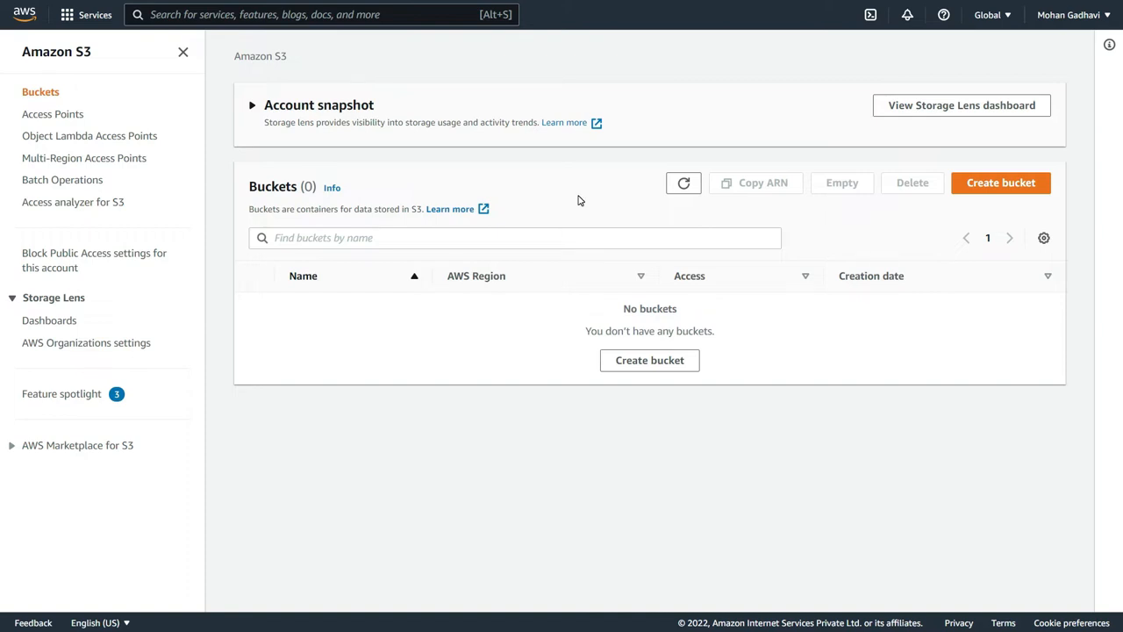
- Try to create a new S3 bucket named demo in the US East (N. Virginia) region
{"action": "left_click", "coordinate": [966, 183]}
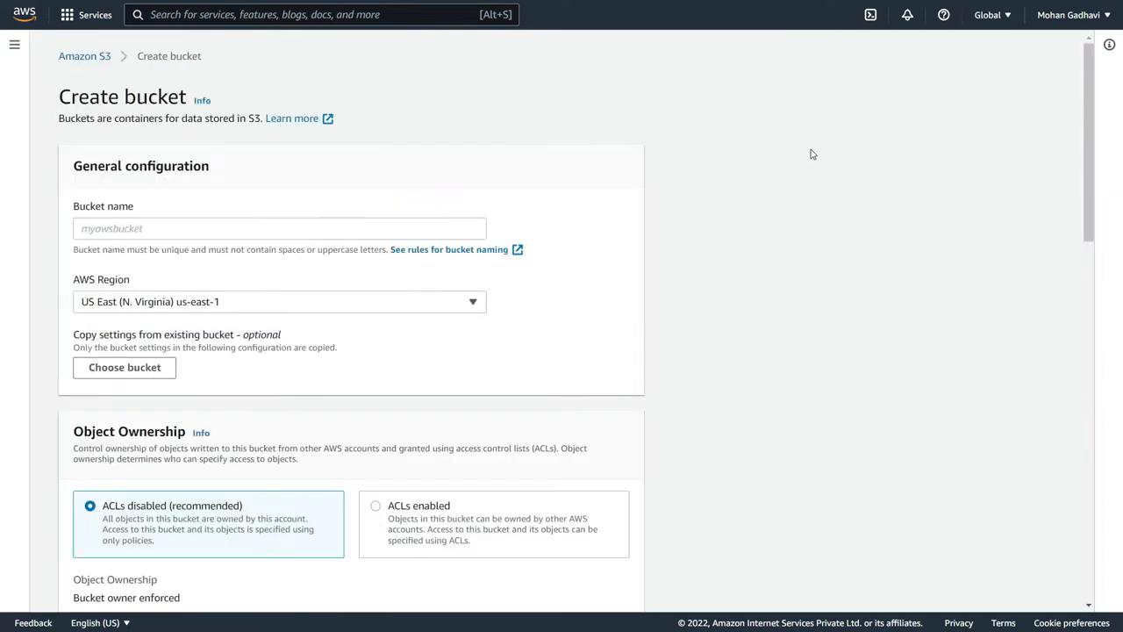
{"action": "left_click", "coordinate": [279, 219]}
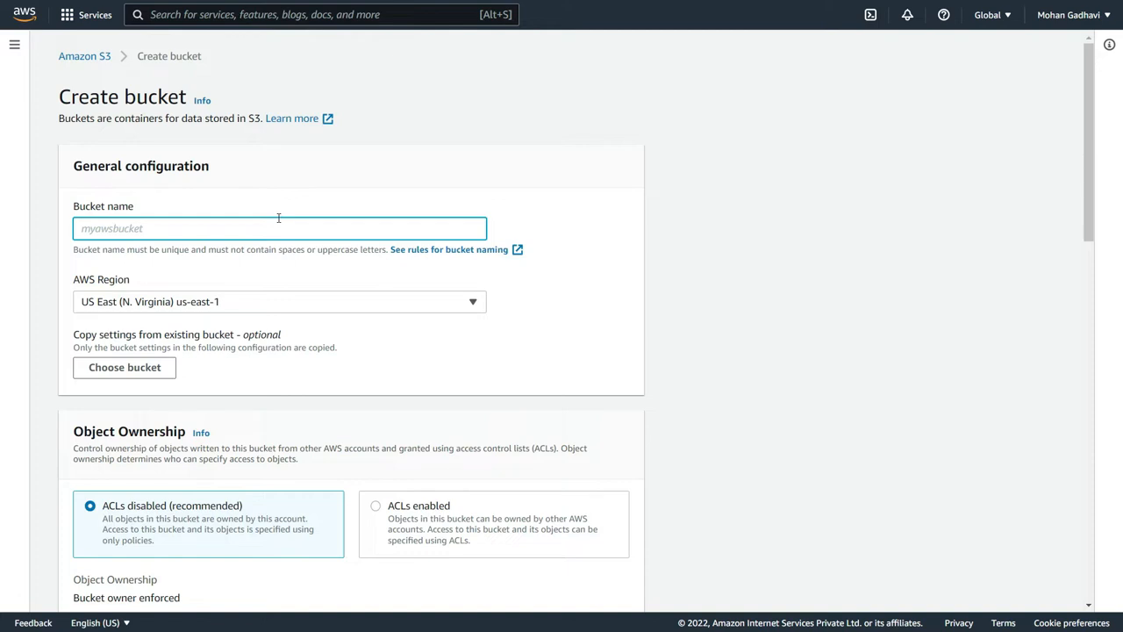
{"action": "type", "text": "demo"}
{"action": "scroll", "coordinate": [266, 229], "scroll_direction": "down", "scroll_amount": 15}
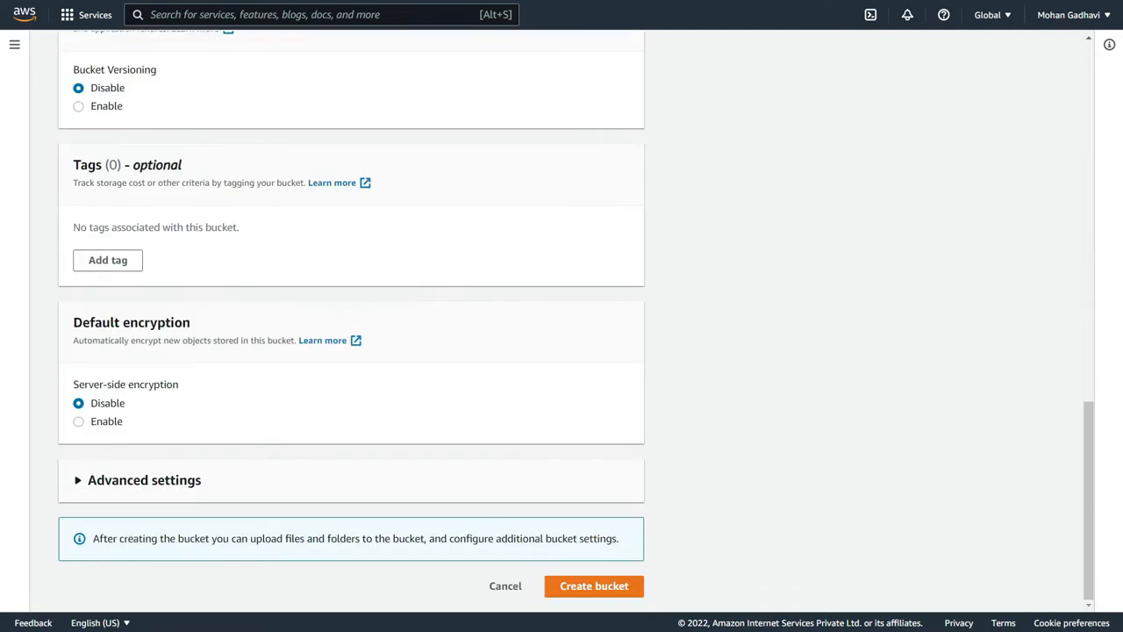
{"action": "left_click", "coordinate": [563, 586]}
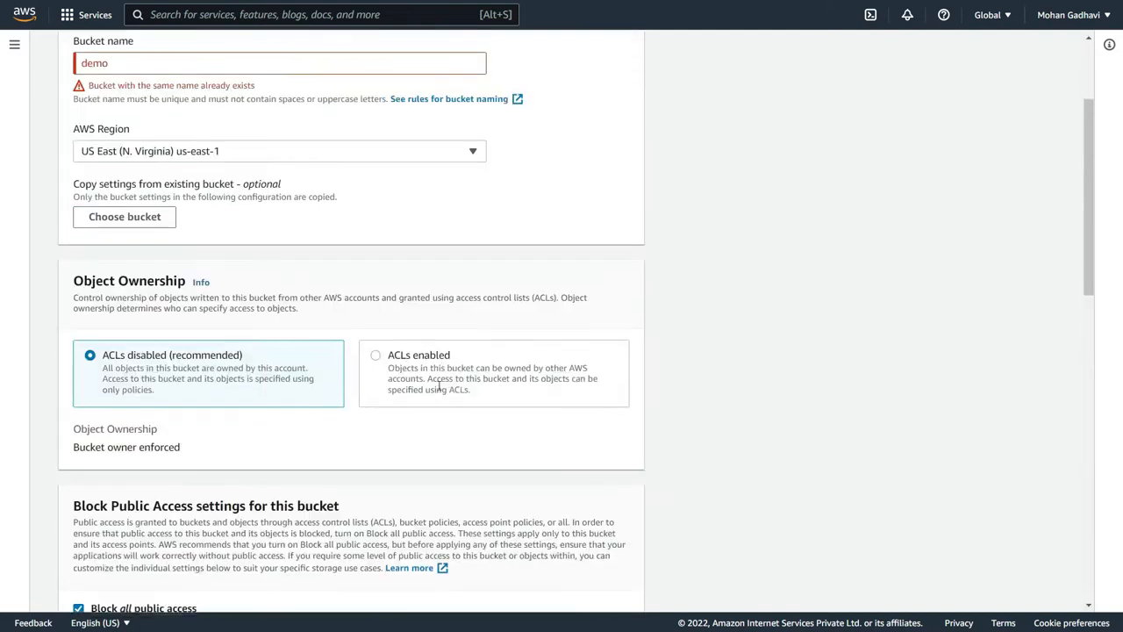
- Replace the bucket name with demo-aws-s3-bucket-2022
{"action": "scroll", "coordinate": [440, 386], "scroll_direction": "up", "scroll_amount": 2}
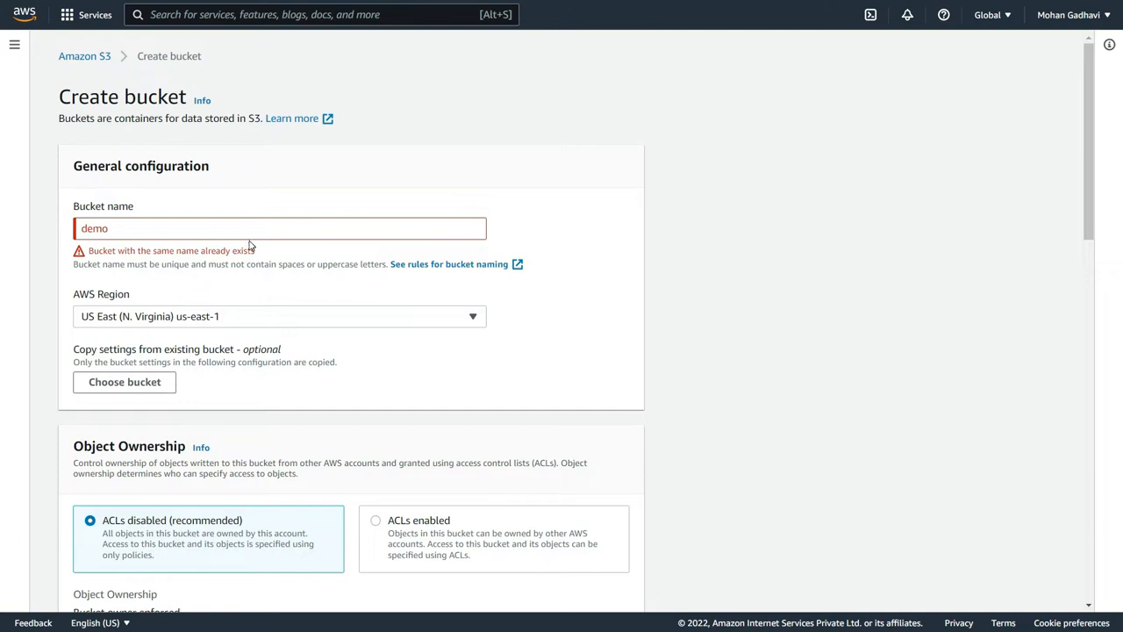
{"action": "left_click", "coordinate": [279, 225]}
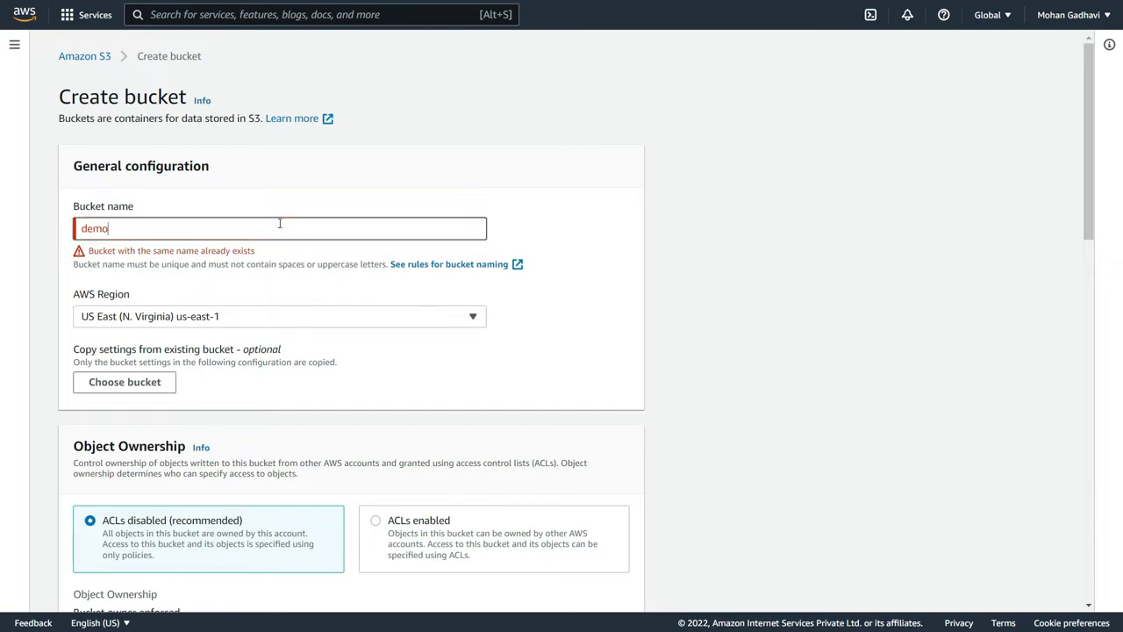
{"action": "key", "text": "ctrl+a"}
{"action": "key", "text": "BackSpace"}
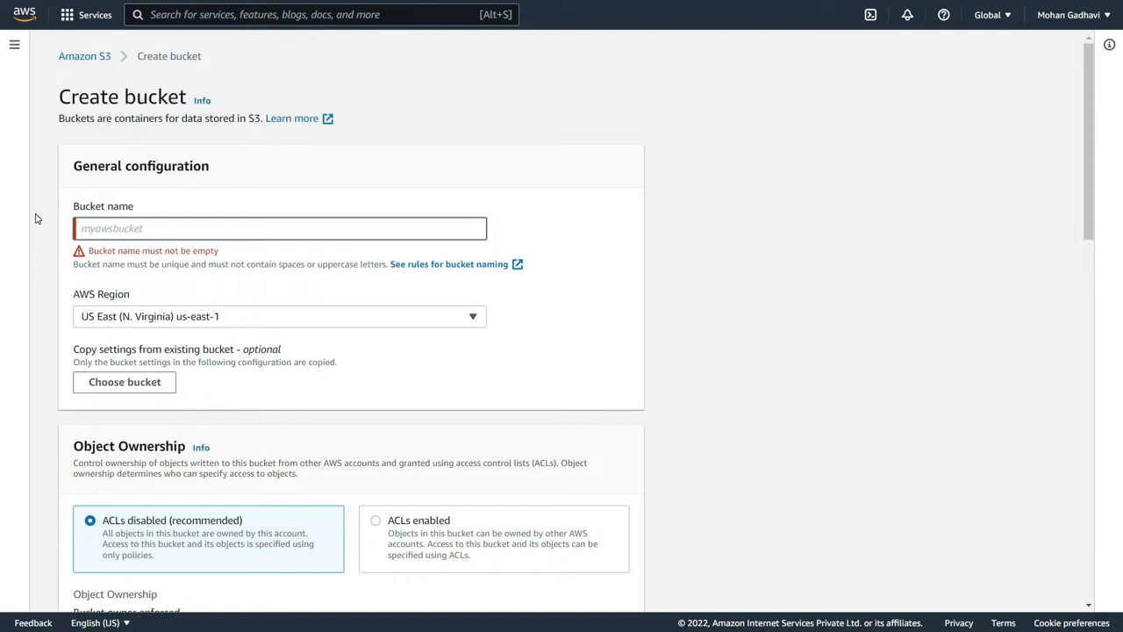
{"action": "type", "text": "demo"}
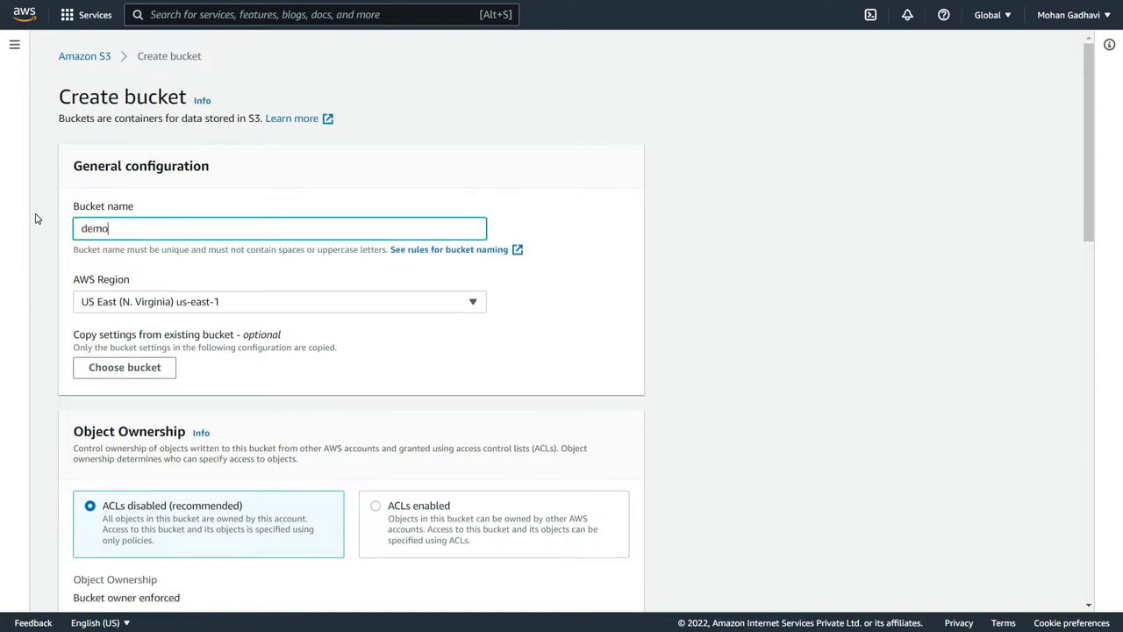
{"action": "type", "text": "-aws-s3-bucket-"}
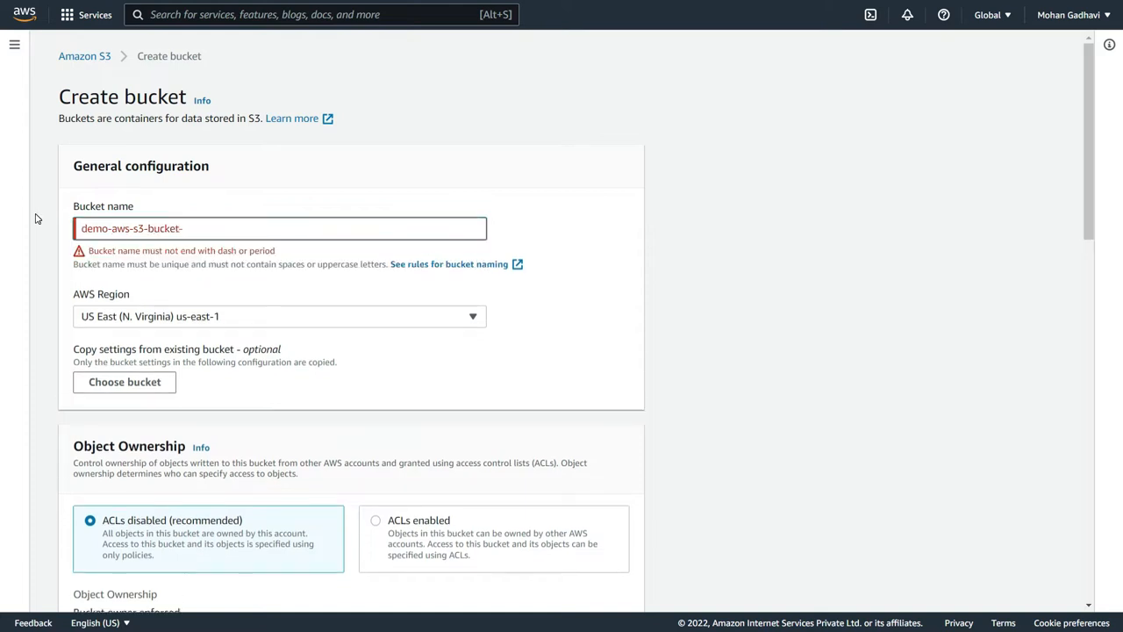
{"action": "type", "text": "2022"}
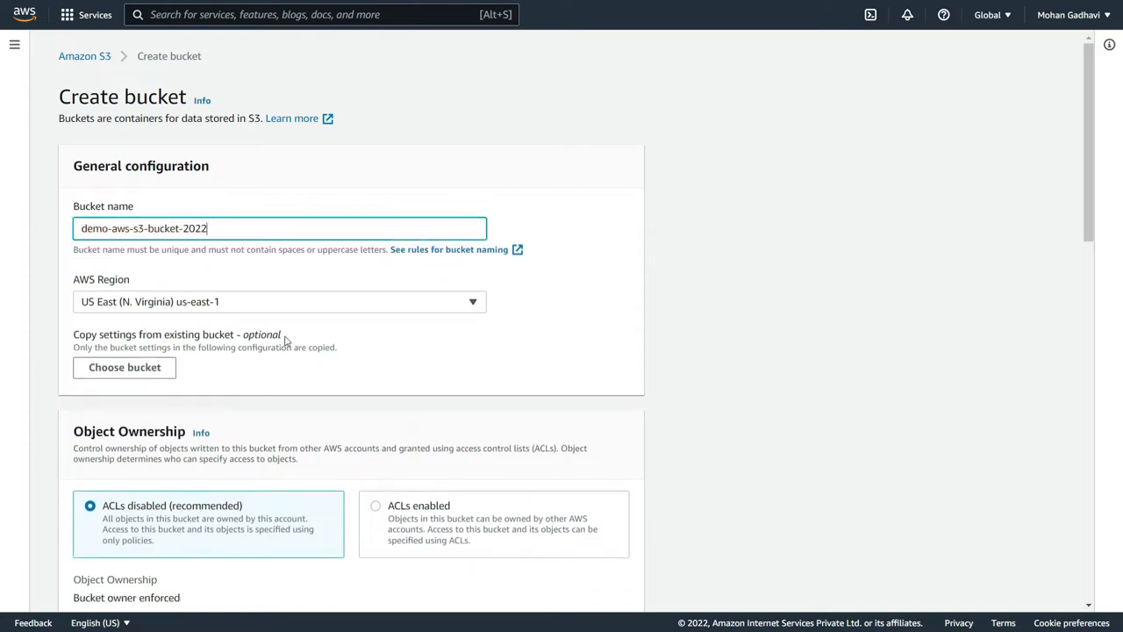
{"action": "left_click", "coordinate": [358, 334]}
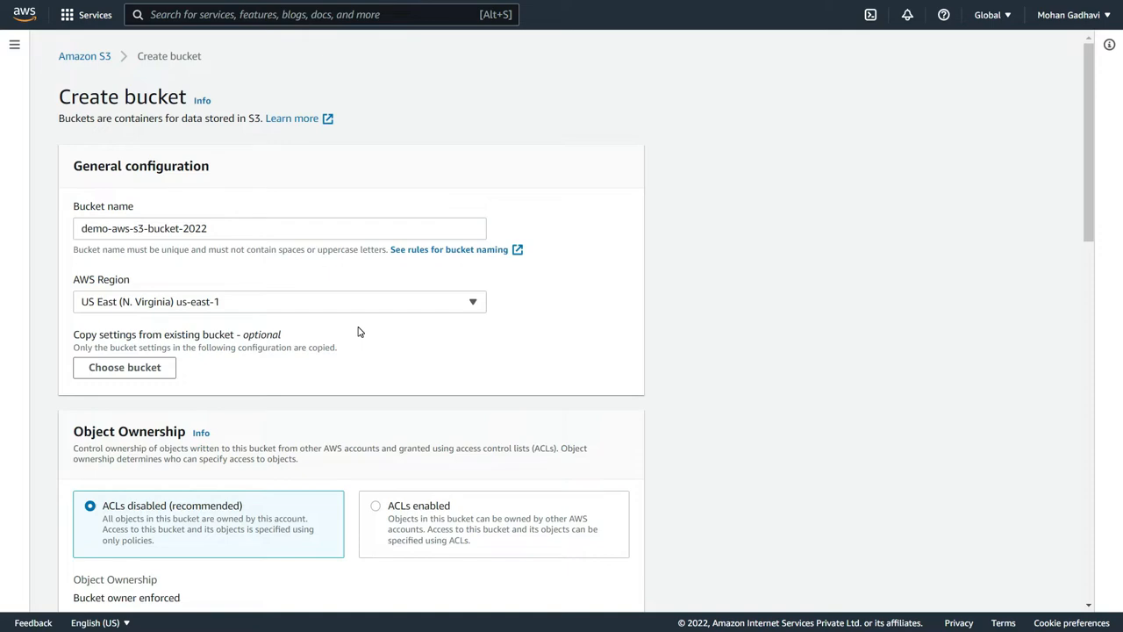
- Review the remaining settings and create the bucket with public access blocked and versioning and default encryption disabled
{"action": "scroll", "coordinate": [358, 331], "scroll_direction": "down", "scroll_amount": 7}
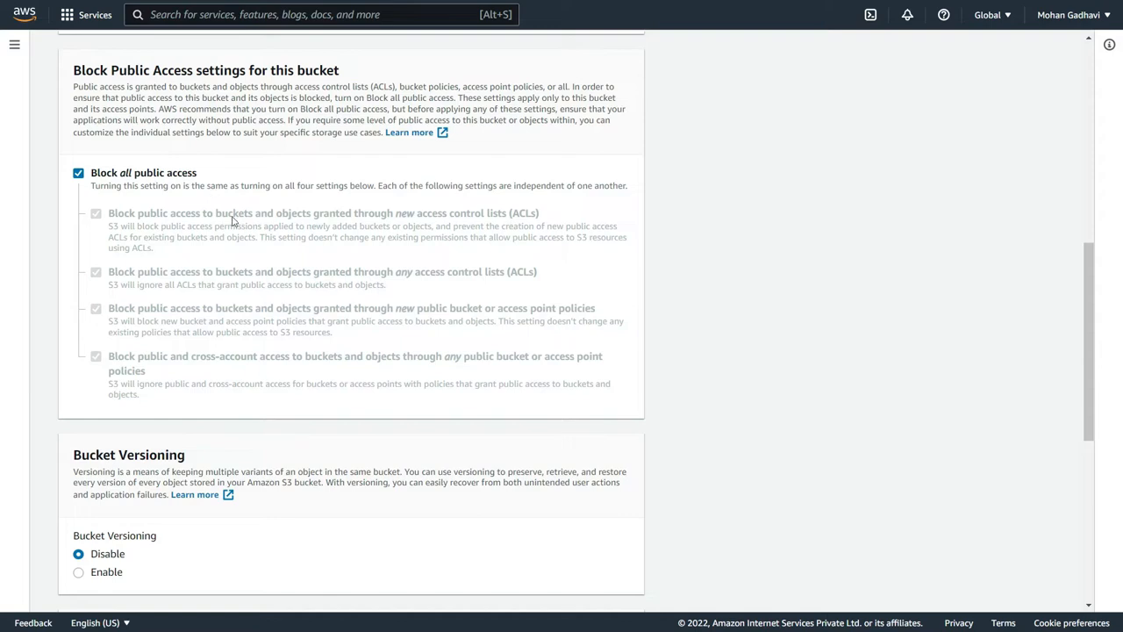
{"action": "scroll", "coordinate": [234, 225], "scroll_direction": "down", "scroll_amount": 1}
{"action": "scroll", "coordinate": [234, 228], "scroll_direction": "down", "scroll_amount": 5}
{"action": "scroll", "coordinate": [243, 251], "scroll_direction": "up", "scroll_amount": 2}
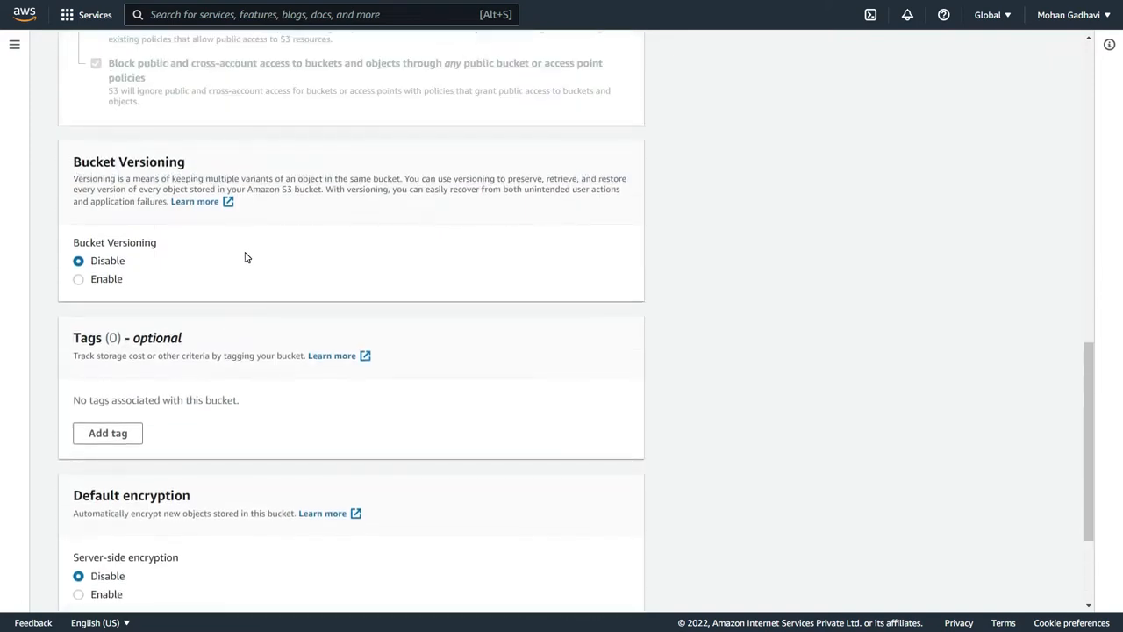
{"action": "scroll", "coordinate": [247, 257], "scroll_direction": "down", "scroll_amount": 4}
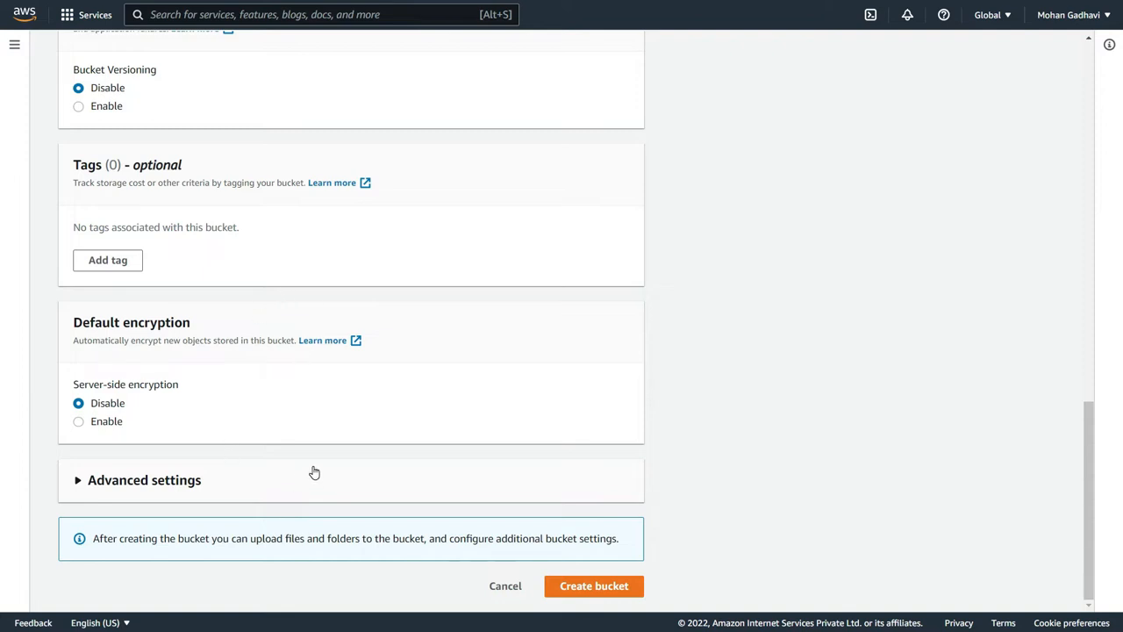
{"action": "left_click", "coordinate": [579, 581]}
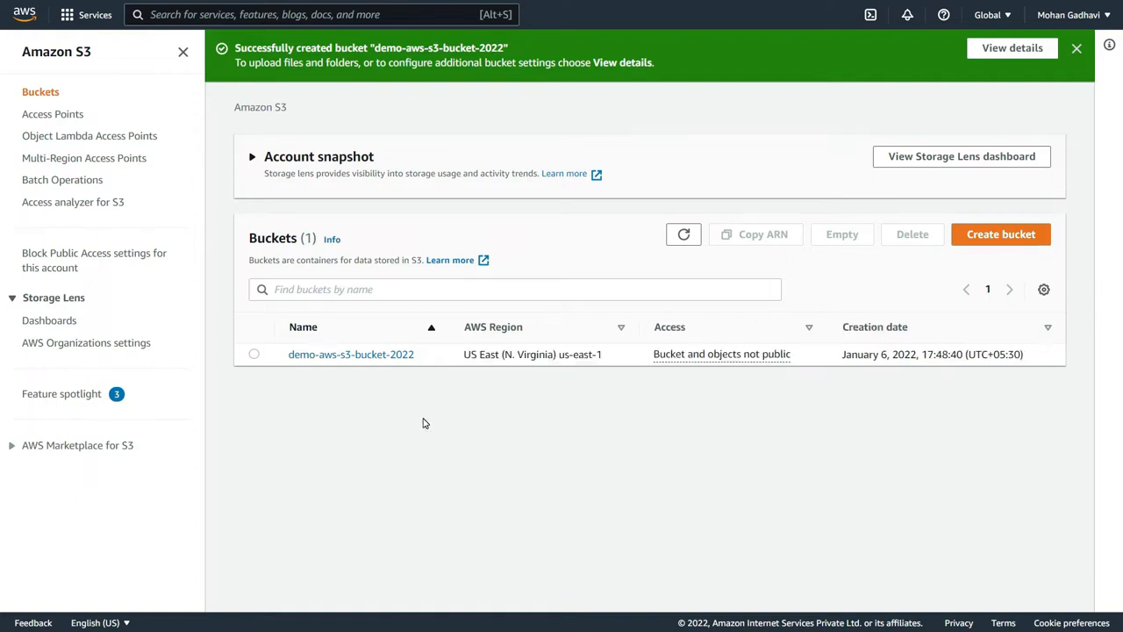
- Open the demo-aws-s3-bucket-2022 bucket and add coffee.jpg from the Documents folder to a new upload
{"action": "left_click", "coordinate": [369, 356]}
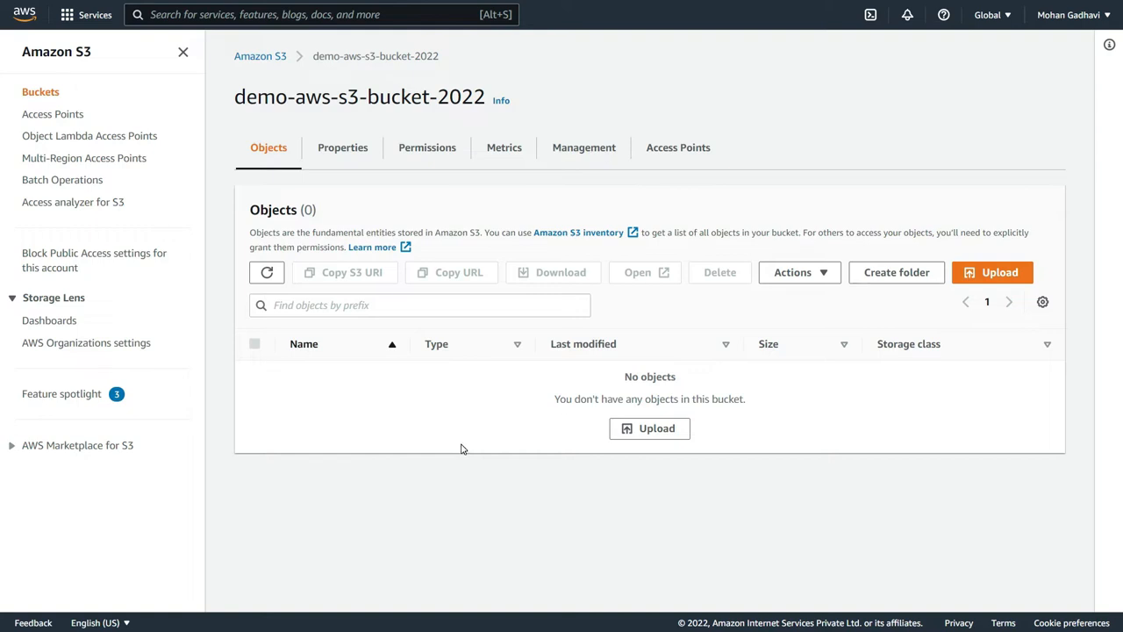
{"action": "left_click", "coordinate": [986, 274]}
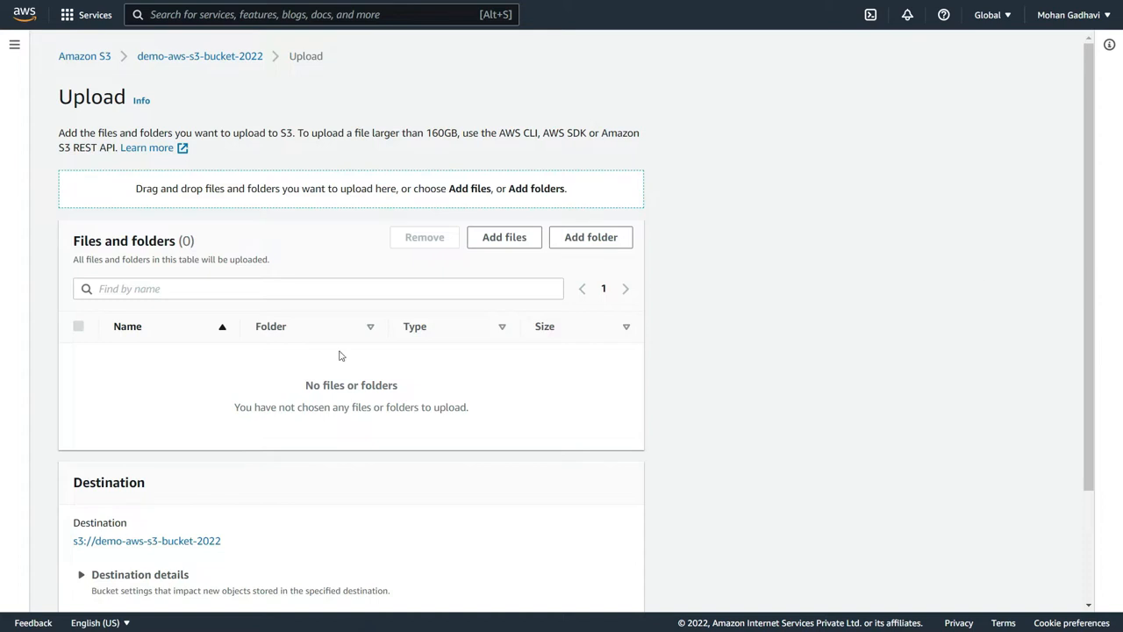
{"action": "left_click", "coordinate": [494, 237]}
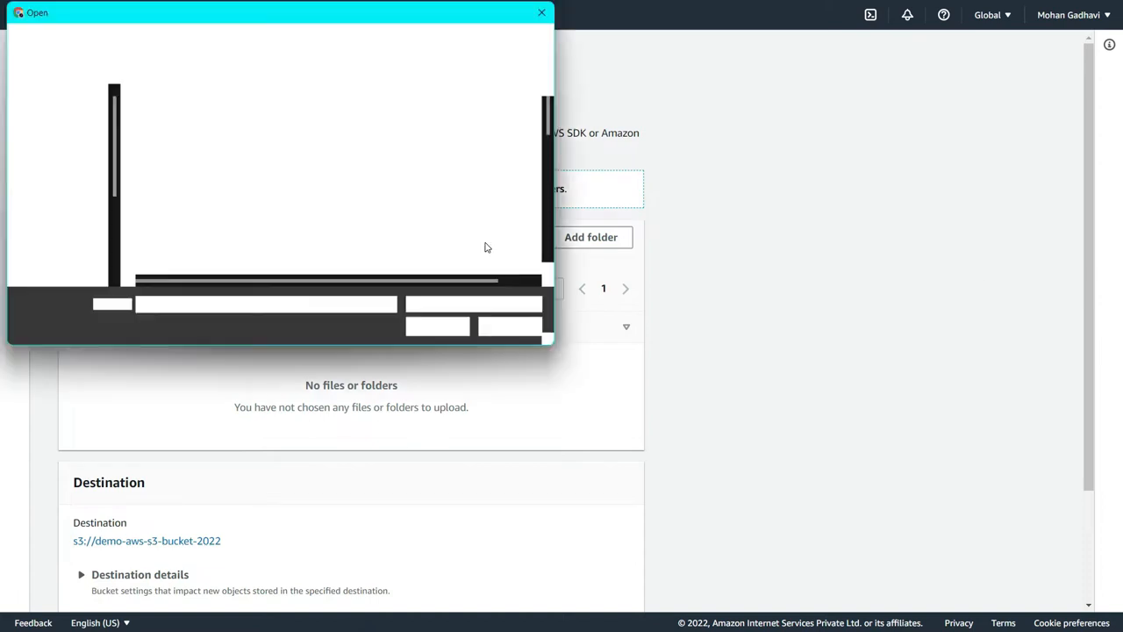
{"action": "left_click", "coordinate": [60, 136]}
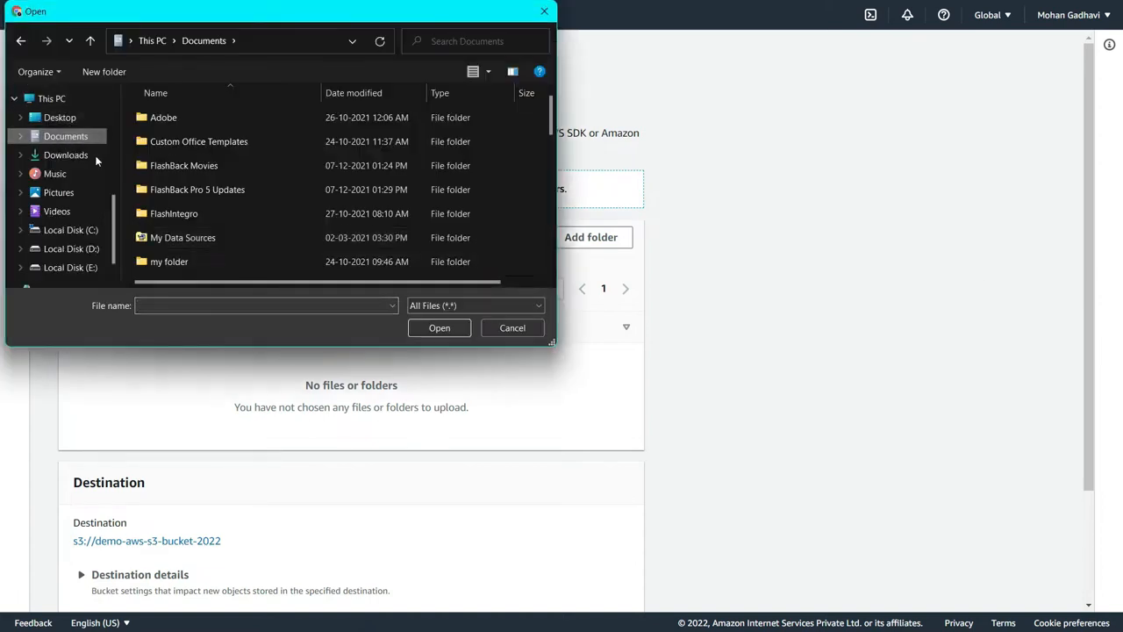
{"action": "scroll", "coordinate": [222, 219], "scroll_direction": "down", "scroll_amount": 2}
{"action": "scroll", "coordinate": [202, 212], "scroll_direction": "down", "scroll_amount": 5}
{"action": "scroll", "coordinate": [180, 209], "scroll_direction": "up", "scroll_amount": 5}
{"action": "scroll", "coordinate": [233, 188], "scroll_direction": "down", "scroll_amount": 3}
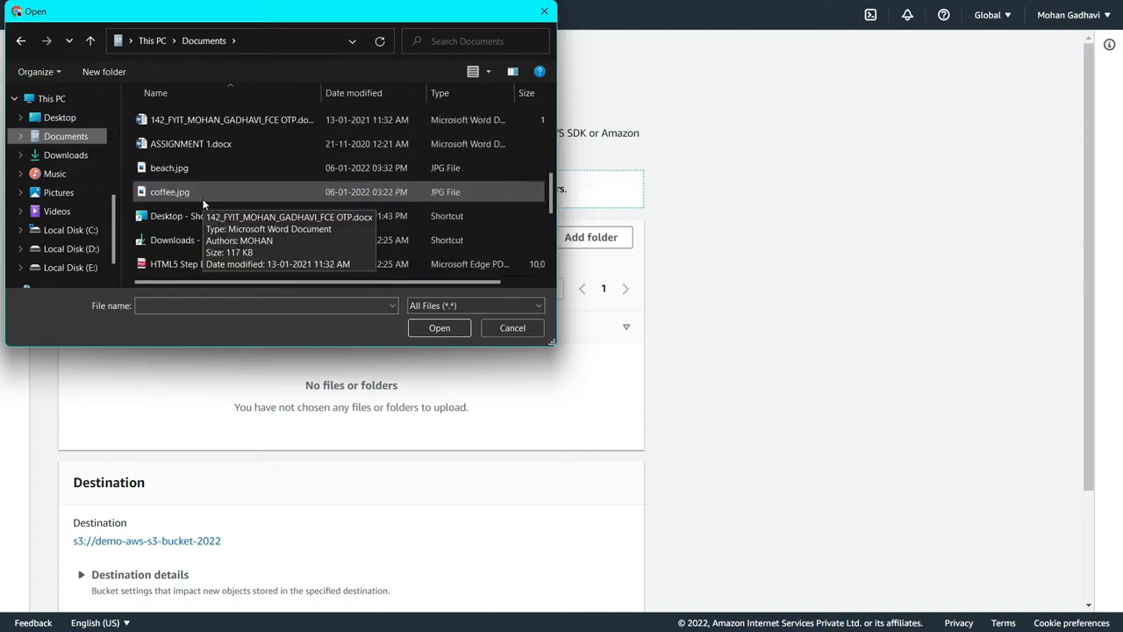
{"action": "left_click", "coordinate": [209, 191]}
{"action": "left_click", "coordinate": [421, 329]}
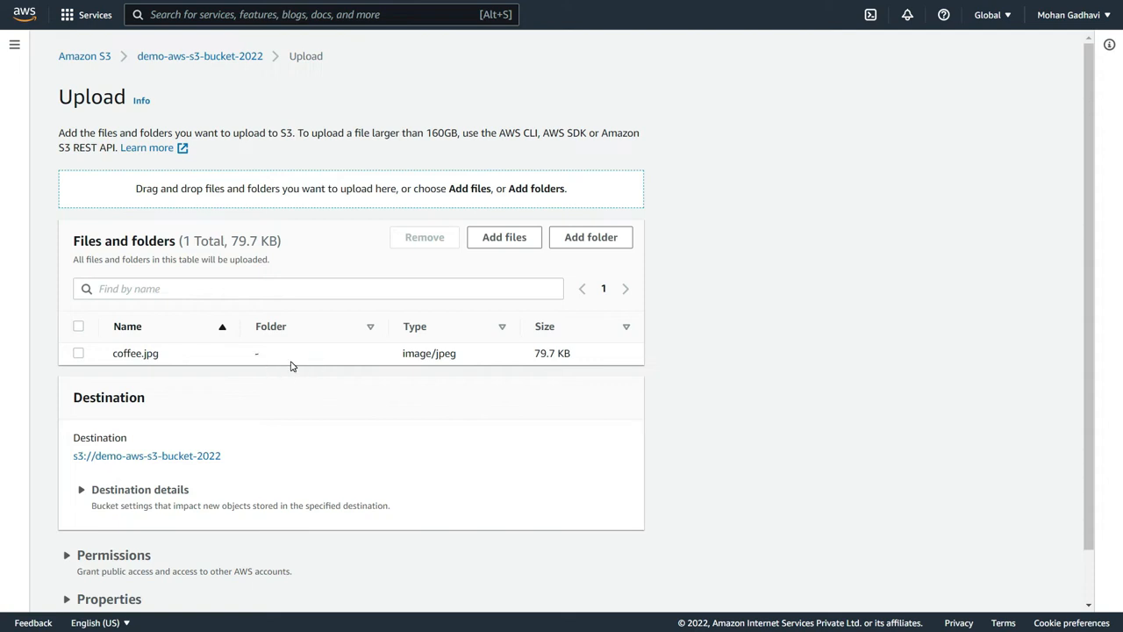
- Upload the added file to the bucket and return to the bucket's object list
{"action": "scroll", "coordinate": [290, 367], "scroll_direction": "down", "scroll_amount": 1}
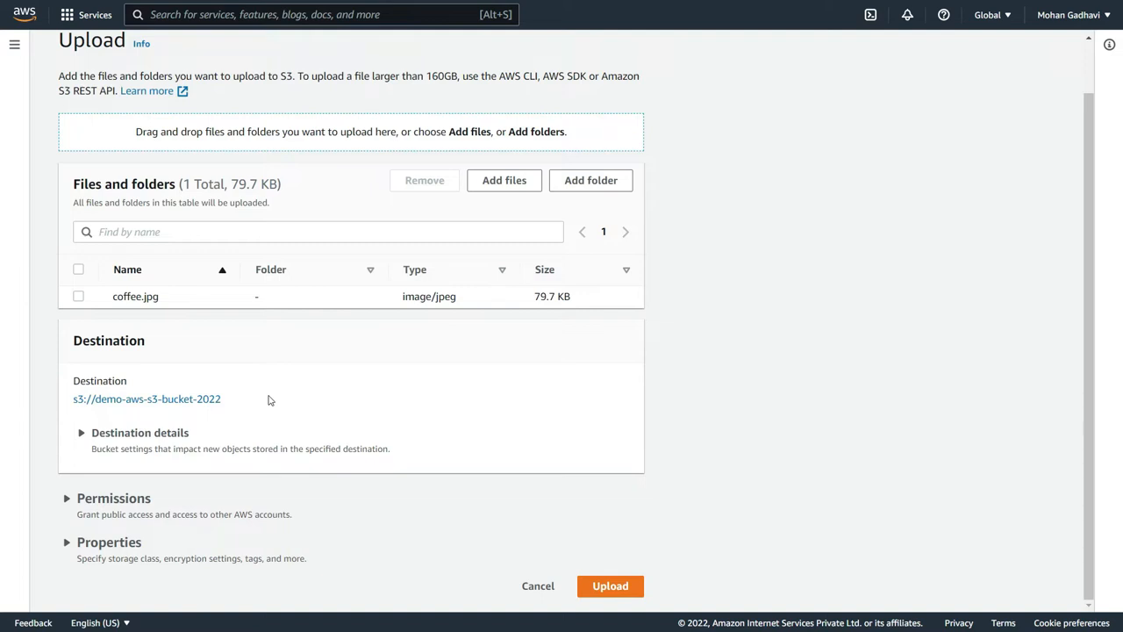
{"action": "left_click", "coordinate": [592, 586]}
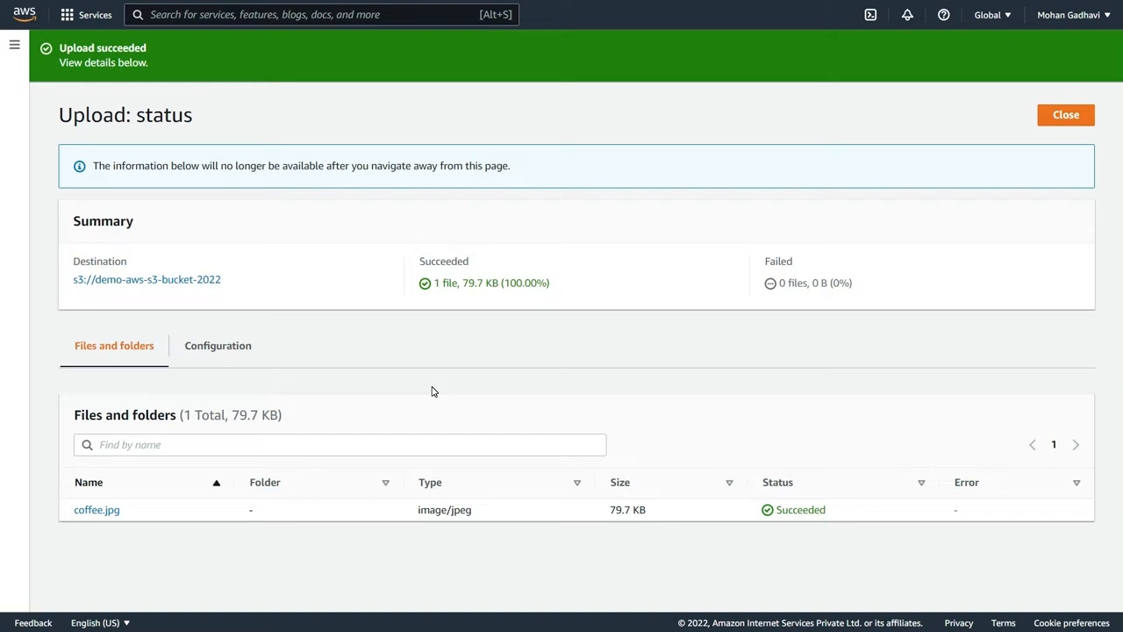
{"action": "left_click", "coordinate": [213, 280]}
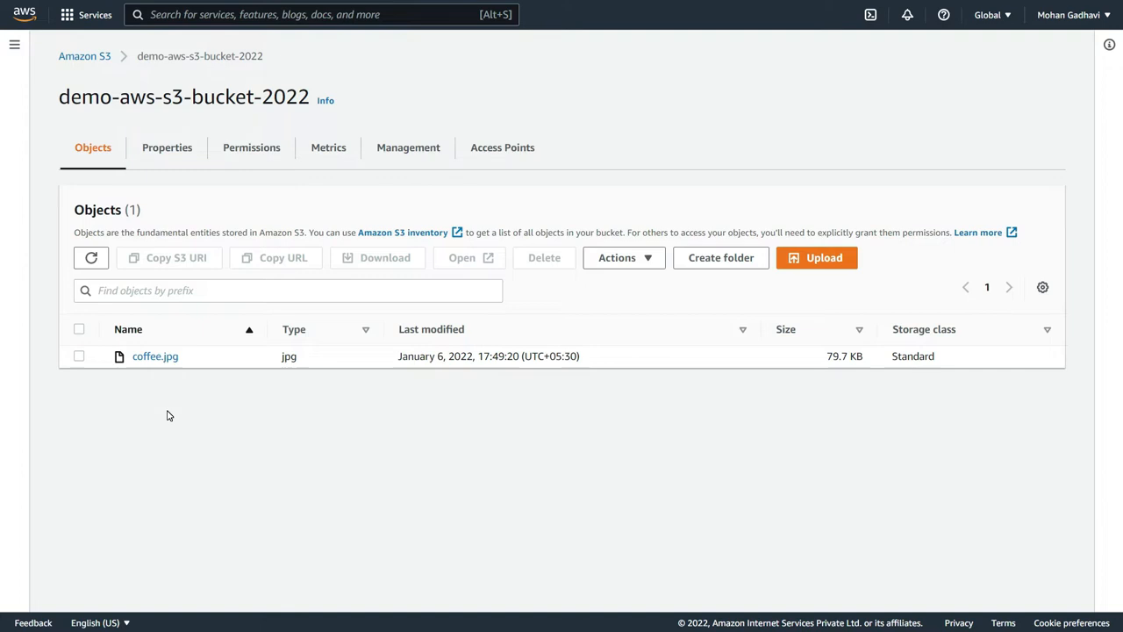
- Review the properties of coffee.jpg, open the image for viewing, and close it again
{"action": "left_click", "coordinate": [155, 356]}
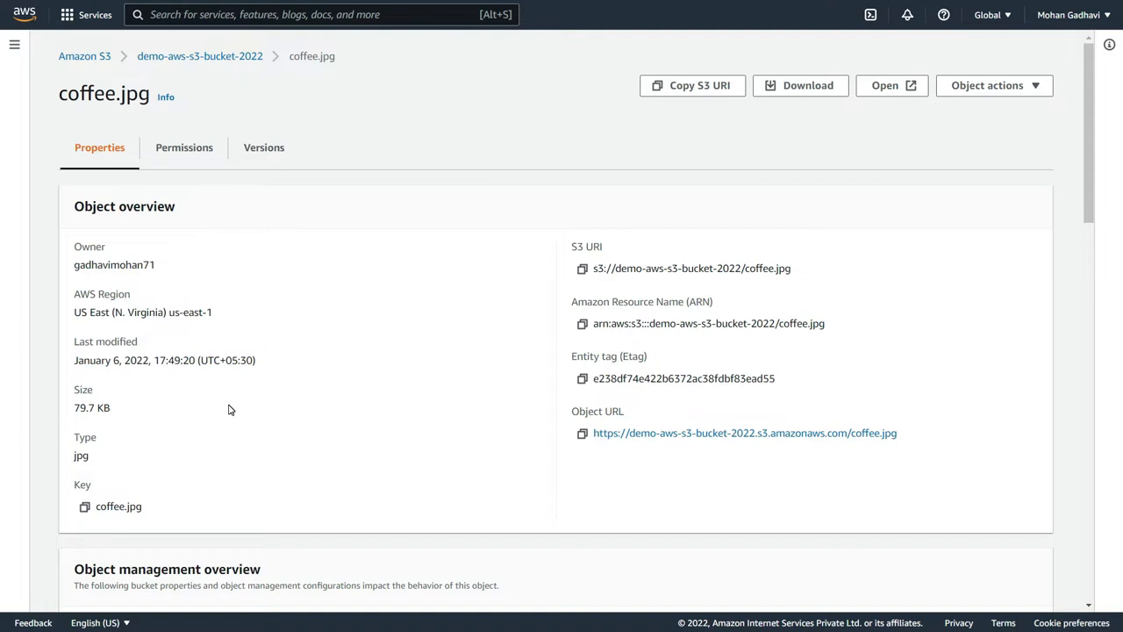
{"action": "scroll", "coordinate": [230, 409], "scroll_direction": "down", "scroll_amount": 2}
{"action": "scroll", "coordinate": [230, 409], "scroll_direction": "up", "scroll_amount": 2}
{"action": "left_click", "coordinate": [891, 90]}
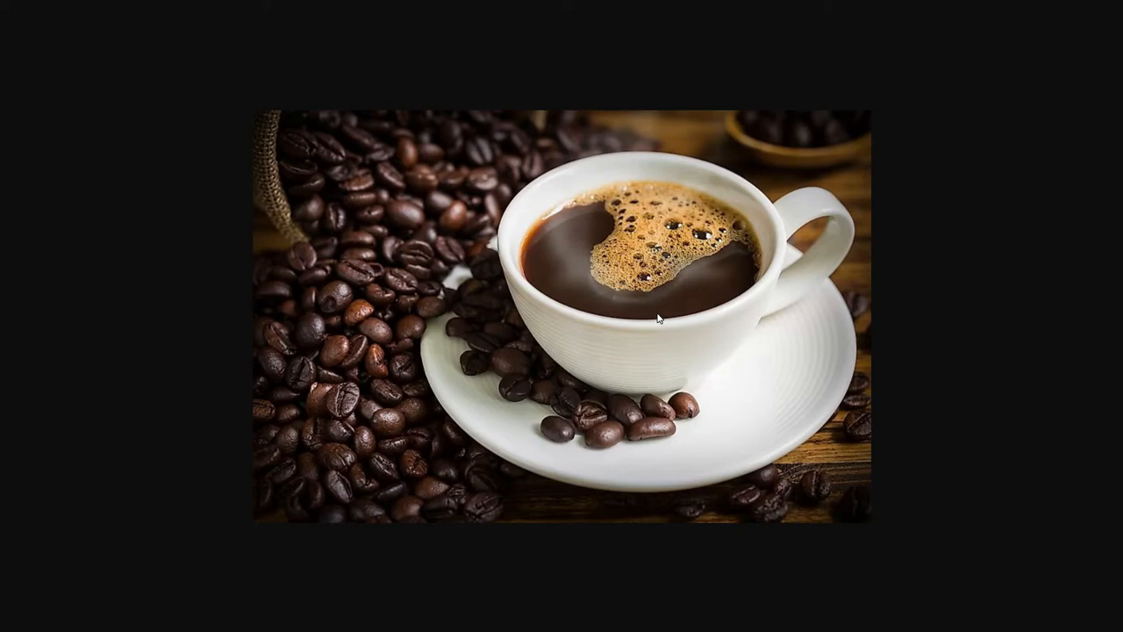
{"action": "key", "text": "ctrl+w"}
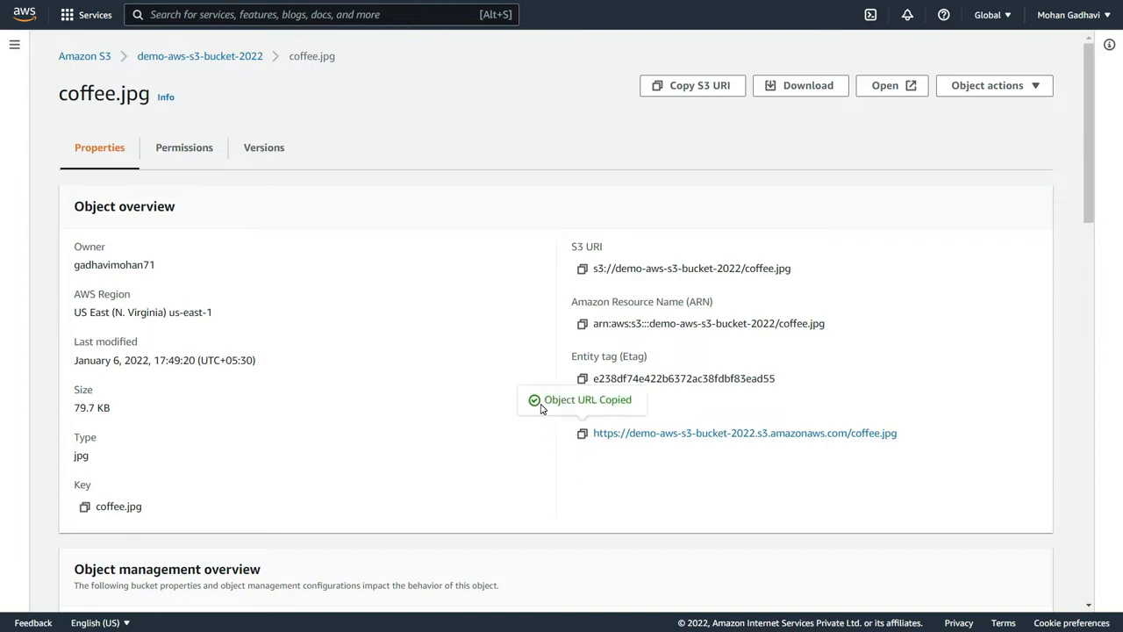
- Test public access to coffee.jpg by loading its copied object URL in a new browser tab, and return to the console
{"action": "key", "text": "ctrl+t"}
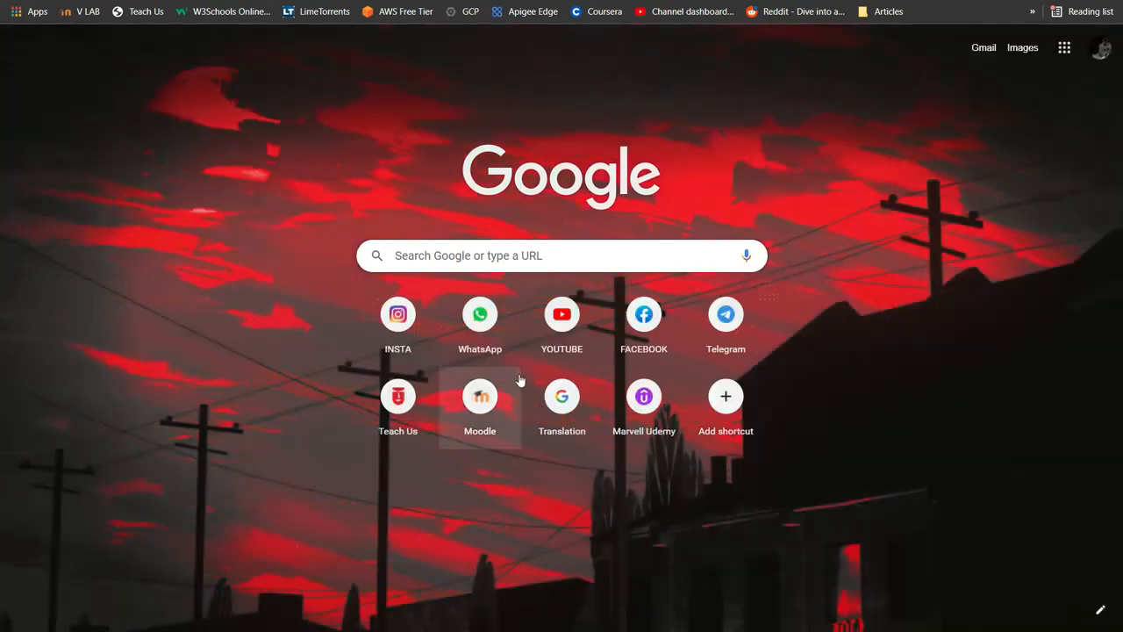
{"action": "left_click", "coordinate": [501, 263]}
{"action": "type", "text": "https://demo-aws-s3-bucket-2022.s3.amazonaws.com/coffee.jpg"}
{"action": "key", "text": "Return"}
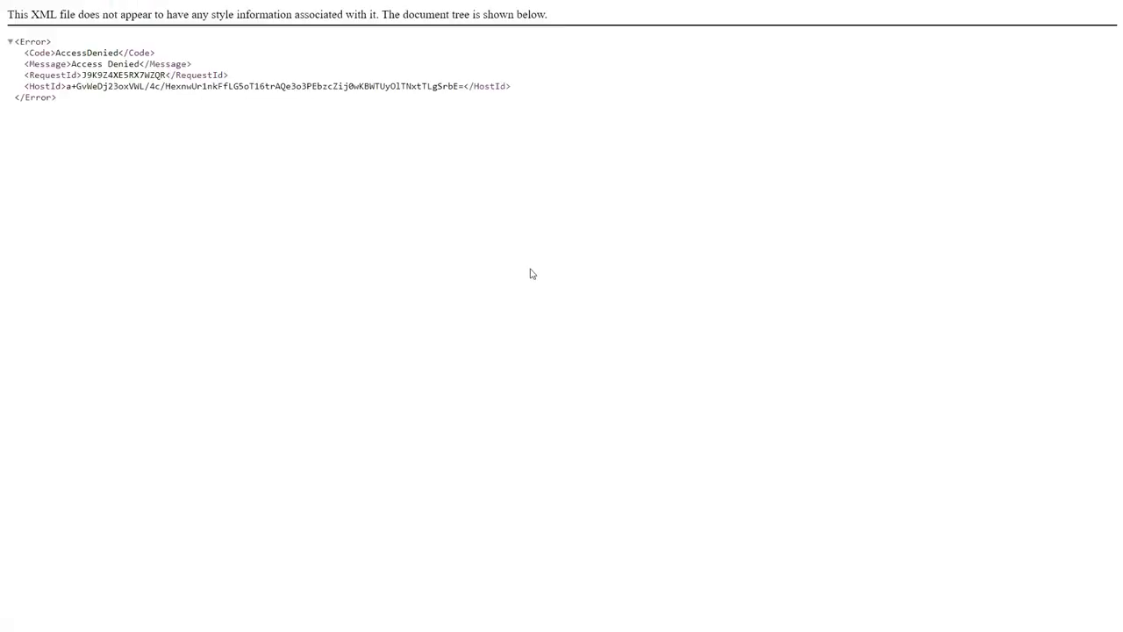
{"action": "key", "text": "ctrl+plus"}
{"action": "key", "text": "ctrl+plus"}
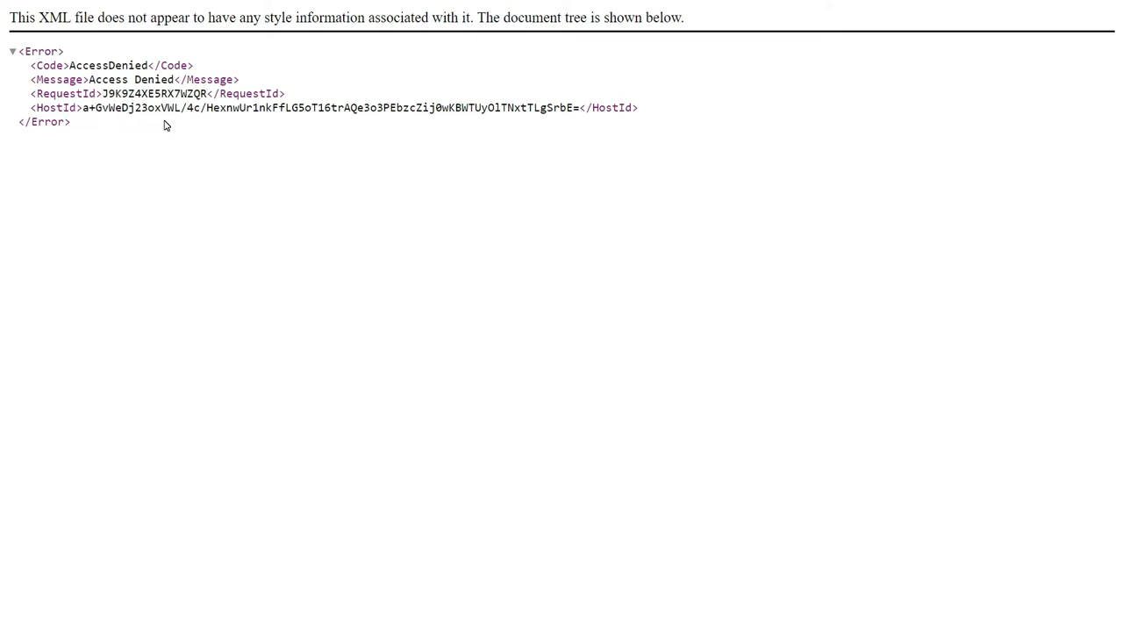
{"action": "key", "text": "ctrl+shift+Tab"}
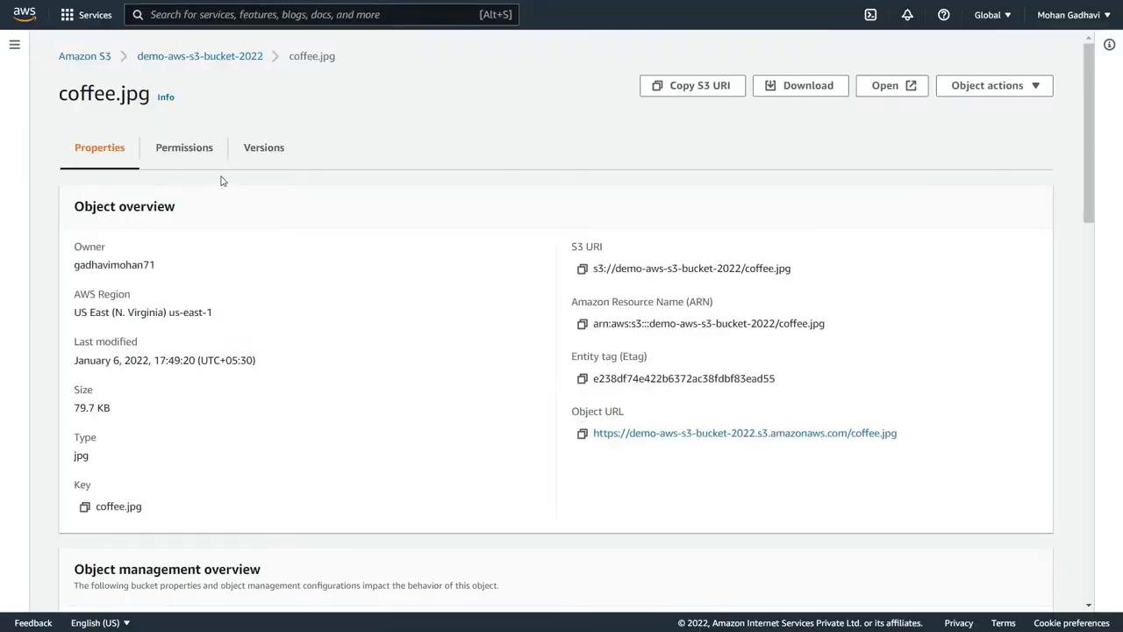
- Create a folder named images in demo-aws-s3-bucket-2022 with server-side encryption disabled, and open the folder
{"action": "left_click", "coordinate": [216, 57]}
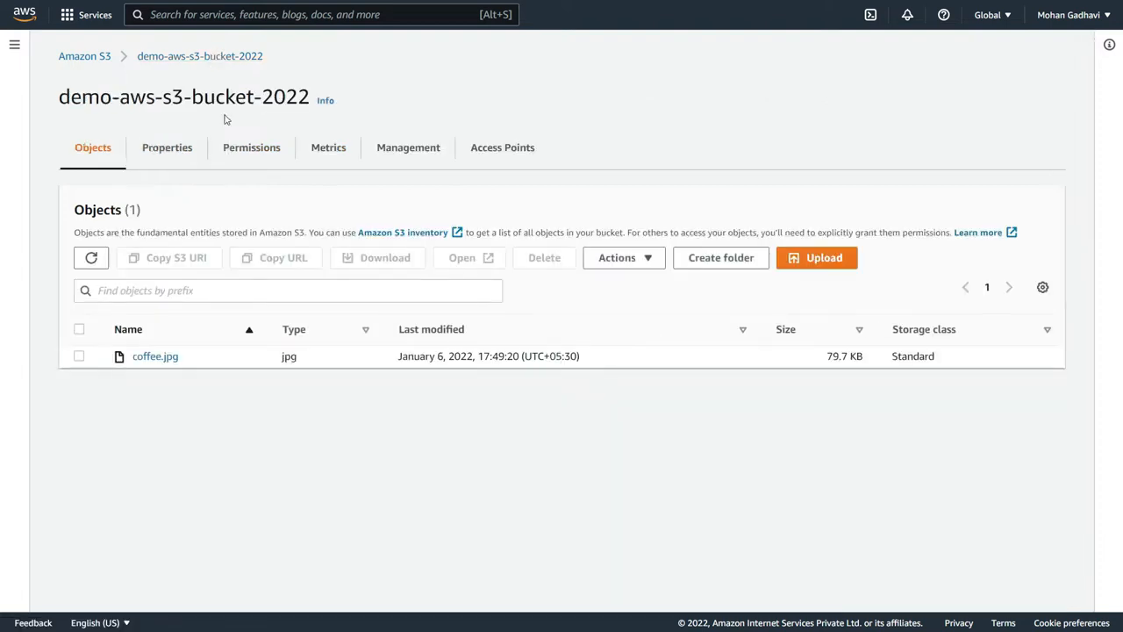
{"action": "left_click", "coordinate": [747, 260]}
{"action": "type", "text": "images"}
{"action": "scroll", "coordinate": [361, 368], "scroll_direction": "down", "scroll_amount": 1}
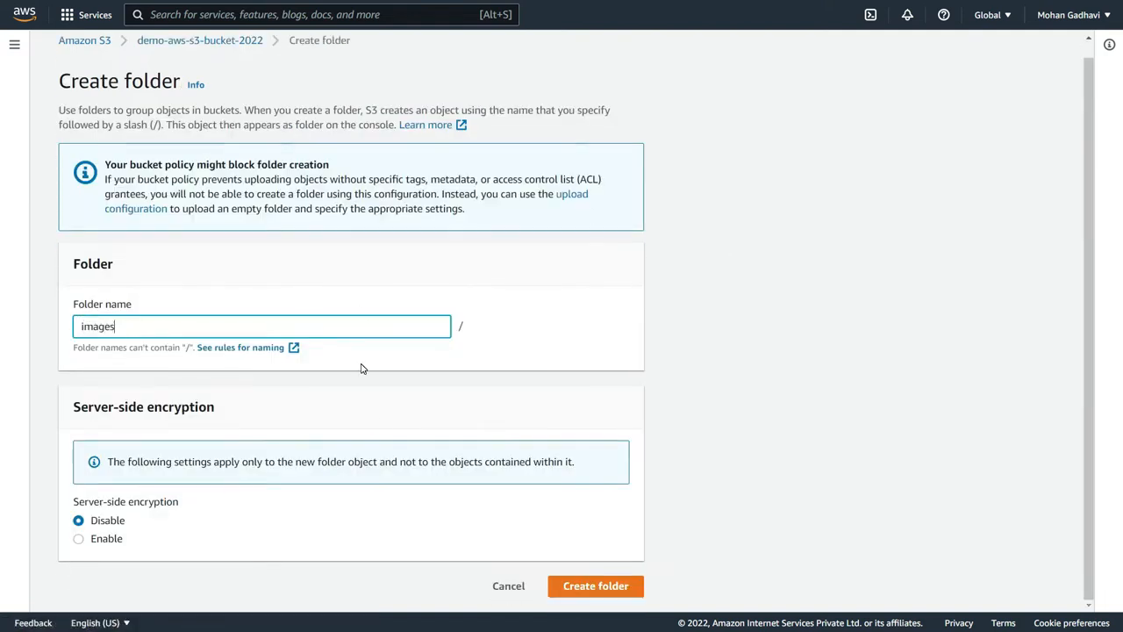
{"action": "left_click", "coordinate": [632, 586]}
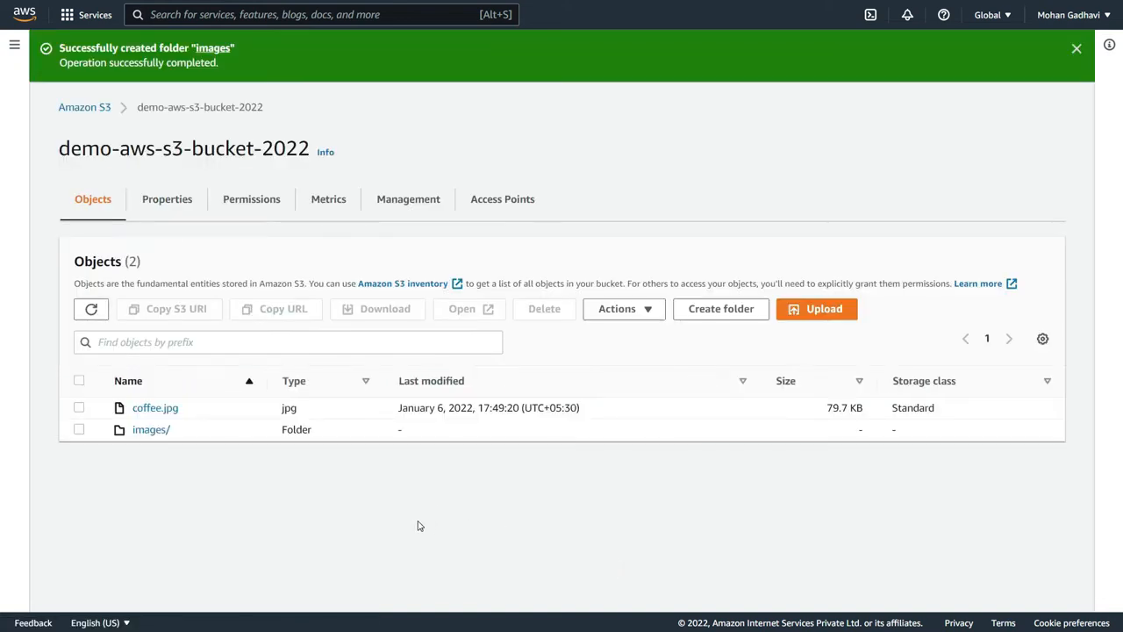
{"action": "left_click", "coordinate": [151, 430]}
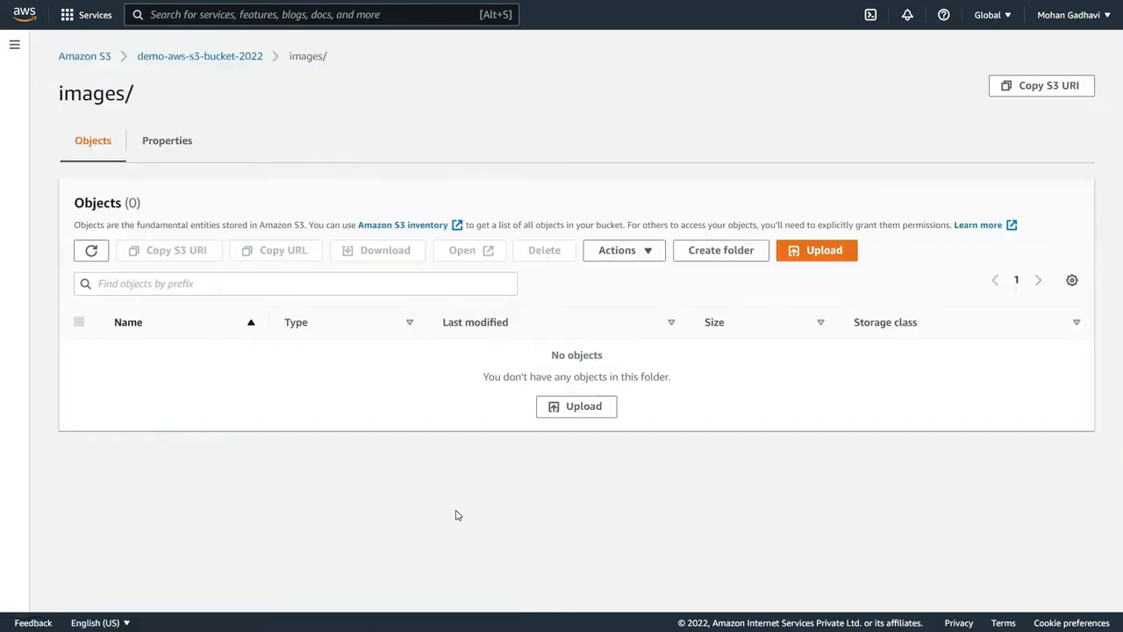
- Upload beach.jpg from the Documents folder into the images folder, and open the upload's destination folder
{"action": "left_click", "coordinate": [831, 251]}
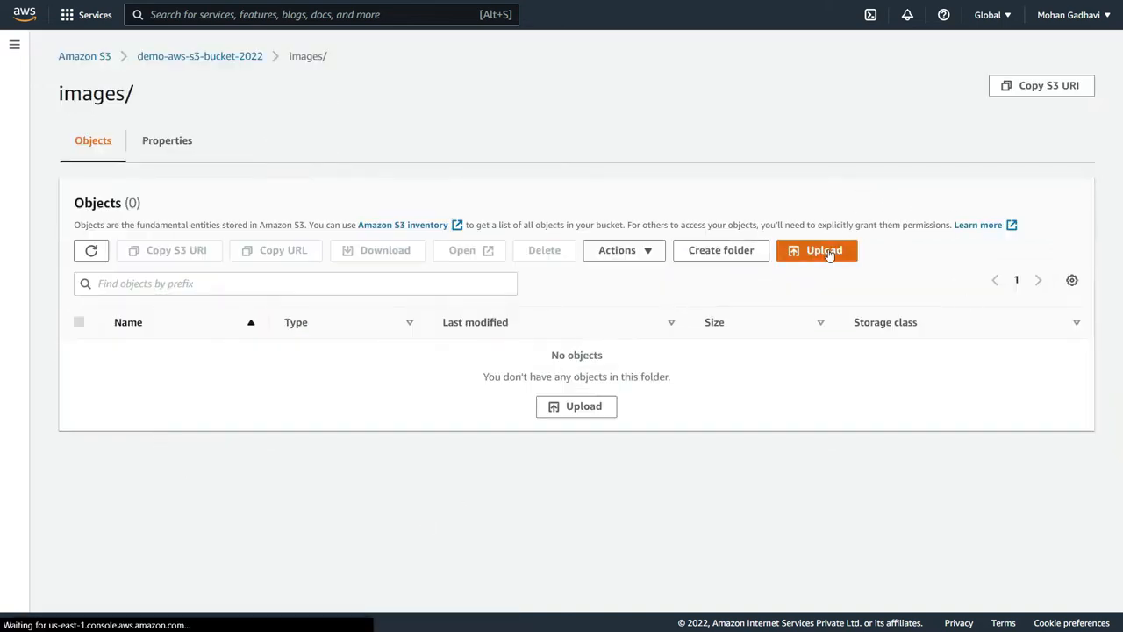
{"action": "left_click", "coordinate": [524, 243]}
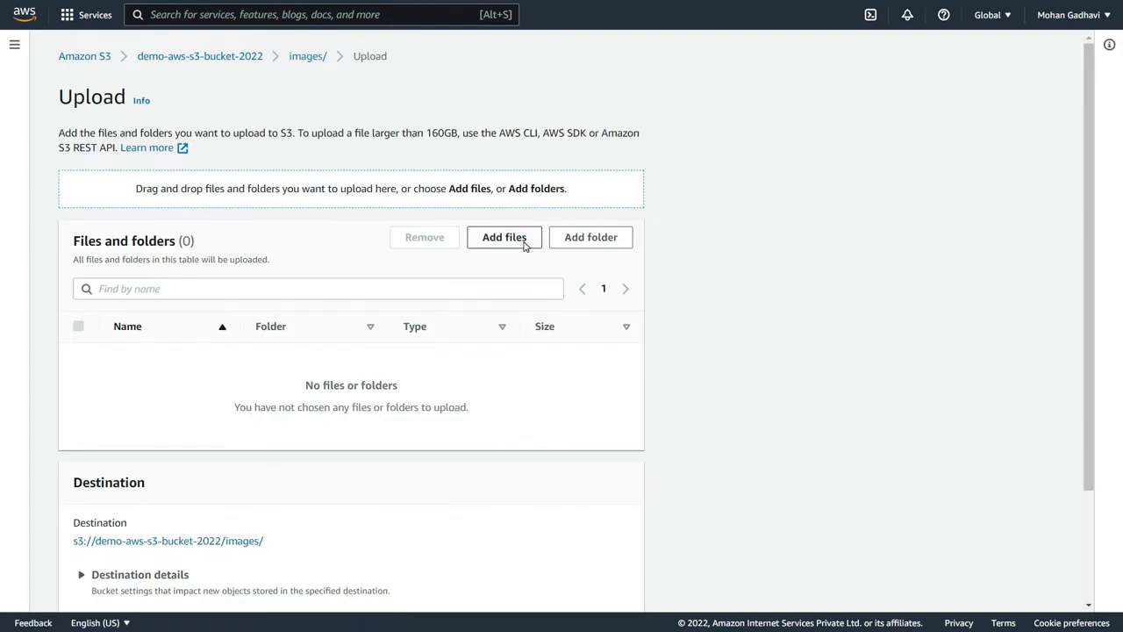
{"action": "scroll", "coordinate": [322, 200], "scroll_direction": "down", "scroll_amount": 10}
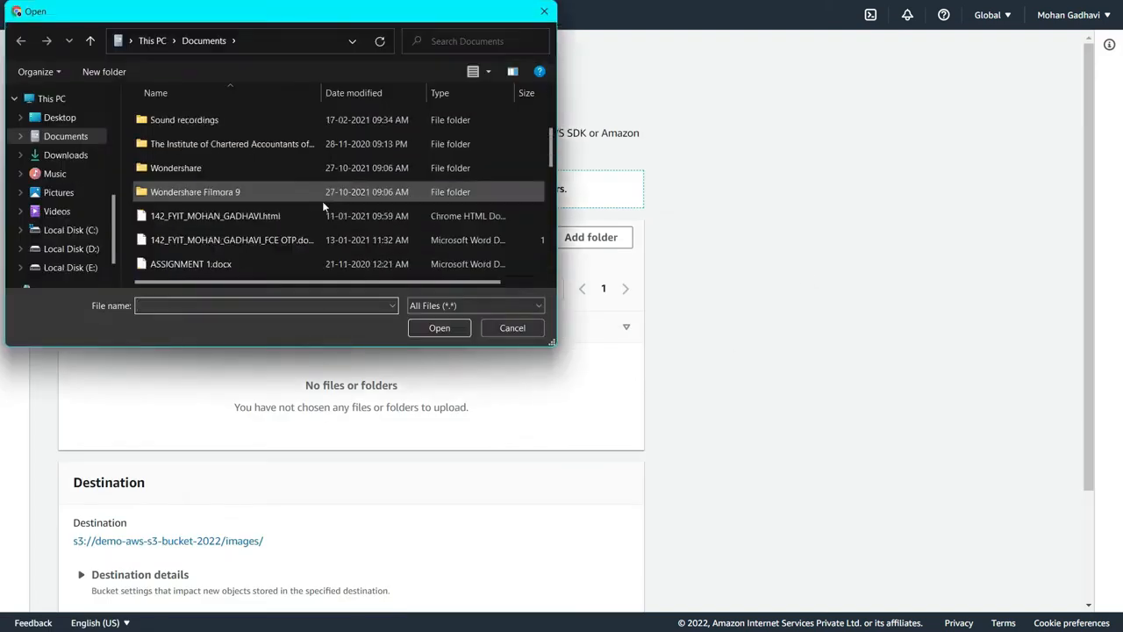
{"action": "left_click", "coordinate": [281, 216]}
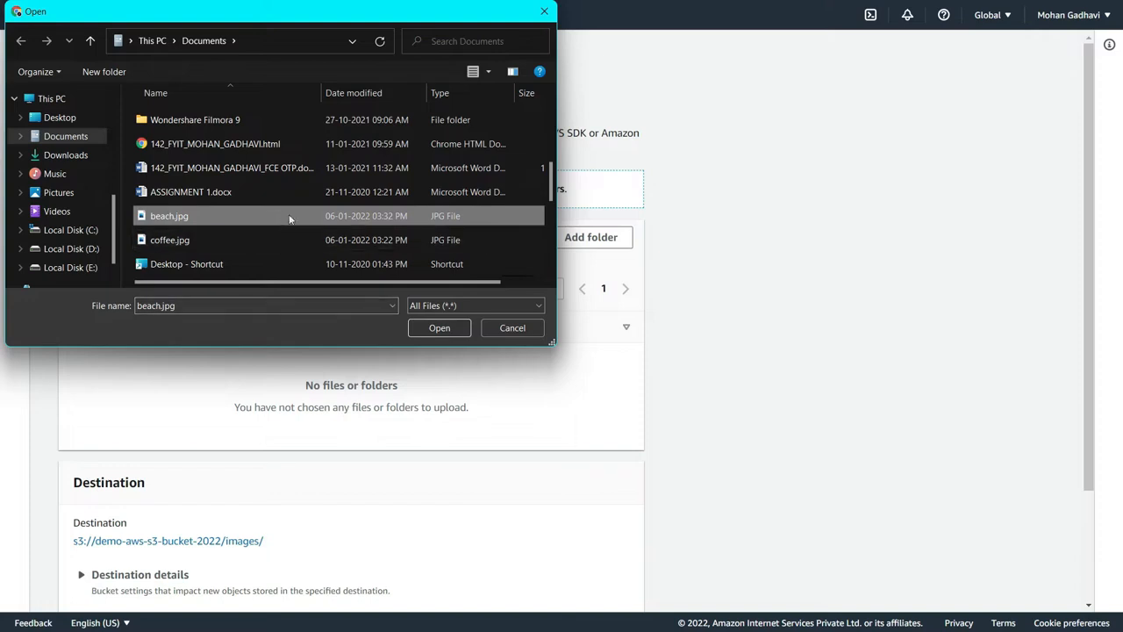
{"action": "left_click", "coordinate": [426, 331]}
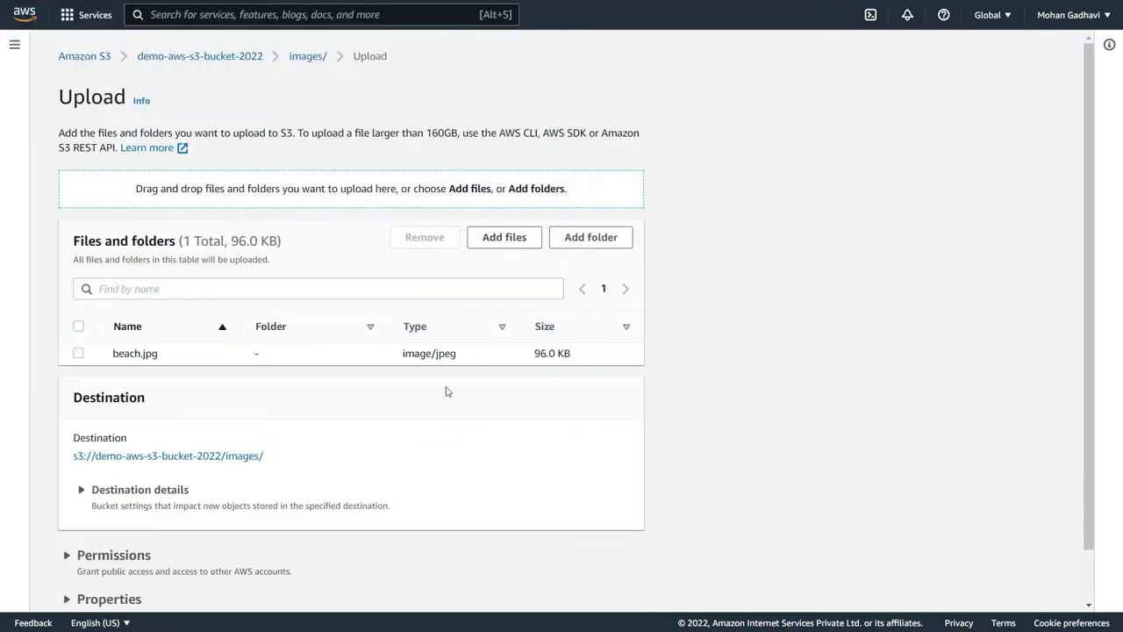
{"action": "scroll", "coordinate": [439, 368], "scroll_direction": "down", "scroll_amount": 2}
{"action": "left_click", "coordinate": [607, 586]}
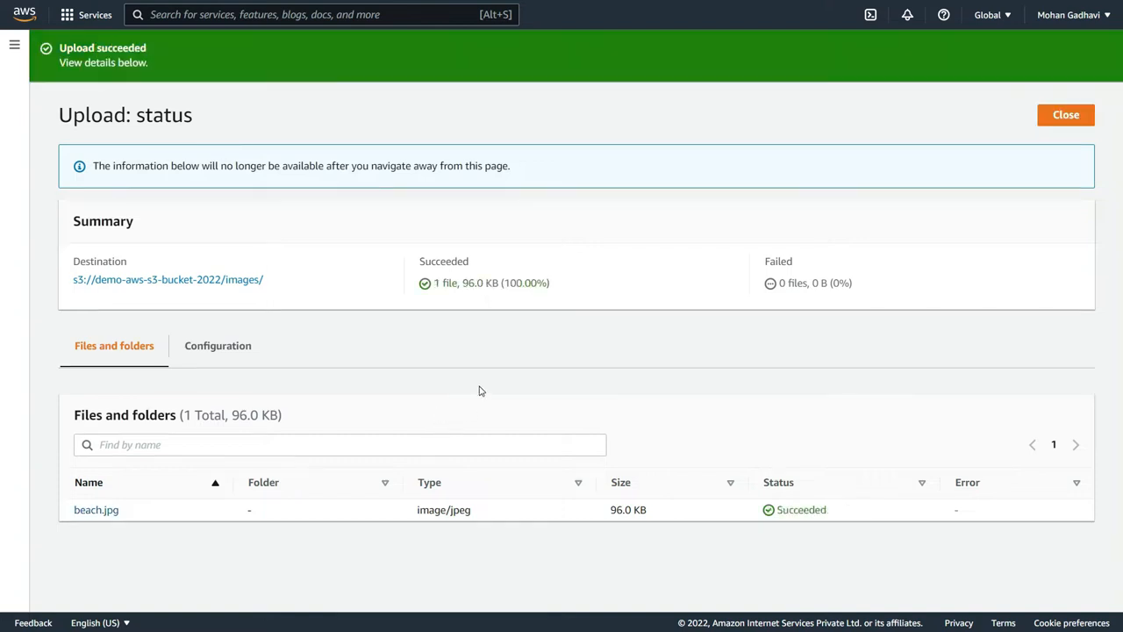
{"action": "left_click", "coordinate": [256, 280]}
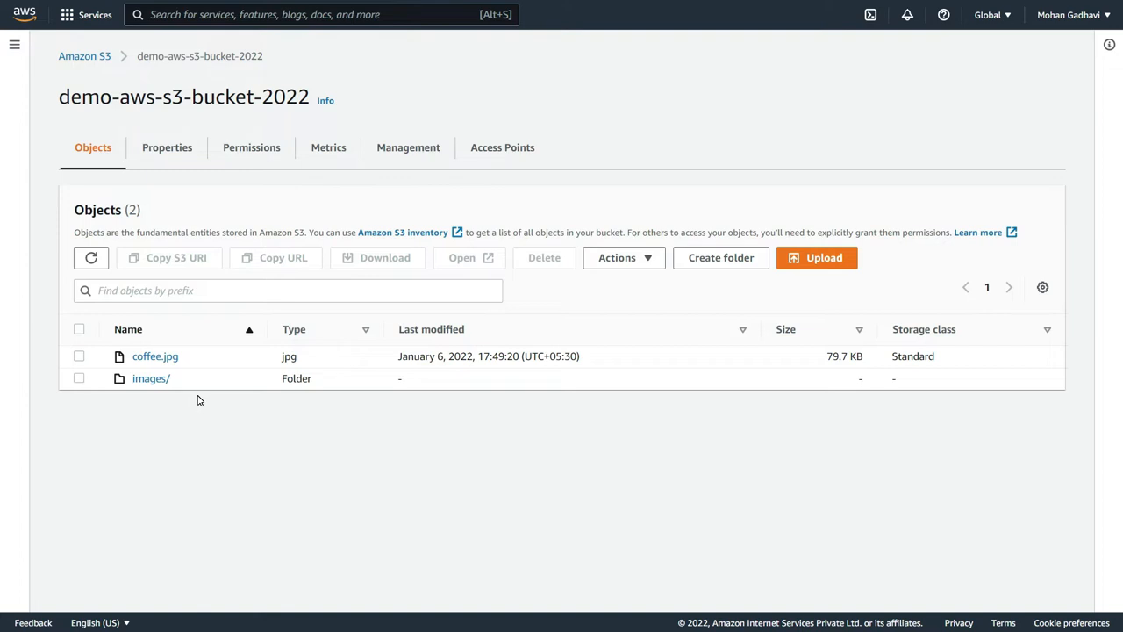
- Delete the images folder from demo-aws-s3-bucket-2022, confirming with the text "permanently delete", and close the deletion status page
{"action": "left_click", "coordinate": [78, 378]}
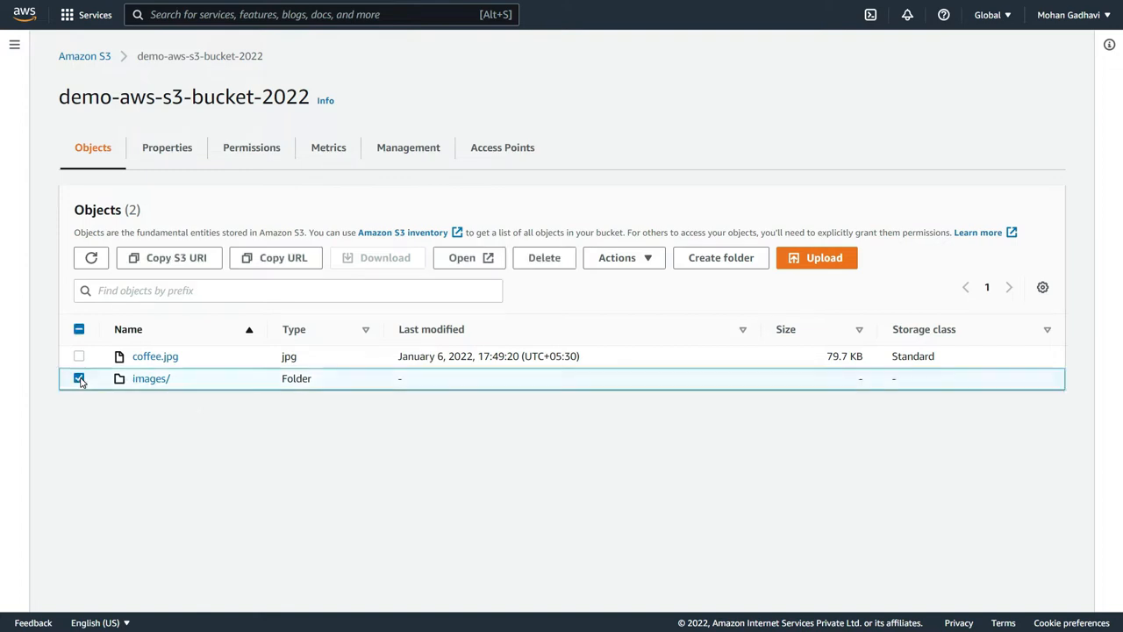
{"action": "left_click", "coordinate": [550, 263]}
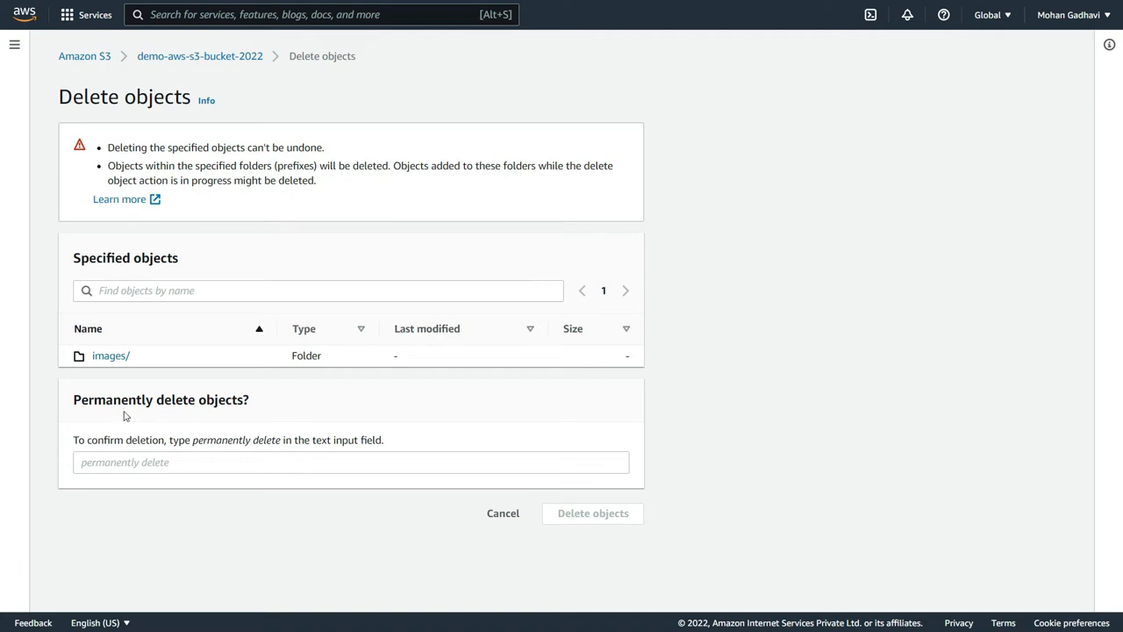
{"action": "left_click_drag", "start_coordinate": [73, 399], "coordinate": [195, 426]}
{"action": "key", "text": "ctrl+c"}
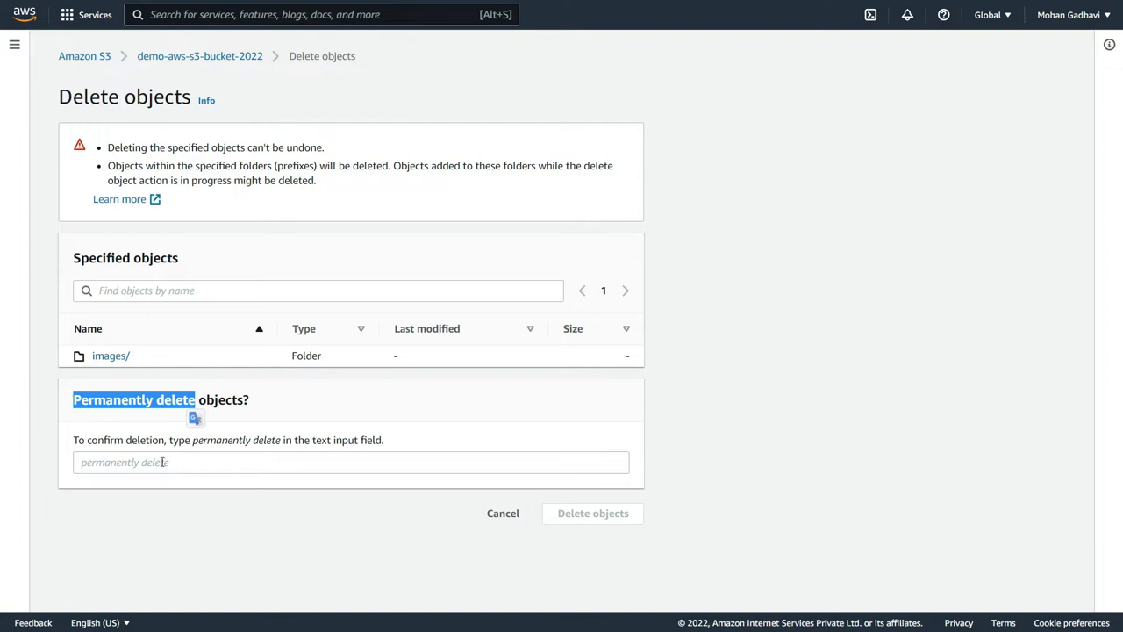
{"action": "left_click", "coordinate": [164, 464]}
{"action": "key", "text": "ctrl+v"}
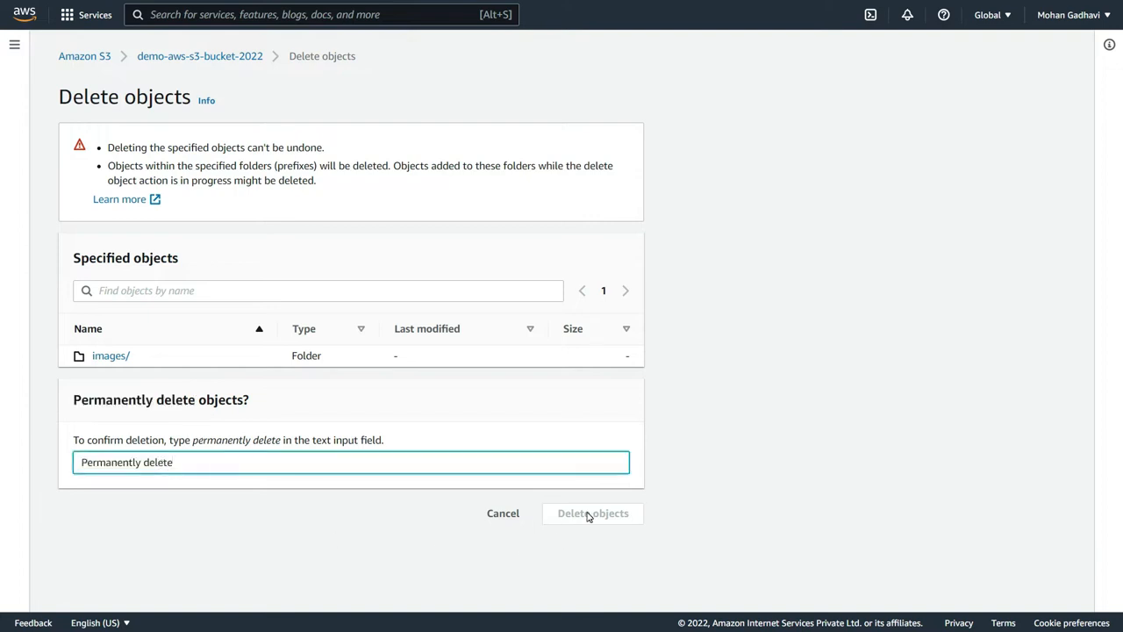
{"action": "left_click", "coordinate": [244, 448]}
{"action": "left_click", "coordinate": [88, 457]}
{"action": "key", "text": "BackSpace"}
{"action": "type", "text": "p"}
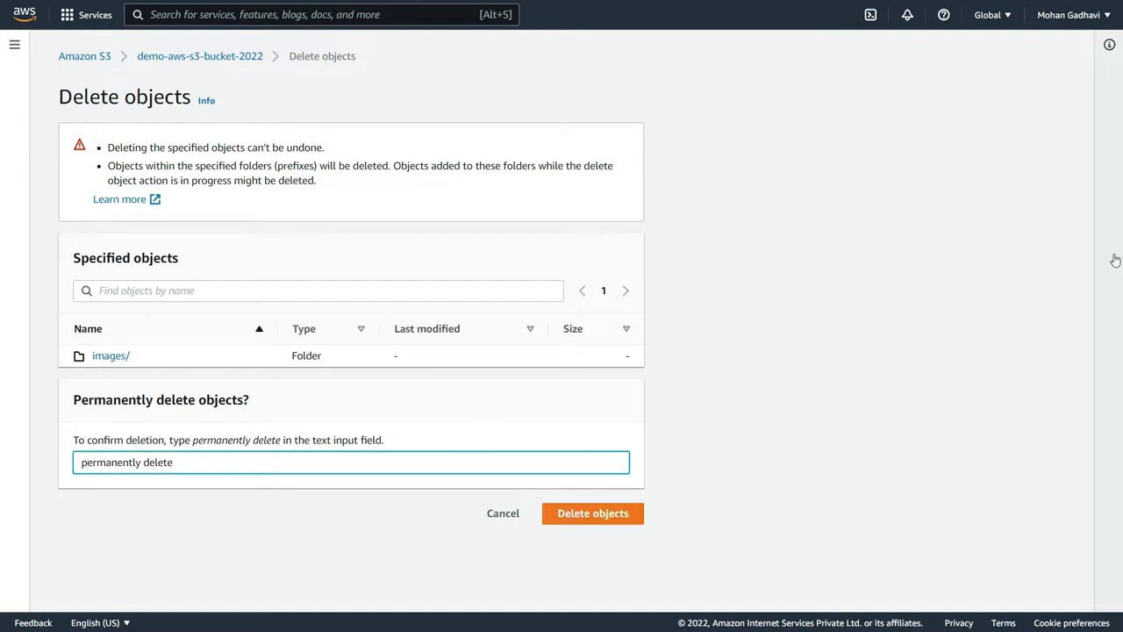
{"action": "left_click", "coordinate": [588, 516]}
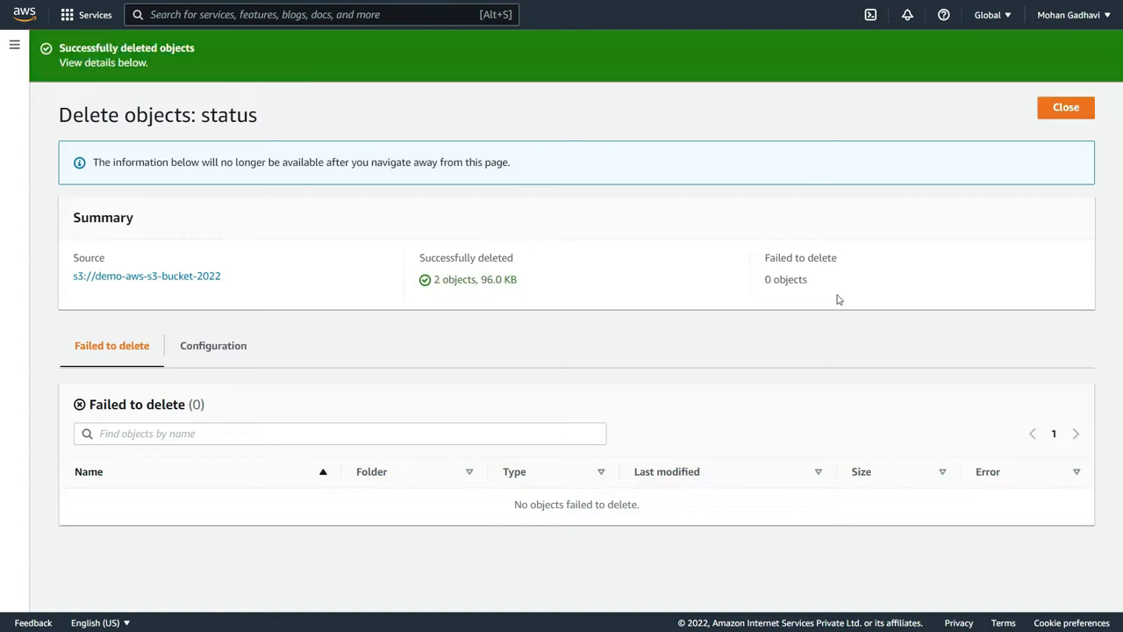
{"action": "left_click", "coordinate": [1051, 113]}
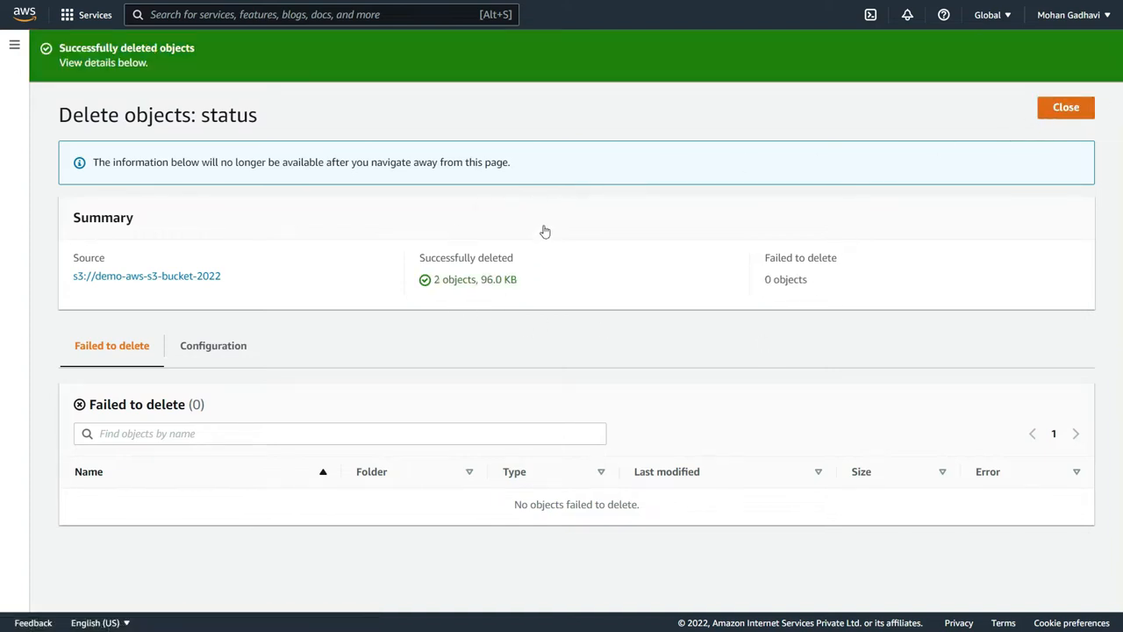
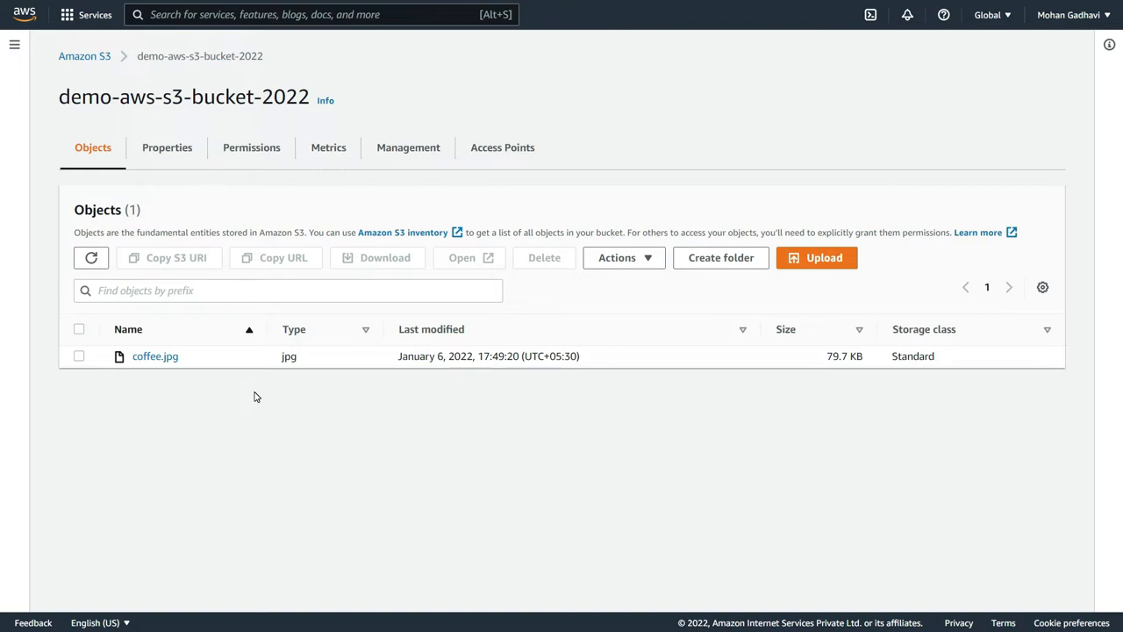
- Enable Bucket Versioning in the properties of demo-aws-s3-bucket-2022 and save the change
{"action": "left_click", "coordinate": [151, 149]}
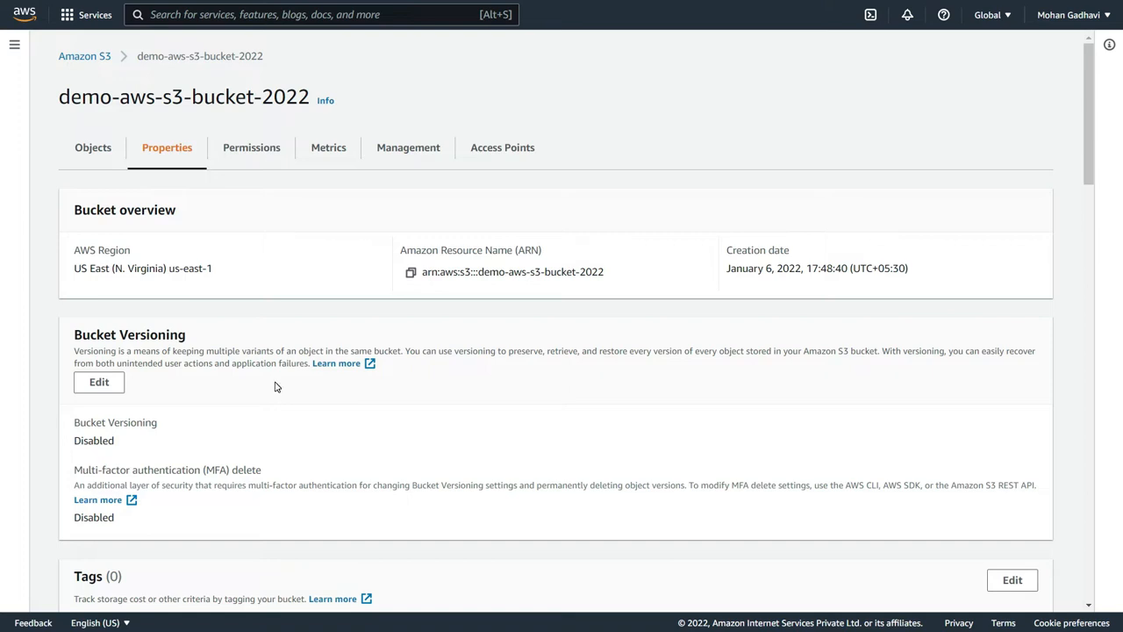
{"action": "left_click", "coordinate": [101, 382]}
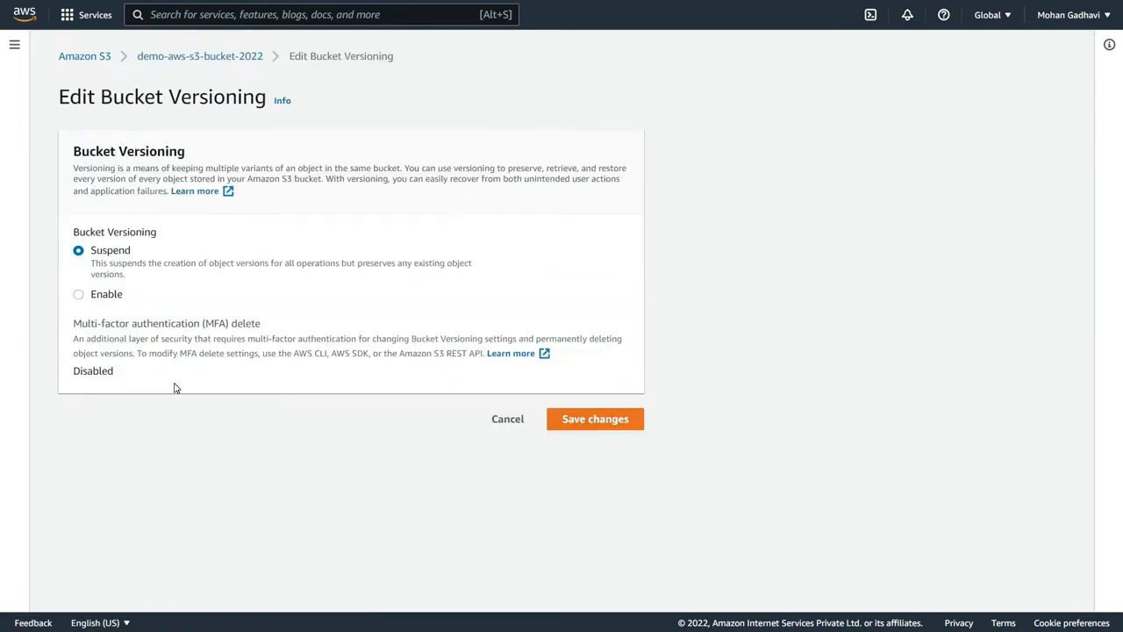
{"action": "left_click", "coordinate": [96, 296]}
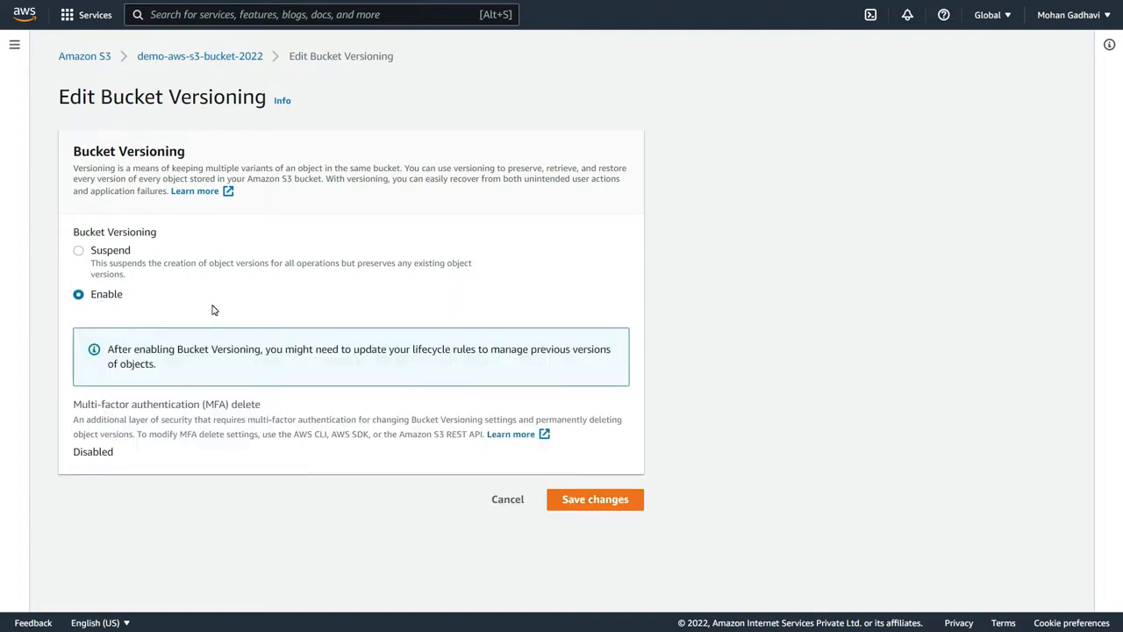
{"action": "left_click", "coordinate": [589, 500]}
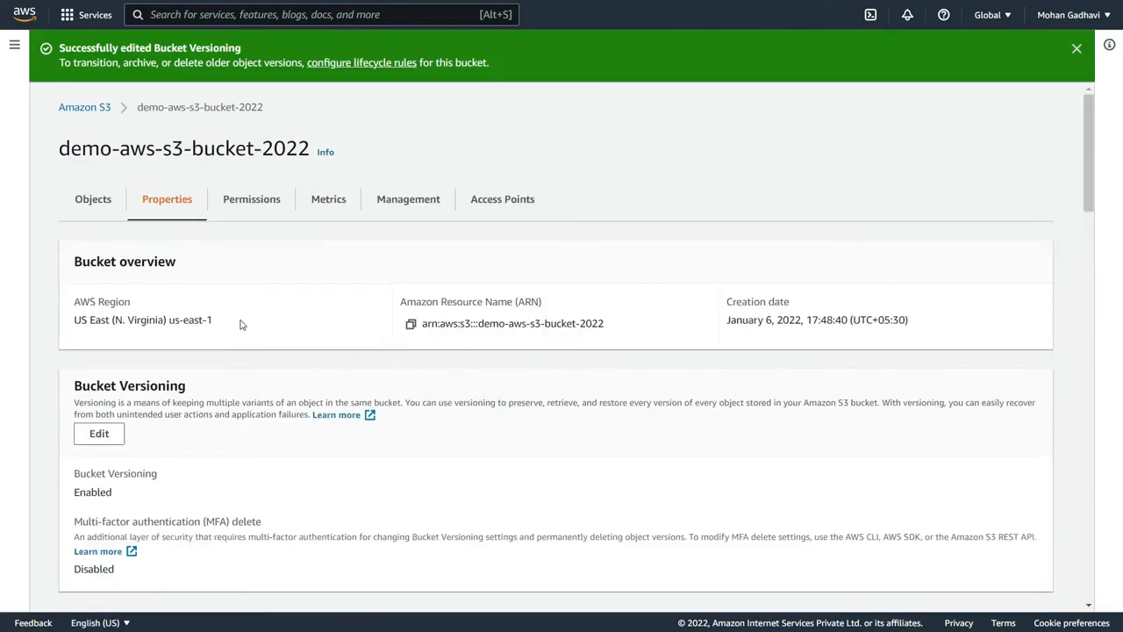
- Show object versions in the bucket's object list and examine the version ID of the existing coffee.jpg
{"action": "left_click", "coordinate": [93, 198]}
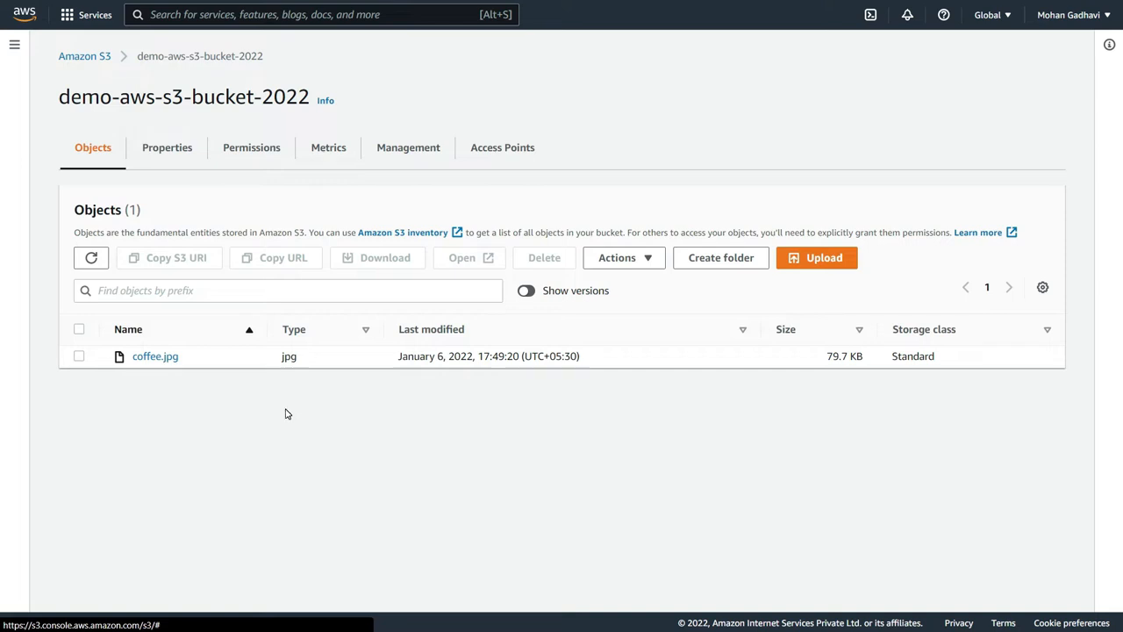
{"action": "left_click", "coordinate": [524, 292]}
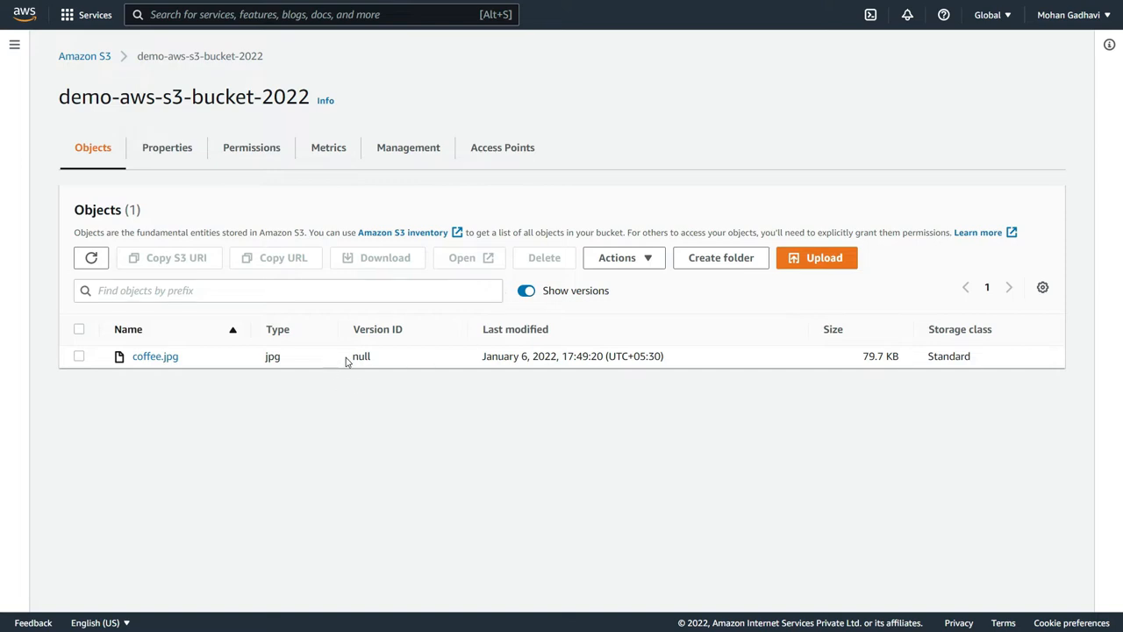
{"action": "left_click_drag", "start_coordinate": [348, 359], "coordinate": [386, 359]}
{"action": "left_click", "coordinate": [404, 379]}
- Upload beach.jpg from the Documents folder to the root of demo-aws-s3-bucket-2022, and open the destination bucket
{"action": "left_click", "coordinate": [845, 256]}
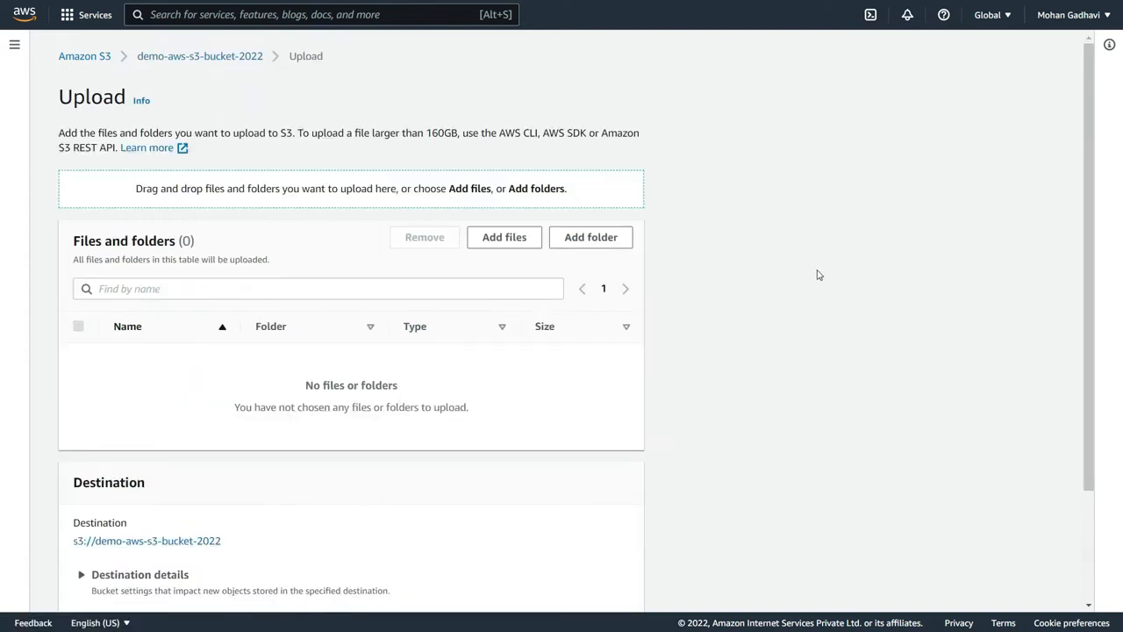
{"action": "left_click", "coordinate": [511, 236]}
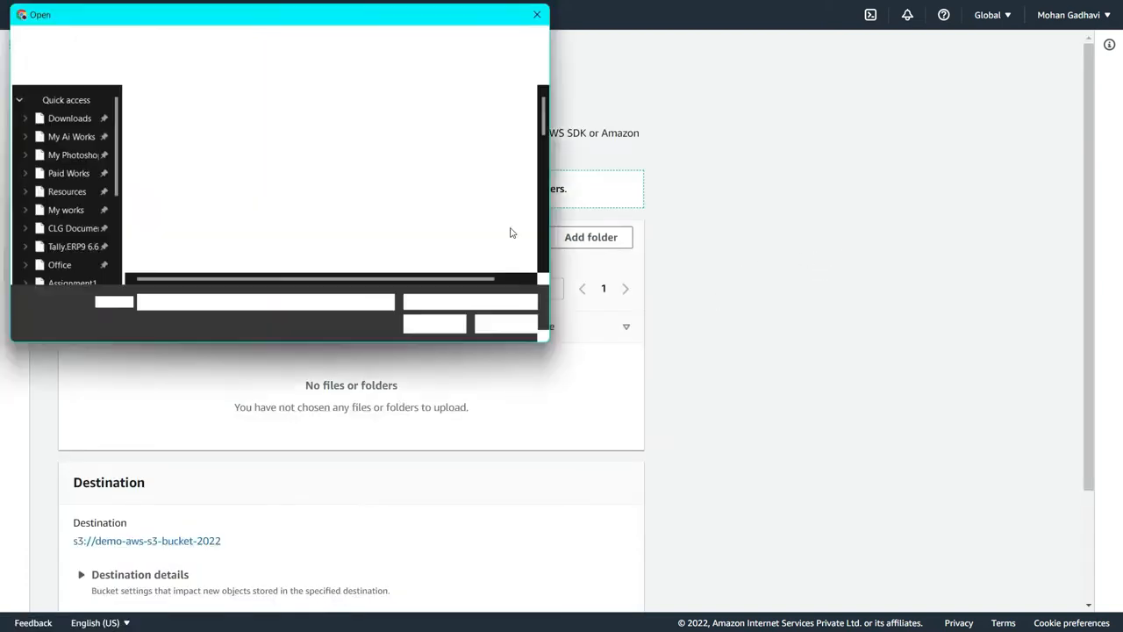
{"action": "scroll", "coordinate": [300, 207], "scroll_direction": "down", "scroll_amount": 5}
{"action": "scroll", "coordinate": [292, 215], "scroll_direction": "down", "scroll_amount": 2}
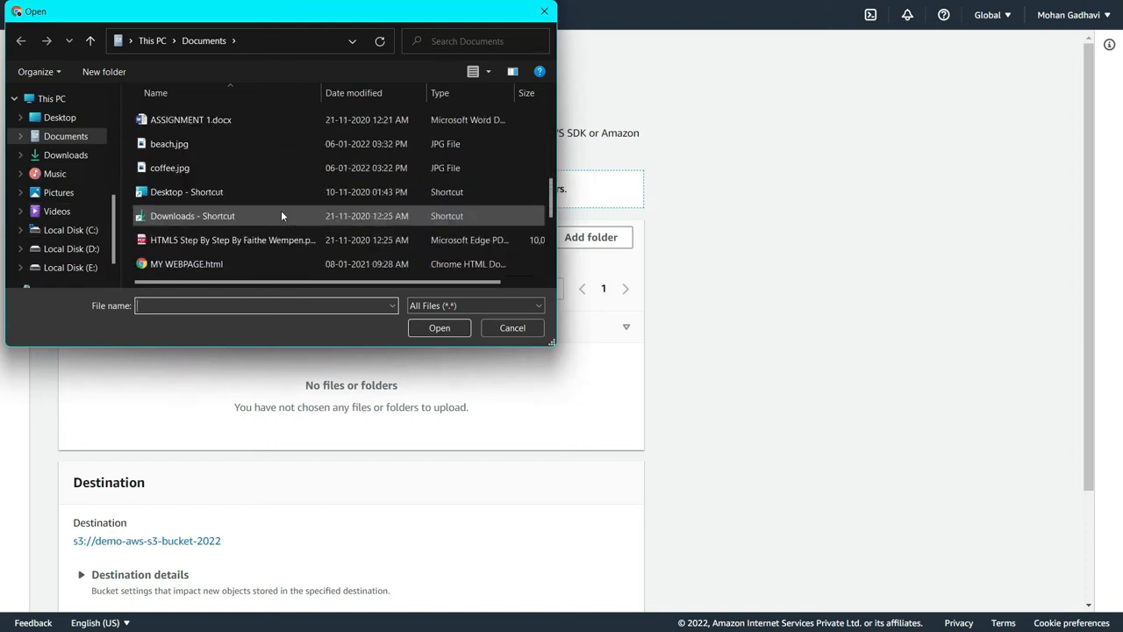
{"action": "left_click", "coordinate": [201, 145]}
{"action": "left_click", "coordinate": [460, 324]}
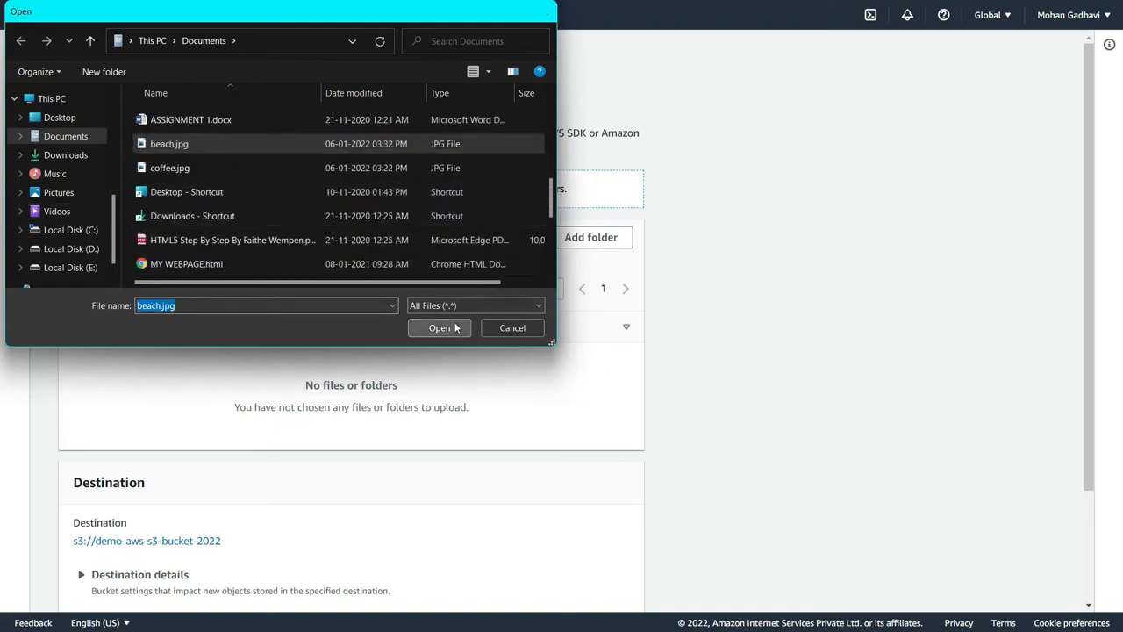
{"action": "scroll", "coordinate": [299, 395], "scroll_direction": "down", "scroll_amount": 1}
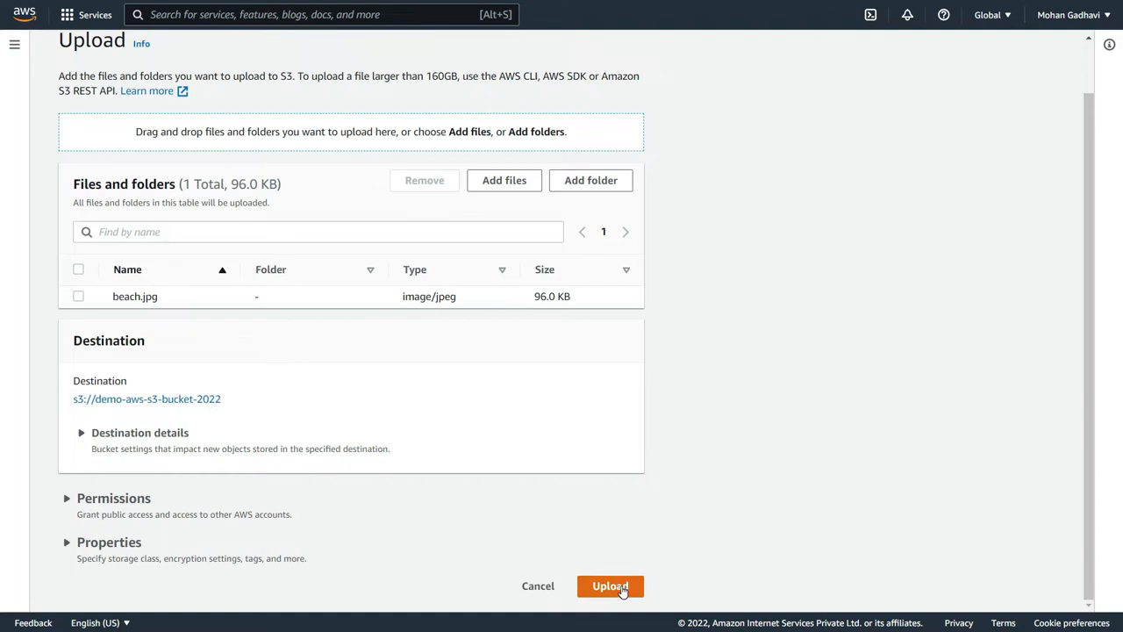
{"action": "left_click", "coordinate": [620, 590]}
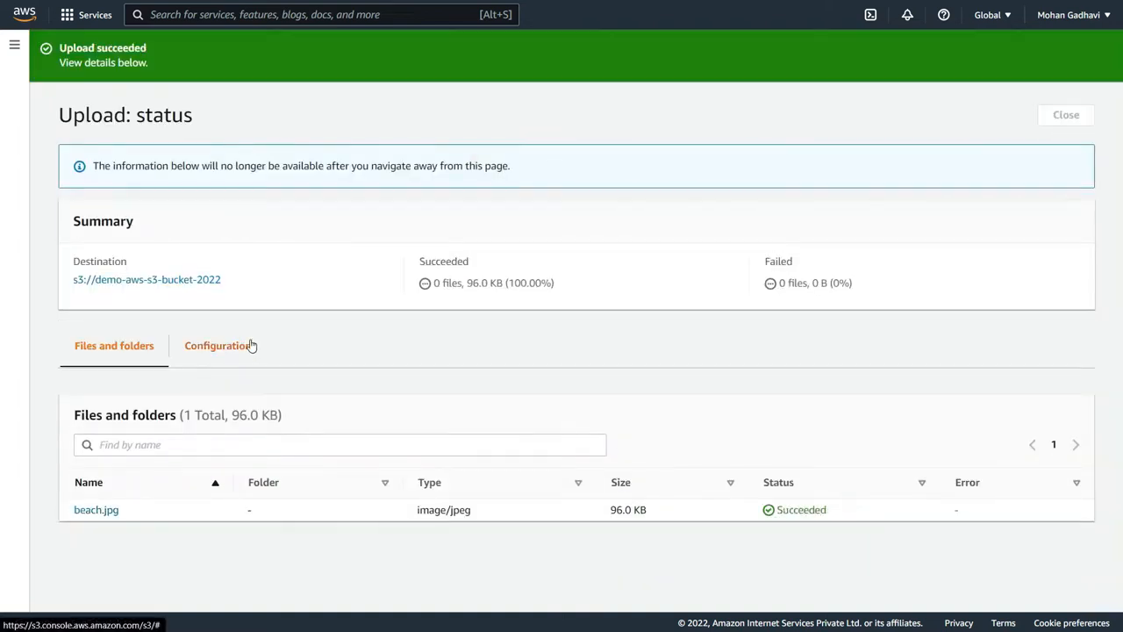
{"action": "left_click", "coordinate": [187, 283]}
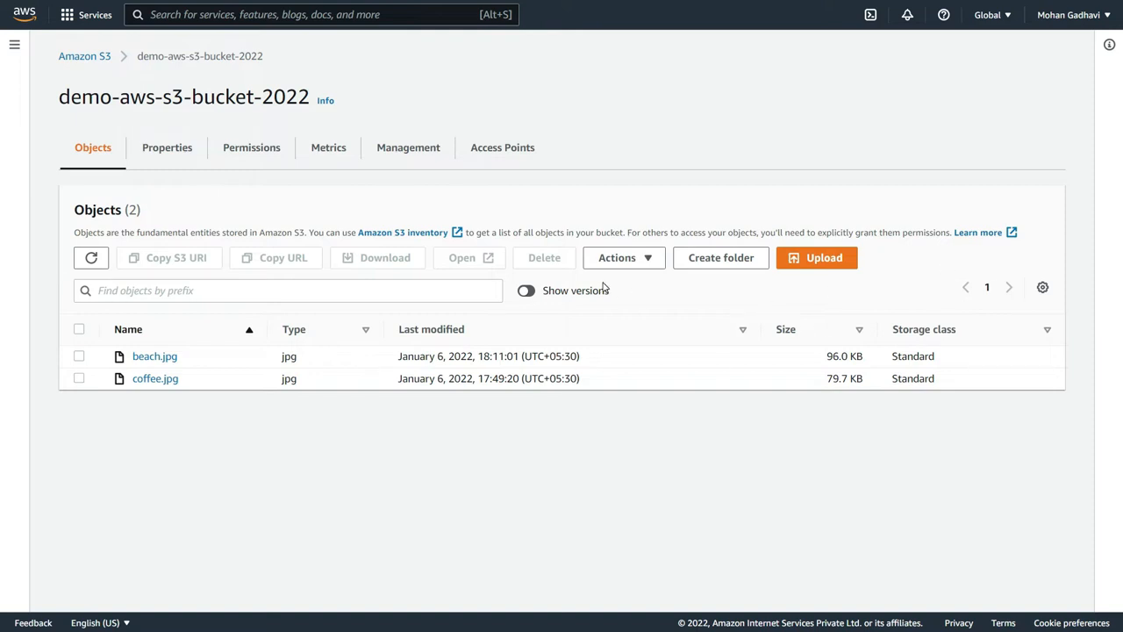
- Show object versions in the bucket and examine the version ID assigned to beach.jpg
{"action": "left_click", "coordinate": [537, 292]}
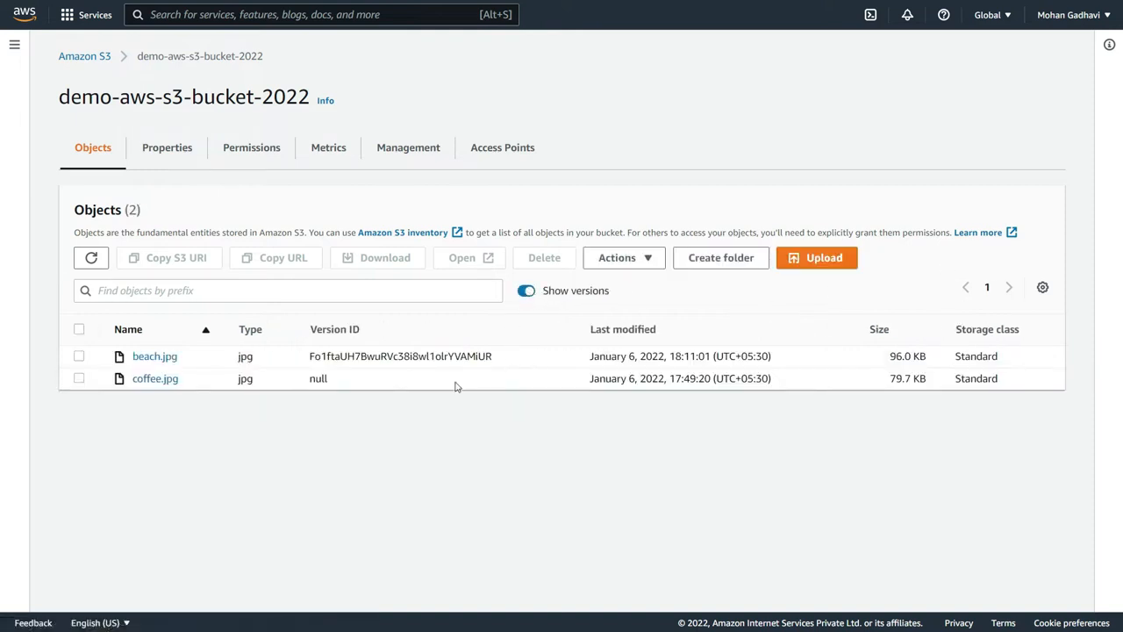
{"action": "left_click_drag", "start_coordinate": [302, 355], "coordinate": [517, 341]}
{"action": "left_click", "coordinate": [496, 360]}
- Upload beach.jpg from Documents a second time to create another version of it, and return to the destination bucket
{"action": "left_click", "coordinate": [825, 256]}
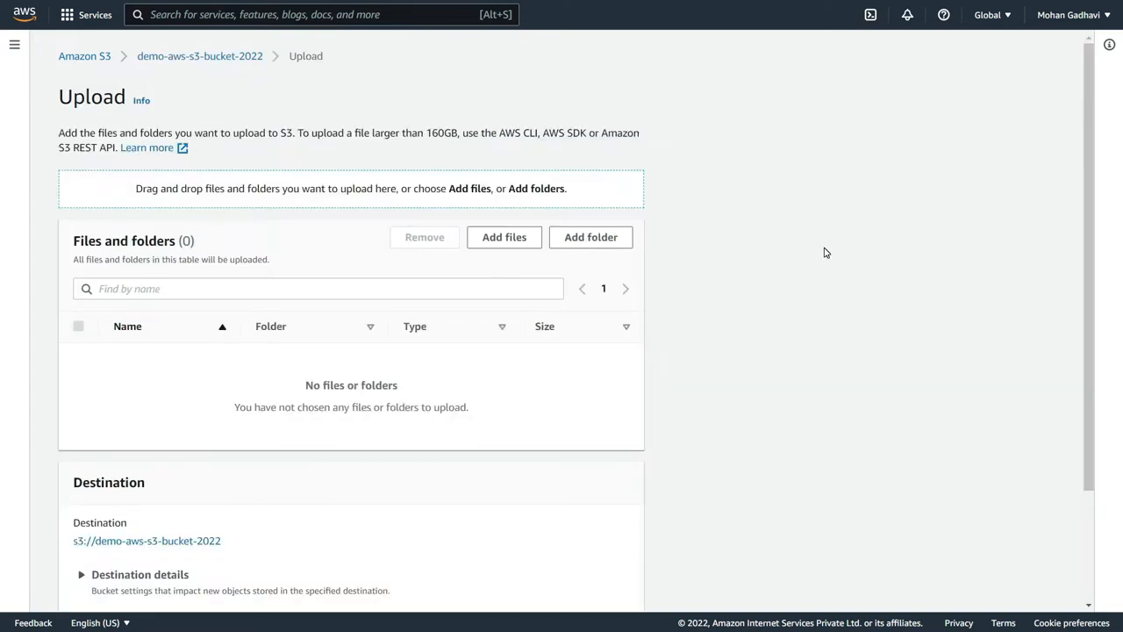
{"action": "left_click", "coordinate": [513, 238]}
{"action": "scroll", "coordinate": [439, 228], "scroll_direction": "down", "scroll_amount": 5}
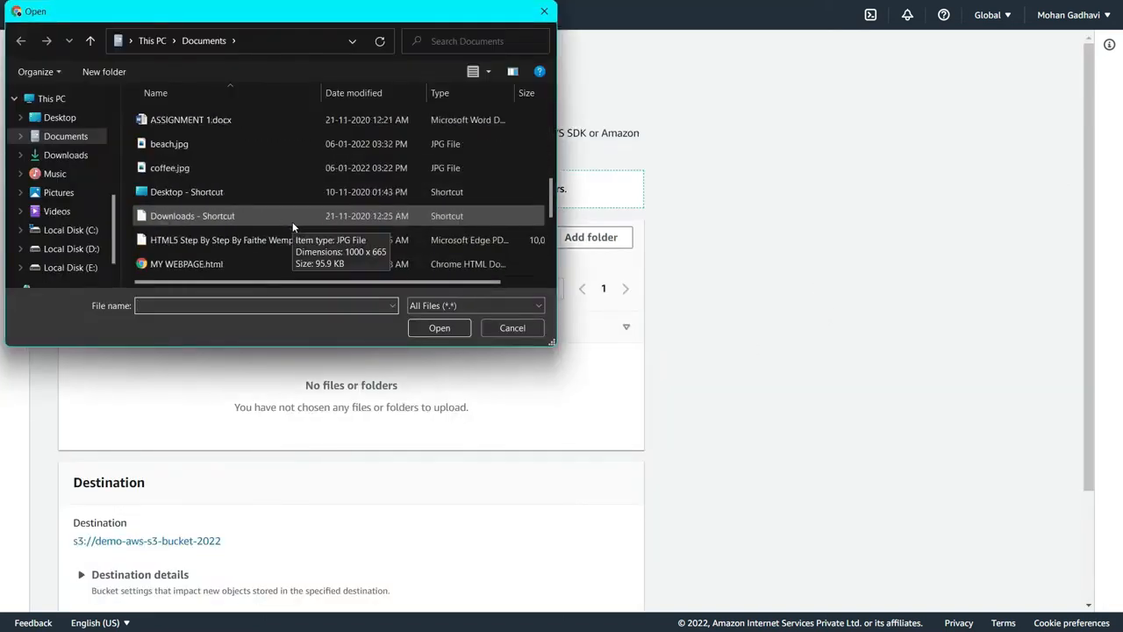
{"action": "left_click", "coordinate": [224, 146]}
{"action": "left_click", "coordinate": [439, 327]}
{"action": "scroll", "coordinate": [479, 411], "scroll_direction": "down", "scroll_amount": 3}
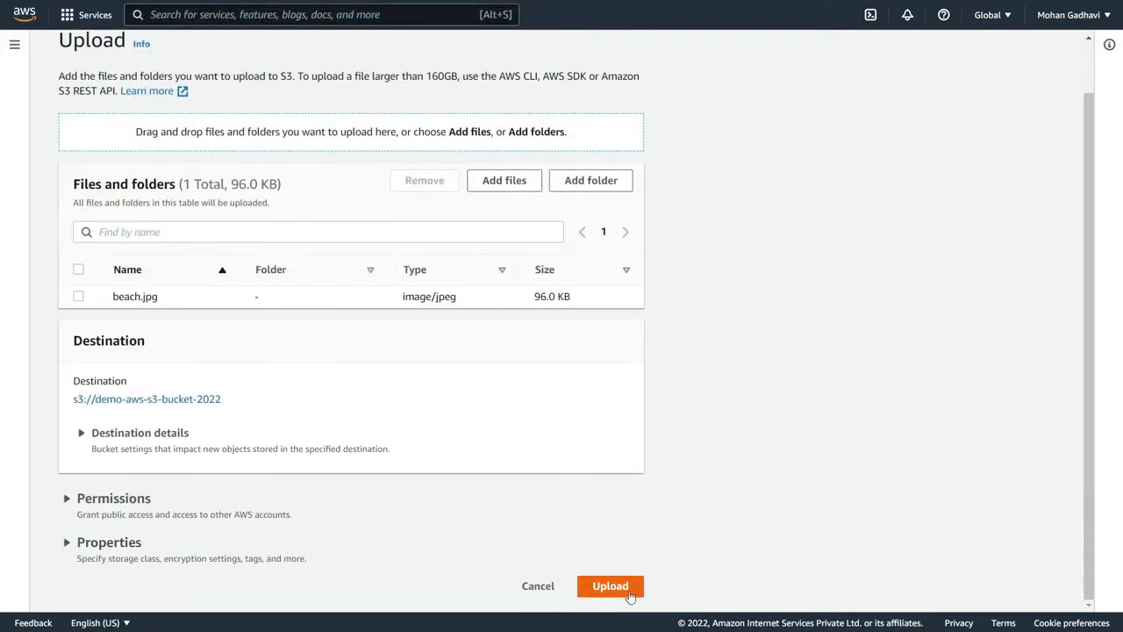
{"action": "left_click", "coordinate": [615, 586]}
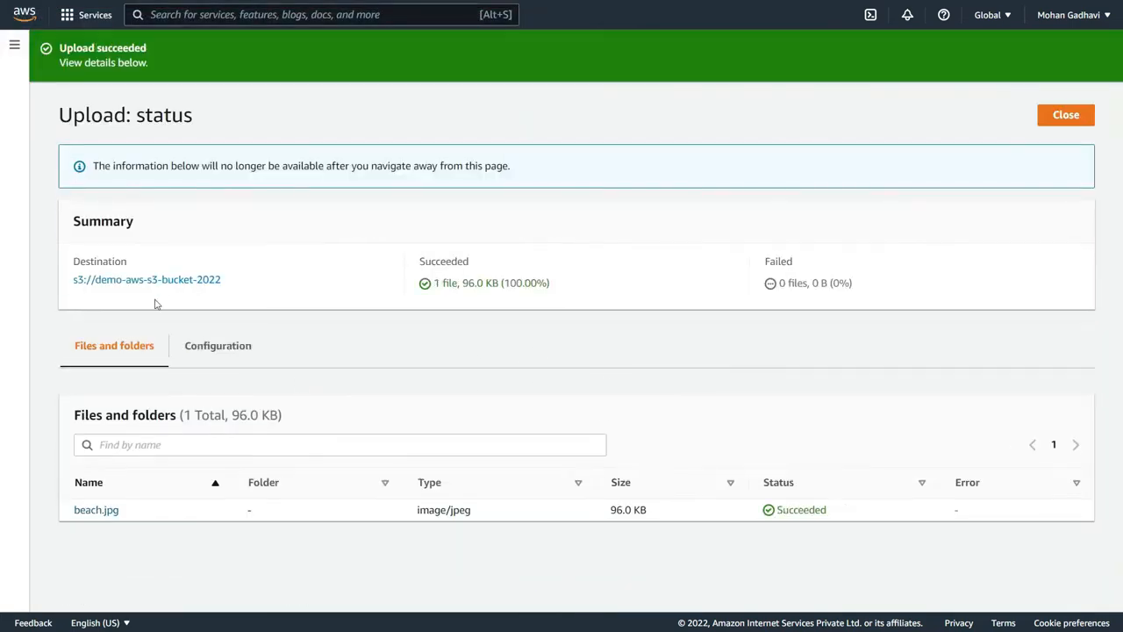
{"action": "left_click", "coordinate": [154, 281]}
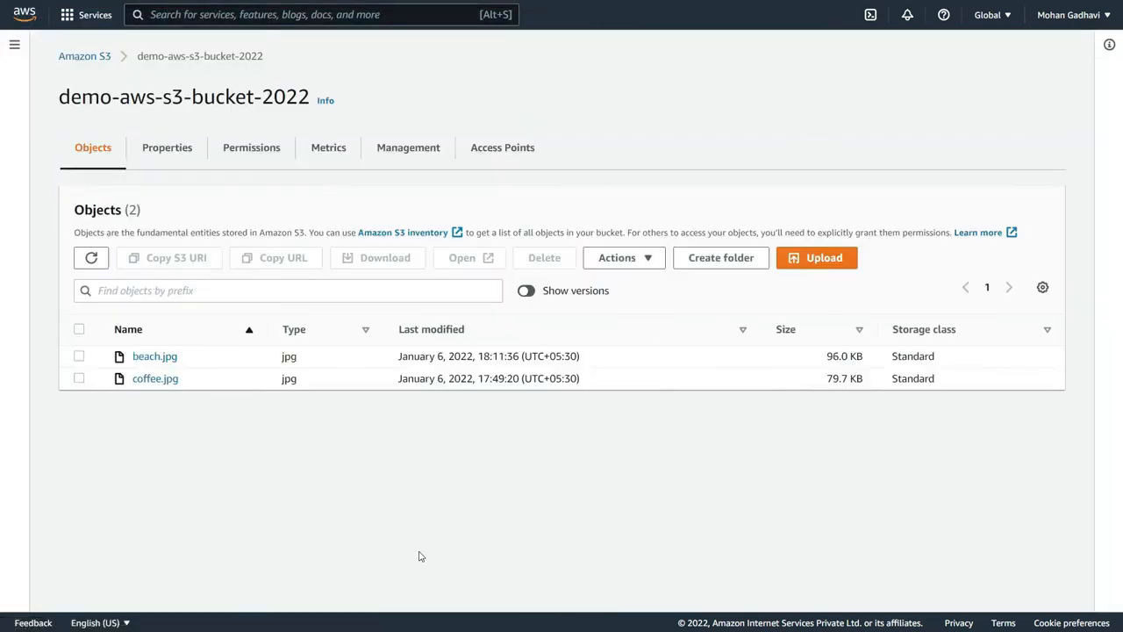
- Show object versions and compare the version IDs of the older and newer beach.jpg
{"action": "left_click", "coordinate": [527, 291]}
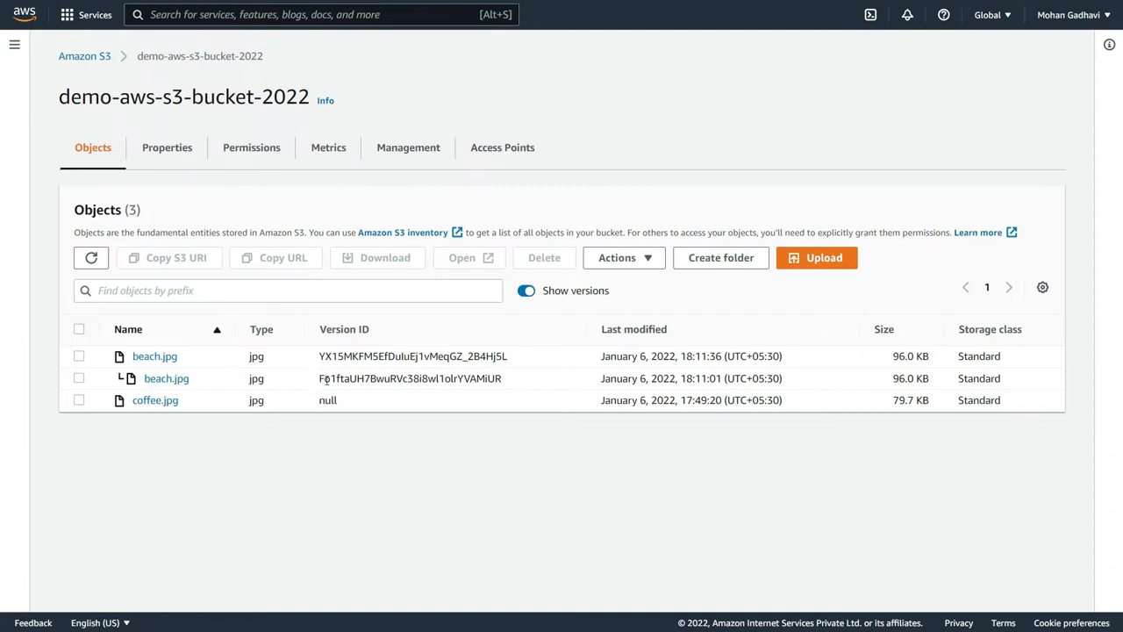
{"action": "left_click_drag", "start_coordinate": [316, 378], "coordinate": [507, 383]}
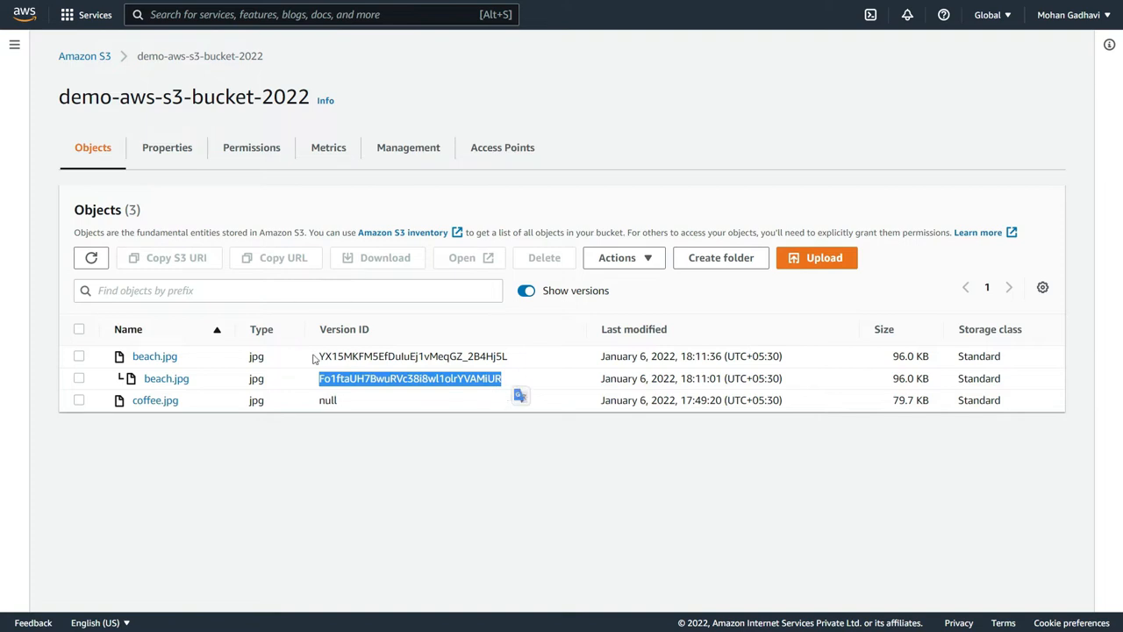
{"action": "left_click_drag", "start_coordinate": [313, 359], "coordinate": [526, 357]}
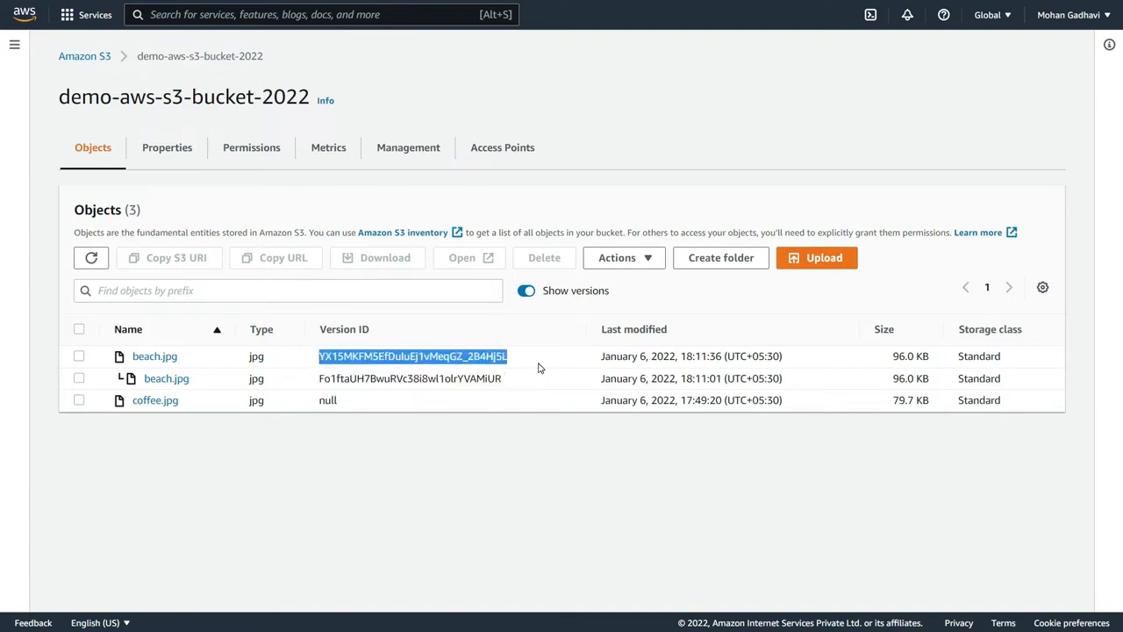
{"action": "left_click", "coordinate": [503, 330]}
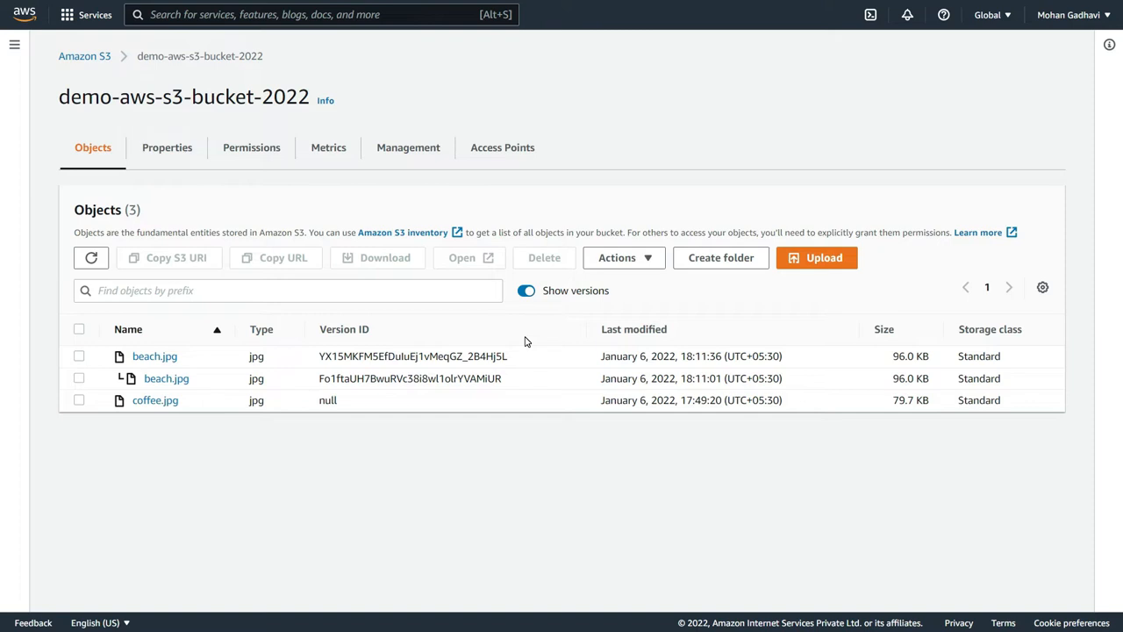
- Upload coffee.jpg from Documents again as a new version in demo-aws-s3-bucket-2022, and open the destination bucket
{"action": "left_click", "coordinate": [832, 261]}
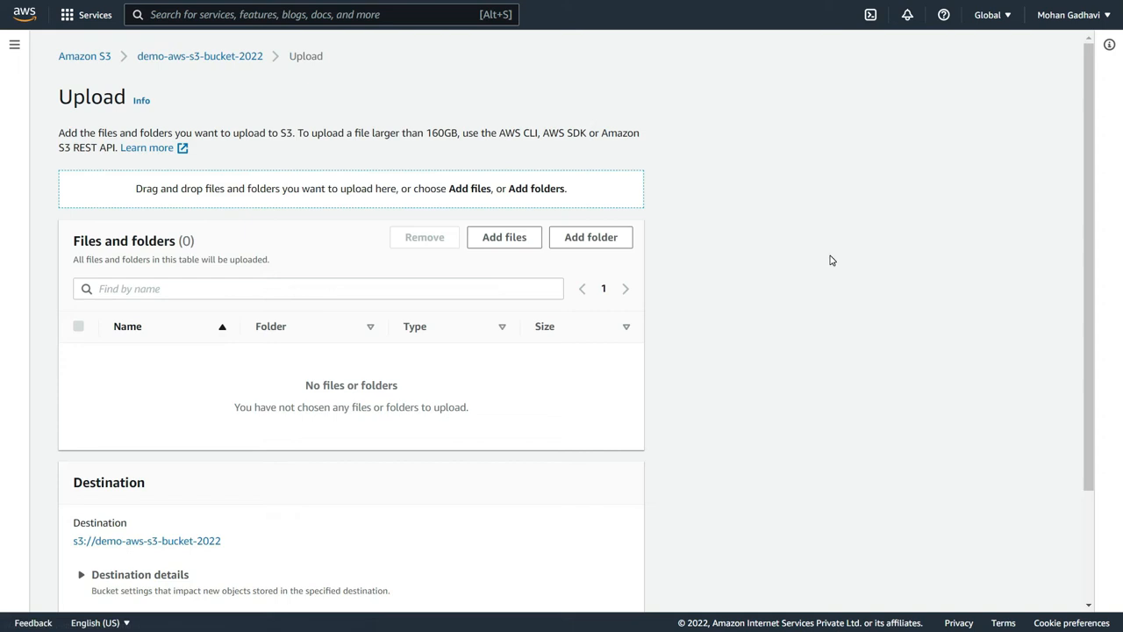
{"action": "left_click", "coordinate": [526, 248]}
{"action": "scroll", "coordinate": [379, 211], "scroll_direction": "down", "scroll_amount": 3}
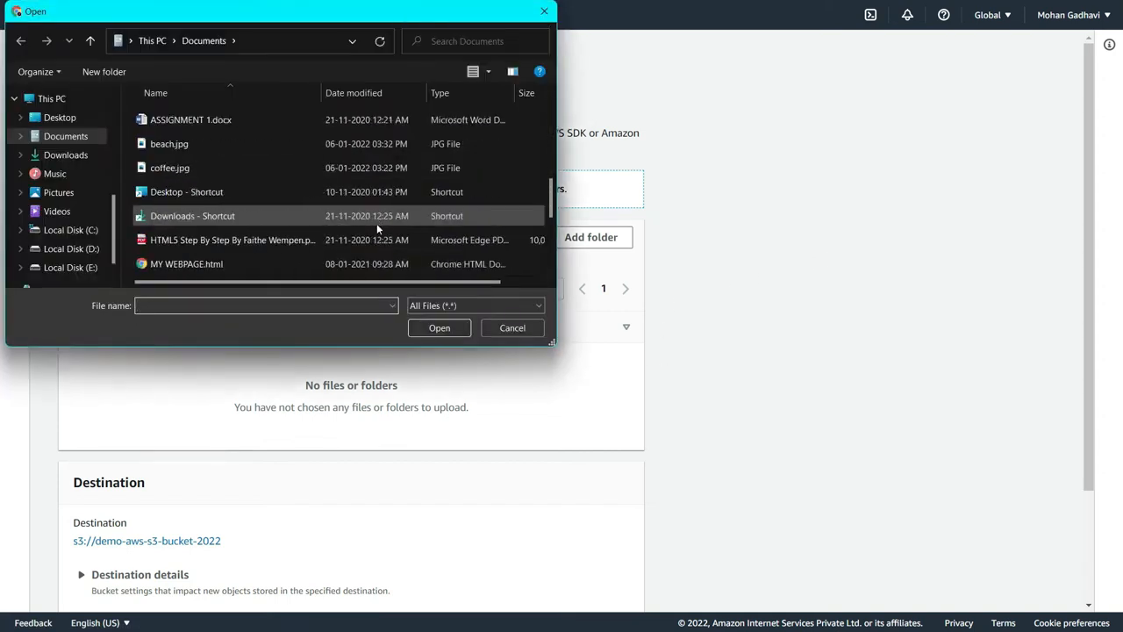
{"action": "left_click", "coordinate": [304, 166]}
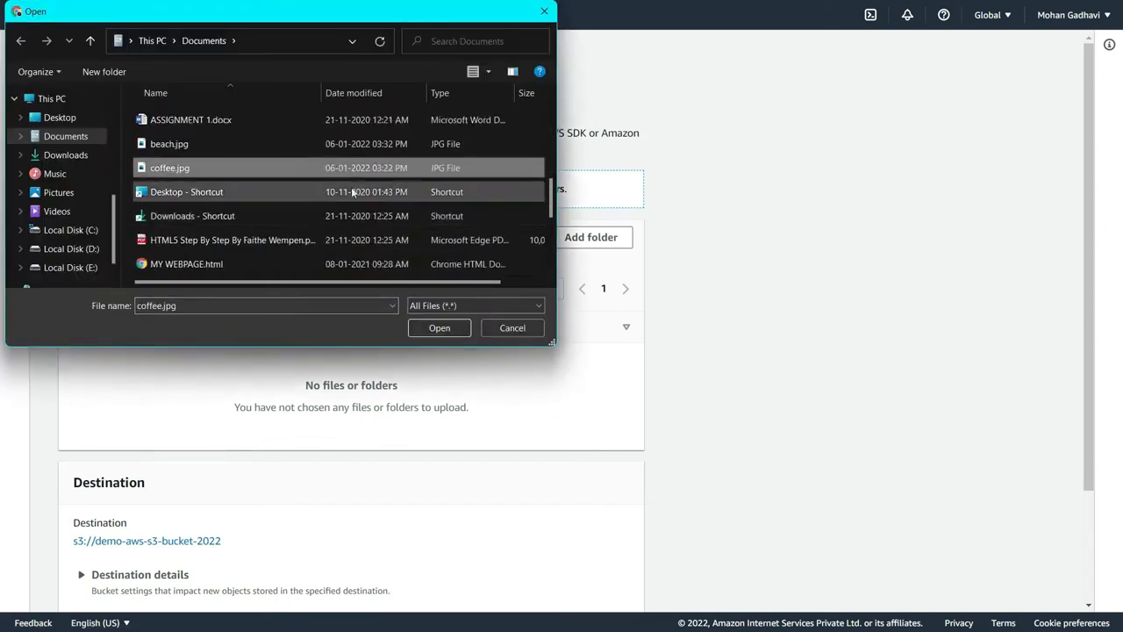
{"action": "left_click", "coordinate": [439, 327]}
{"action": "scroll", "coordinate": [439, 369], "scroll_direction": "down", "scroll_amount": 1}
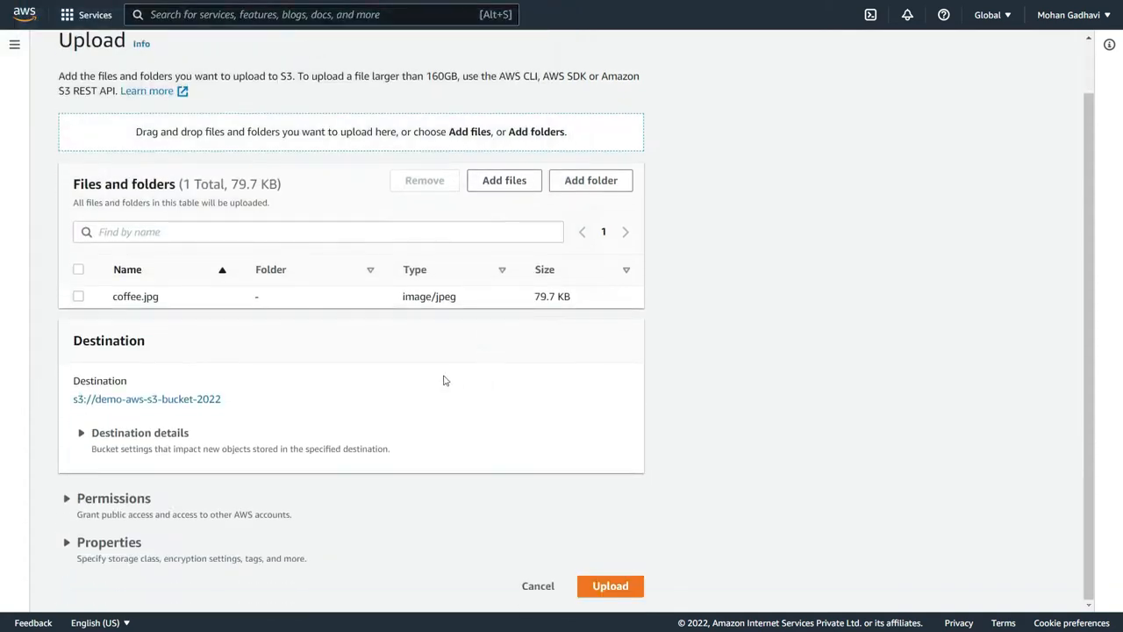
{"action": "left_click", "coordinate": [631, 584]}
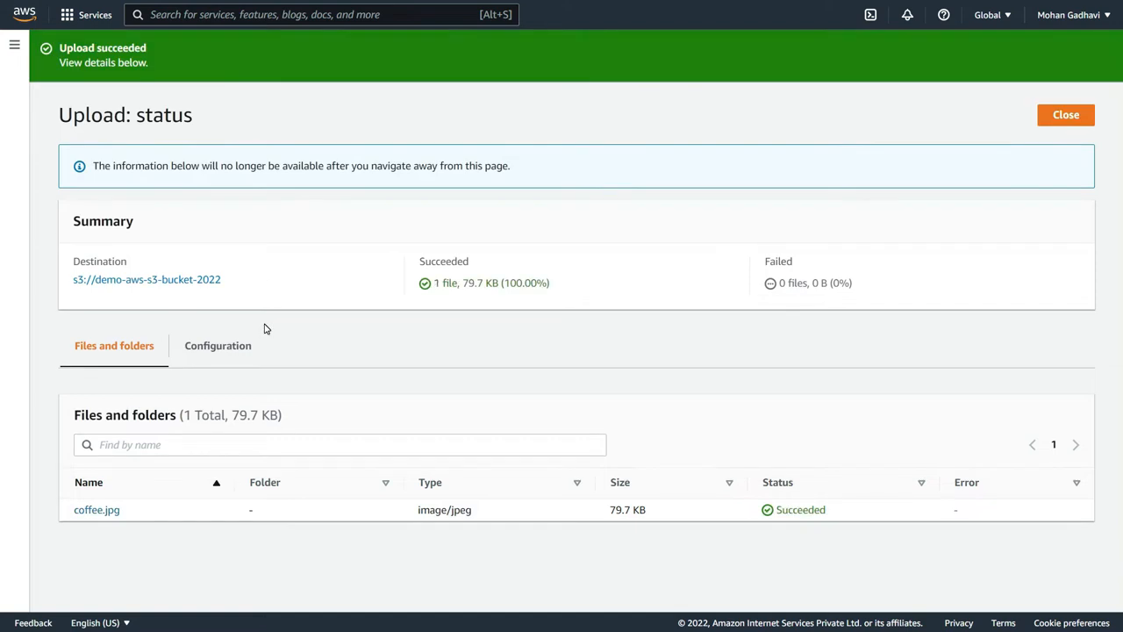
{"action": "left_click", "coordinate": [172, 279]}
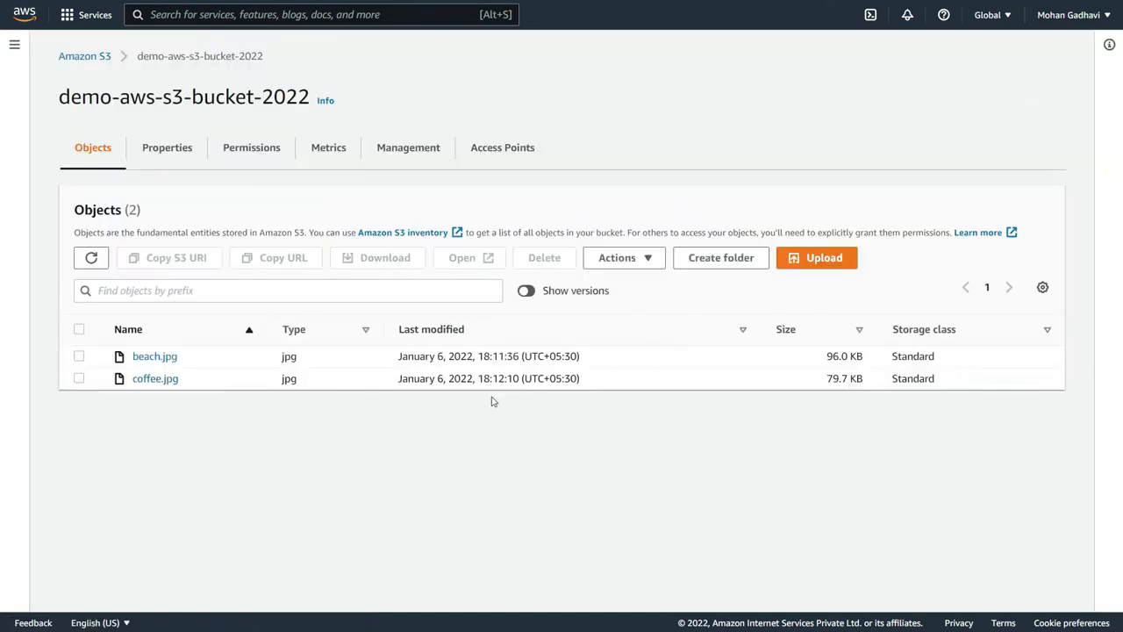
- Show object versions, compare the version IDs of the two coffee.jpg entries, and hide the versions again
{"action": "left_click", "coordinate": [530, 291]}
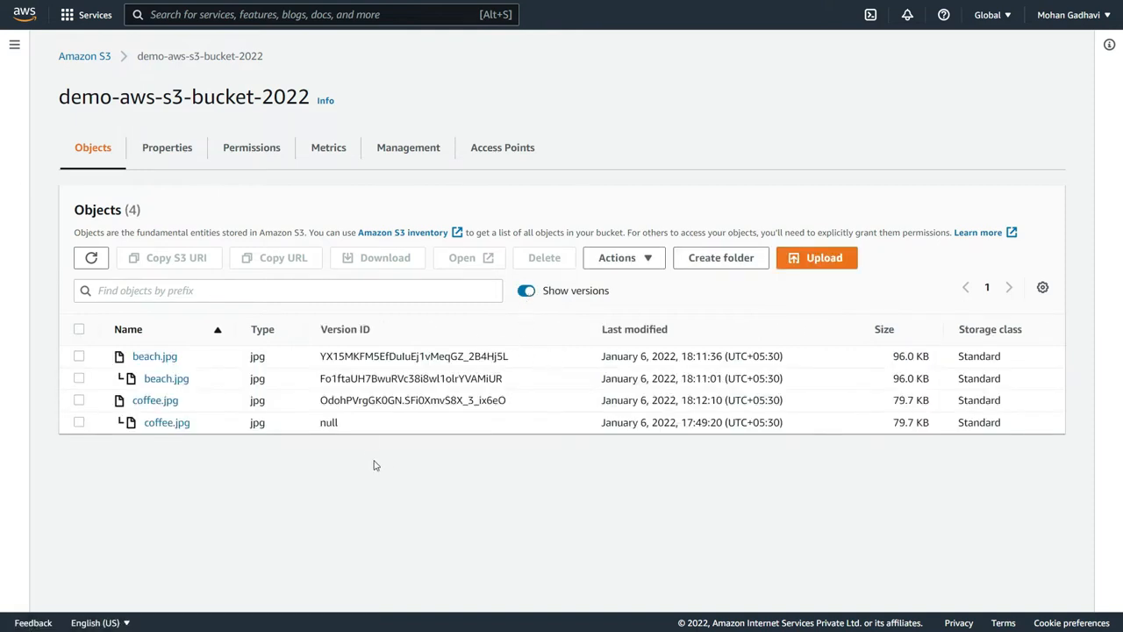
{"action": "left_click_drag", "start_coordinate": [319, 400], "coordinate": [517, 403]}
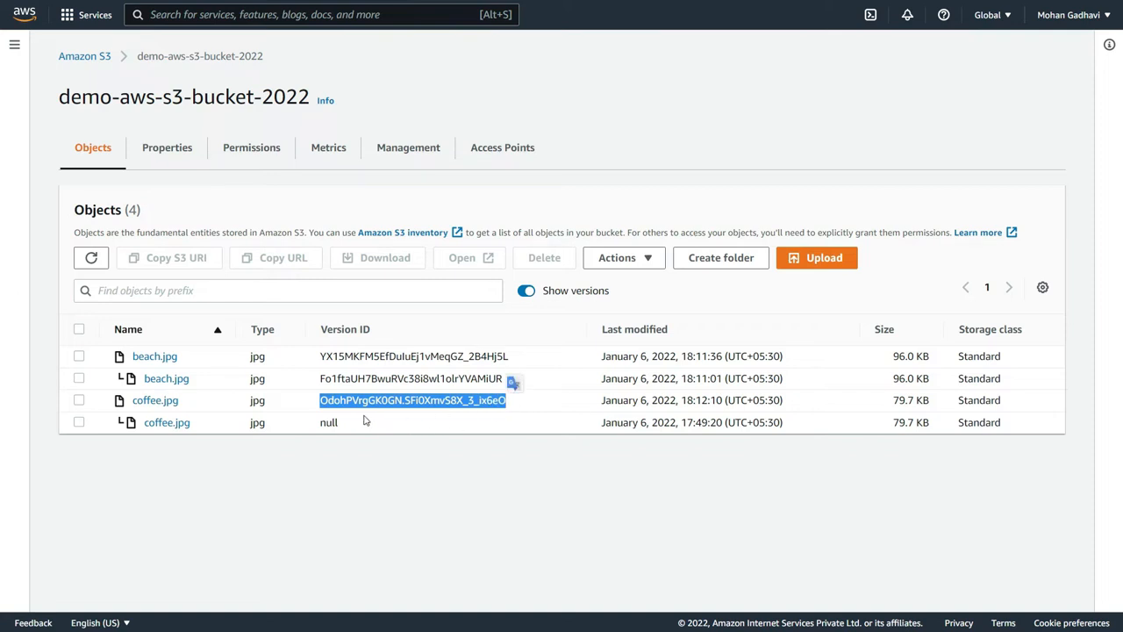
{"action": "left_click_drag", "start_coordinate": [342, 423], "coordinate": [321, 423]}
{"action": "left_click", "coordinate": [354, 448]}
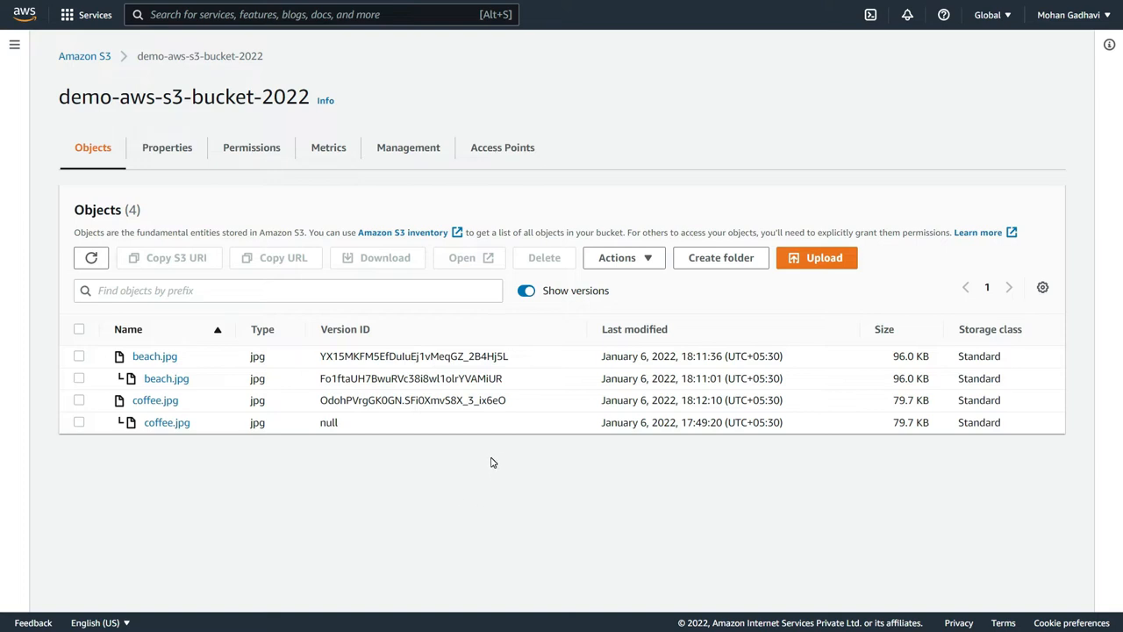
{"action": "left_click", "coordinate": [528, 292]}
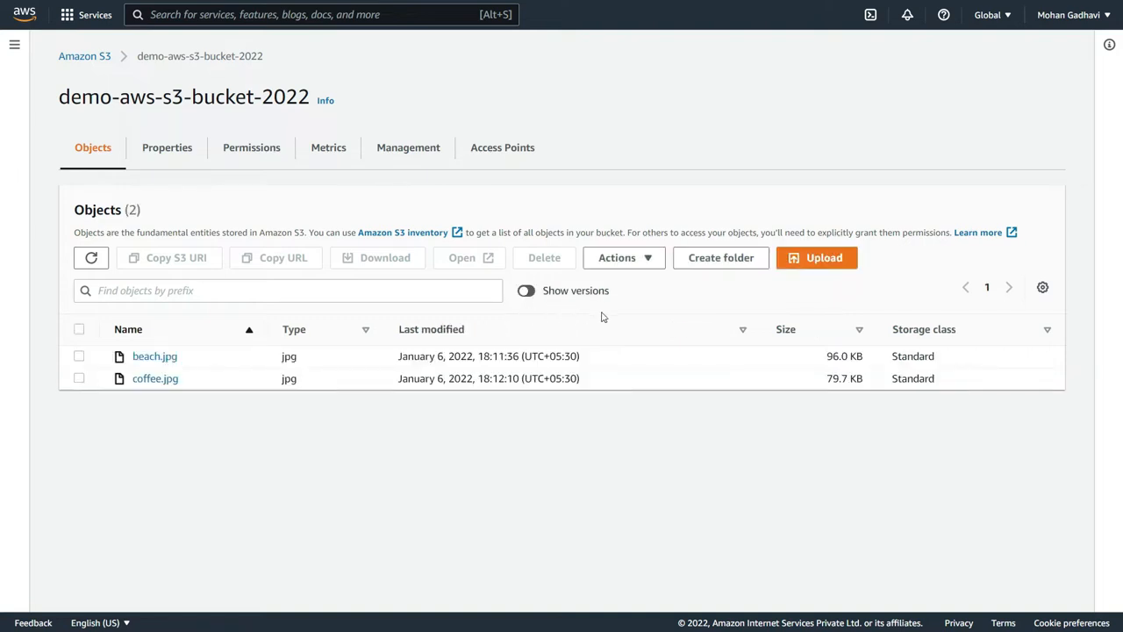
- Delete beach.jpg from demo-aws-s3-bucket-2022, entering delete as the confirmation text
{"action": "left_click", "coordinate": [79, 356]}
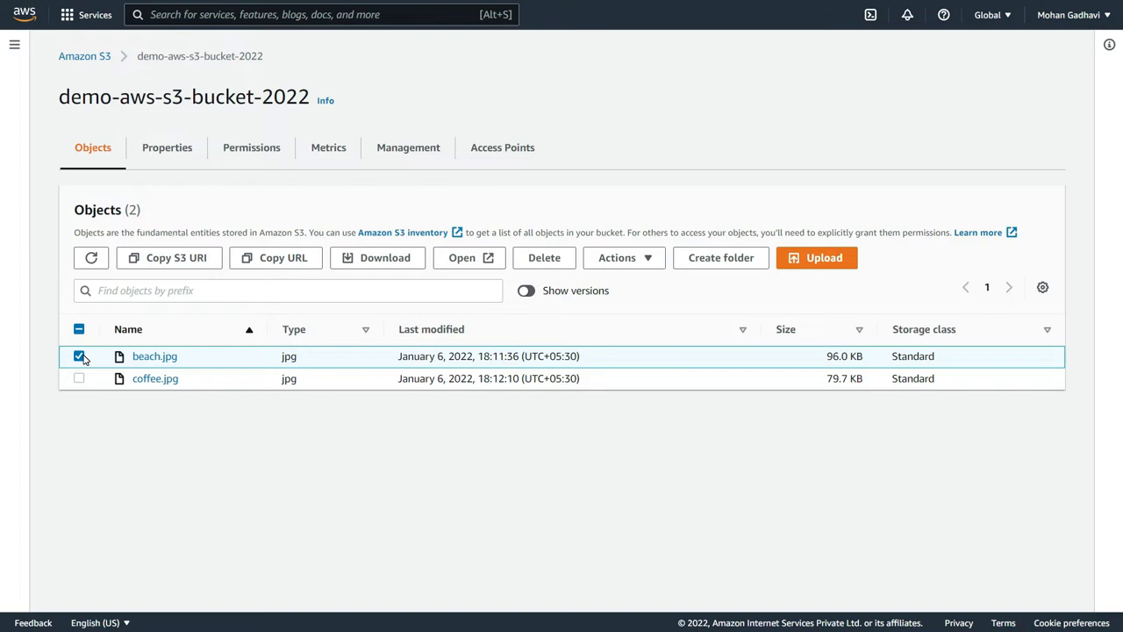
{"action": "left_click", "coordinate": [560, 257]}
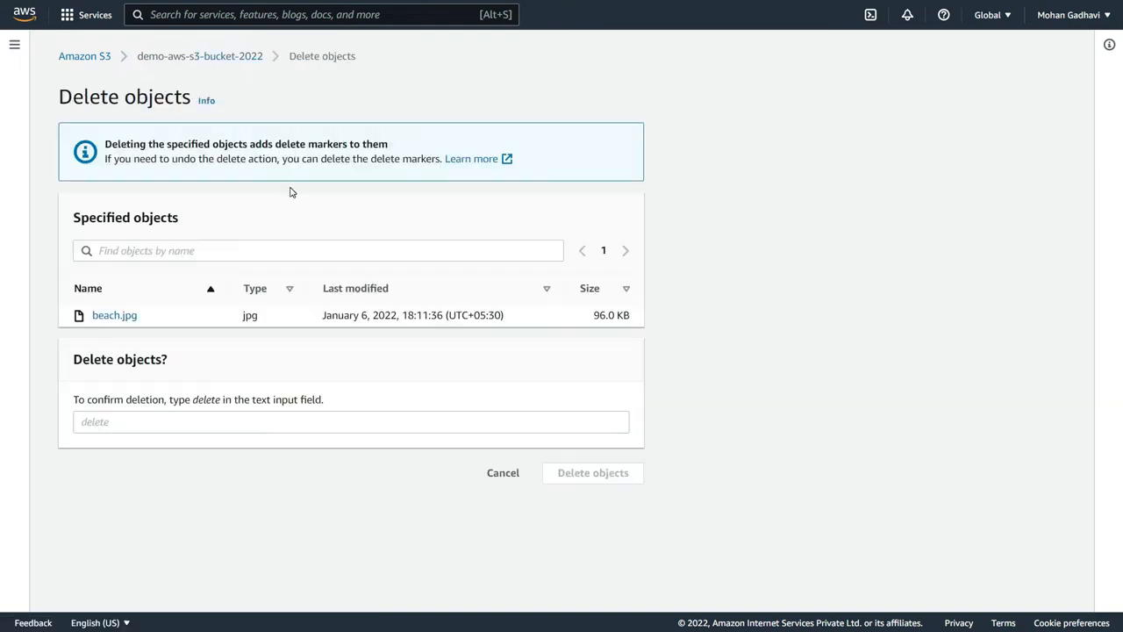
{"action": "left_click_drag", "start_coordinate": [105, 144], "coordinate": [389, 142]}
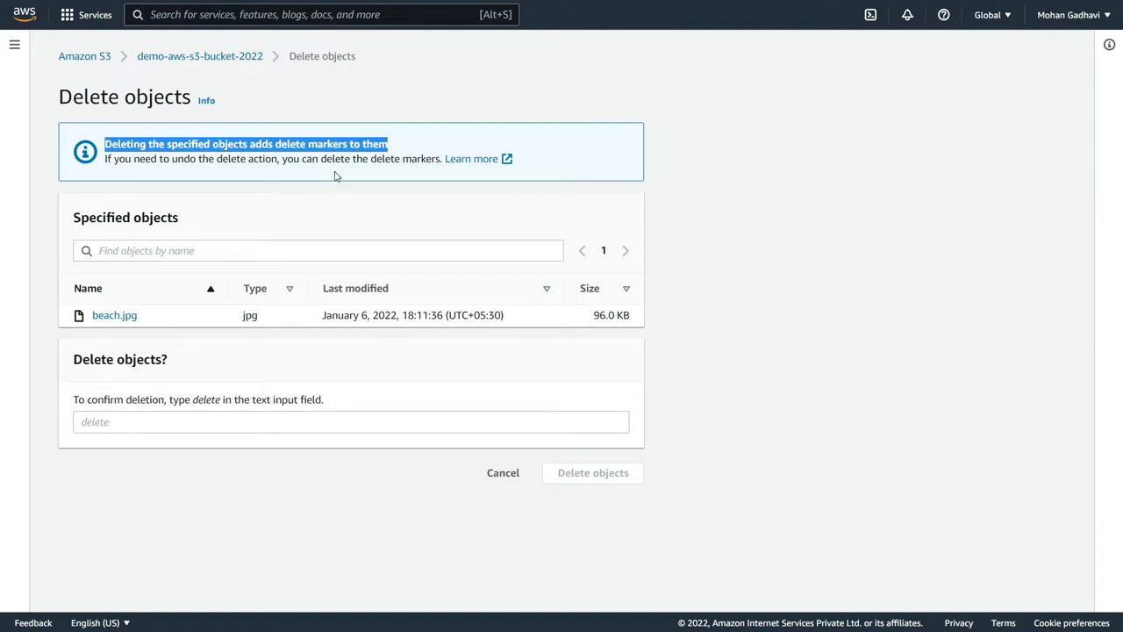
{"action": "left_click", "coordinate": [122, 419]}
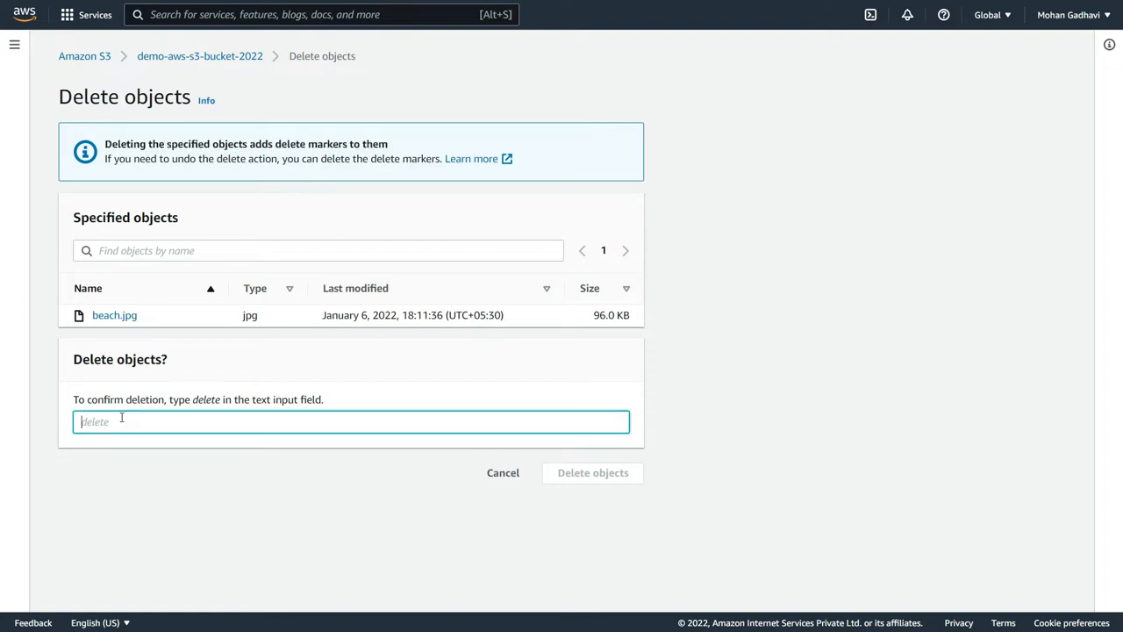
{"action": "type", "text": "delete"}
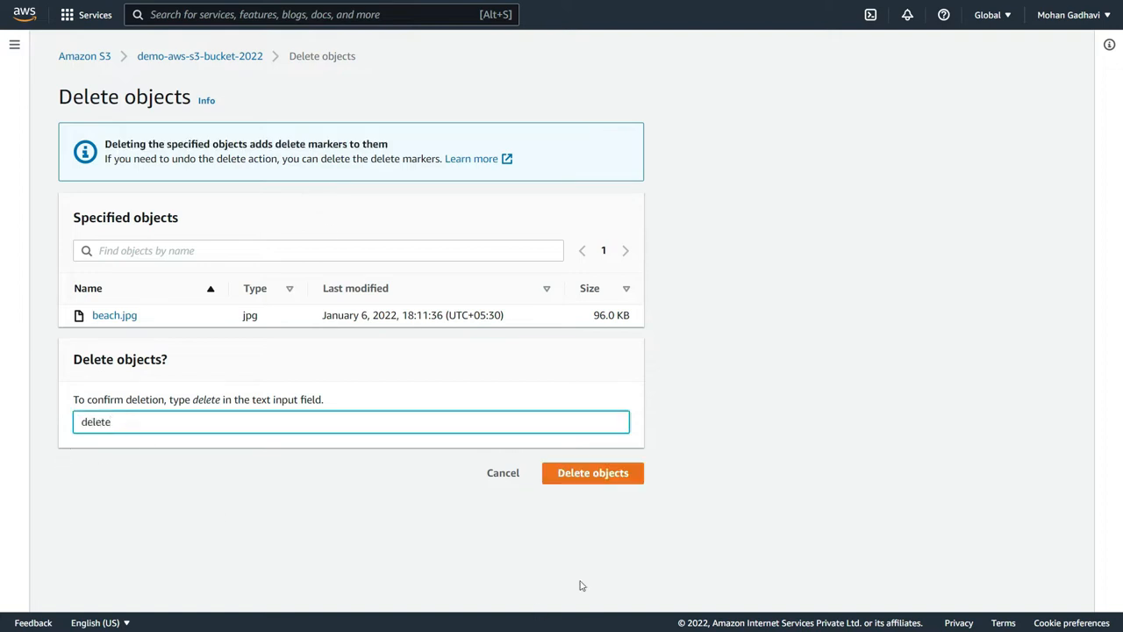
{"action": "left_click", "coordinate": [628, 475]}
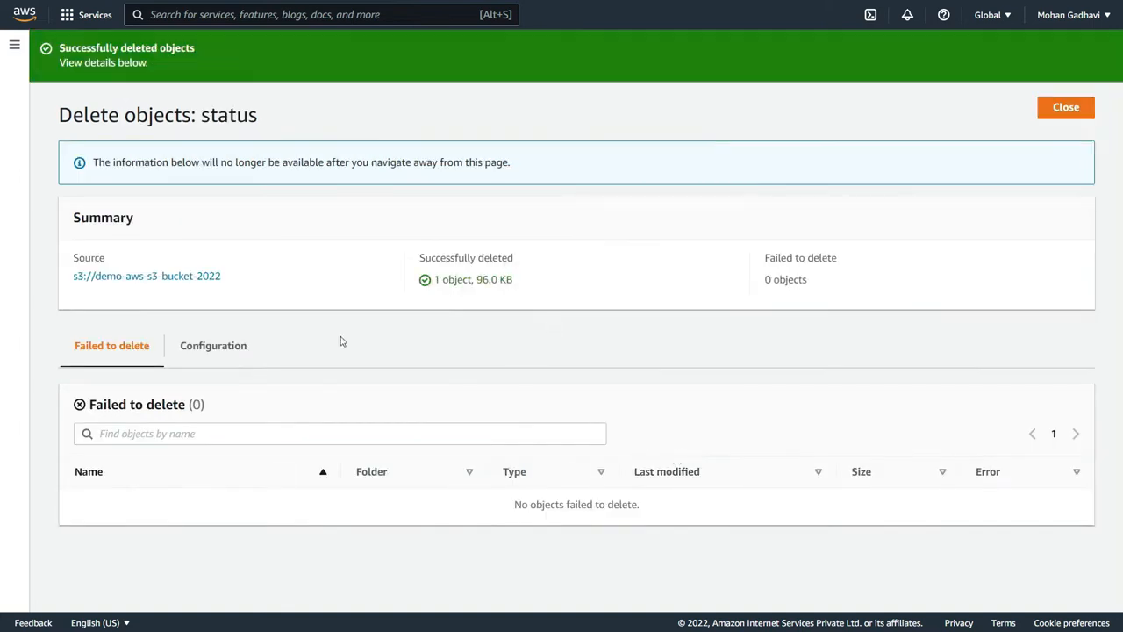
- Return to the source bucket, collapse the side navigation and show object versions
{"action": "left_click", "coordinate": [164, 278]}
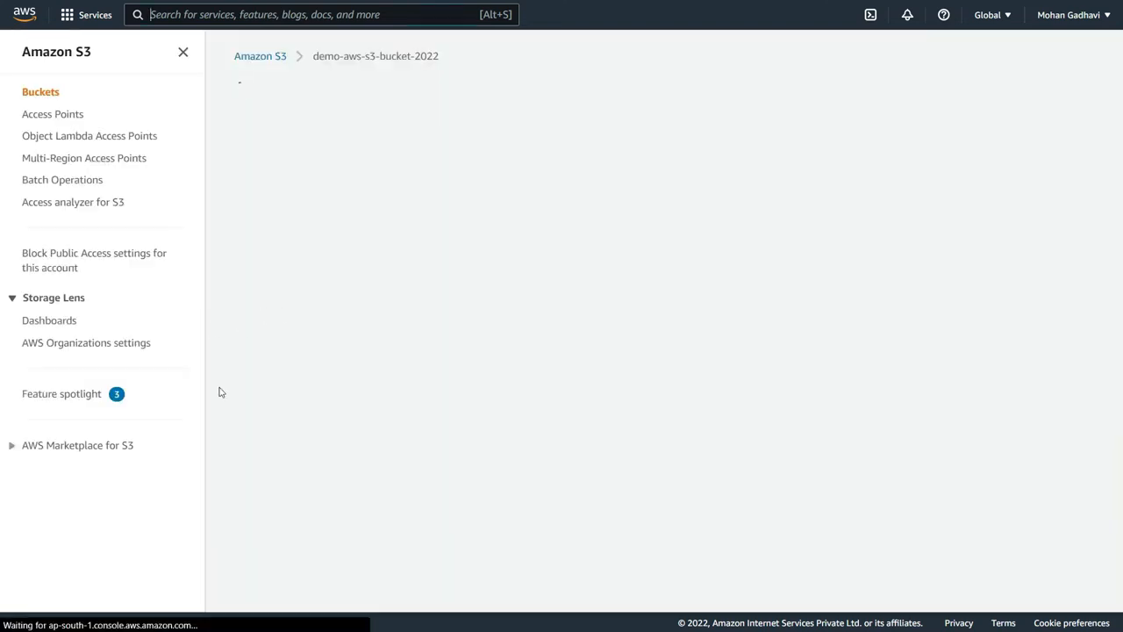
{"action": "left_click", "coordinate": [183, 52]}
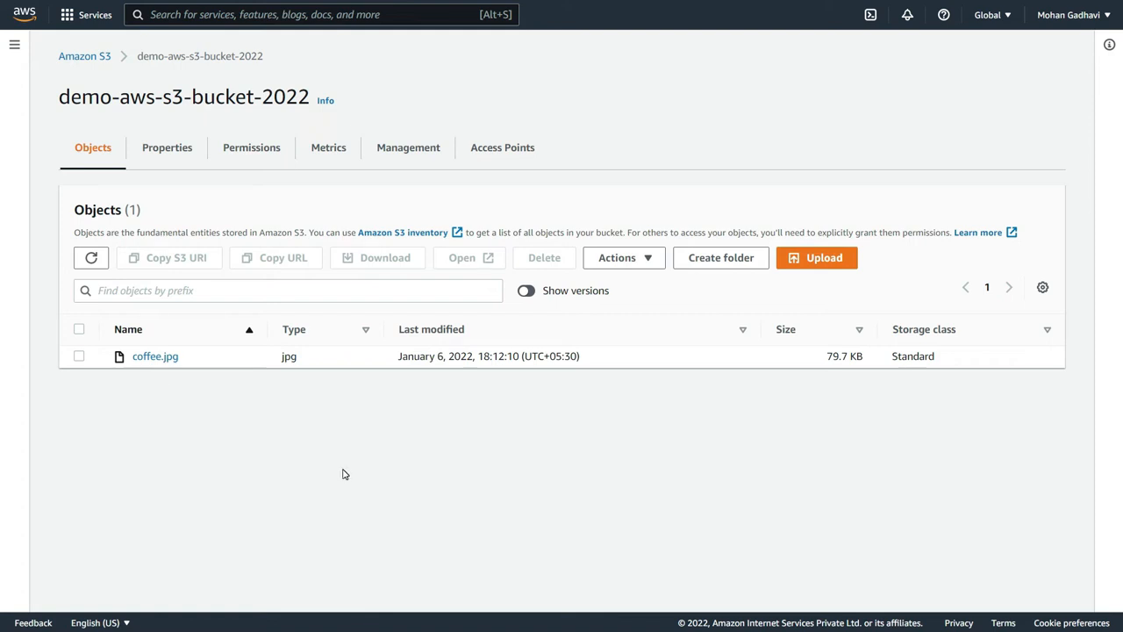
{"action": "left_click", "coordinate": [529, 291]}
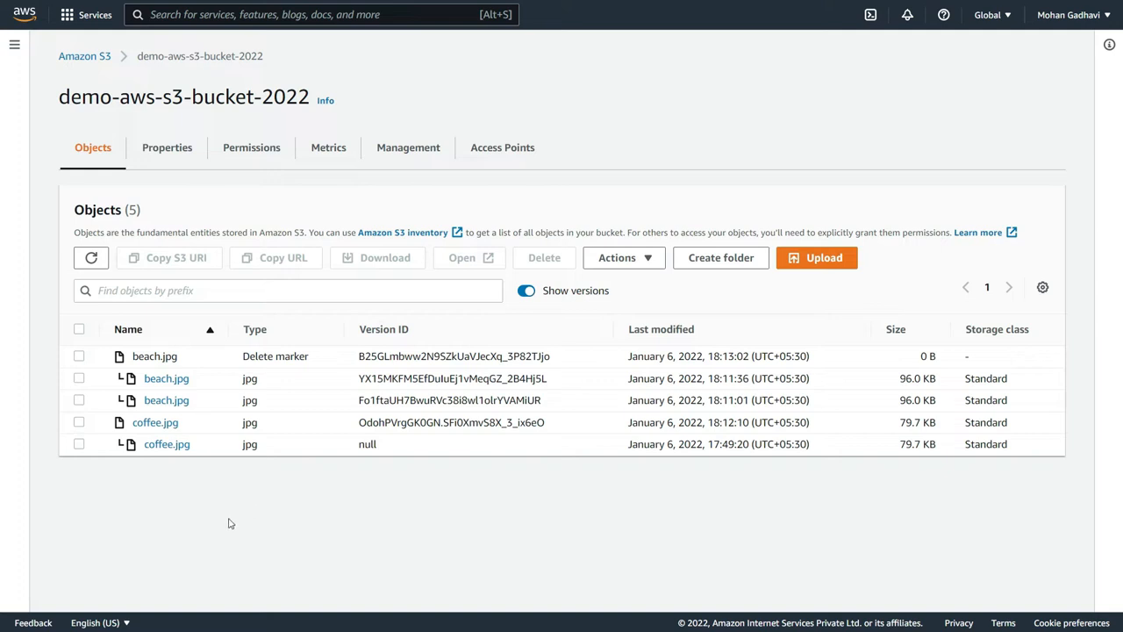
- Permanently delete the beach.jpg delete marker and its 18:11:36 version, confirming with permanently delete, and show the versions in the source bucket again
{"action": "left_click", "coordinate": [79, 356]}
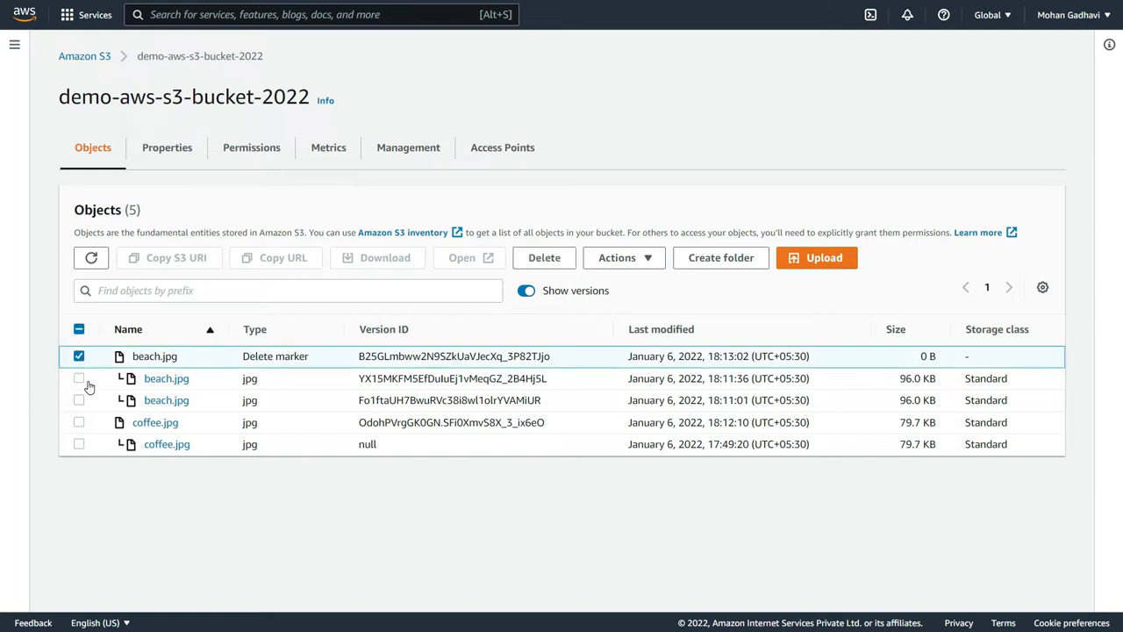
{"action": "left_click", "coordinate": [79, 378]}
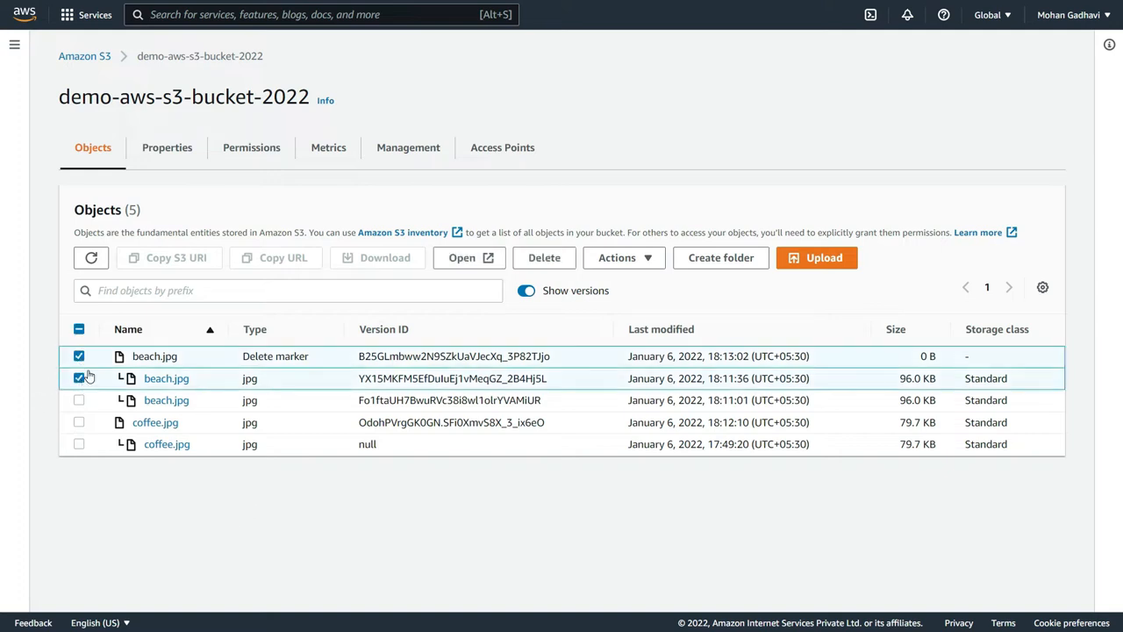
{"action": "left_click", "coordinate": [555, 259]}
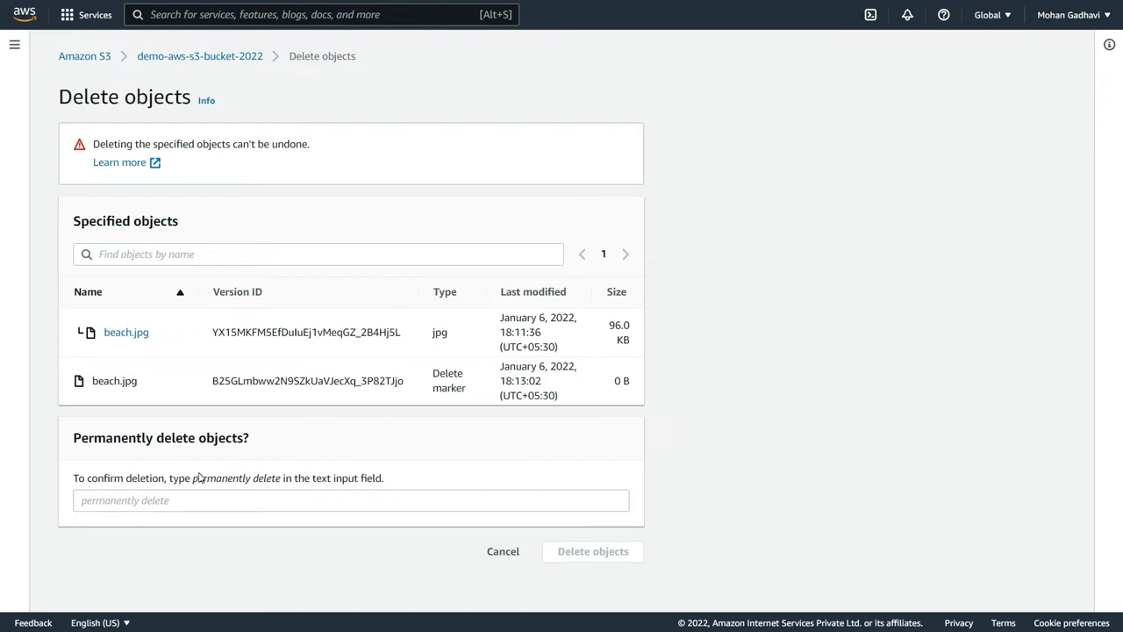
{"action": "left_click_drag", "start_coordinate": [192, 478], "coordinate": [285, 479]}
{"action": "key", "text": "ctrl+c"}
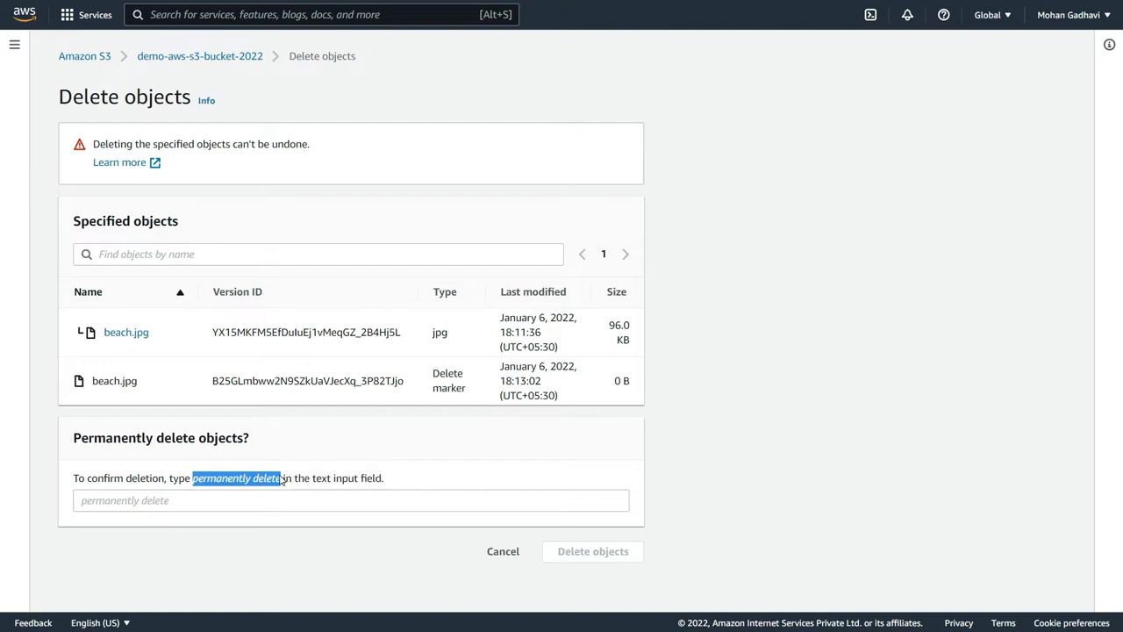
{"action": "left_click", "coordinate": [211, 498]}
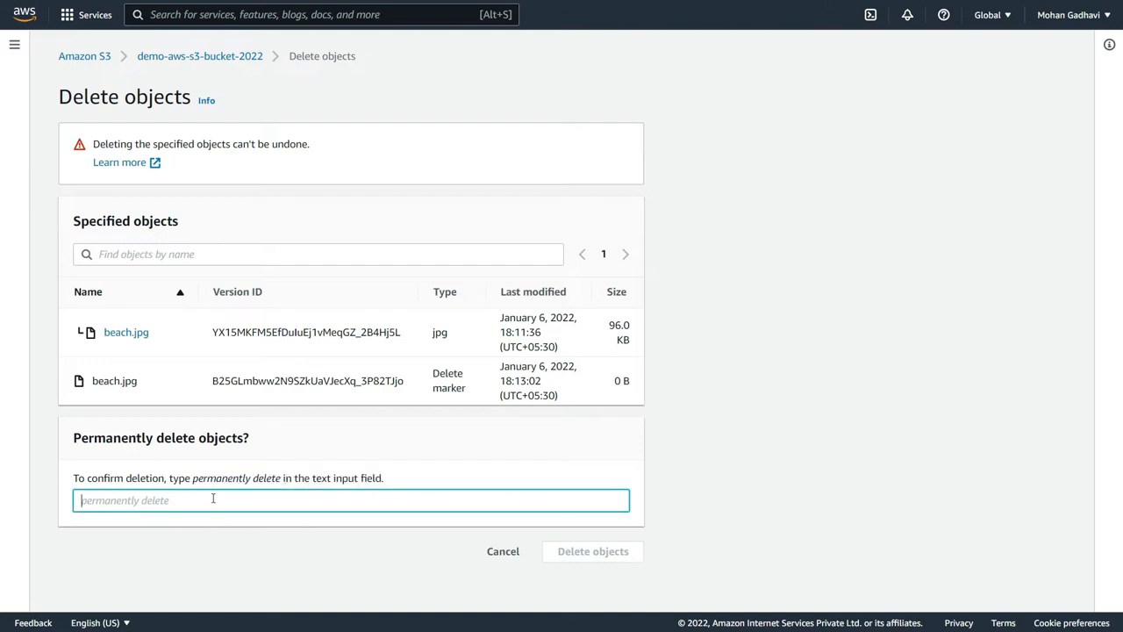
{"action": "key", "text": "ctrl+v"}
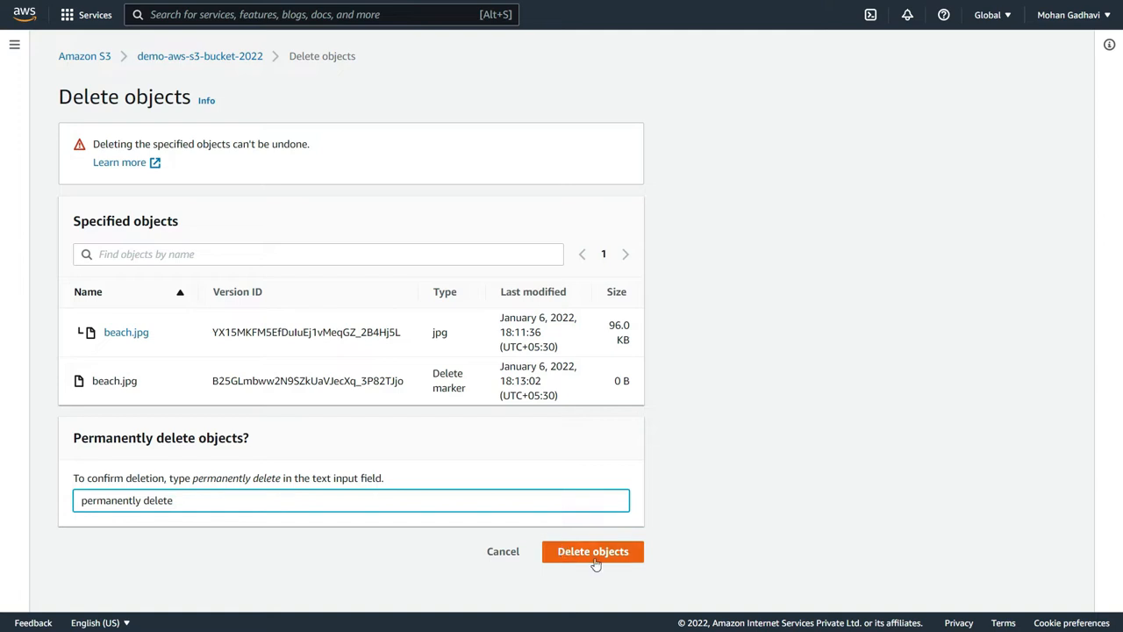
{"action": "left_click", "coordinate": [595, 562]}
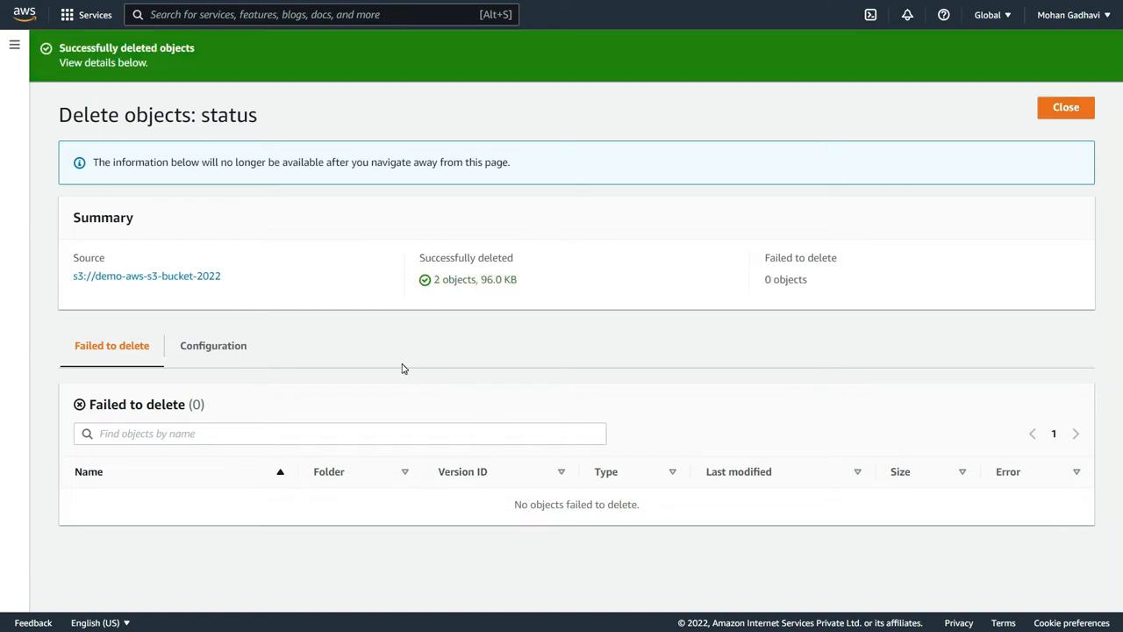
{"action": "left_click", "coordinate": [204, 278]}
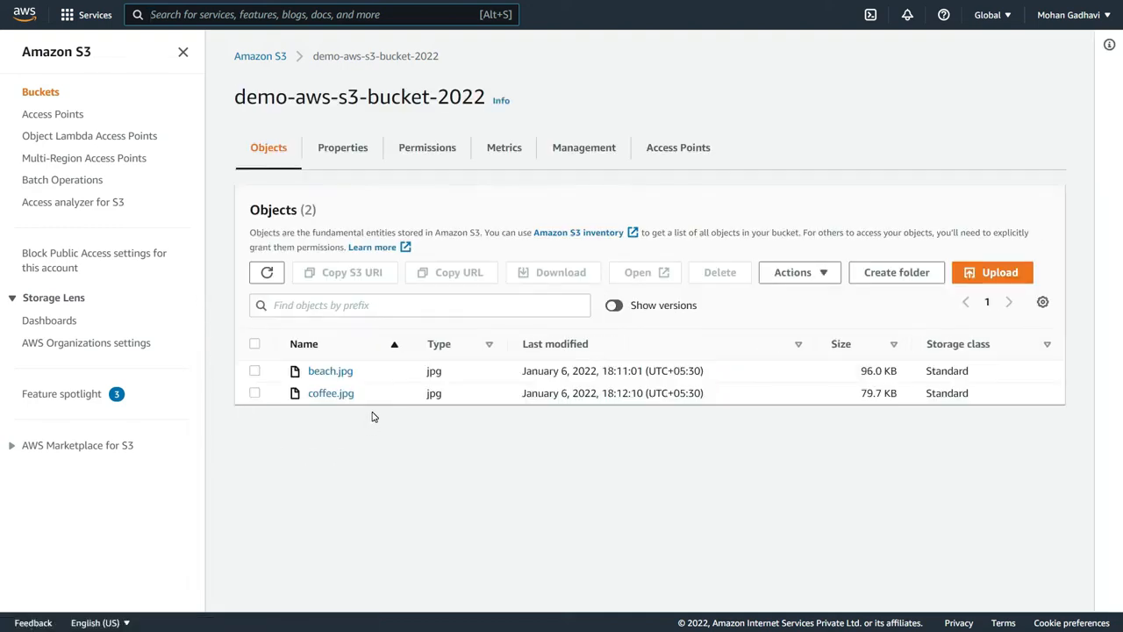
{"action": "left_click", "coordinate": [616, 305]}
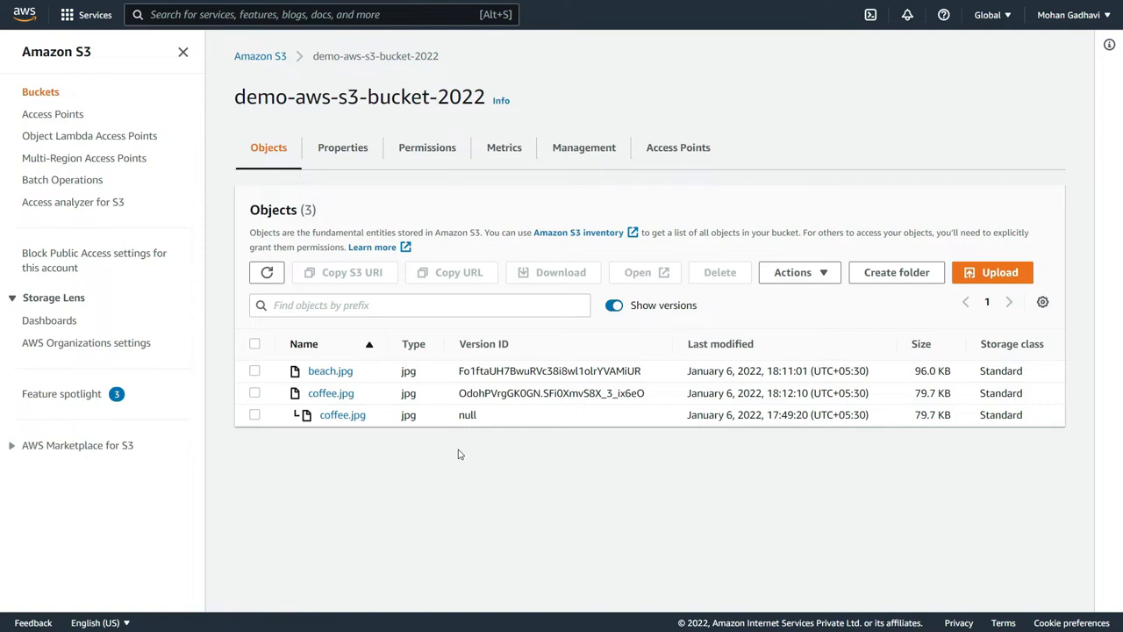
- Review the effects of the Suspend option in the bucket's versioning settings and cancel without saving
{"action": "left_click", "coordinate": [354, 151]}
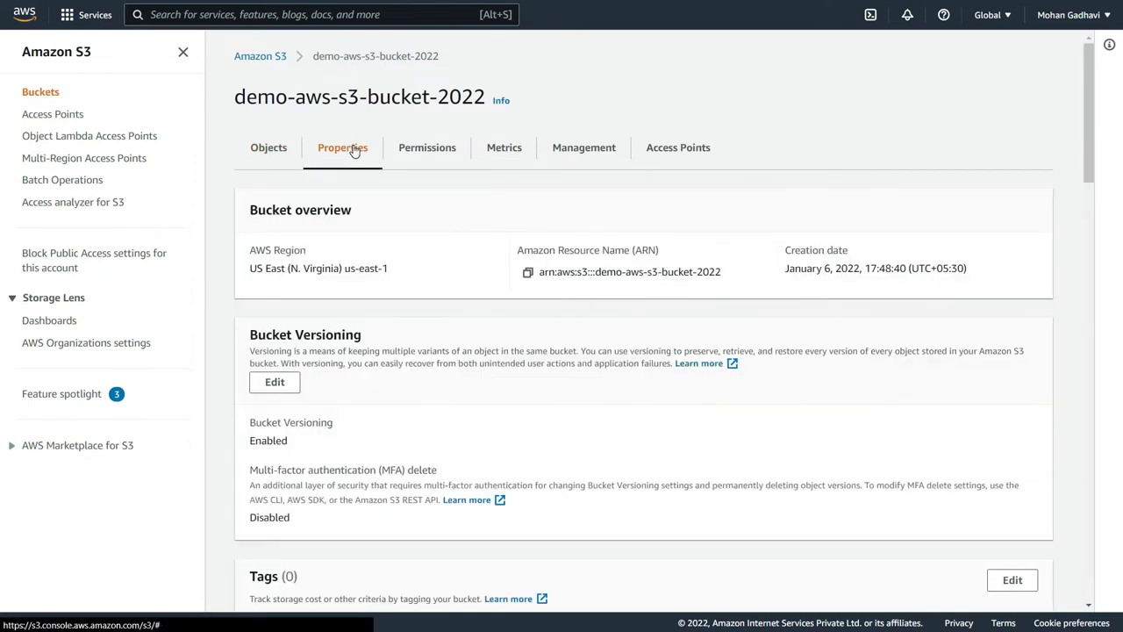
{"action": "left_click", "coordinate": [277, 386]}
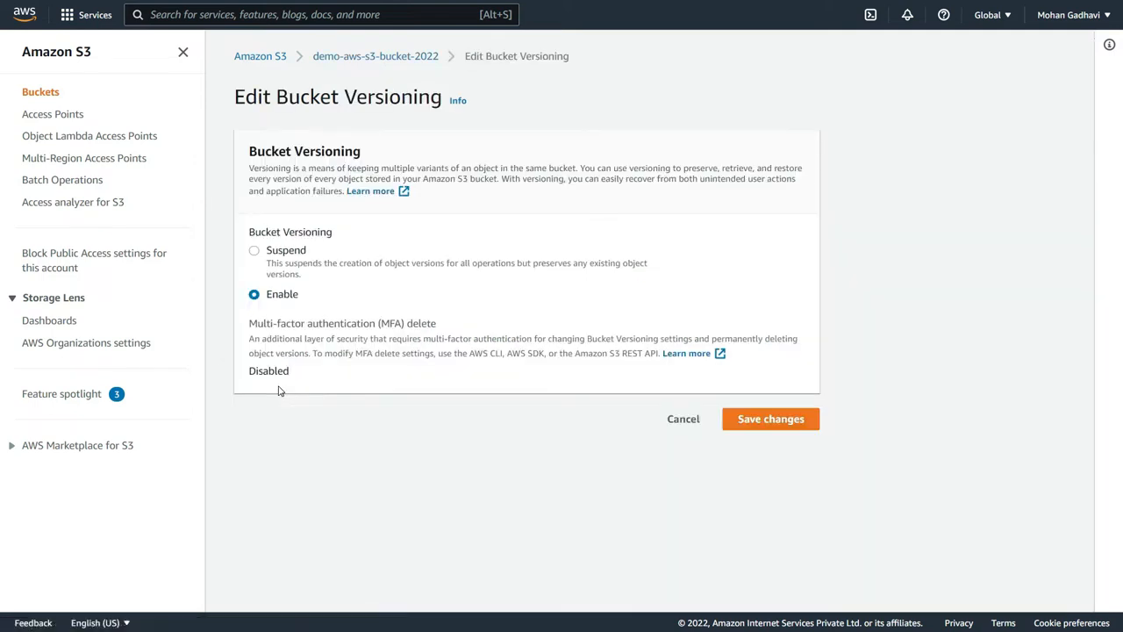
{"action": "left_click", "coordinate": [254, 252]}
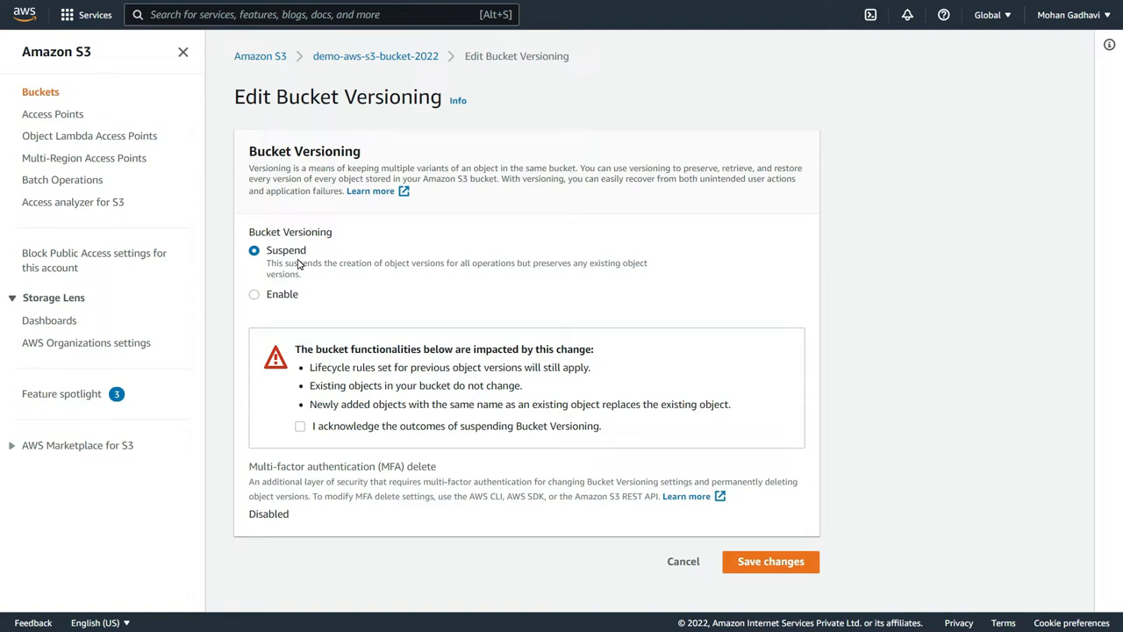
{"action": "left_click", "coordinate": [681, 565]}
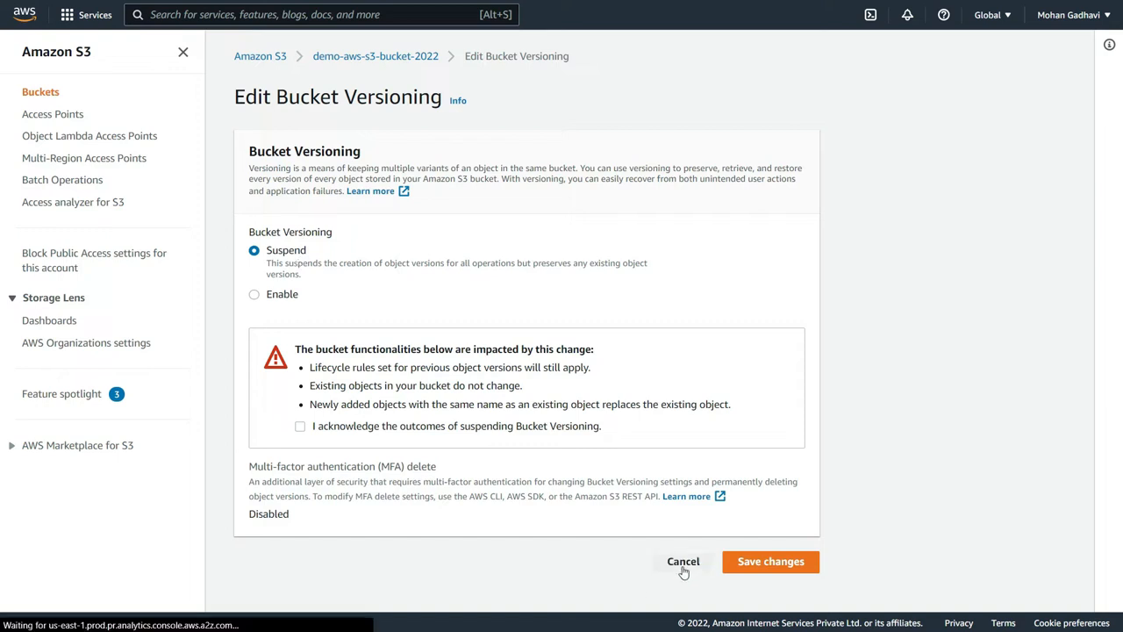
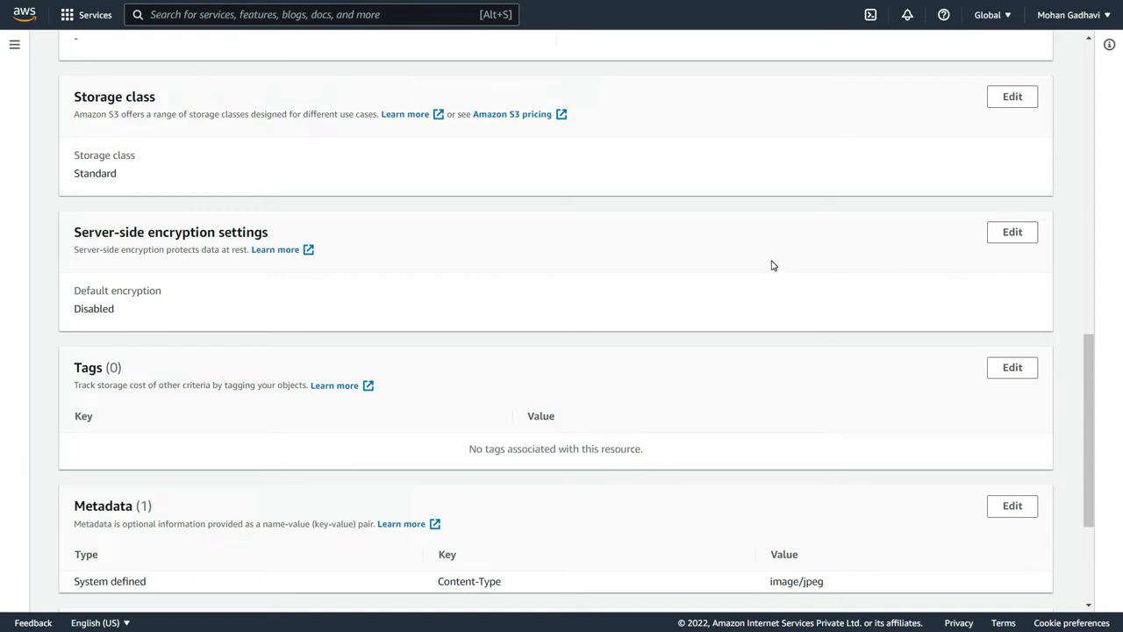
- Return to demo-aws-s3-bucket-2022 and start an upload with coffee.jpg from the Documents folder
{"action": "scroll", "coordinate": [765, 258], "scroll_direction": "up", "scroll_amount": 10}
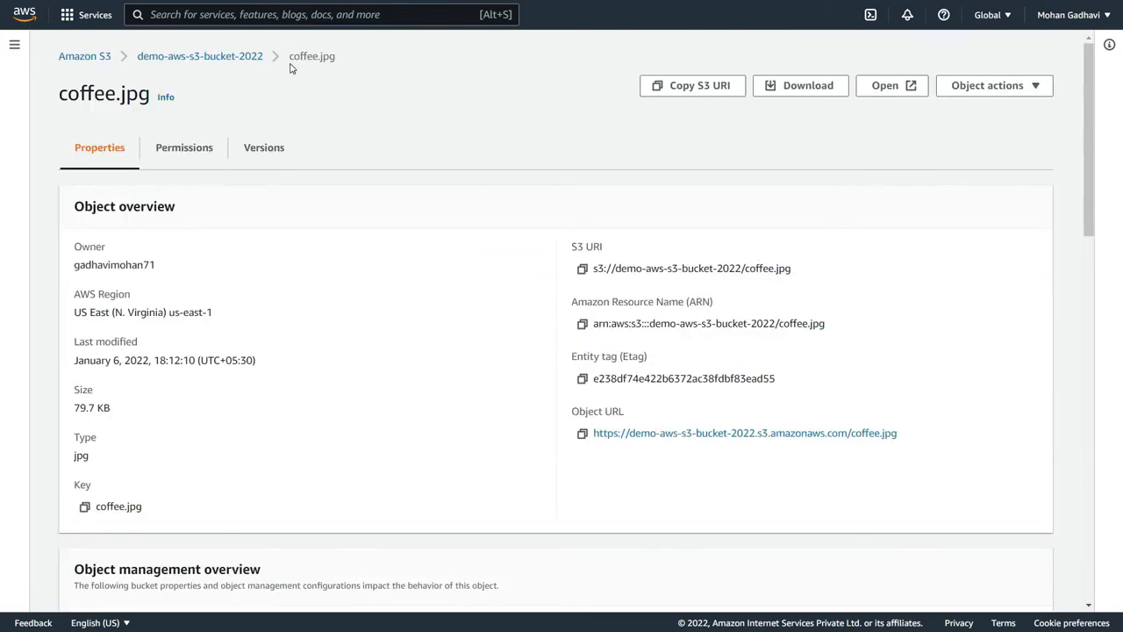
{"action": "left_click", "coordinate": [214, 58]}
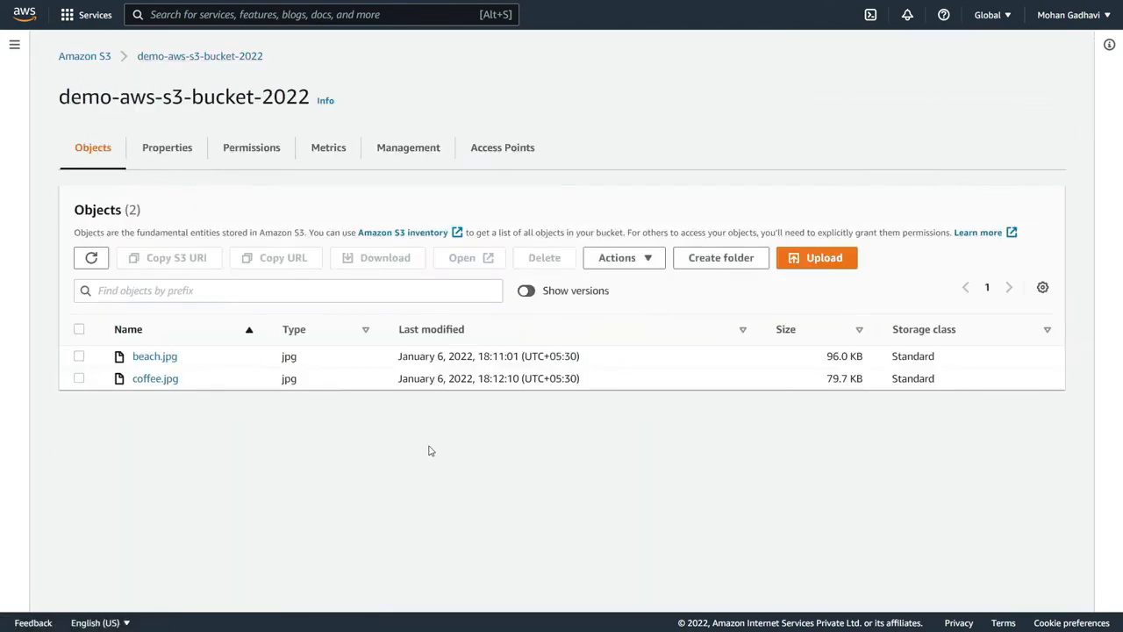
{"action": "left_click", "coordinate": [816, 261]}
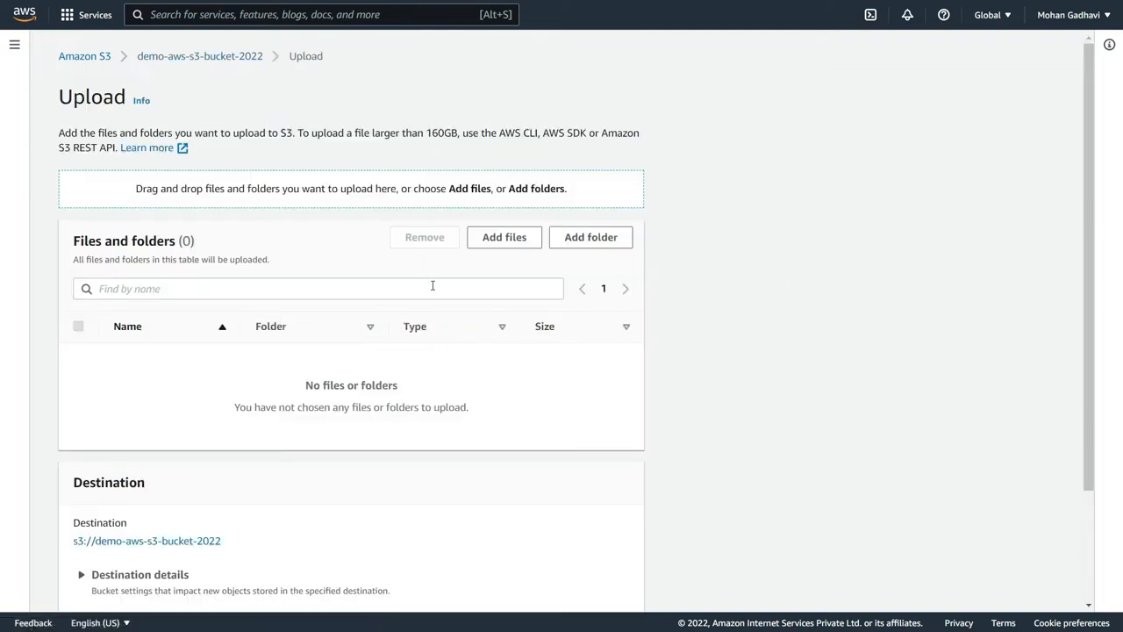
{"action": "left_click", "coordinate": [504, 239]}
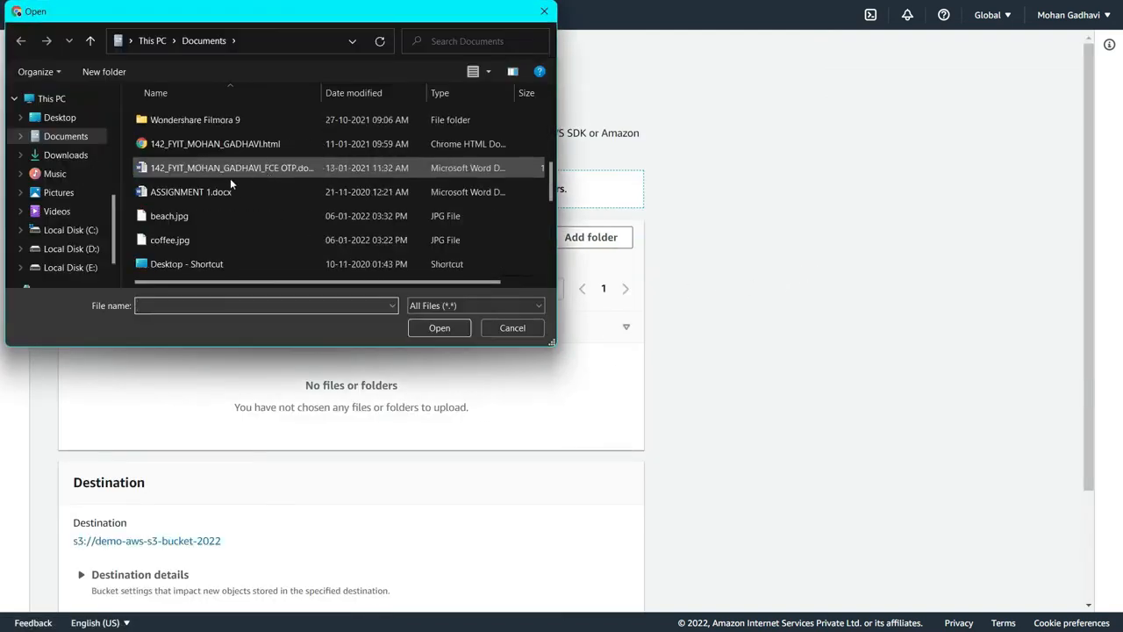
{"action": "left_click", "coordinate": [207, 241]}
{"action": "left_click", "coordinate": [437, 328]}
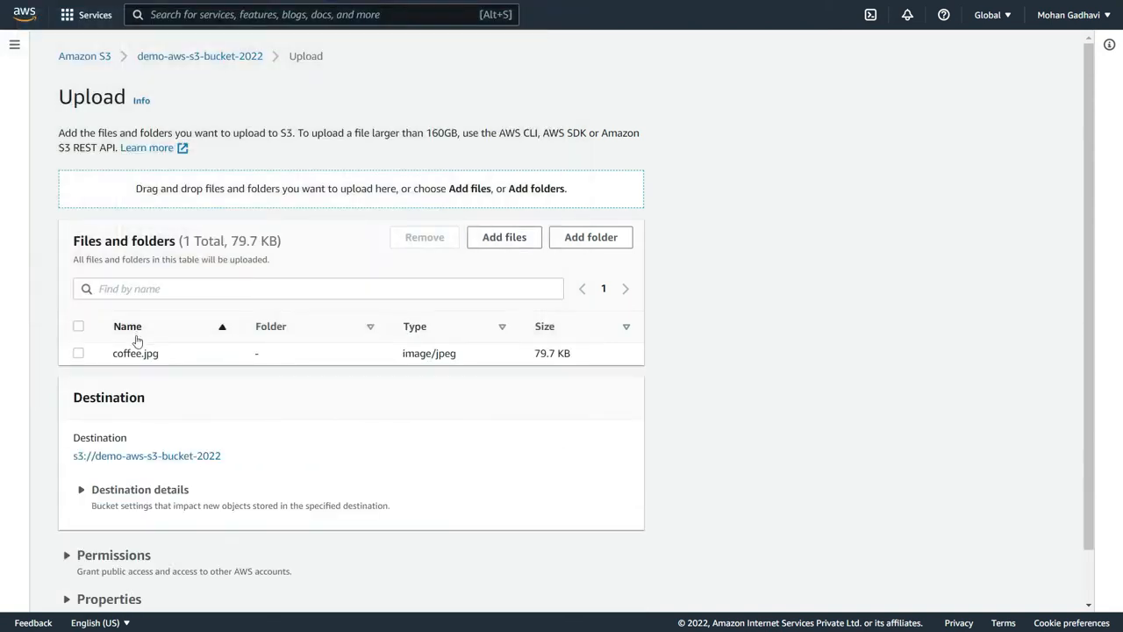
- Specify server-side encryption with the Amazon S3 key (SSE-S3) for coffee.jpg and upload it
{"action": "scroll", "coordinate": [353, 492], "scroll_direction": "down", "scroll_amount": 1}
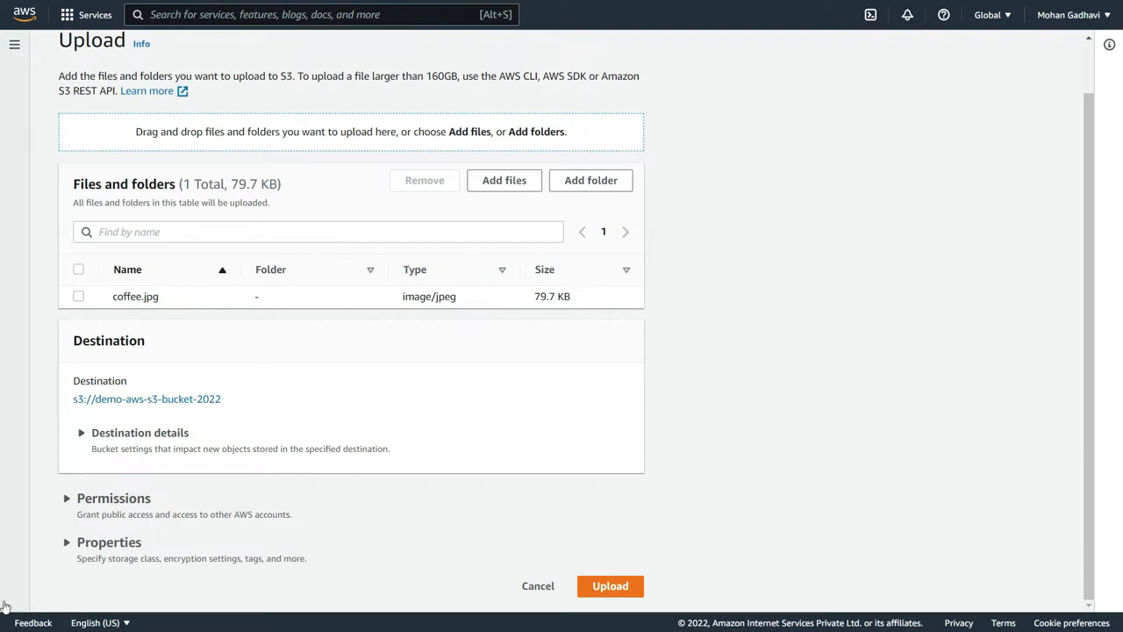
{"action": "left_click", "coordinate": [72, 546]}
{"action": "scroll", "coordinate": [195, 540], "scroll_direction": "down", "scroll_amount": 5}
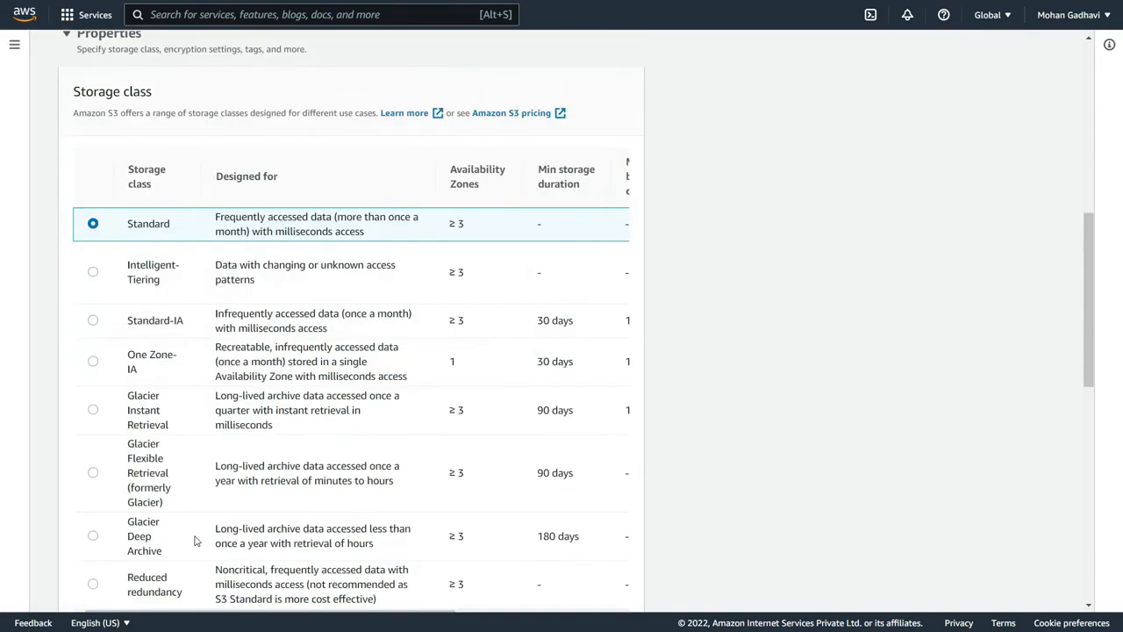
{"action": "scroll", "coordinate": [184, 378], "scroll_direction": "down", "scroll_amount": 6}
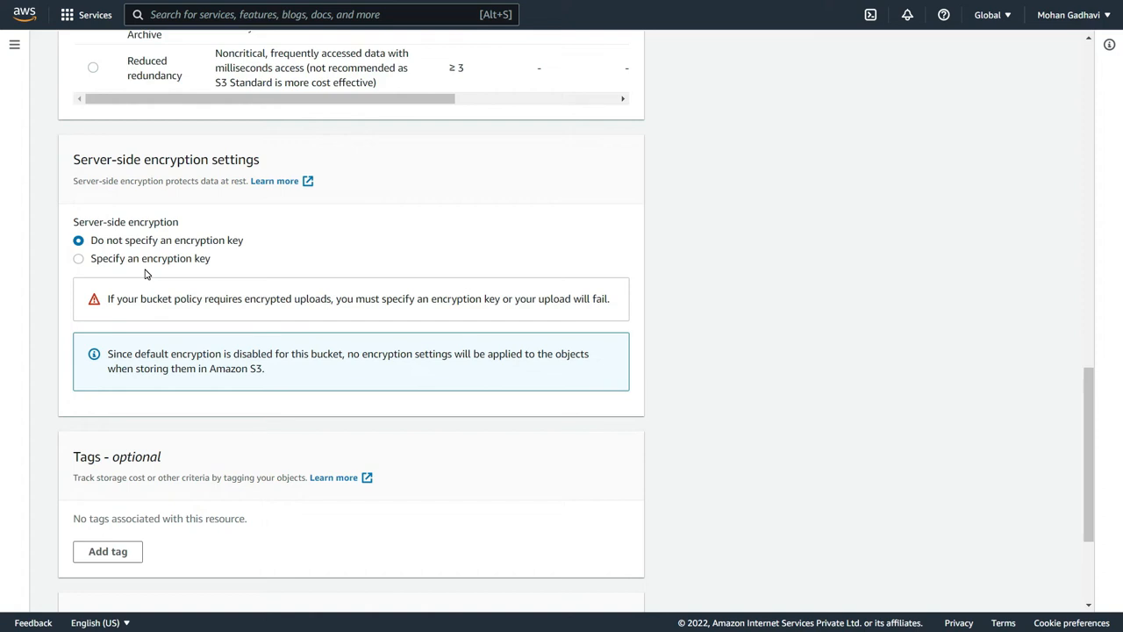
{"action": "left_click", "coordinate": [135, 260]}
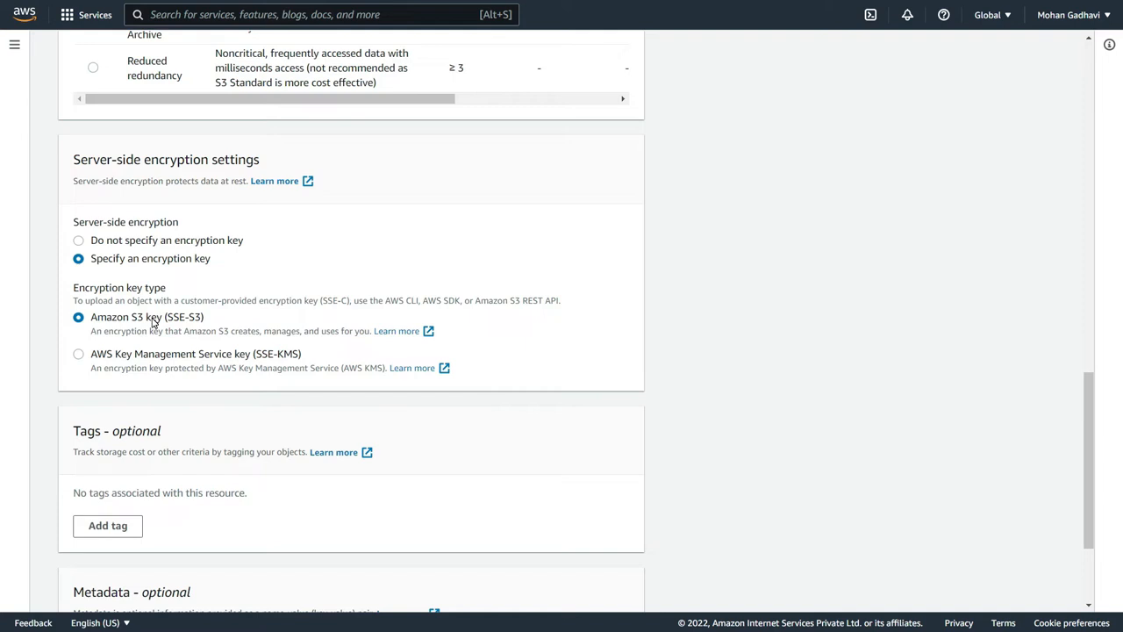
{"action": "scroll", "coordinate": [158, 322], "scroll_direction": "down", "scroll_amount": 2}
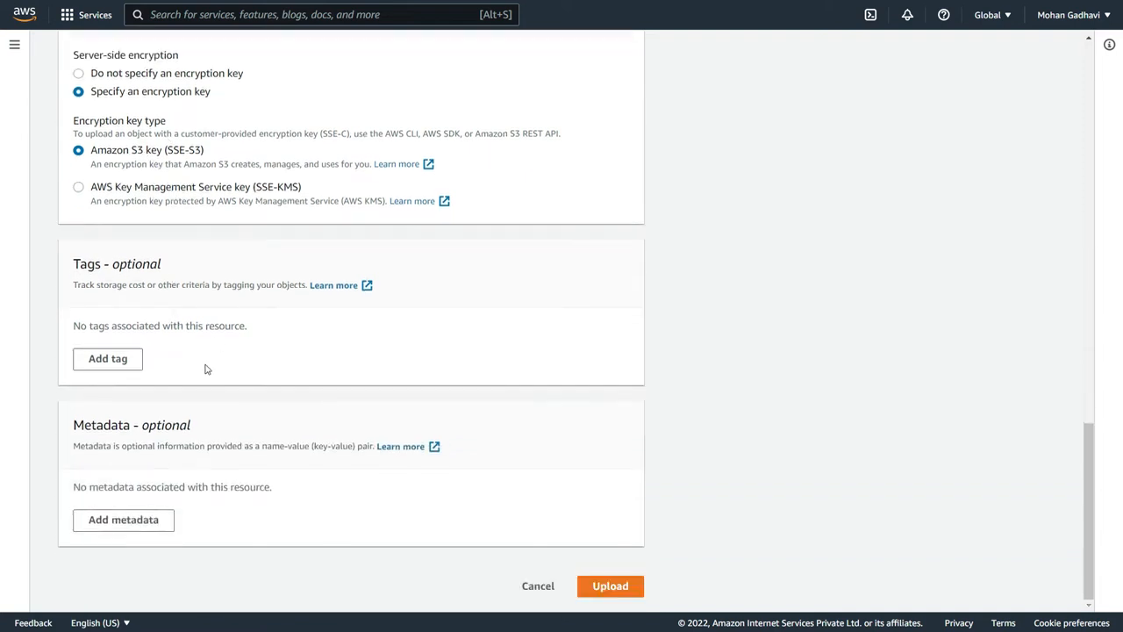
{"action": "left_click", "coordinate": [612, 586]}
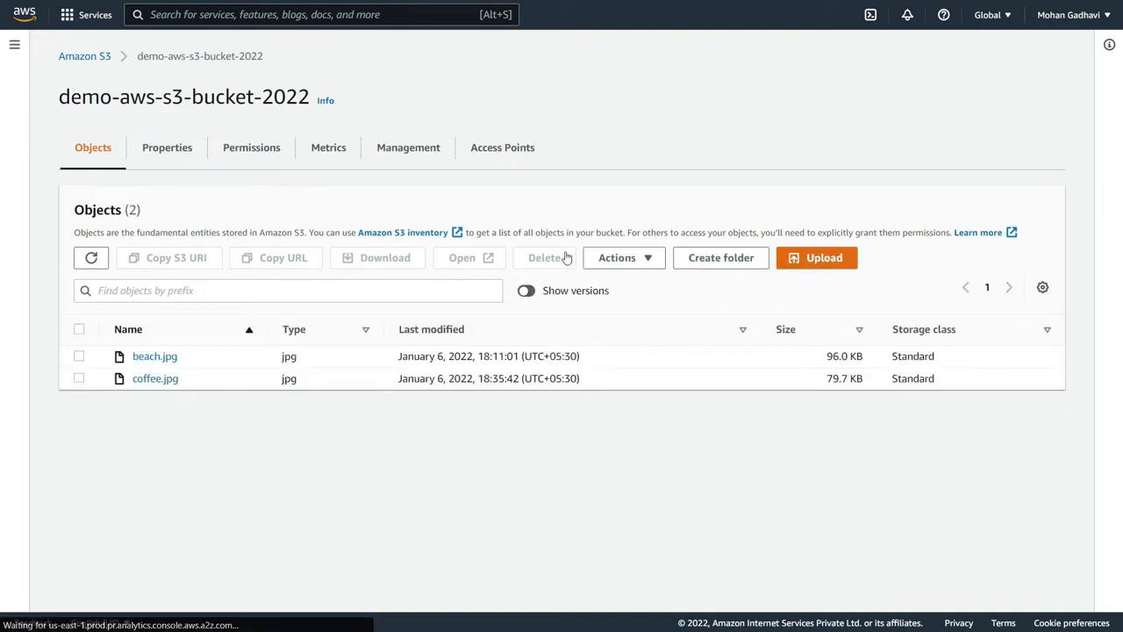
- Start another upload to demo-aws-s3-bucket-2022 with beach.jpg from the Documents folder
{"action": "left_click", "coordinate": [513, 241]}
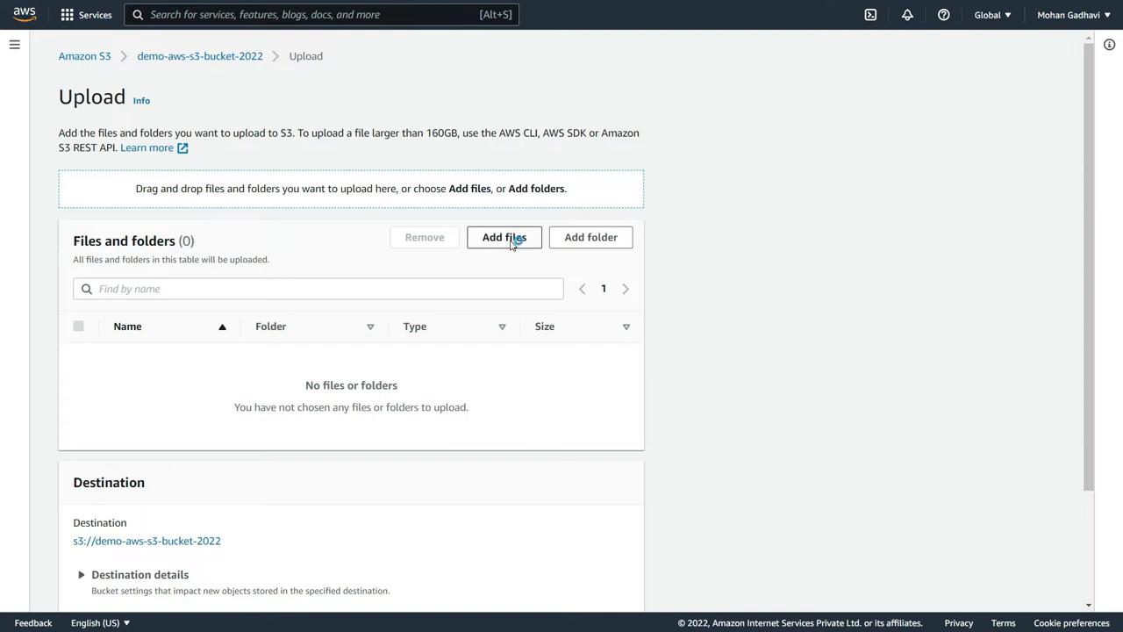
{"action": "scroll", "coordinate": [321, 214], "scroll_direction": "down", "scroll_amount": 5}
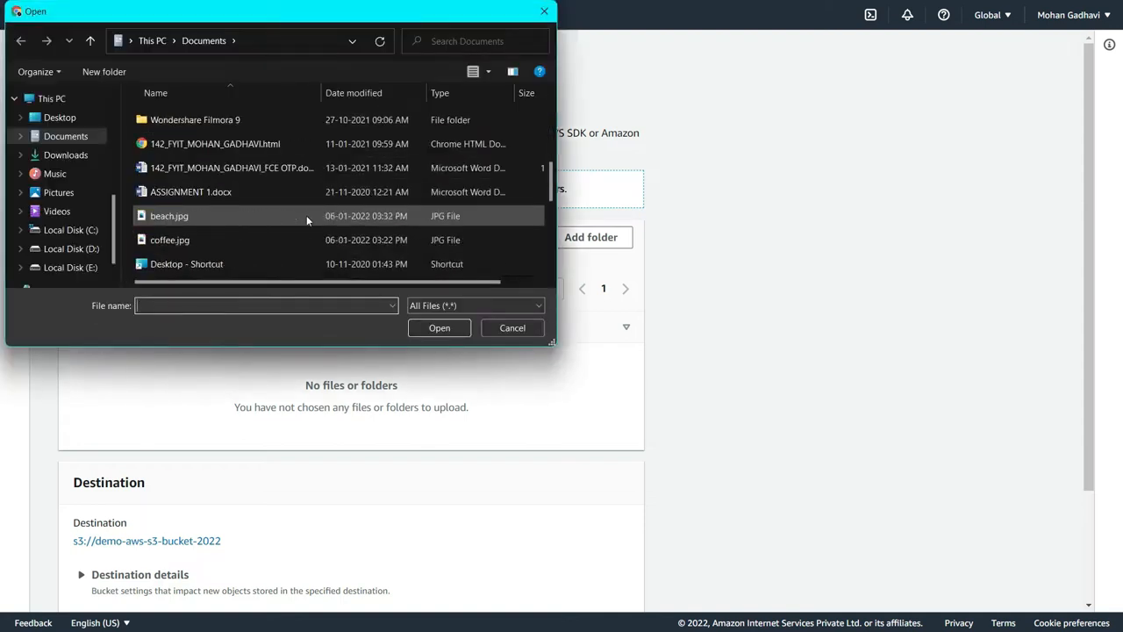
{"action": "left_click", "coordinate": [233, 217]}
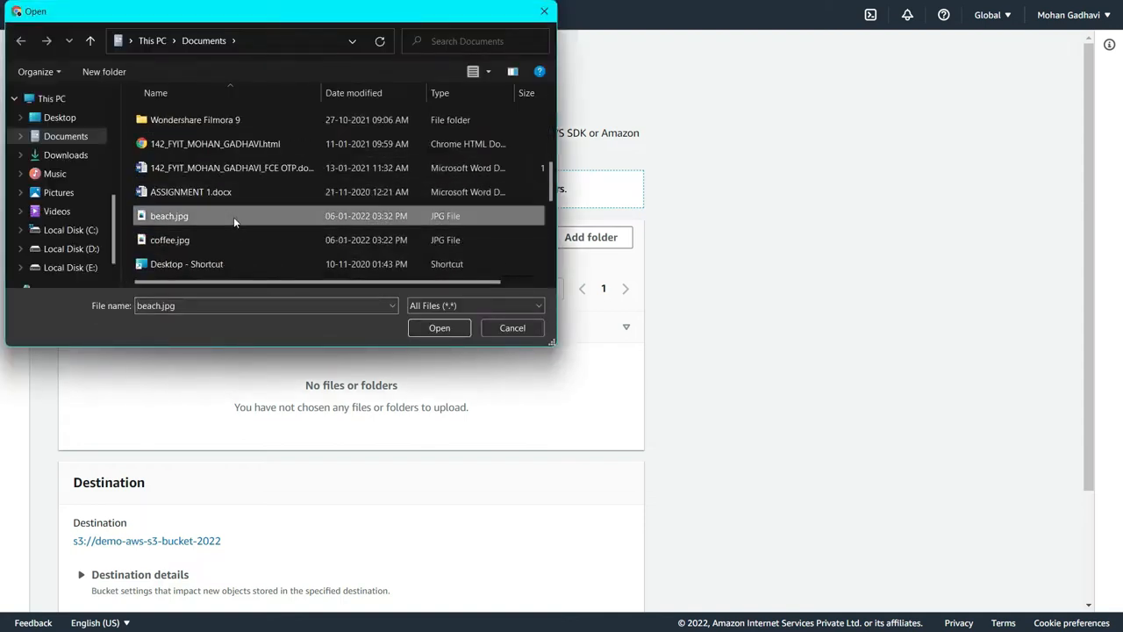
{"action": "left_click", "coordinate": [463, 329]}
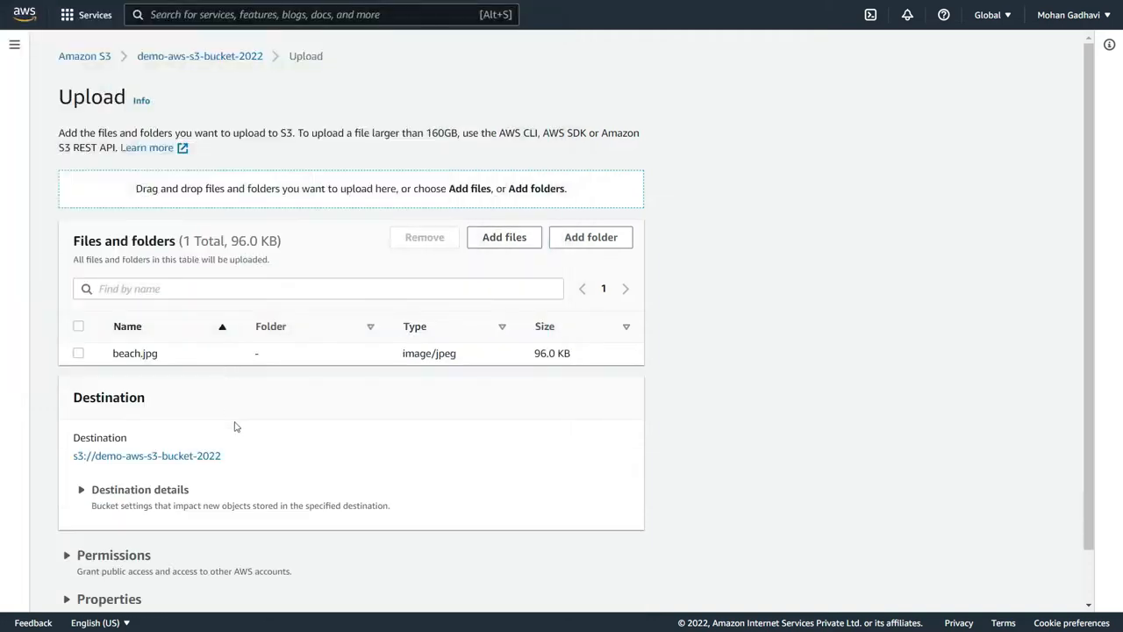
- Specify AWS Key Management Service key (SSE-KMS) encryption with the AWS managed key for beach.jpg, upload it and close the upload status
{"action": "scroll", "coordinate": [289, 356], "scroll_direction": "down", "scroll_amount": 1}
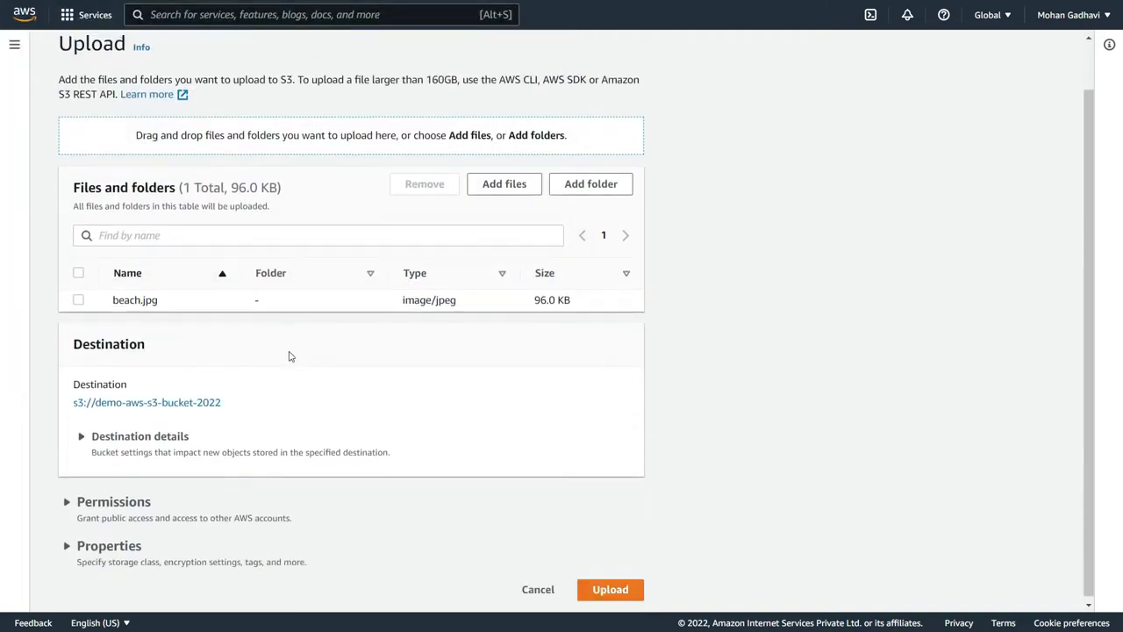
{"action": "left_click", "coordinate": [132, 545]}
{"action": "scroll", "coordinate": [441, 279], "scroll_direction": "down", "scroll_amount": 10}
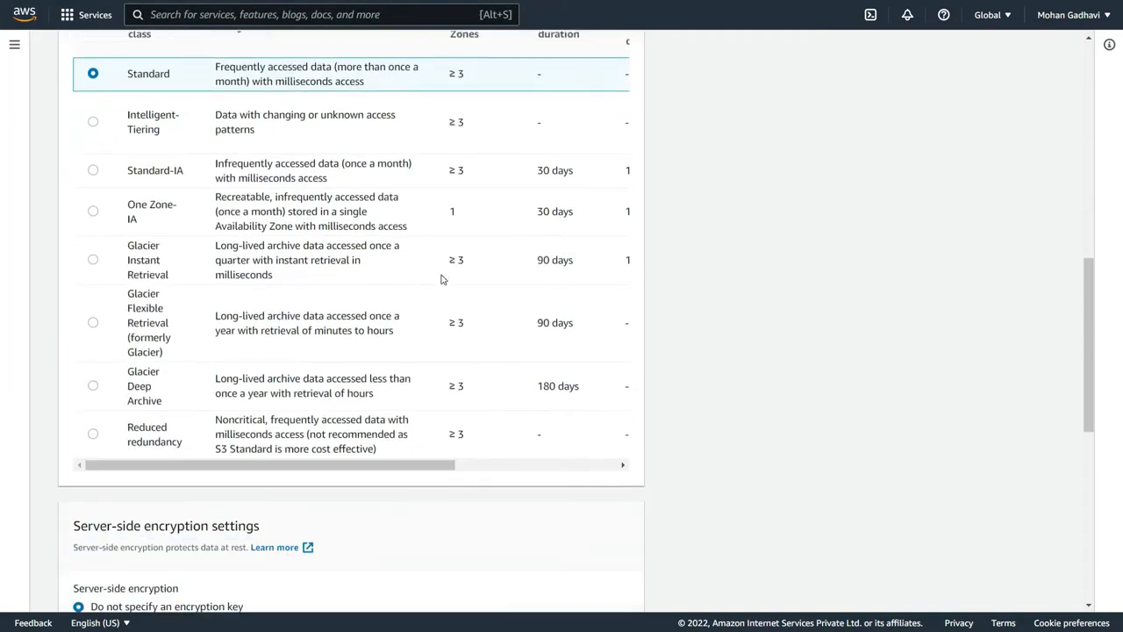
{"action": "scroll", "coordinate": [248, 324], "scroll_direction": "down", "scroll_amount": 1}
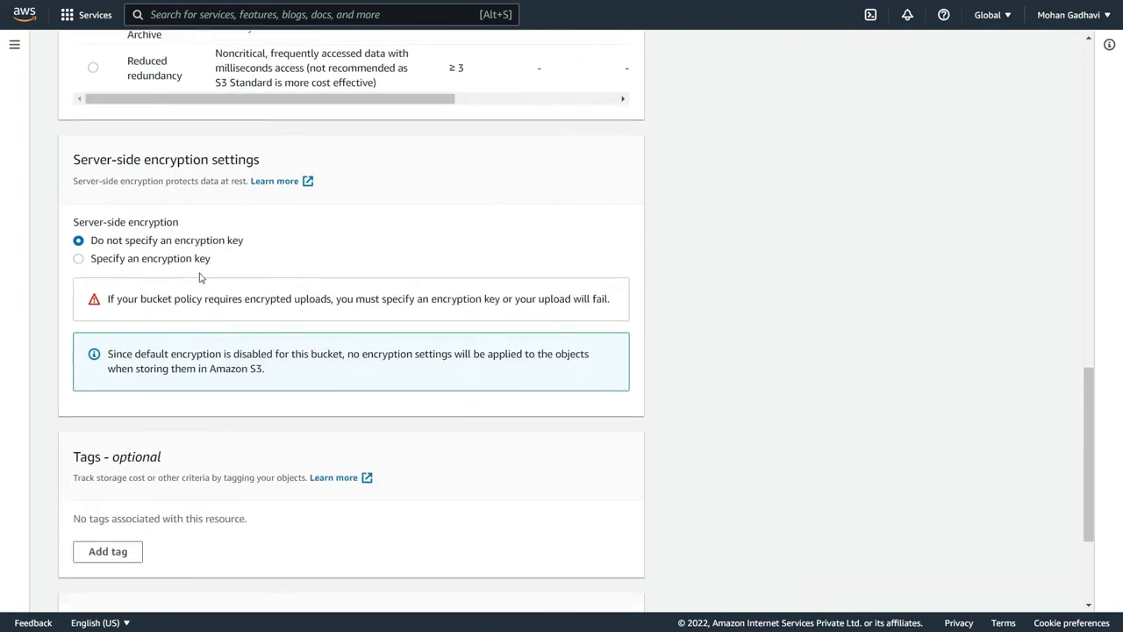
{"action": "left_click", "coordinate": [192, 260]}
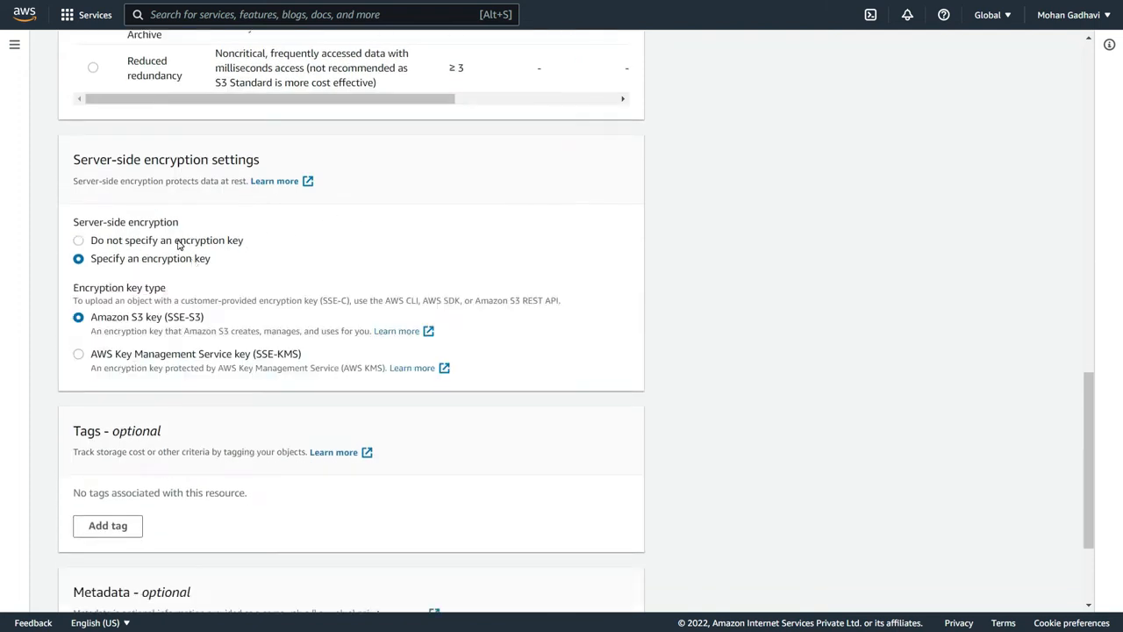
{"action": "left_click", "coordinate": [79, 355]}
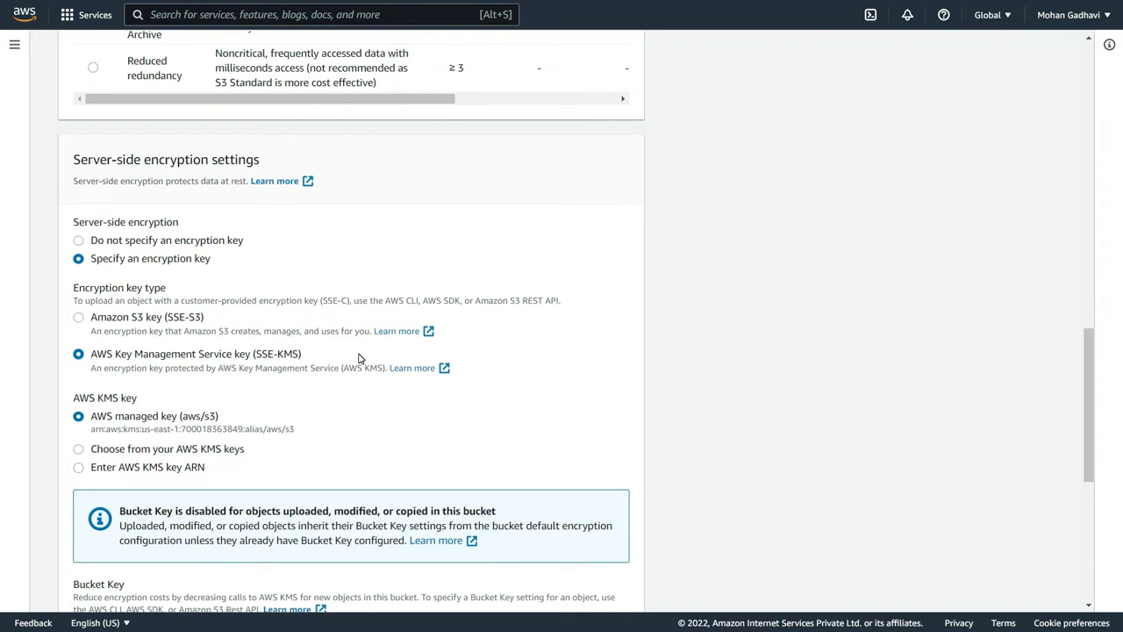
{"action": "scroll", "coordinate": [358, 357], "scroll_direction": "down", "scroll_amount": 5}
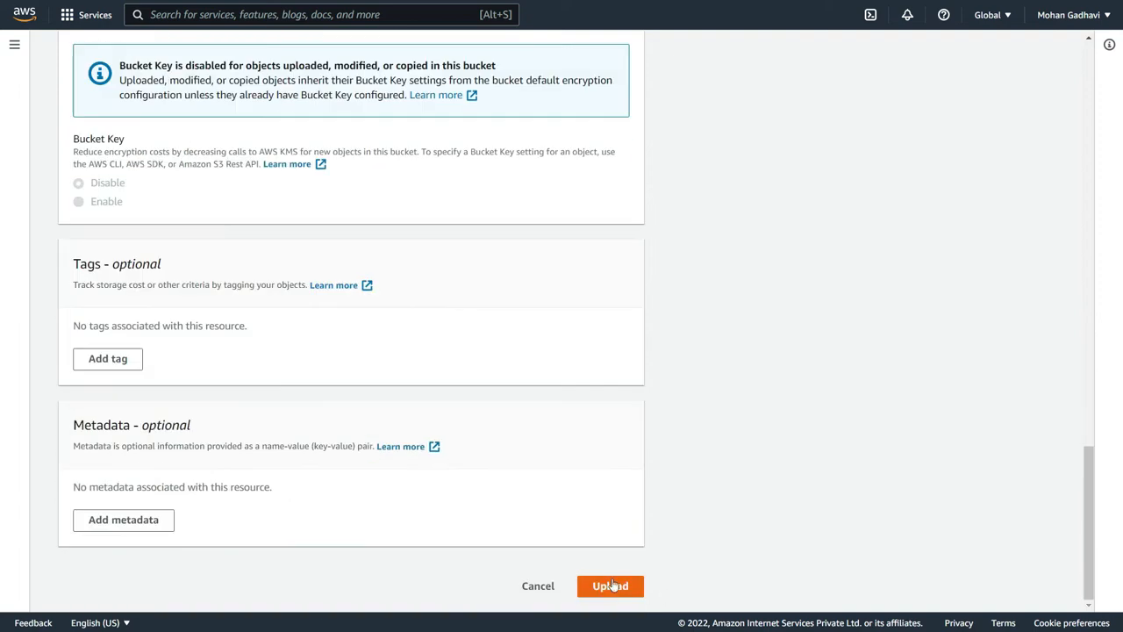
{"action": "left_click", "coordinate": [645, 602]}
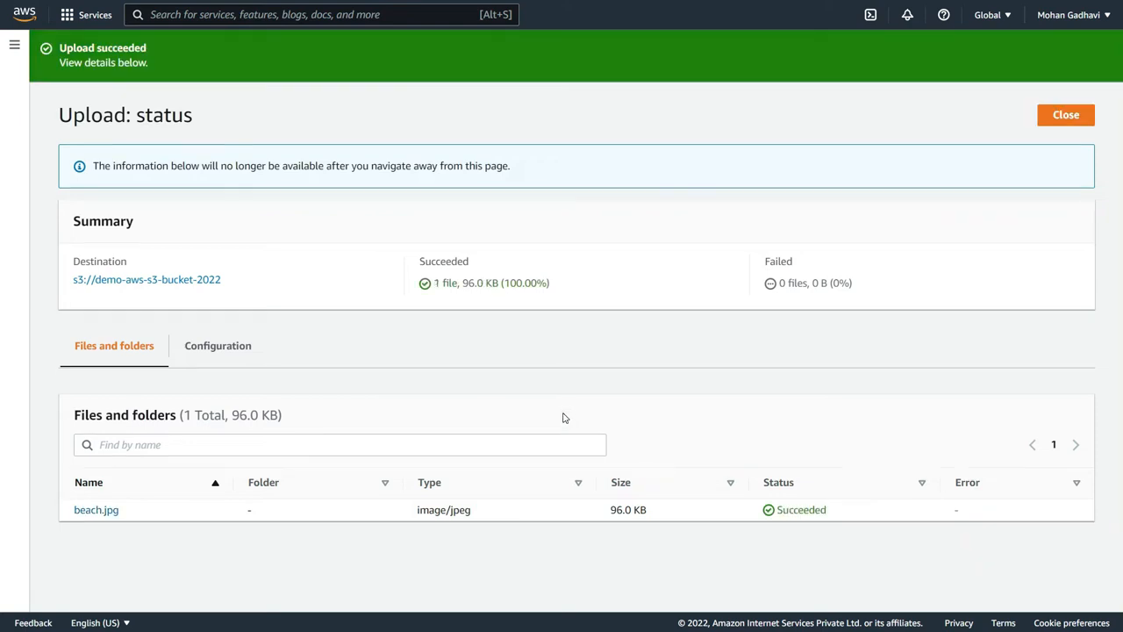
{"action": "left_click", "coordinate": [1066, 115]}
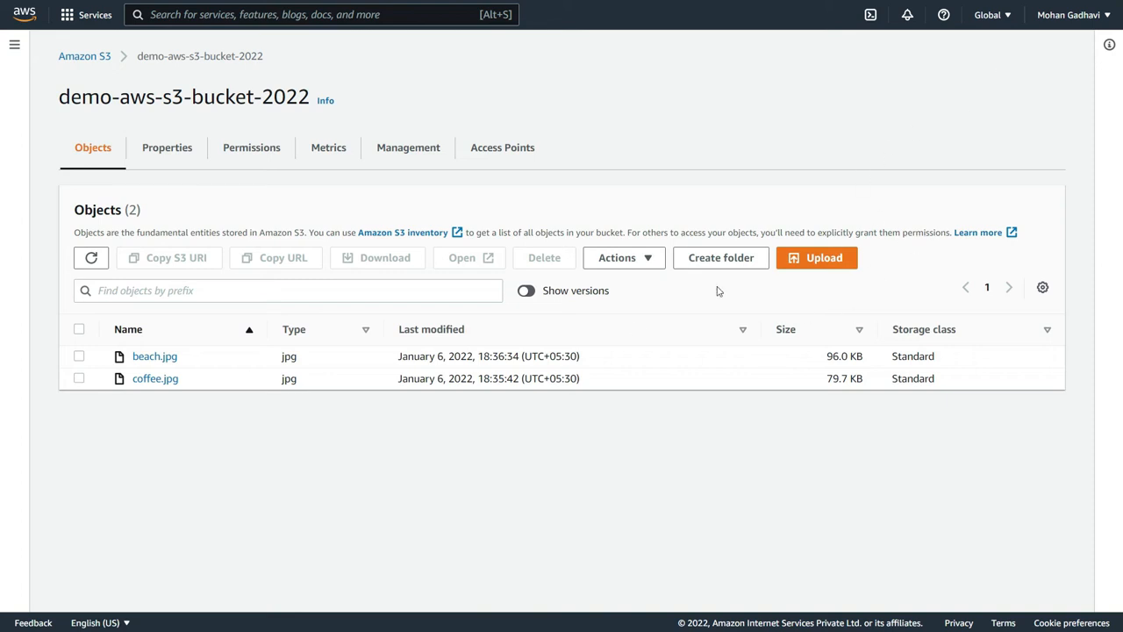
- Show object versions in the bucket and examine the server-side encryption settings of the newest beach.jpg version
{"action": "left_click", "coordinate": [527, 292]}
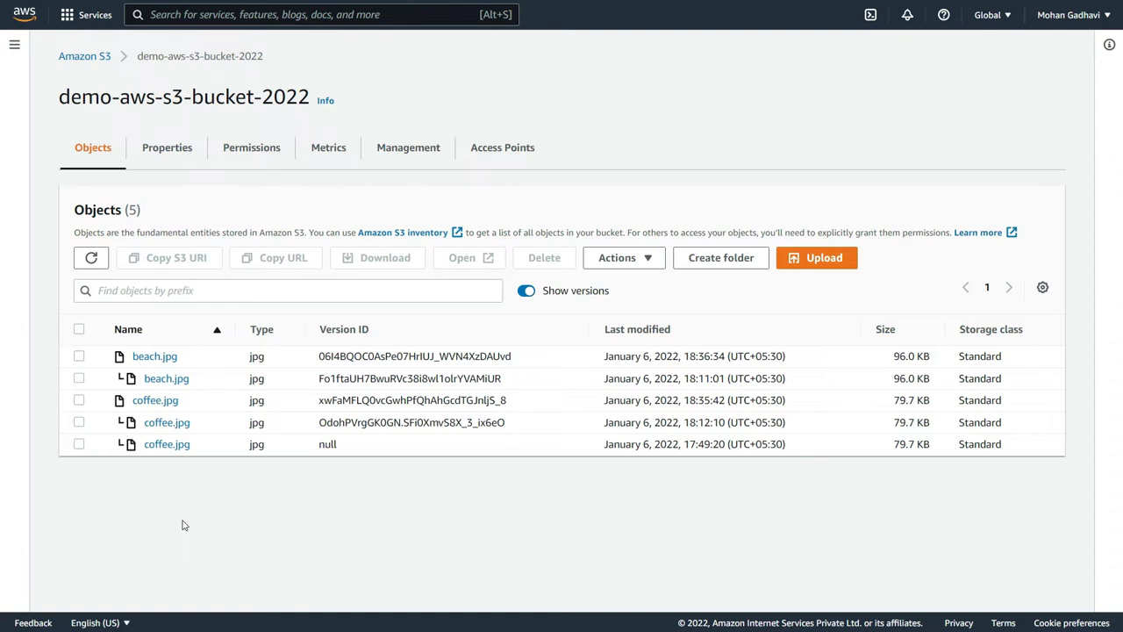
{"action": "left_click", "coordinate": [156, 358]}
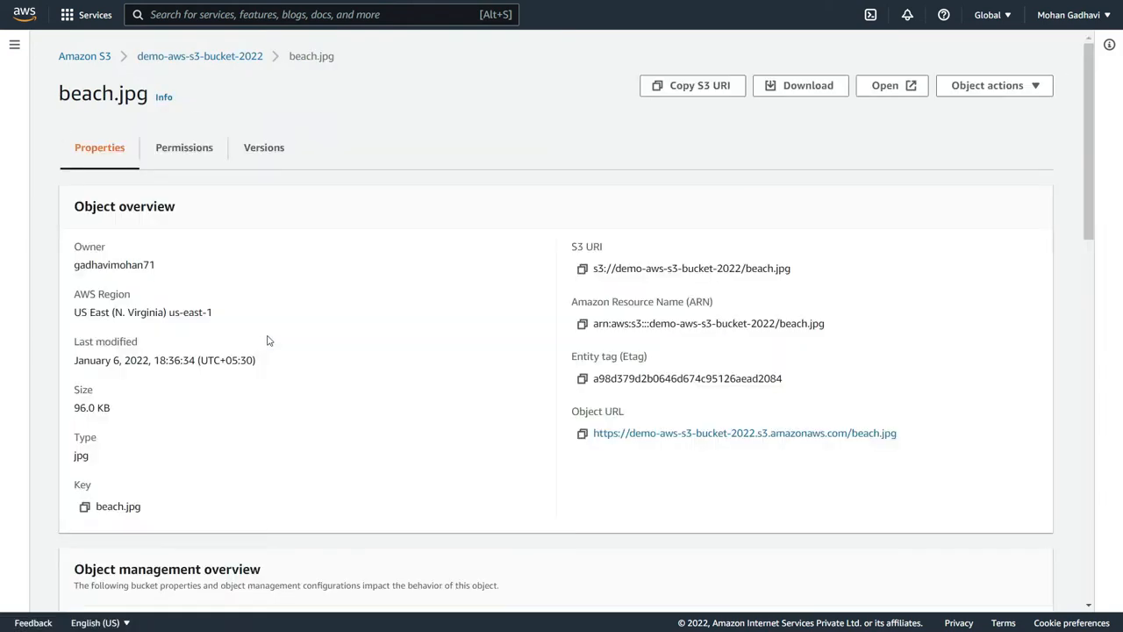
{"action": "scroll", "coordinate": [310, 343], "scroll_direction": "down", "scroll_amount": 10}
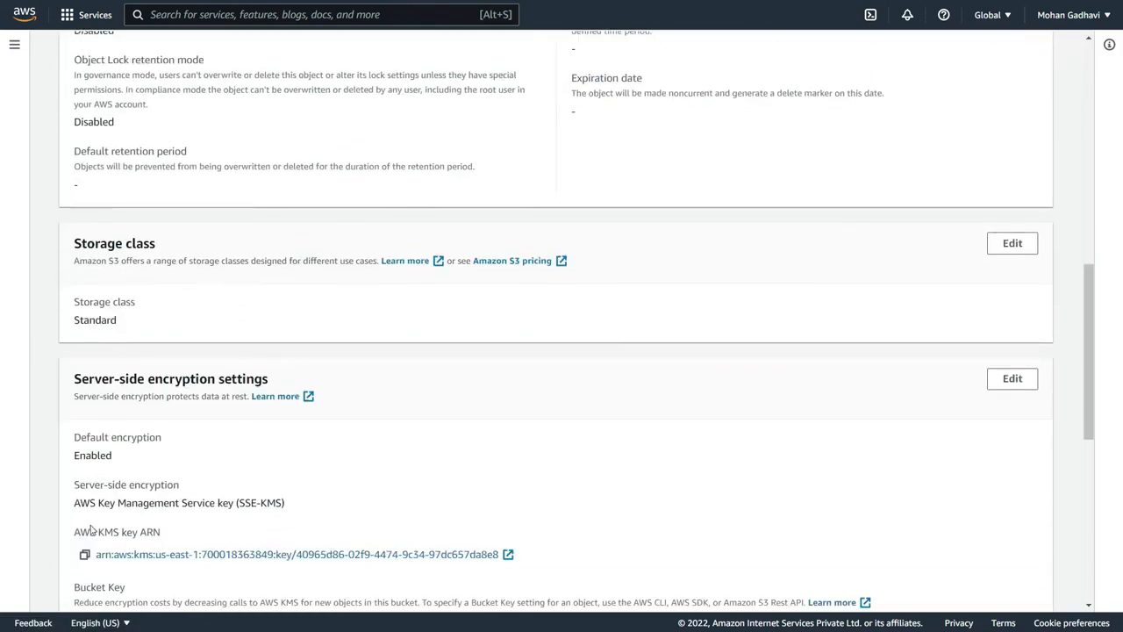
{"action": "left_click_drag", "start_coordinate": [73, 511], "coordinate": [318, 498]}
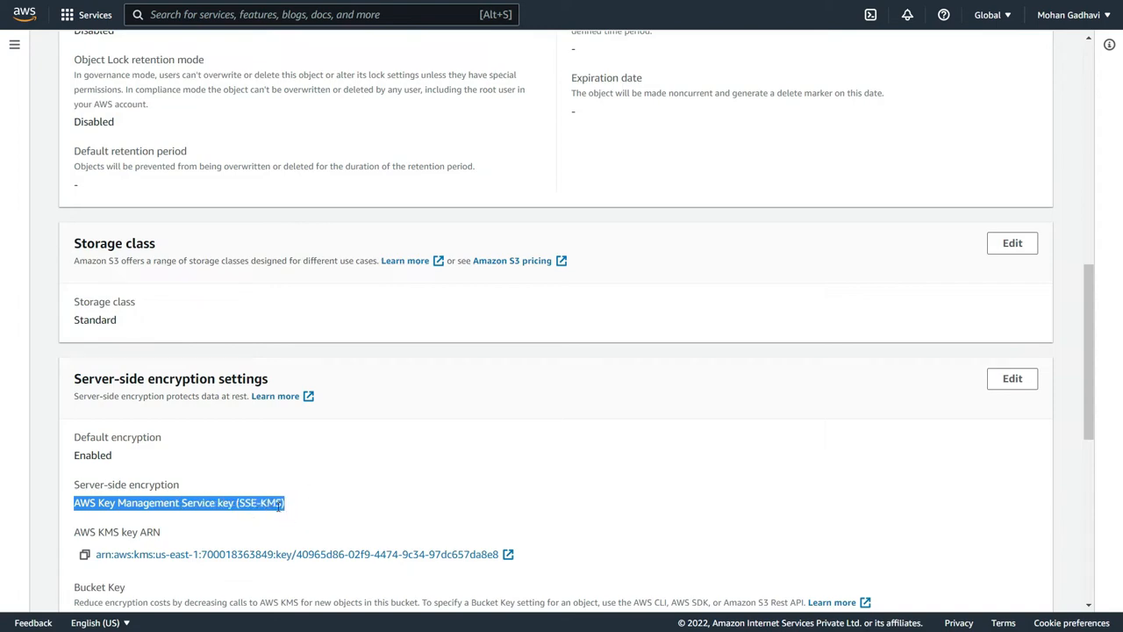
{"action": "scroll", "coordinate": [341, 471], "scroll_direction": "up", "scroll_amount": 10}
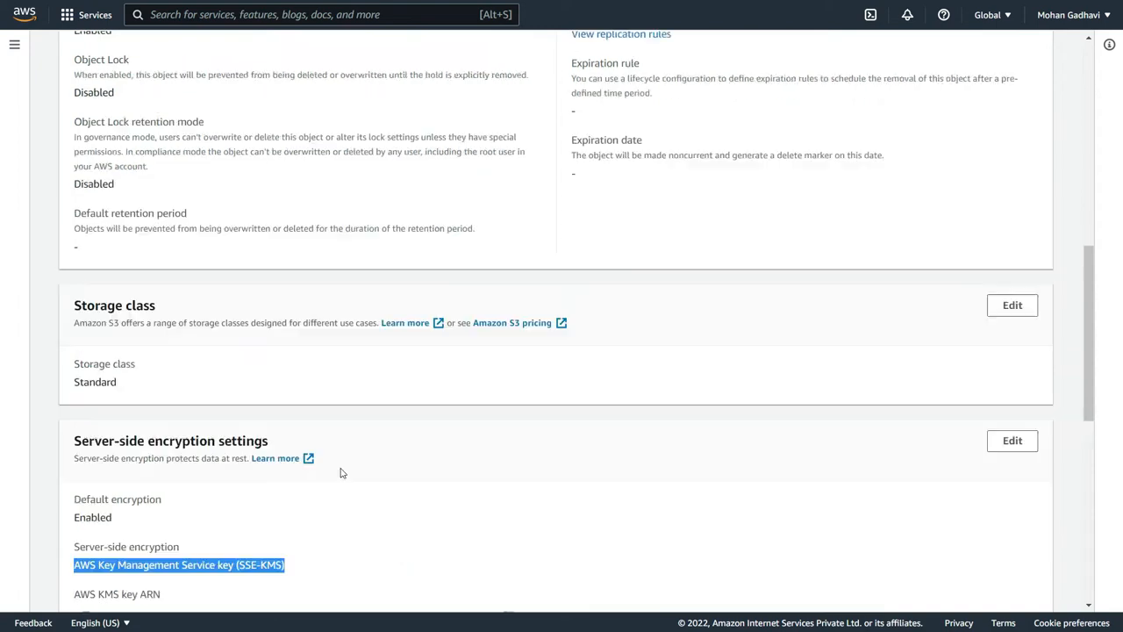
- Examine the server-side encryption settings of the older beach.jpg version from 18:11:01, then return to the bucket's object list
{"action": "left_click", "coordinate": [166, 56]}
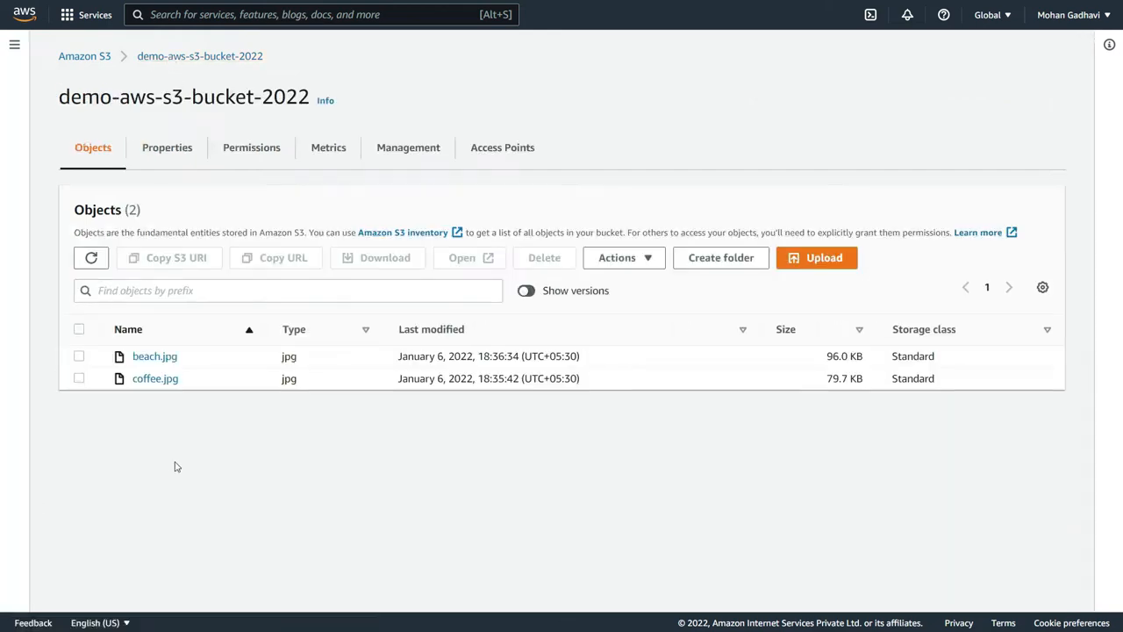
{"action": "left_click", "coordinate": [526, 290]}
{"action": "left_click", "coordinate": [164, 383]}
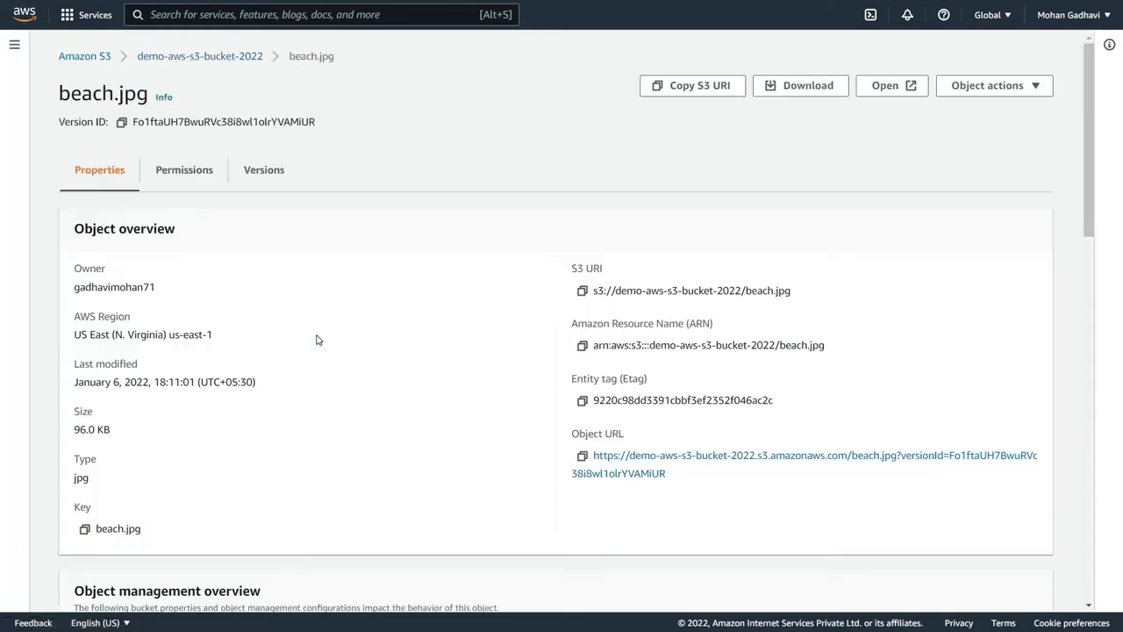
{"action": "scroll", "coordinate": [318, 340], "scroll_direction": "down", "scroll_amount": 10}
{"action": "scroll", "coordinate": [158, 519], "scroll_direction": "down", "scroll_amount": 1}
{"action": "scroll", "coordinate": [127, 525], "scroll_direction": "down", "scroll_amount": 1}
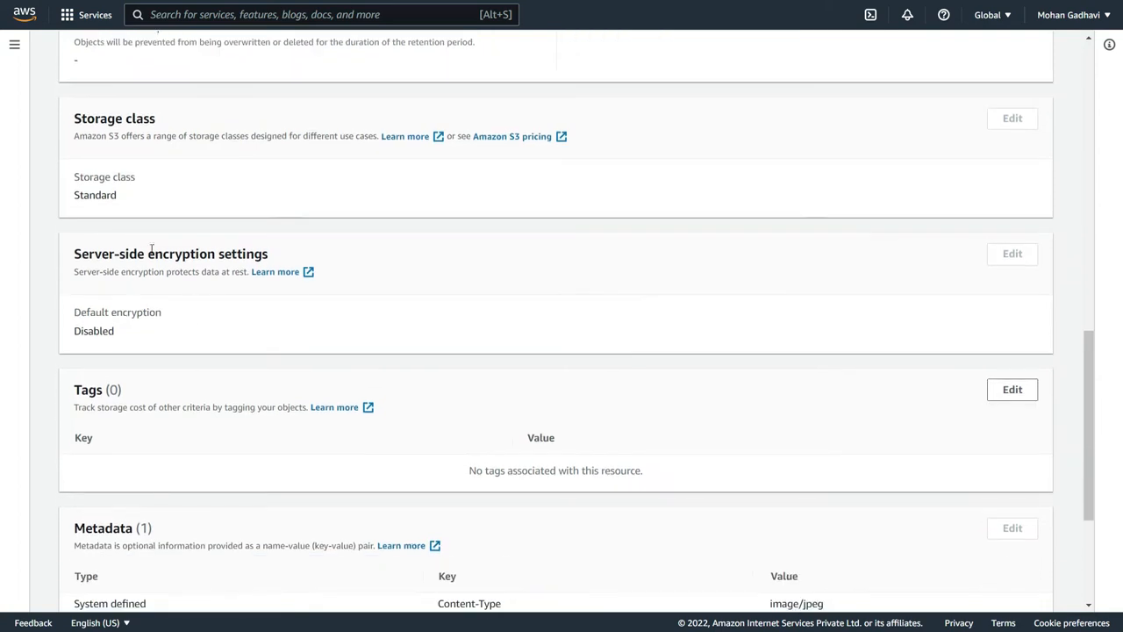
{"action": "double_click", "coordinate": [120, 332]}
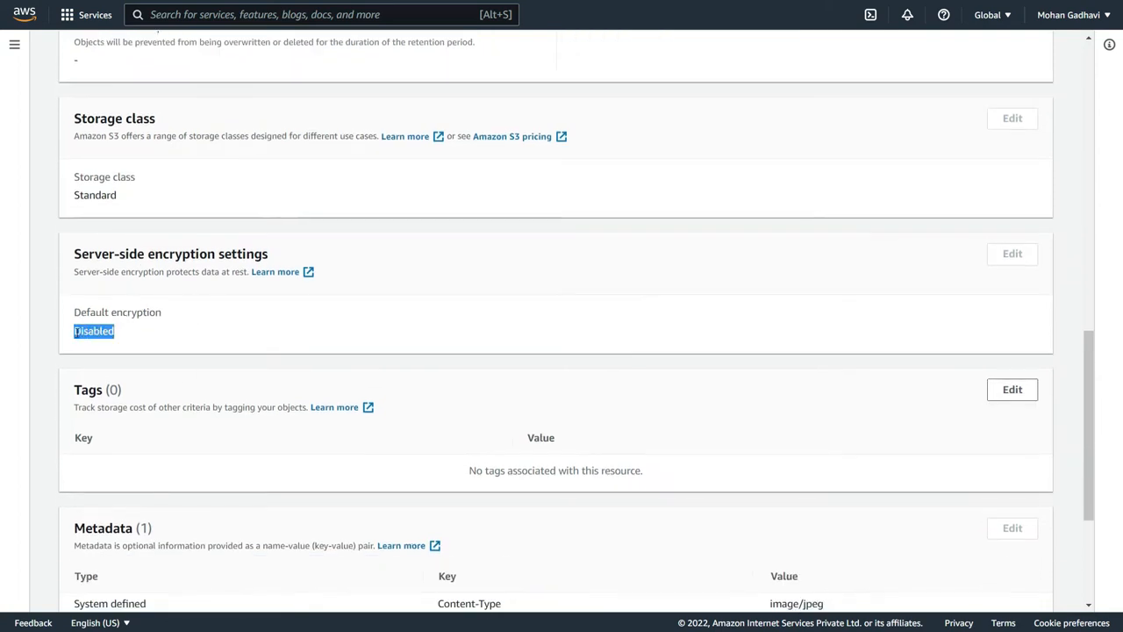
{"action": "left_click", "coordinate": [164, 334]}
{"action": "scroll", "coordinate": [267, 326], "scroll_direction": "up", "scroll_amount": 10}
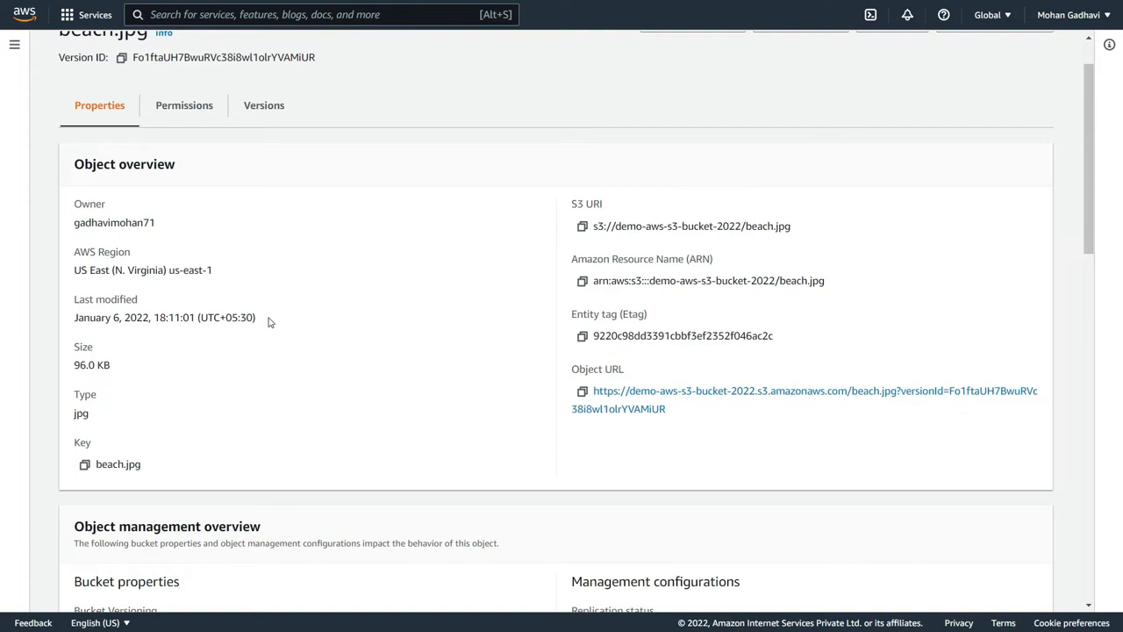
{"action": "scroll", "coordinate": [269, 322], "scroll_direction": "up", "scroll_amount": 1}
{"action": "left_click", "coordinate": [160, 58]}
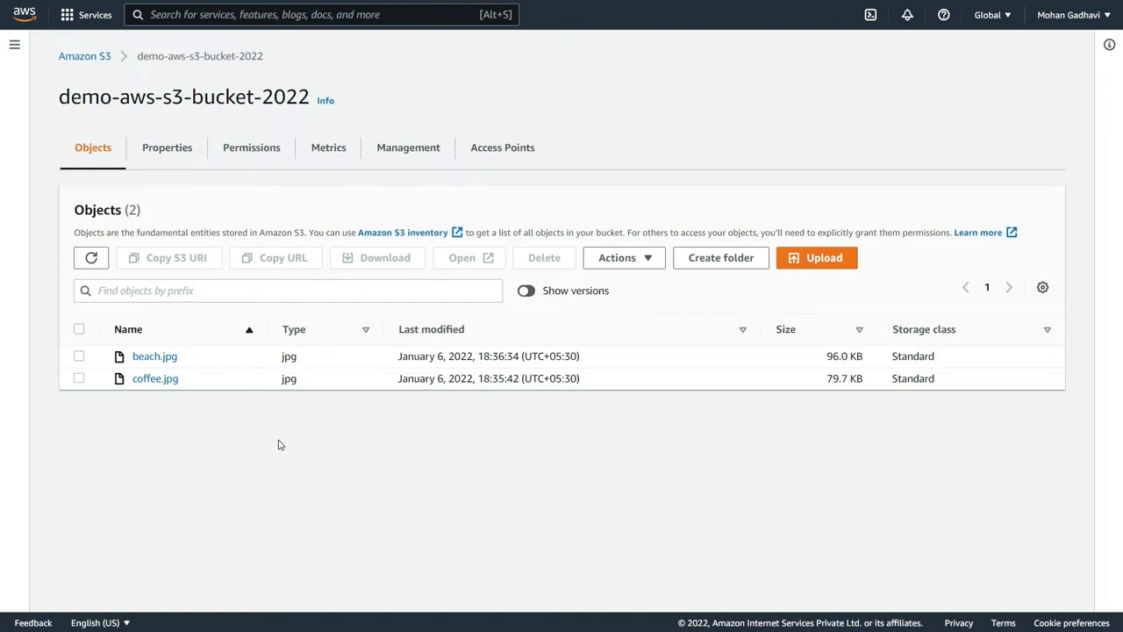
- Enable default server-side encryption for demo-aws-s3-bucket-2022 with the Amazon S3 key (SSE-S3) and save the changes
{"action": "left_click", "coordinate": [173, 148]}
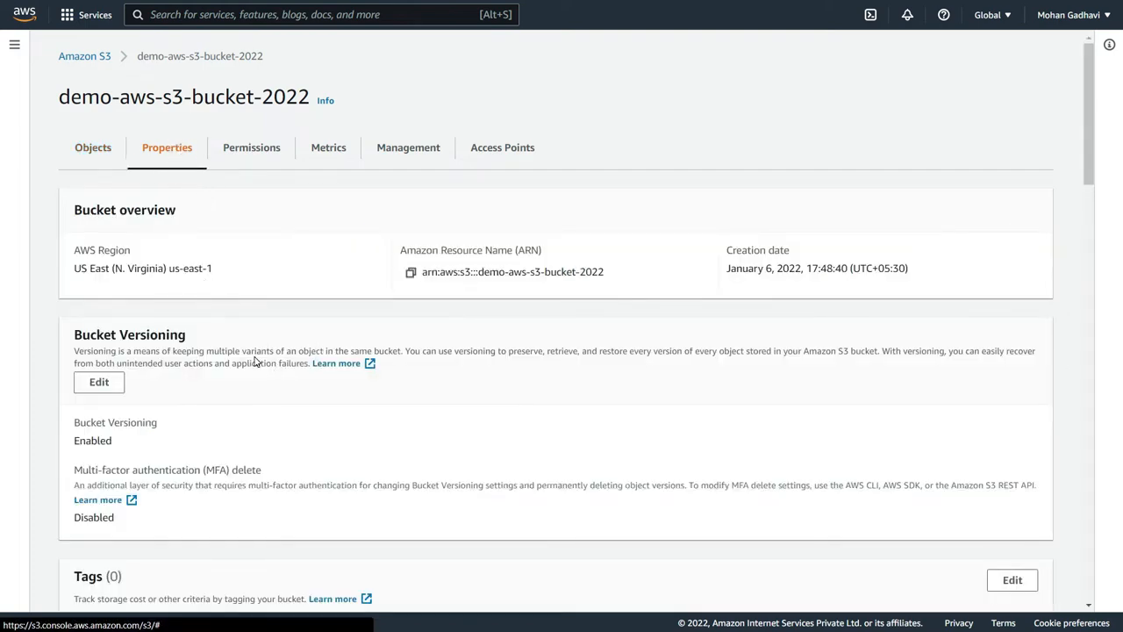
{"action": "scroll", "coordinate": [255, 361], "scroll_direction": "down", "scroll_amount": 5}
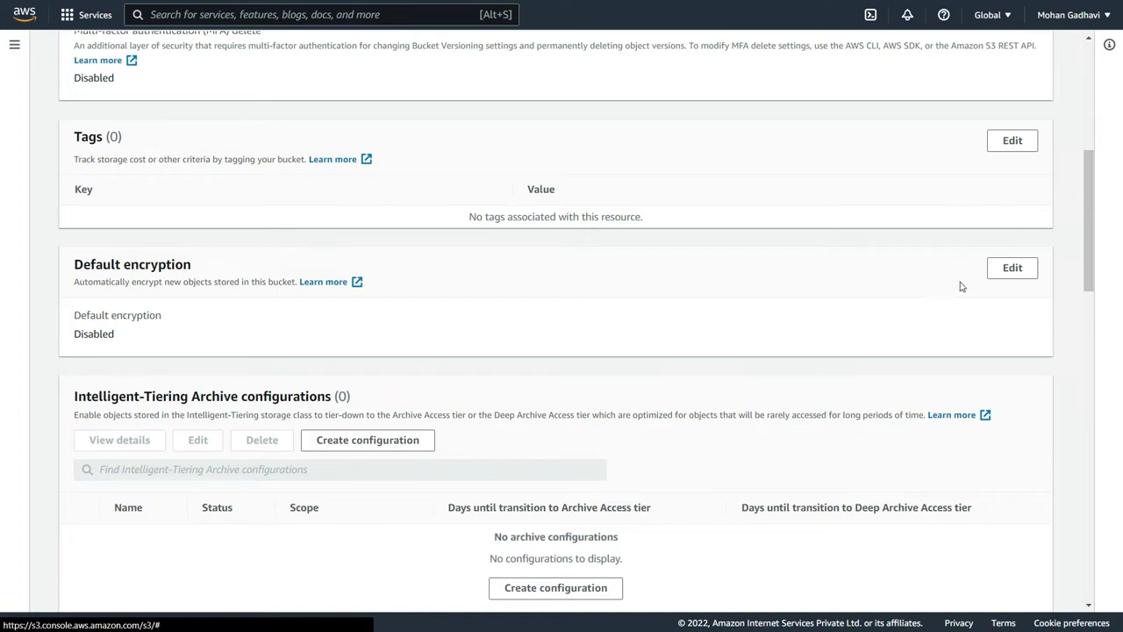
{"action": "left_click", "coordinate": [992, 273]}
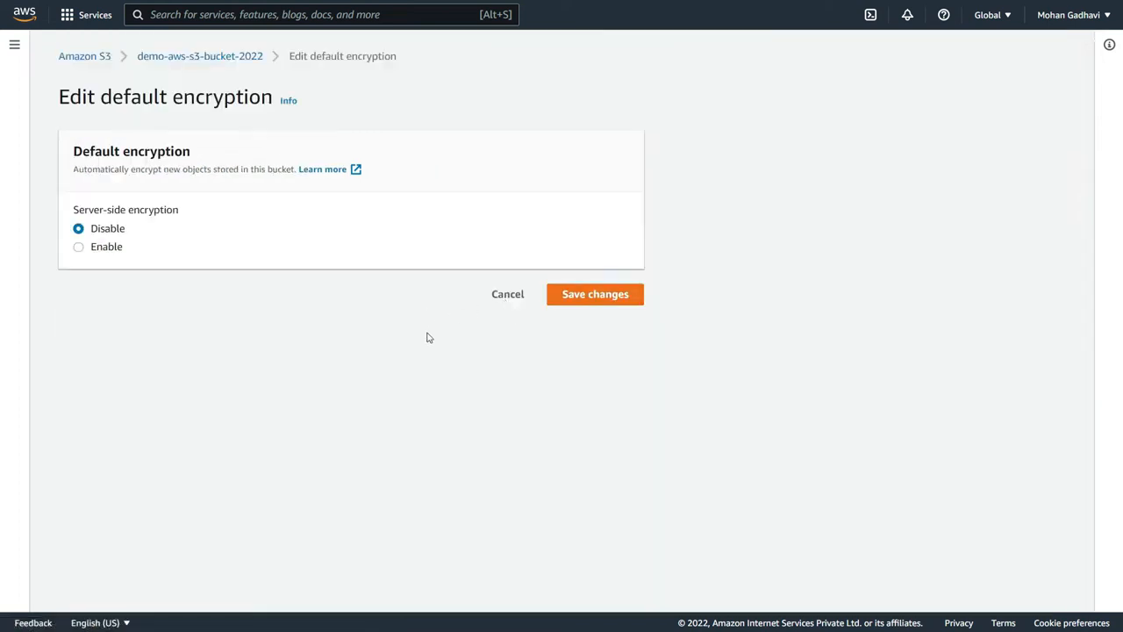
{"action": "left_click", "coordinate": [110, 253]}
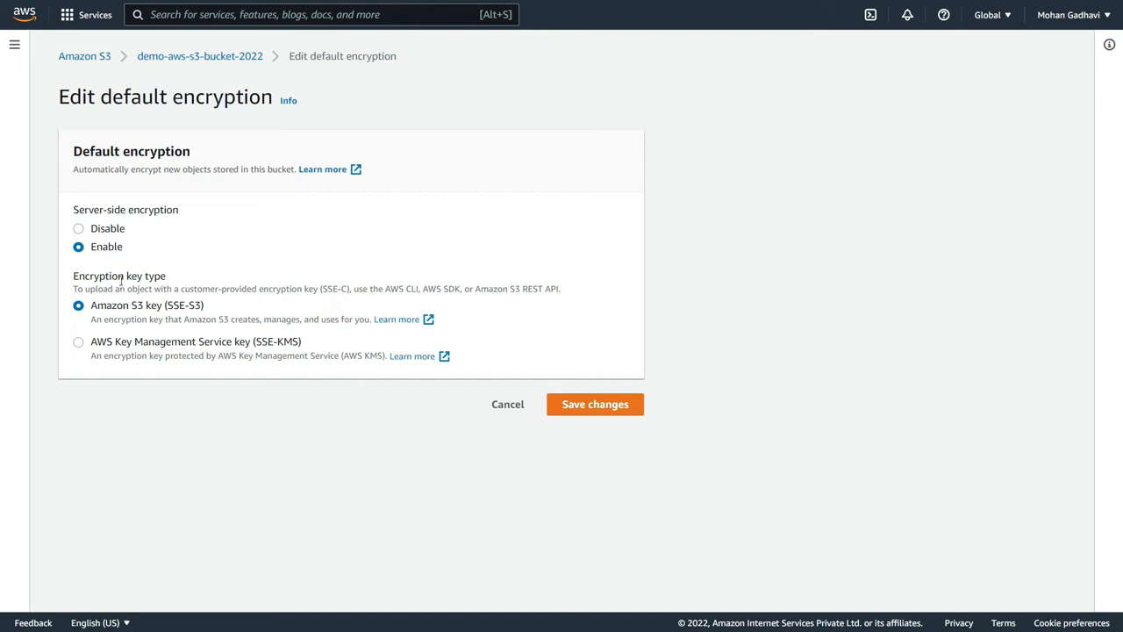
{"action": "left_click_drag", "start_coordinate": [91, 307], "coordinate": [173, 305]}
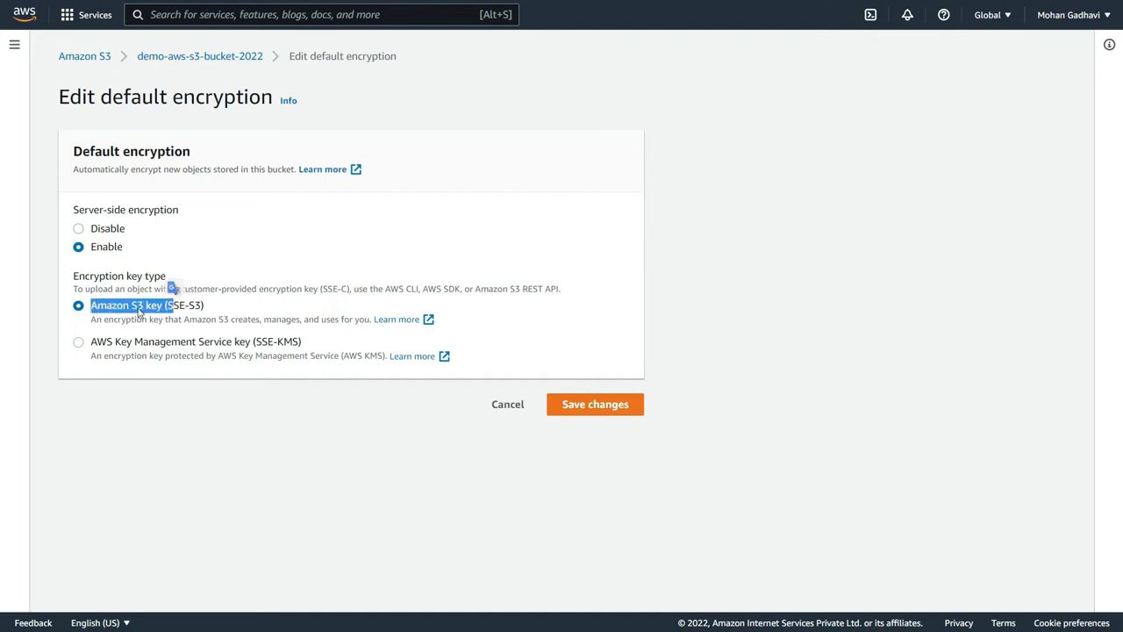
{"action": "left_click", "coordinate": [560, 405]}
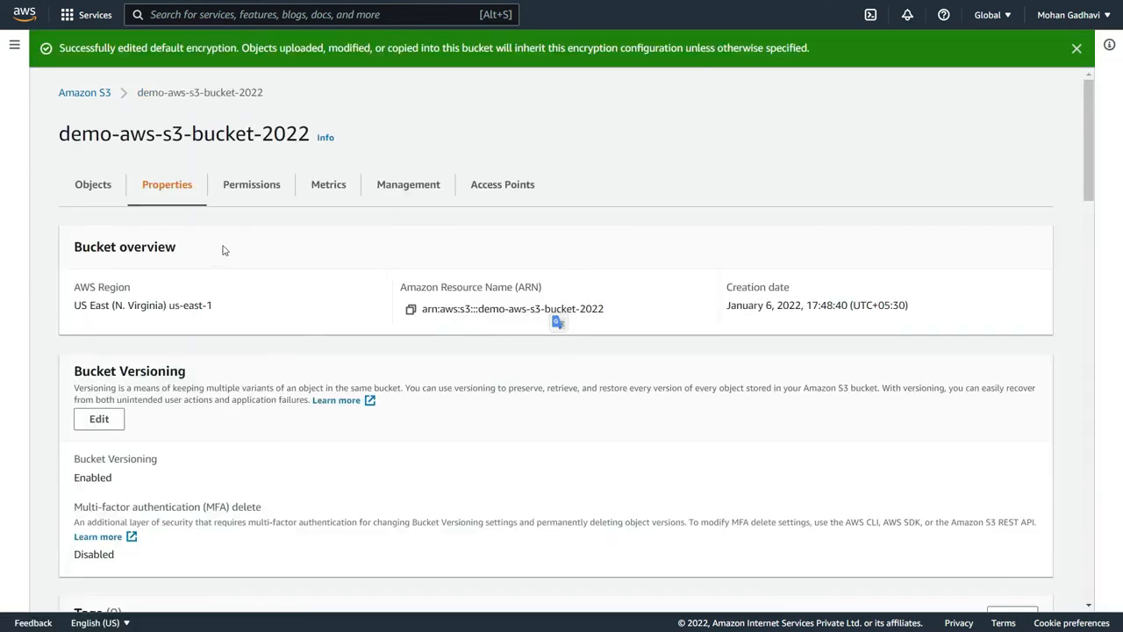
- Check the default encryption setting in the bucket's properties, then return to its object list
{"action": "scroll", "coordinate": [242, 283], "scroll_direction": "down", "scroll_amount": 3}
{"action": "scroll", "coordinate": [243, 288], "scroll_direction": "down", "scroll_amount": 1}
{"action": "scroll", "coordinate": [233, 293], "scroll_direction": "up", "scroll_amount": 4}
{"action": "left_click", "coordinate": [115, 189]}
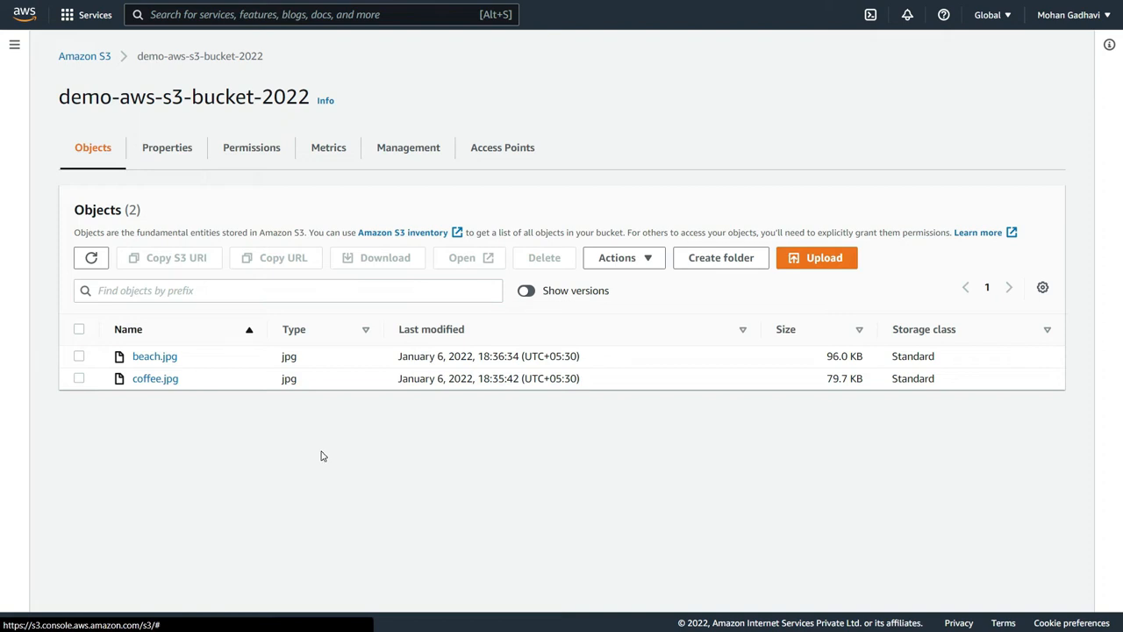
- Start a new upload to the bucket with coffee.jpg from the Documents folder
{"action": "left_click", "coordinate": [834, 258]}
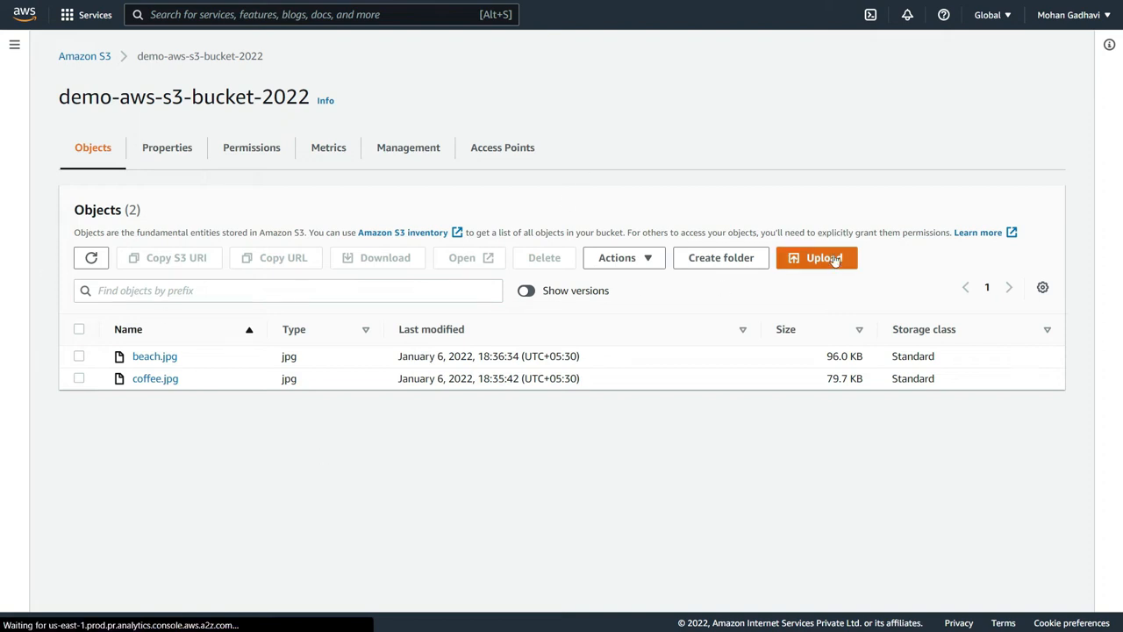
{"action": "left_click", "coordinate": [511, 237]}
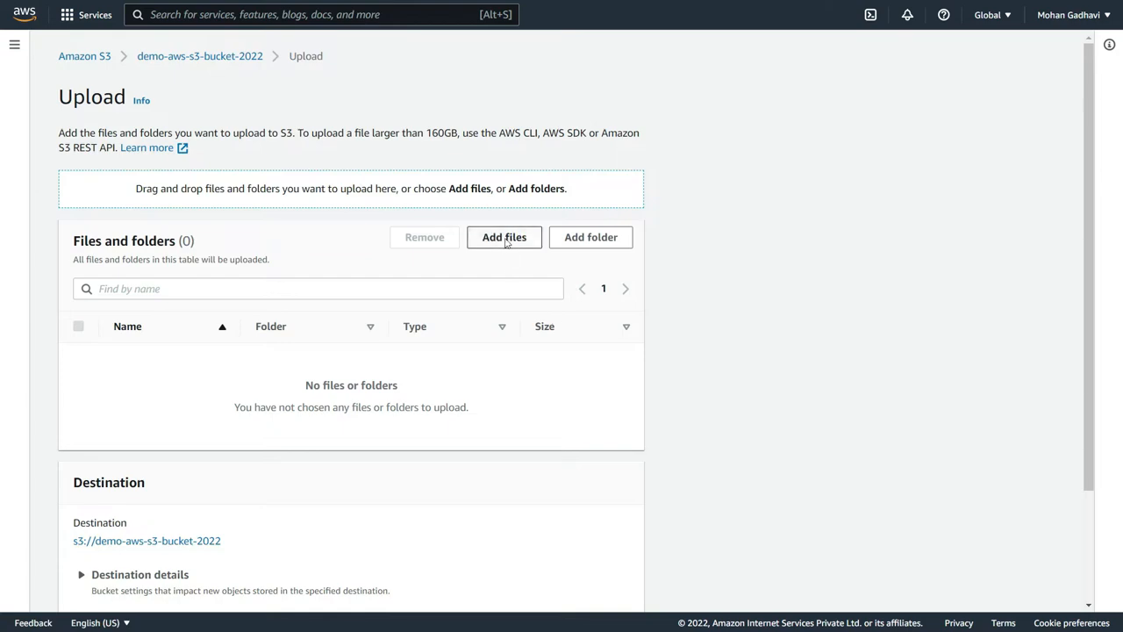
{"action": "scroll", "coordinate": [280, 191], "scroll_direction": "down", "scroll_amount": 5}
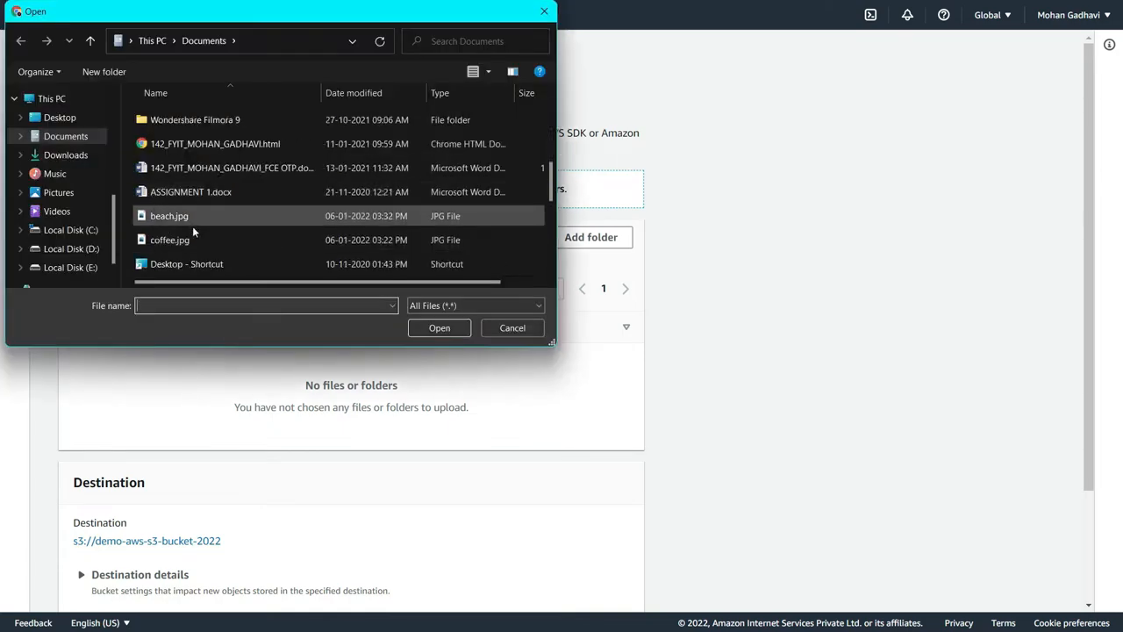
{"action": "left_click", "coordinate": [193, 238]}
{"action": "left_click", "coordinate": [447, 326]}
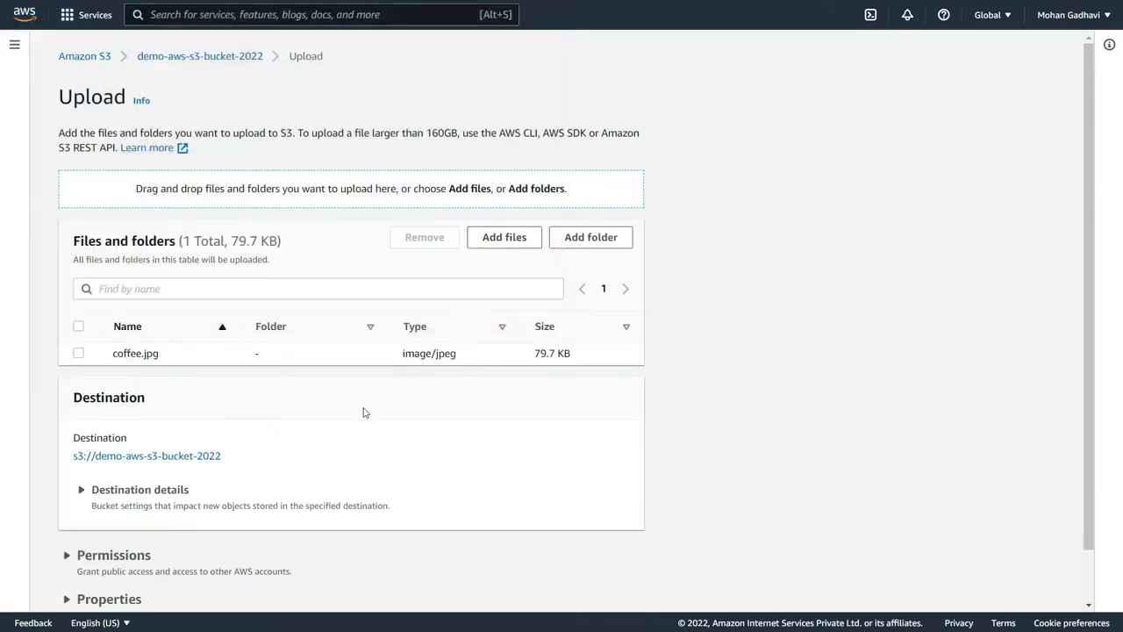
- Review the upload's server-side encryption settings, keep Do not specify an encryption key, and upload coffee.jpg
{"action": "scroll", "coordinate": [269, 381], "scroll_direction": "down", "scroll_amount": 2}
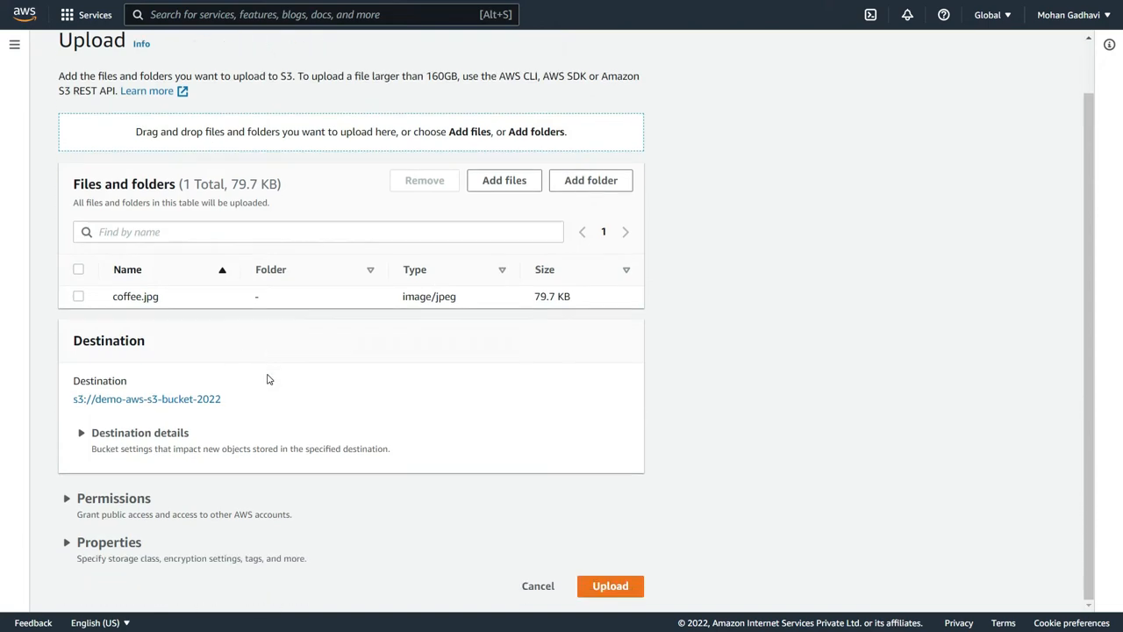
{"action": "left_click", "coordinate": [105, 542]}
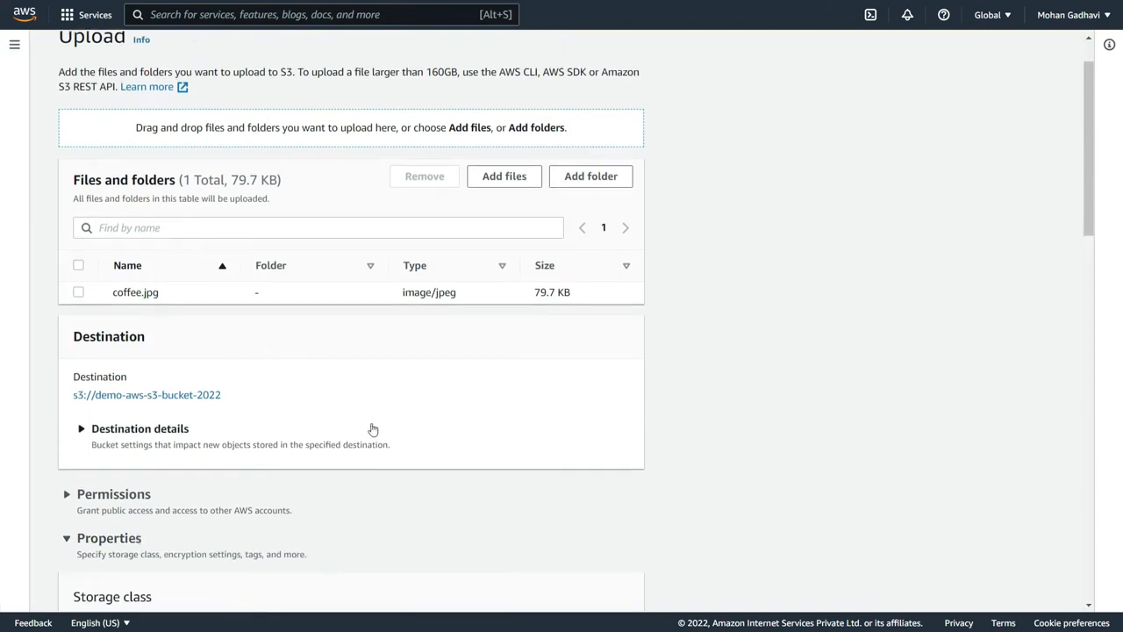
{"action": "scroll", "coordinate": [368, 426], "scroll_direction": "down", "scroll_amount": 8}
{"action": "scroll", "coordinate": [359, 422], "scroll_direction": "down", "scroll_amount": 5}
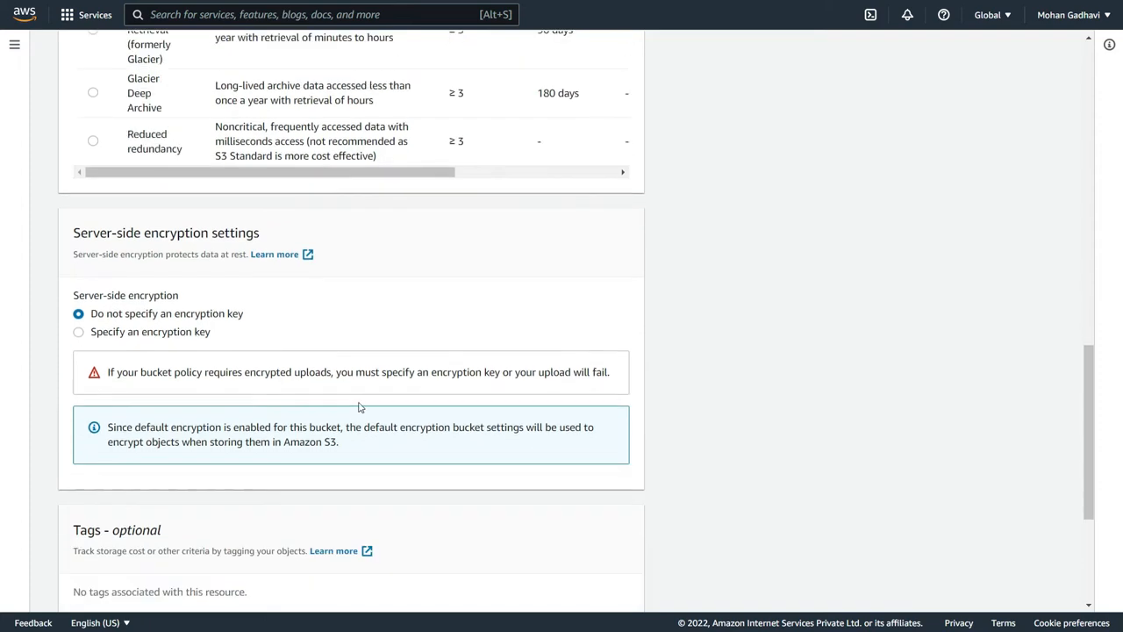
{"action": "scroll", "coordinate": [356, 399], "scroll_direction": "up", "scroll_amount": 1}
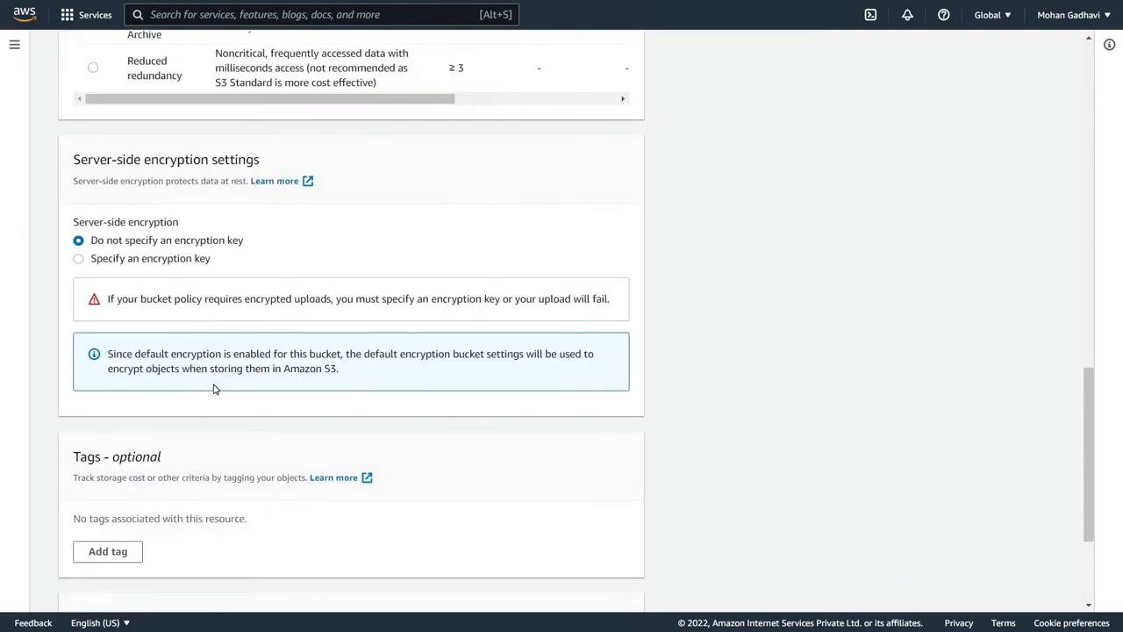
{"action": "left_click_drag", "start_coordinate": [119, 351], "coordinate": [273, 402]}
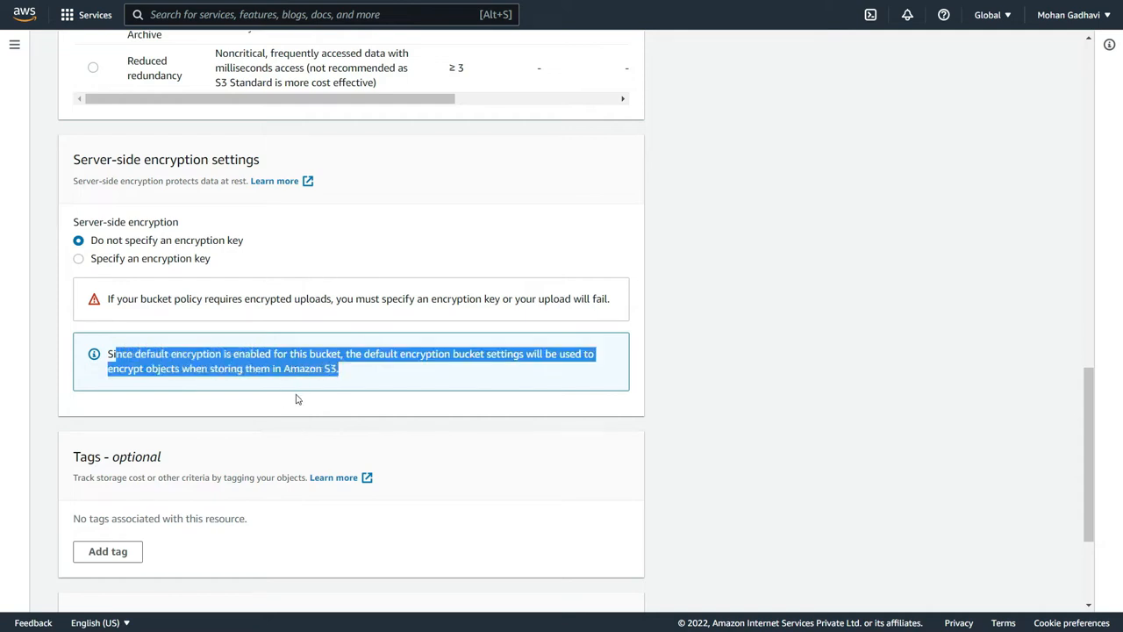
{"action": "left_click", "coordinate": [217, 408]}
{"action": "scroll", "coordinate": [237, 410], "scroll_direction": "down", "scroll_amount": 3}
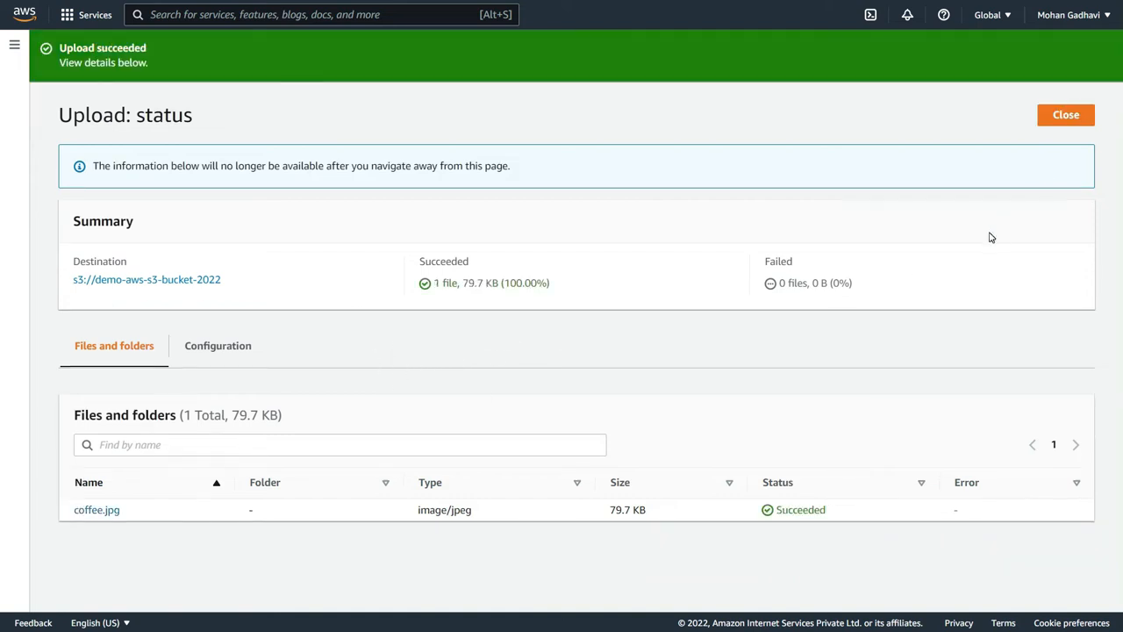
- Examine the server-side encryption settings of the uploaded coffee.jpg, then return to the bucket's object list
{"action": "left_click", "coordinate": [93, 510]}
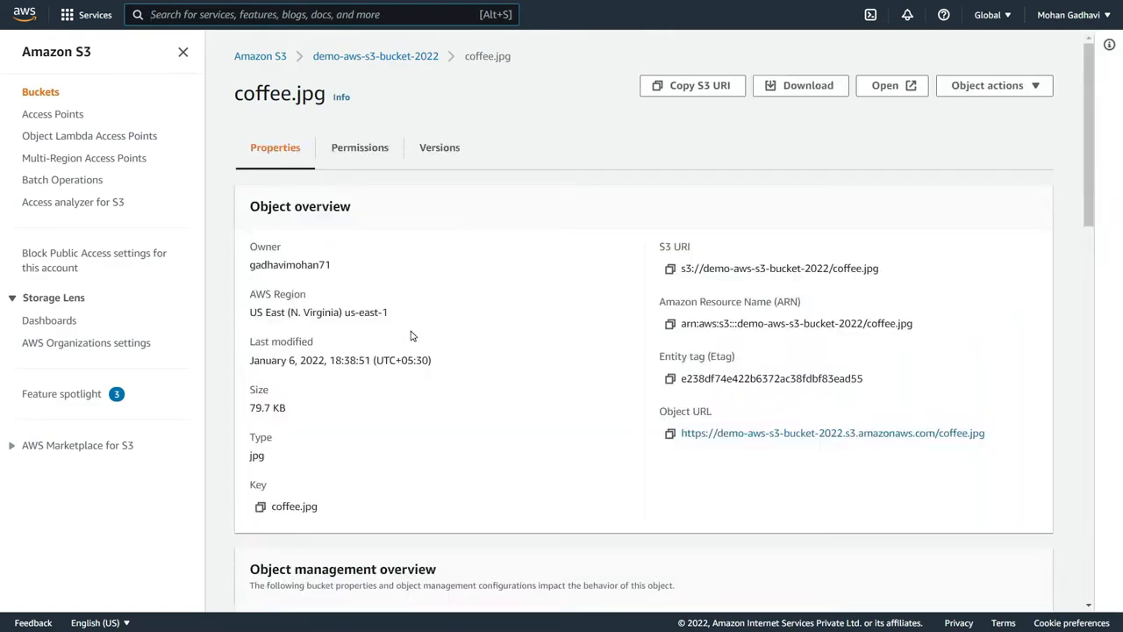
{"action": "scroll", "coordinate": [412, 342], "scroll_direction": "down", "scroll_amount": 10}
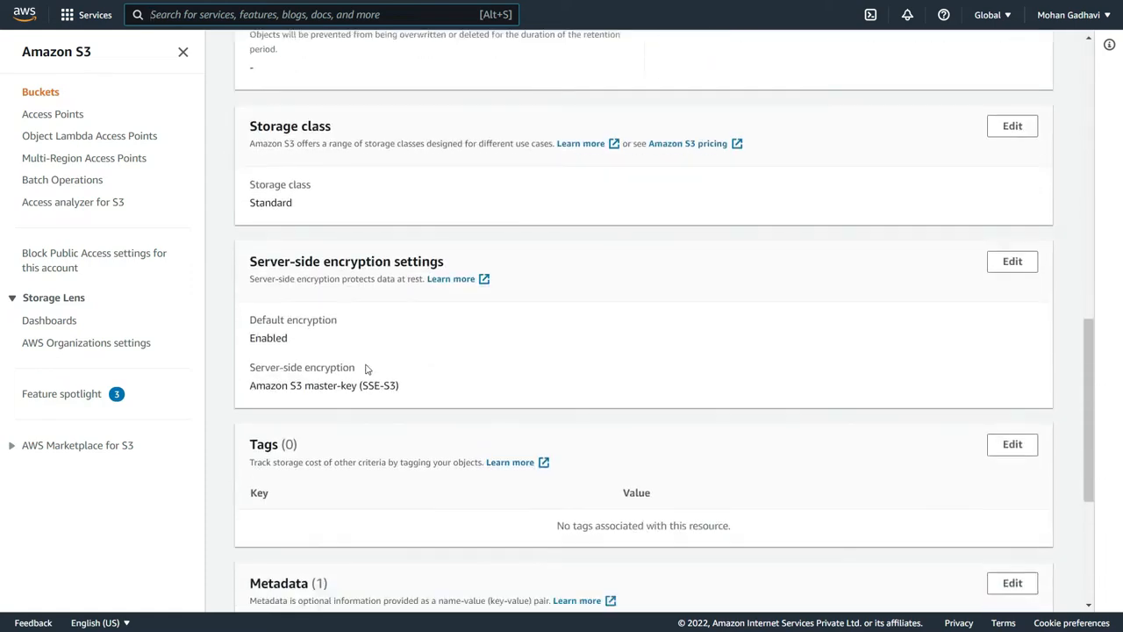
{"action": "left_click_drag", "start_coordinate": [250, 392], "coordinate": [400, 384]}
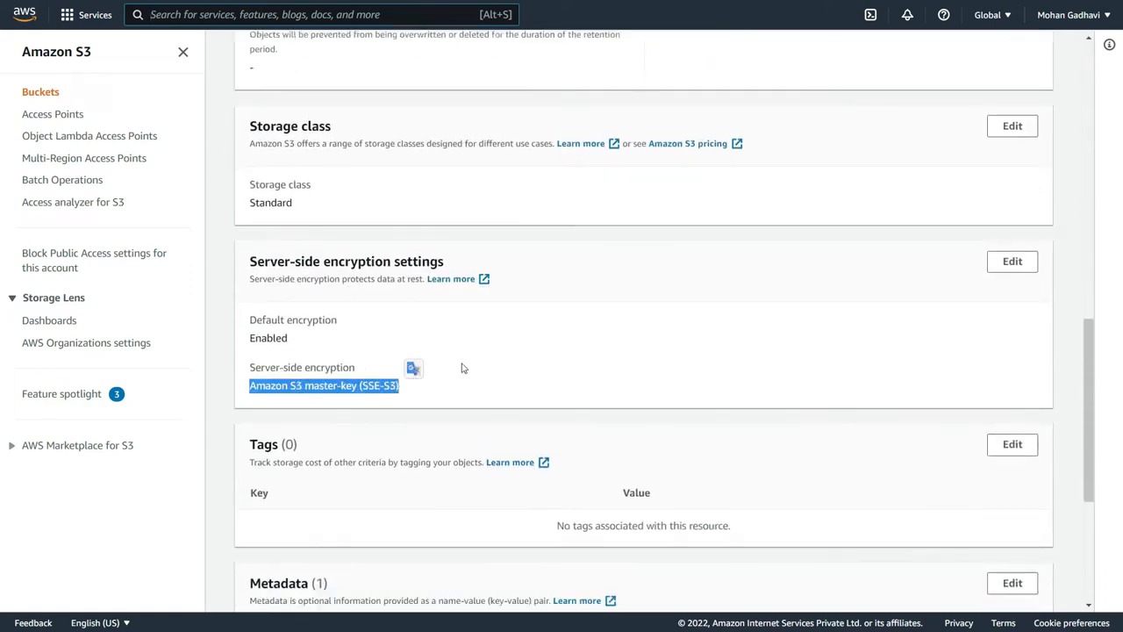
{"action": "left_click", "coordinate": [316, 341]}
{"action": "left_click_drag", "start_coordinate": [256, 337], "coordinate": [301, 341]}
{"action": "left_click", "coordinate": [358, 327]}
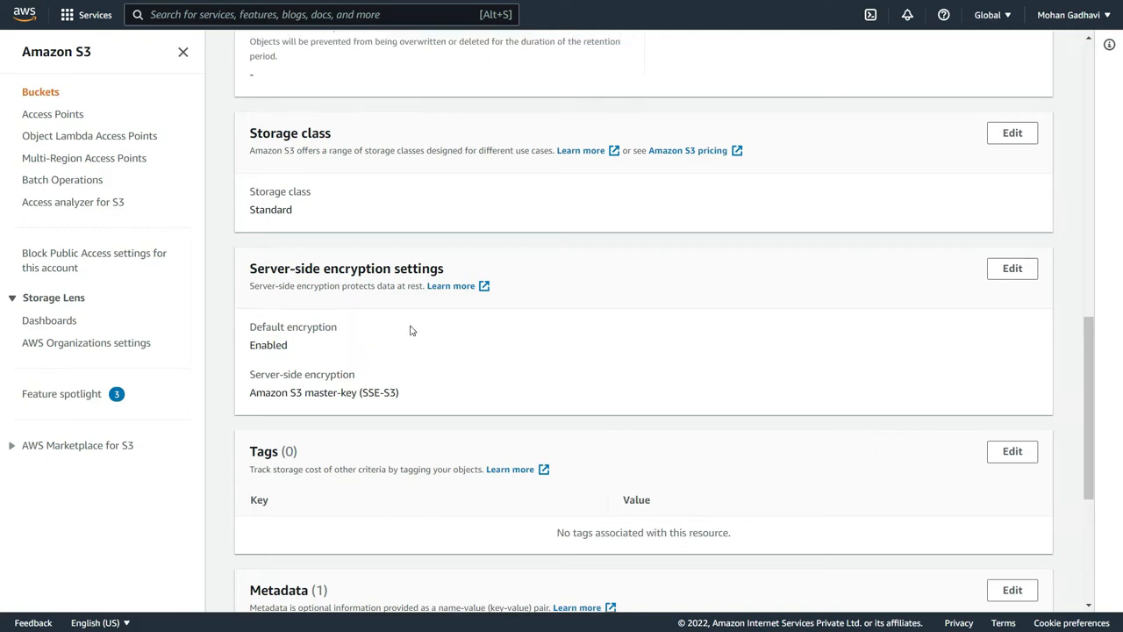
{"action": "scroll", "coordinate": [414, 338], "scroll_direction": "up", "scroll_amount": 10}
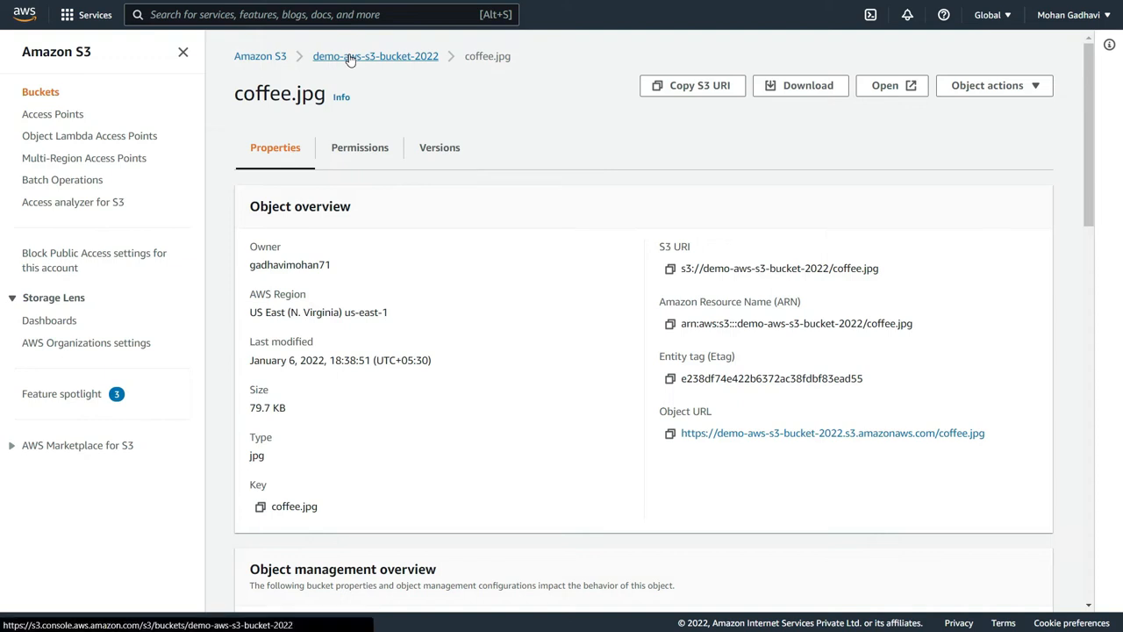
{"action": "left_click", "coordinate": [349, 57]}
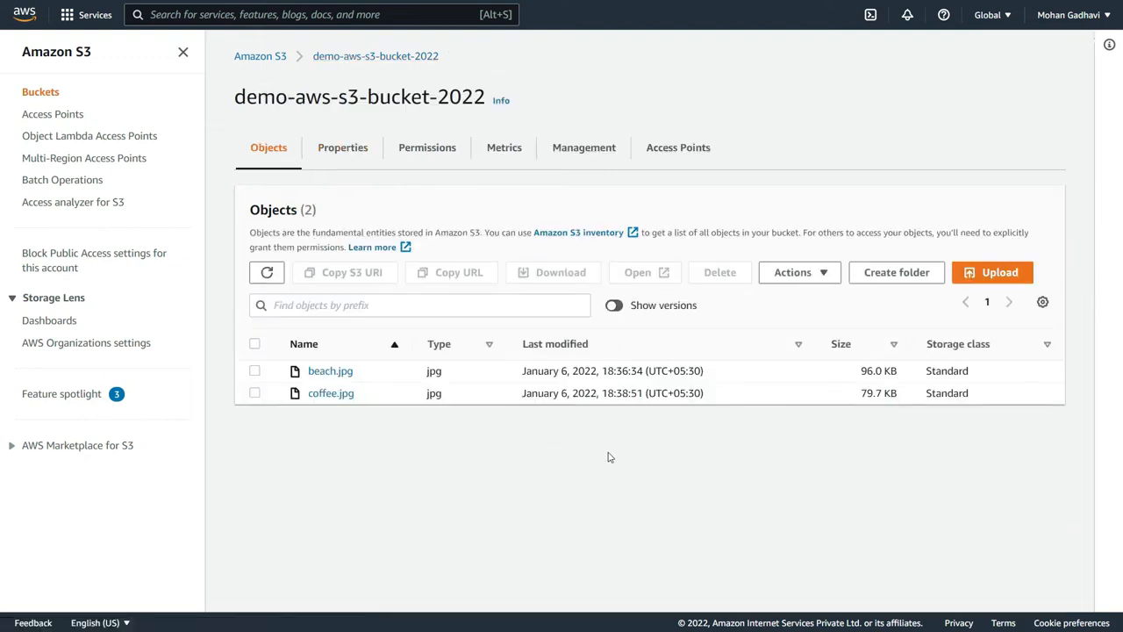
- Start another upload to demo-aws-s3-bucket-2022, adding coffee.jpg from the Documents folder again
{"action": "left_click", "coordinate": [997, 275]}
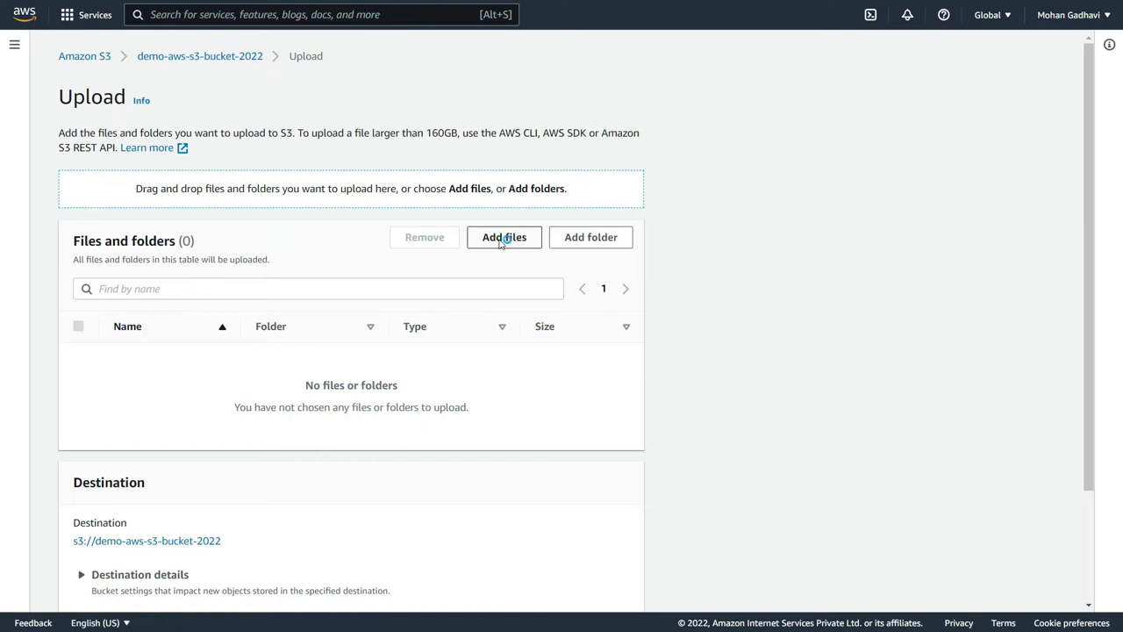
{"action": "left_click", "coordinate": [499, 245]}
{"action": "scroll", "coordinate": [227, 210], "scroll_direction": "down", "scroll_amount": 3}
{"action": "scroll", "coordinate": [227, 210], "scroll_direction": "down", "scroll_amount": 1}
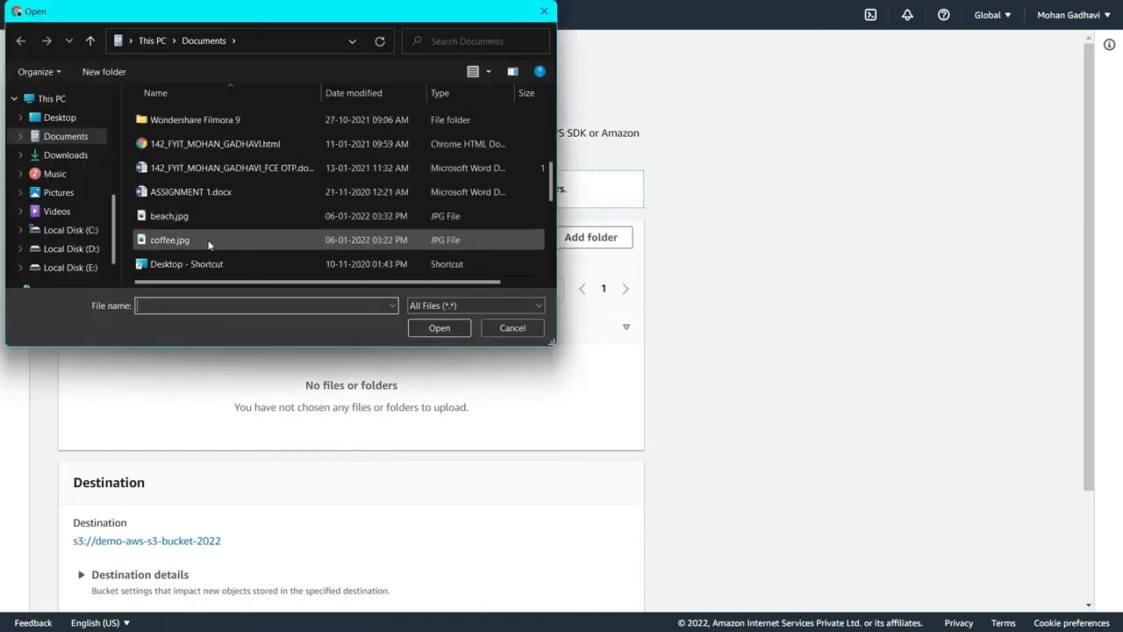
{"action": "left_click", "coordinate": [187, 242]}
{"action": "left_click", "coordinate": [438, 328]}
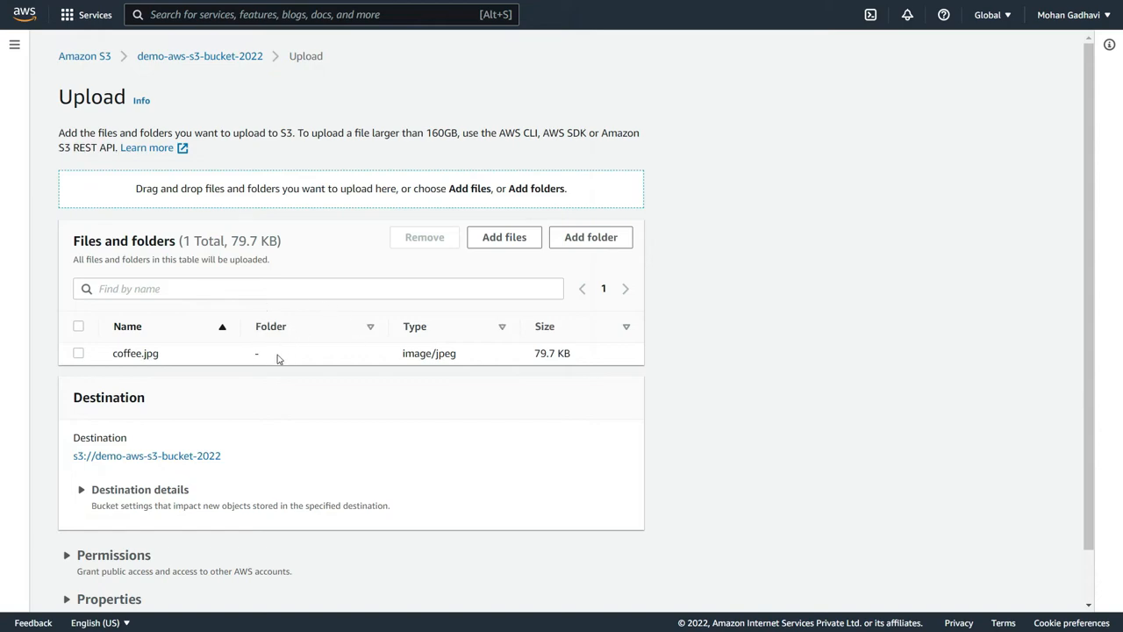
- Set the coffee.jpg upload to specify an encryption key and override the default encryption bucket settings
{"action": "scroll", "coordinate": [277, 361], "scroll_direction": "down", "scroll_amount": 1}
{"action": "left_click", "coordinate": [108, 541]}
{"action": "scroll", "coordinate": [294, 449], "scroll_direction": "down", "scroll_amount": 1}
{"action": "scroll", "coordinate": [281, 440], "scroll_direction": "down", "scroll_amount": 9}
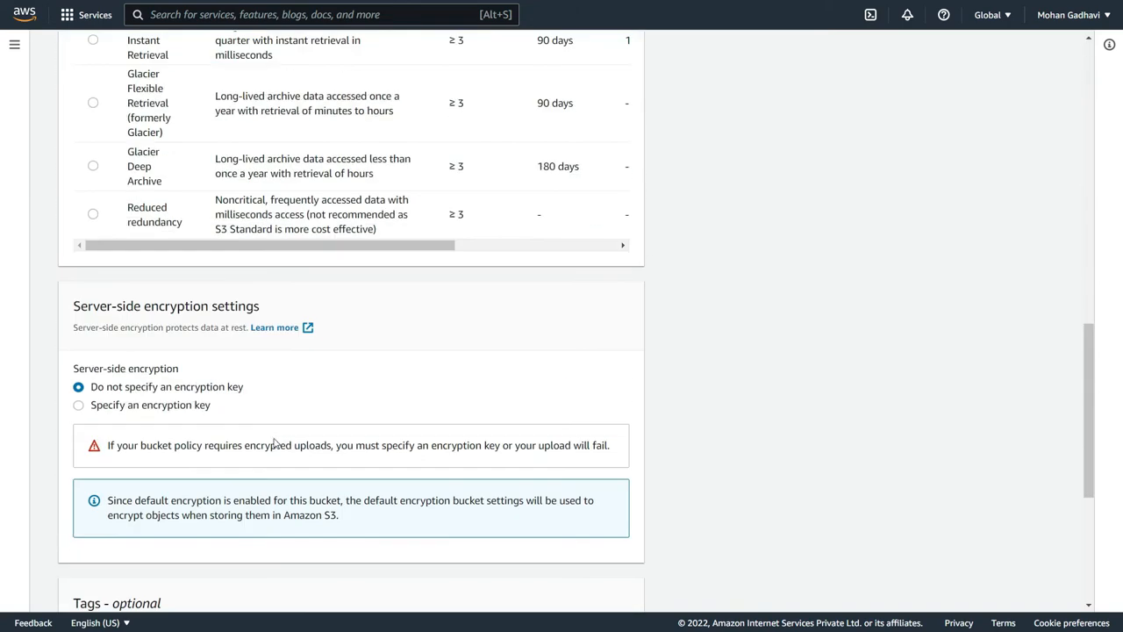
{"action": "left_click_drag", "start_coordinate": [115, 405], "coordinate": [121, 406]}
{"action": "left_click", "coordinate": [78, 405]}
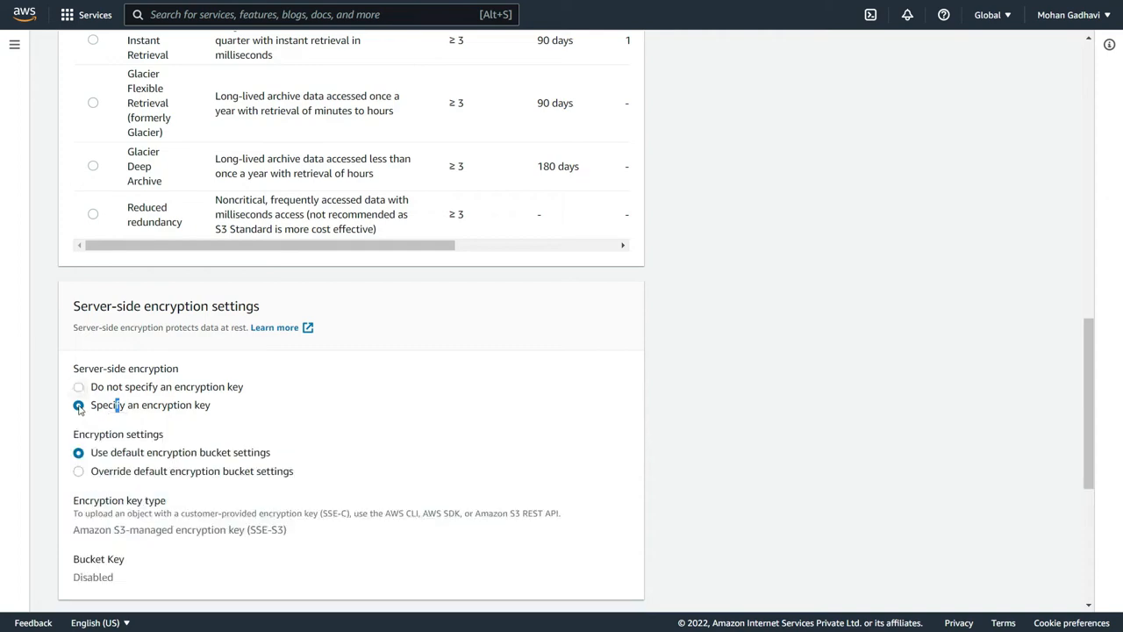
{"action": "left_click", "coordinate": [94, 478]}
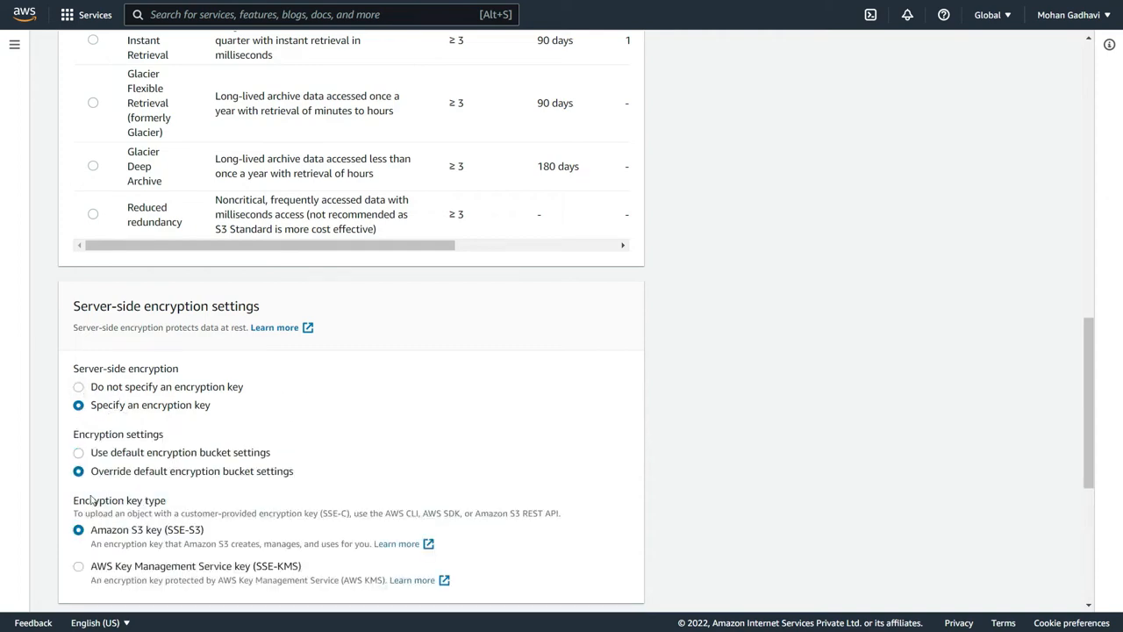
{"action": "scroll", "coordinate": [208, 405], "scroll_direction": "down", "scroll_amount": 3}
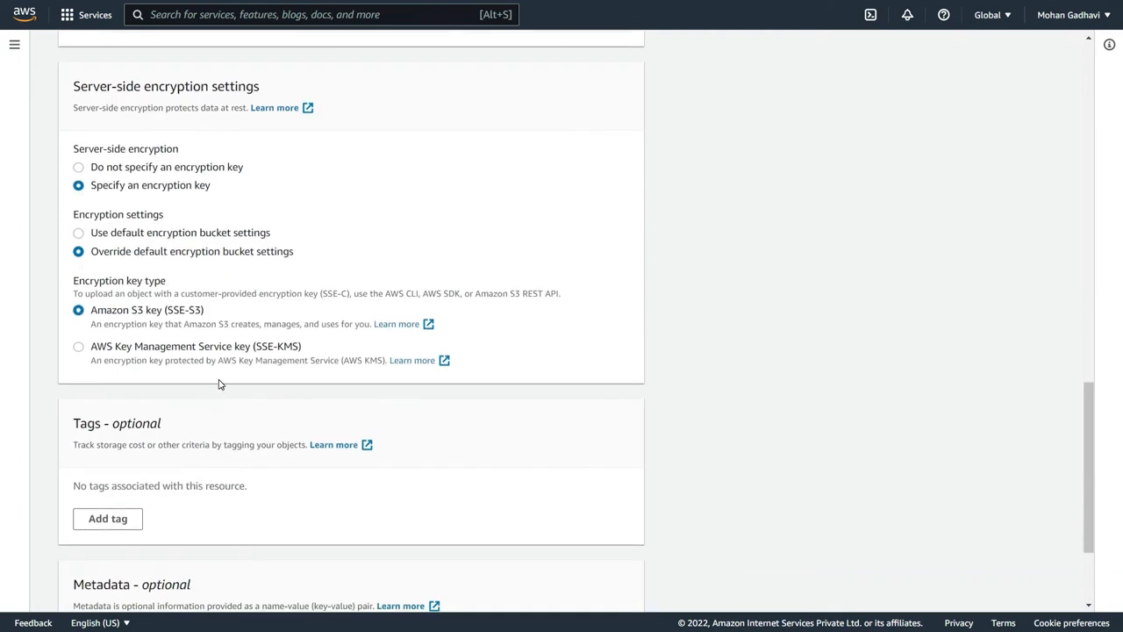
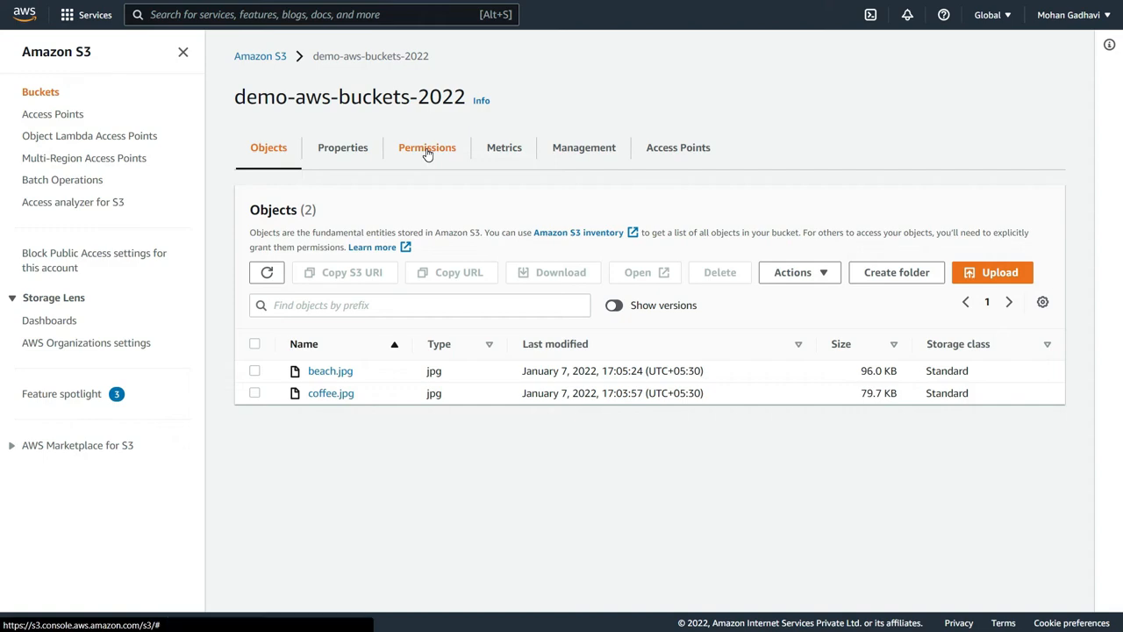
- Open the bucket policy of demo-aws-buckets-2022 for editing and consult the bucket policy examples documentation
{"action": "left_click", "coordinate": [427, 149]}
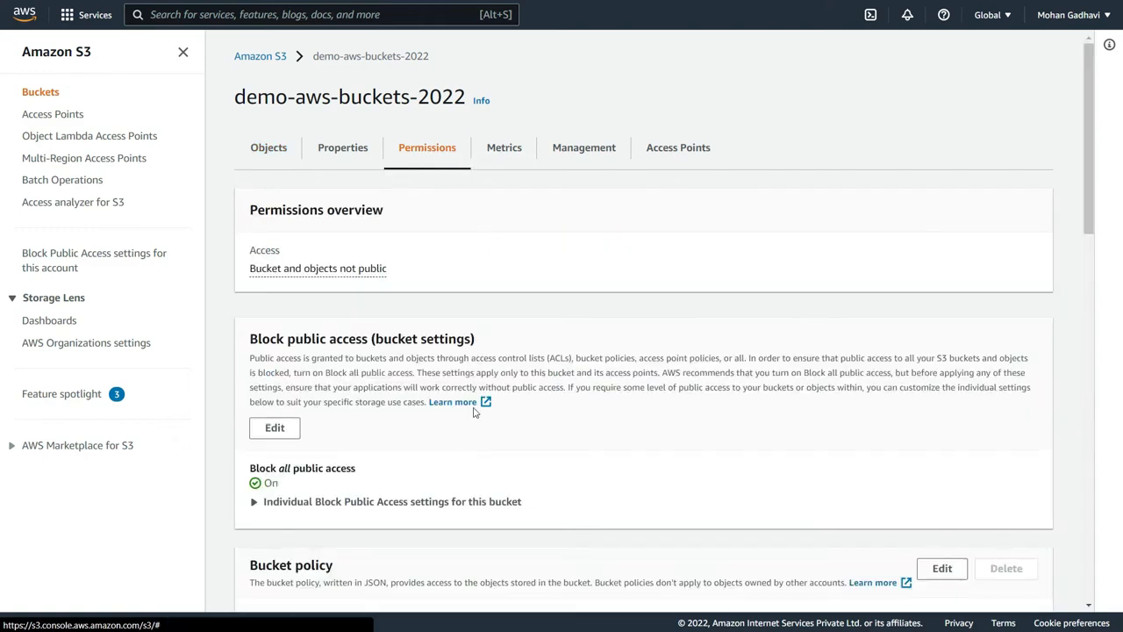
{"action": "scroll", "coordinate": [473, 405], "scroll_direction": "down", "scroll_amount": 3}
{"action": "scroll", "coordinate": [474, 406], "scroll_direction": "down", "scroll_amount": 3}
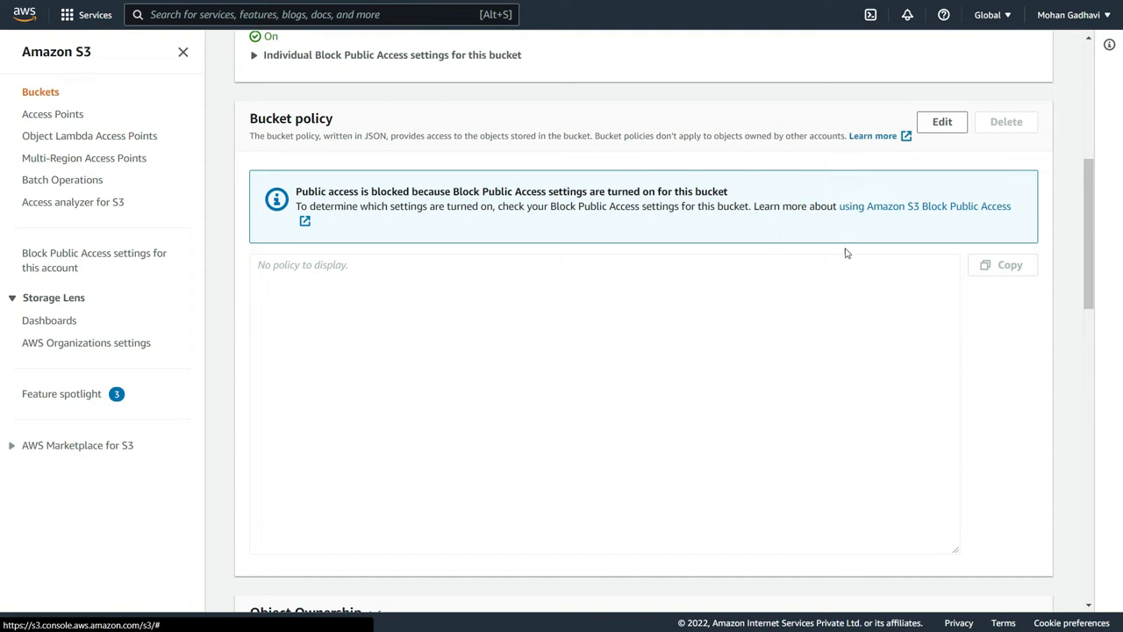
{"action": "left_click", "coordinate": [931, 124]}
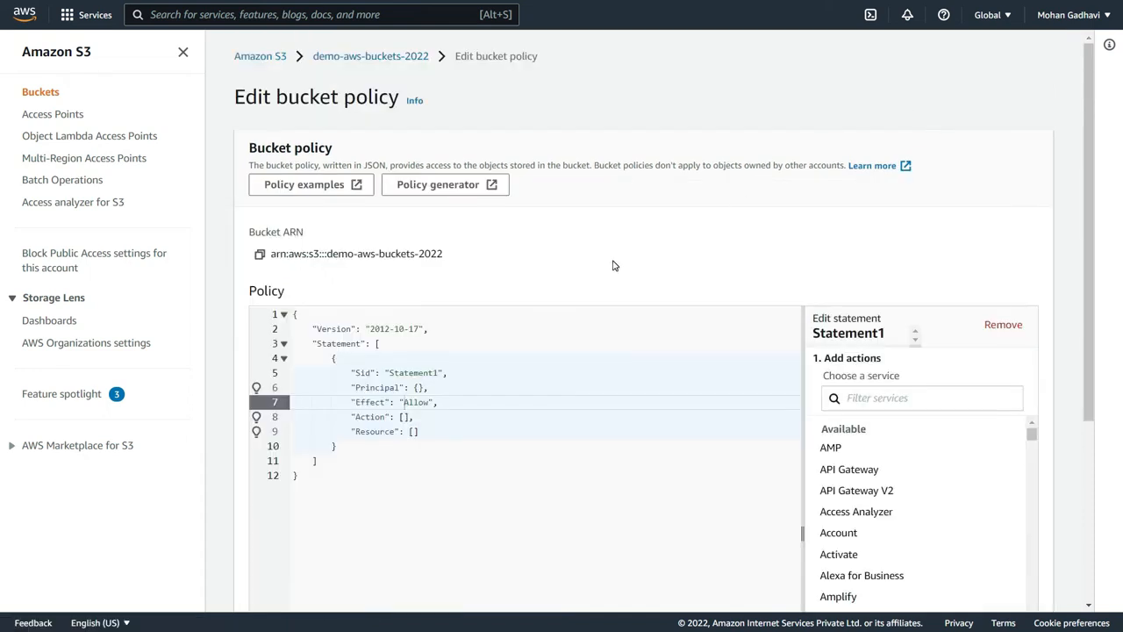
{"action": "left_click", "coordinate": [338, 184]}
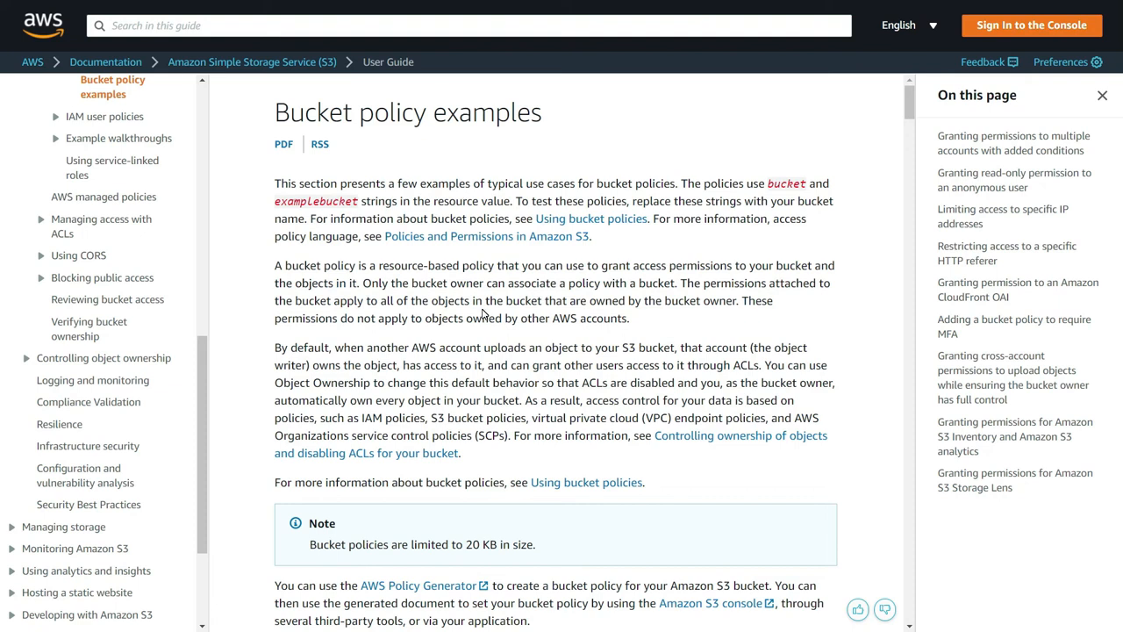
{"action": "key", "text": "ctrl+shift+Tab"}
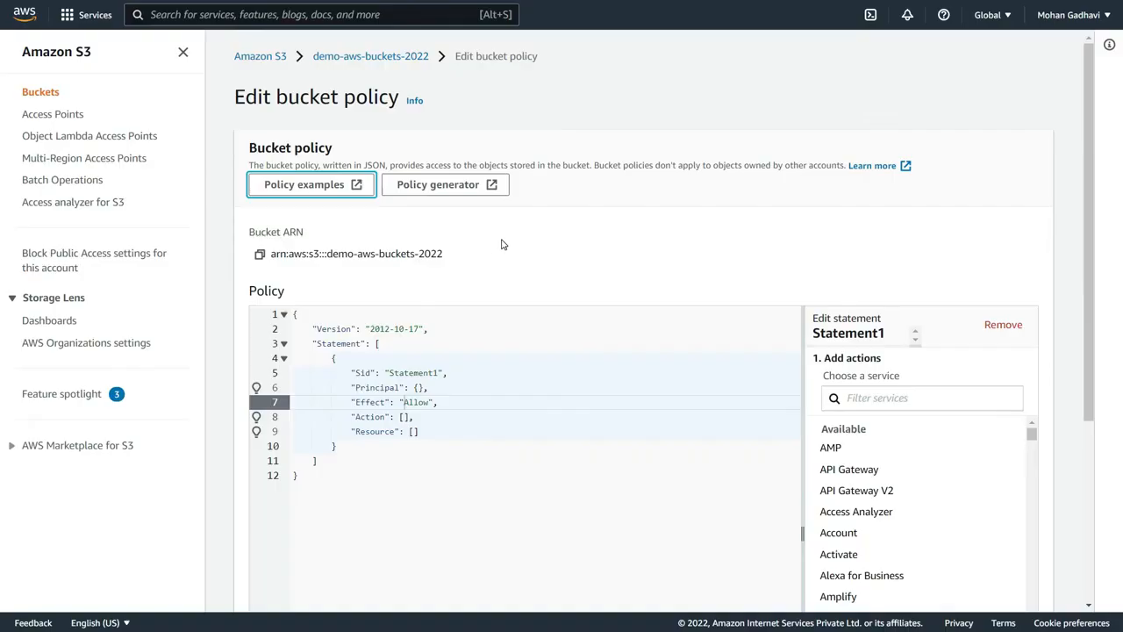
- Open the AWS Policy Generator from the bucket policy editor and set the policy type to S3 Bucket Policy
{"action": "left_click", "coordinate": [451, 189]}
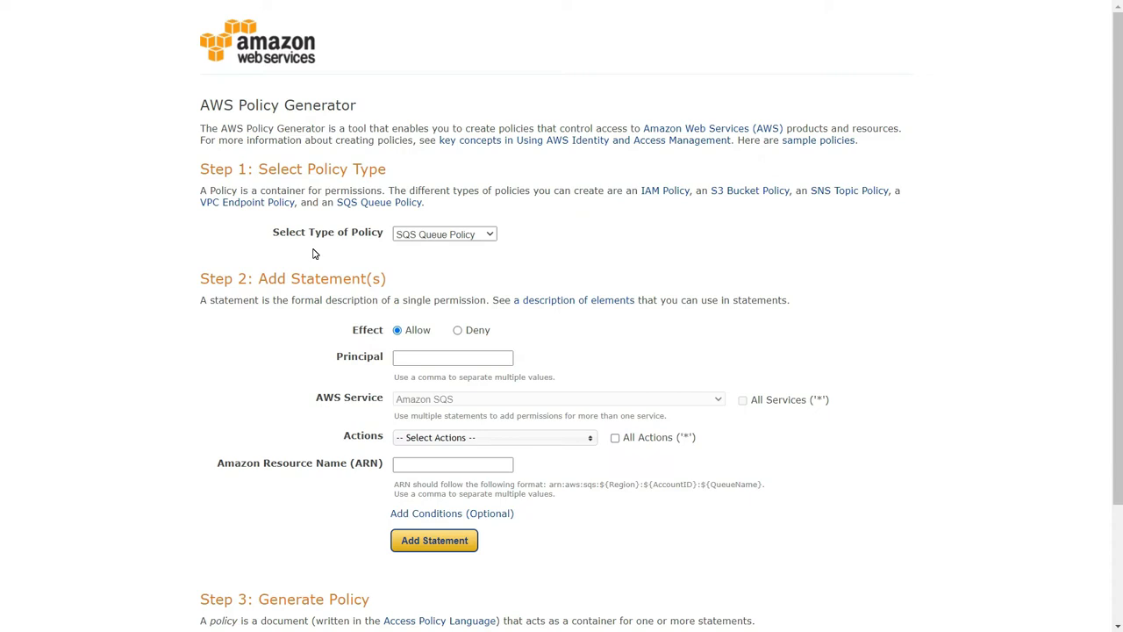
{"action": "left_click", "coordinate": [410, 235]}
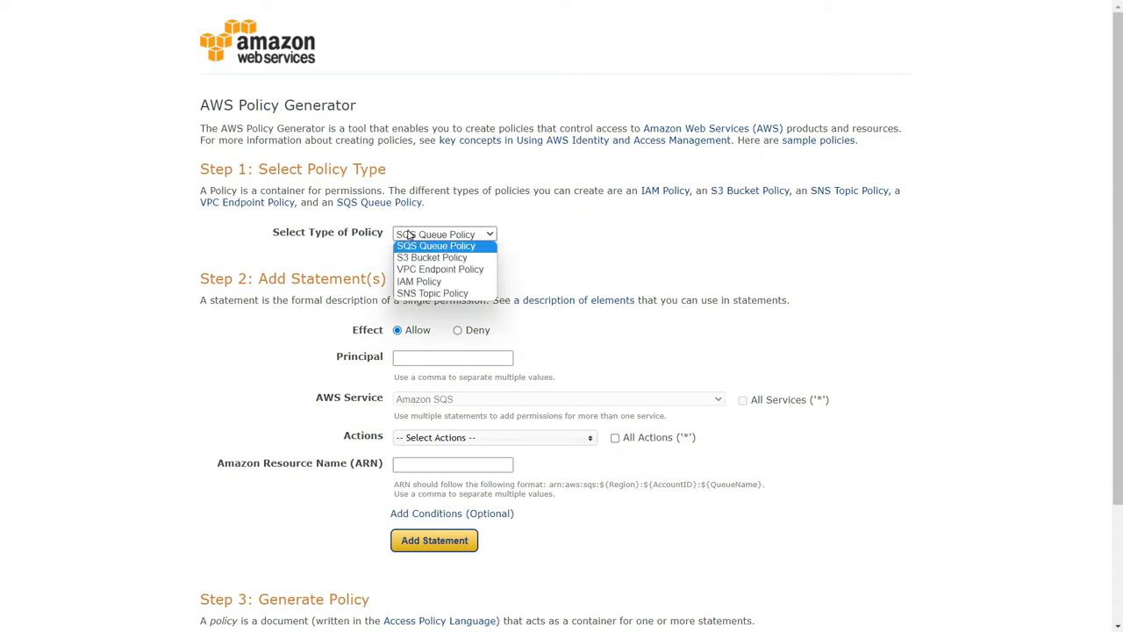
{"action": "left_click", "coordinate": [459, 258]}
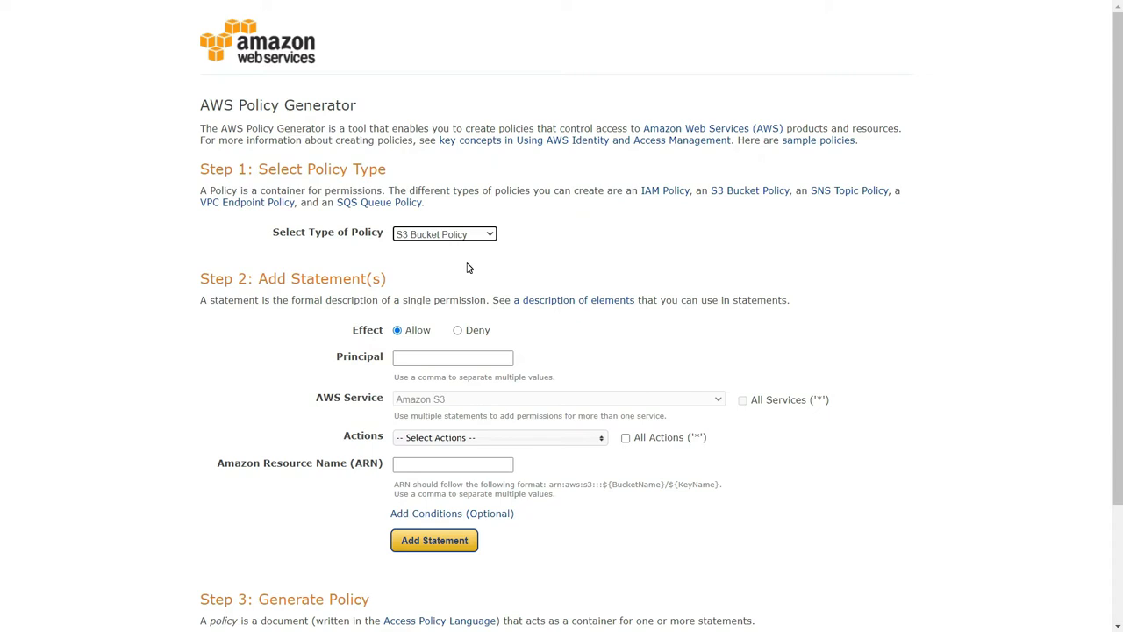
- Set the policy statement's effect to Deny and its principal to *
{"action": "left_click", "coordinate": [457, 331]}
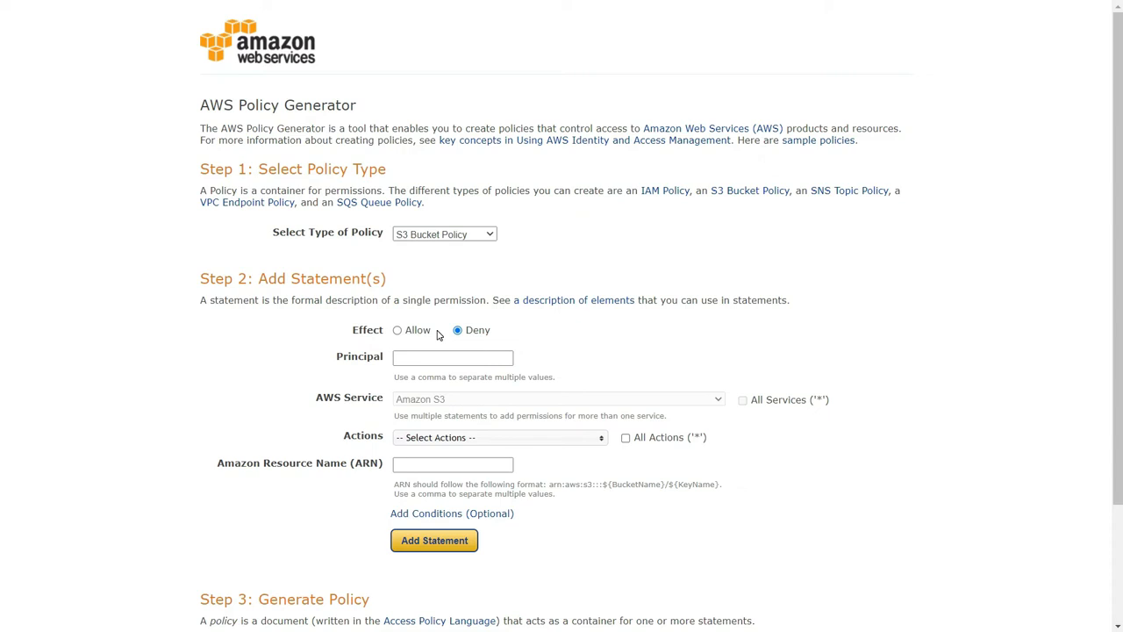
{"action": "left_click", "coordinate": [419, 356]}
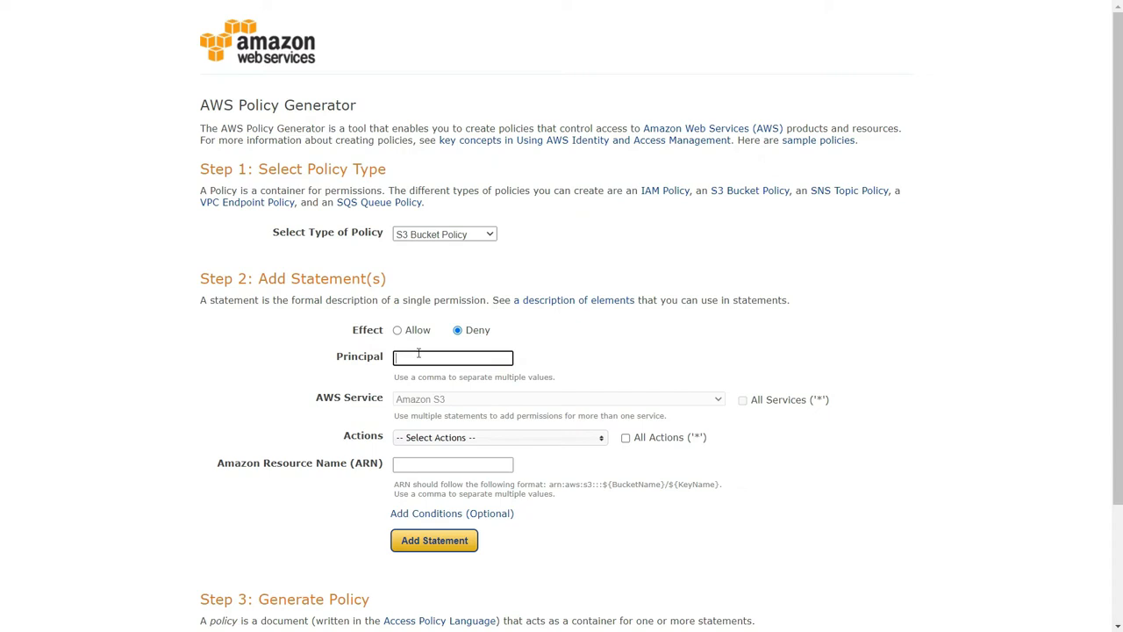
{"action": "type", "text": "*"}
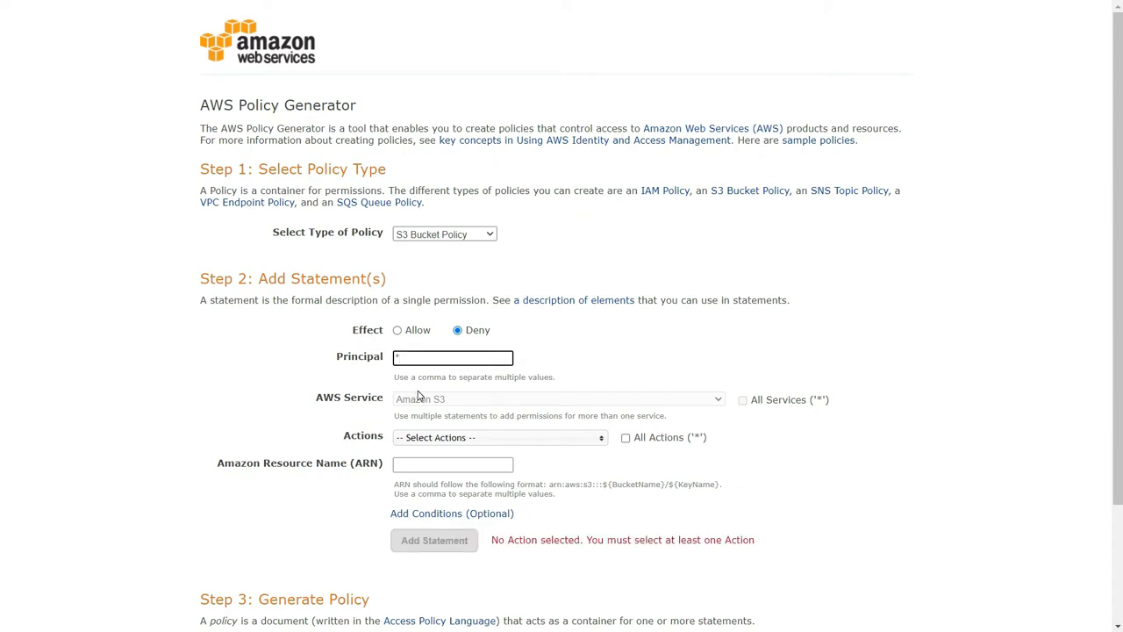
- Choose PutObject as the statement's only action
{"action": "left_click", "coordinate": [430, 438]}
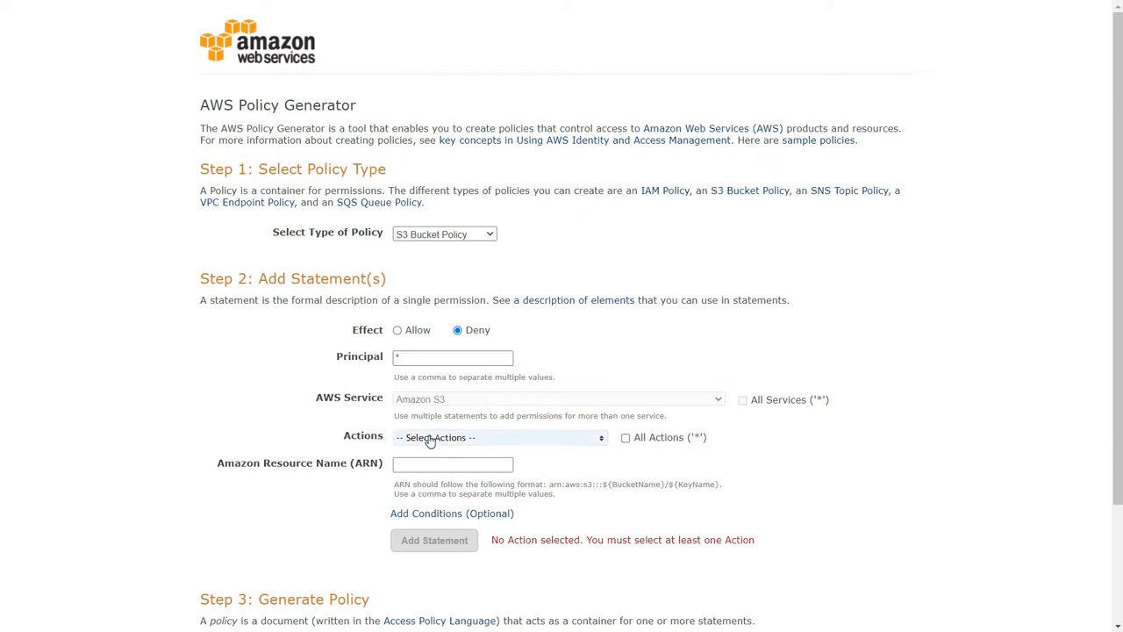
{"action": "scroll", "coordinate": [479, 497], "scroll_direction": "down", "scroll_amount": 3}
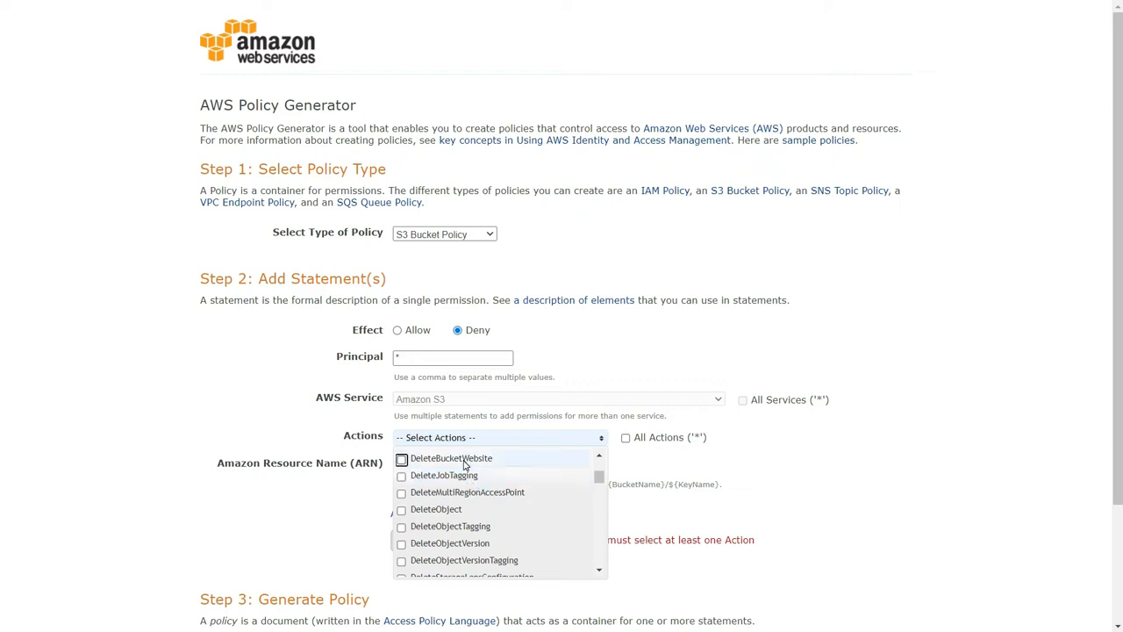
{"action": "scroll", "coordinate": [465, 492], "scroll_direction": "down", "scroll_amount": 15}
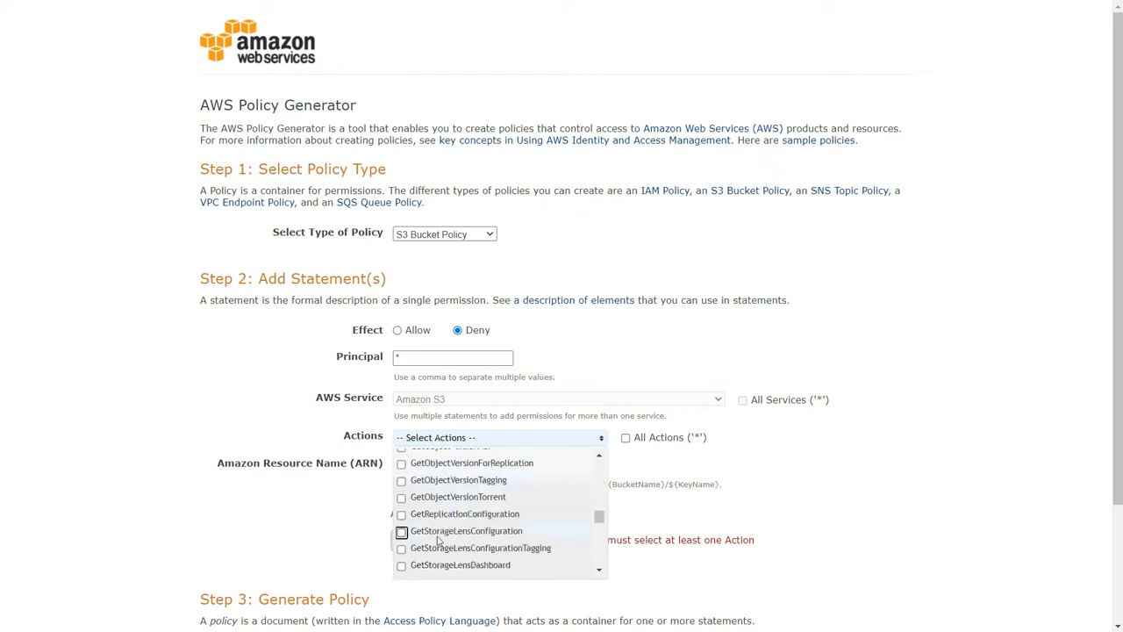
{"action": "scroll", "coordinate": [478, 521], "scroll_direction": "up", "scroll_amount": 2}
{"action": "scroll", "coordinate": [483, 518], "scroll_direction": "down", "scroll_amount": 8}
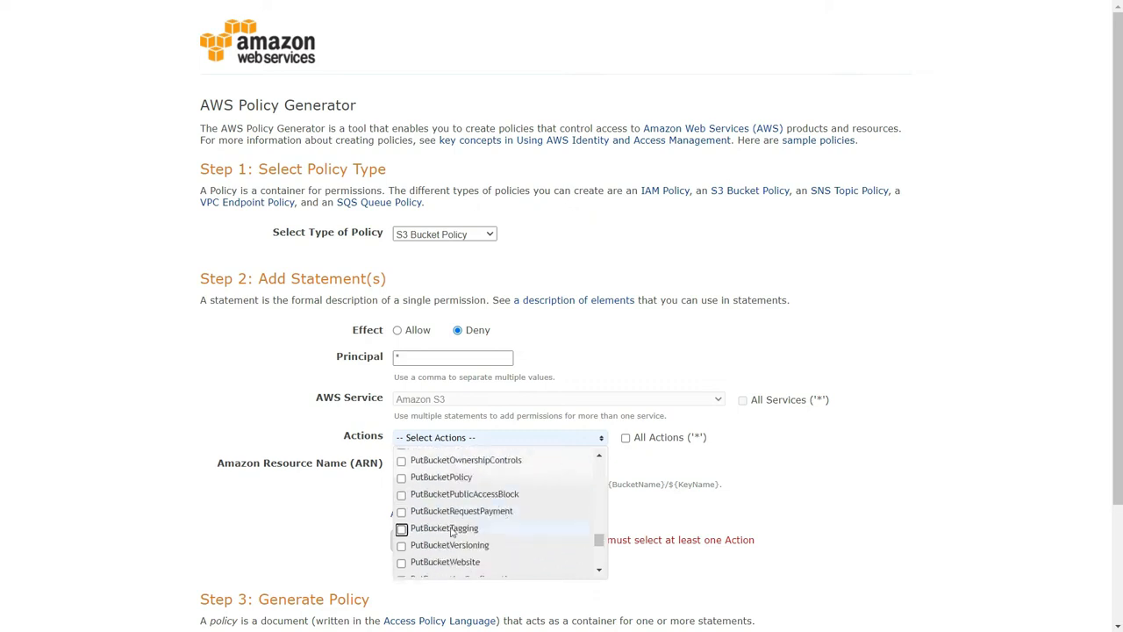
{"action": "left_click", "coordinate": [465, 551]}
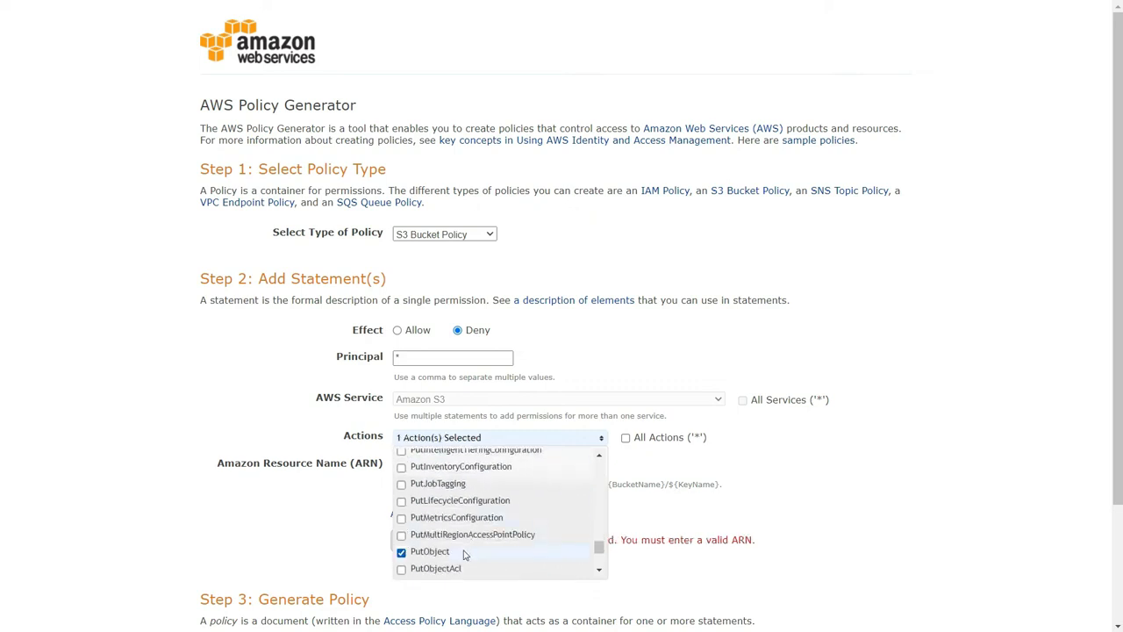
{"action": "left_click", "coordinate": [301, 525]}
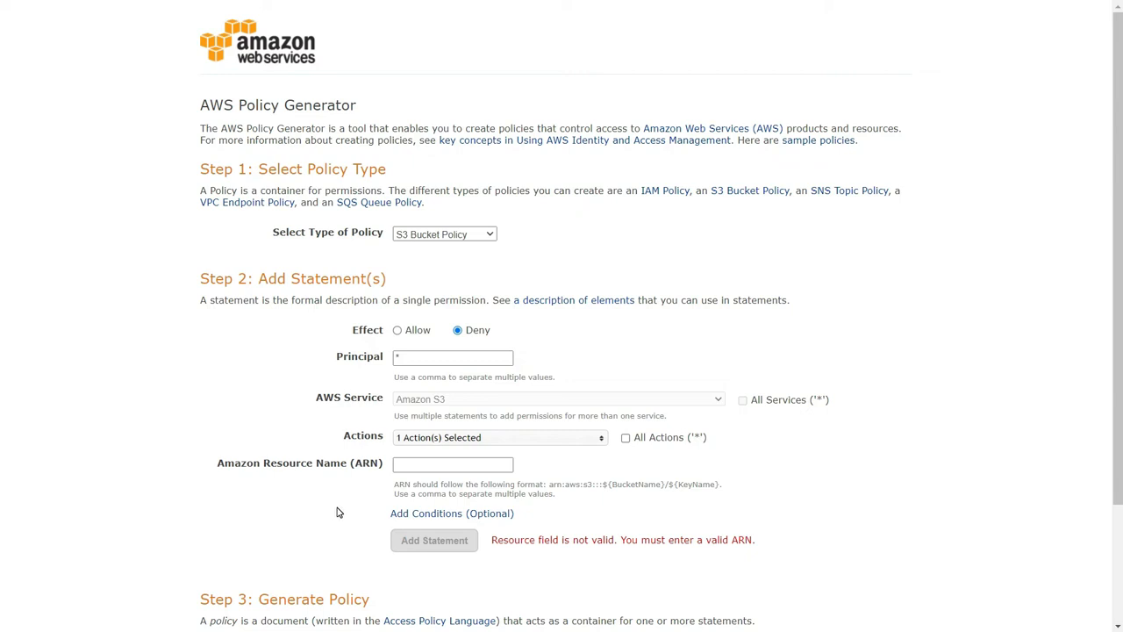
- Copy the bucket ARN from the bucket policy editor and enter arn:aws:s3:::demo-aws-buckets-2022/* as the statement's Amazon Resource Name
{"action": "key", "text": "ctrl+shift+Tab"}
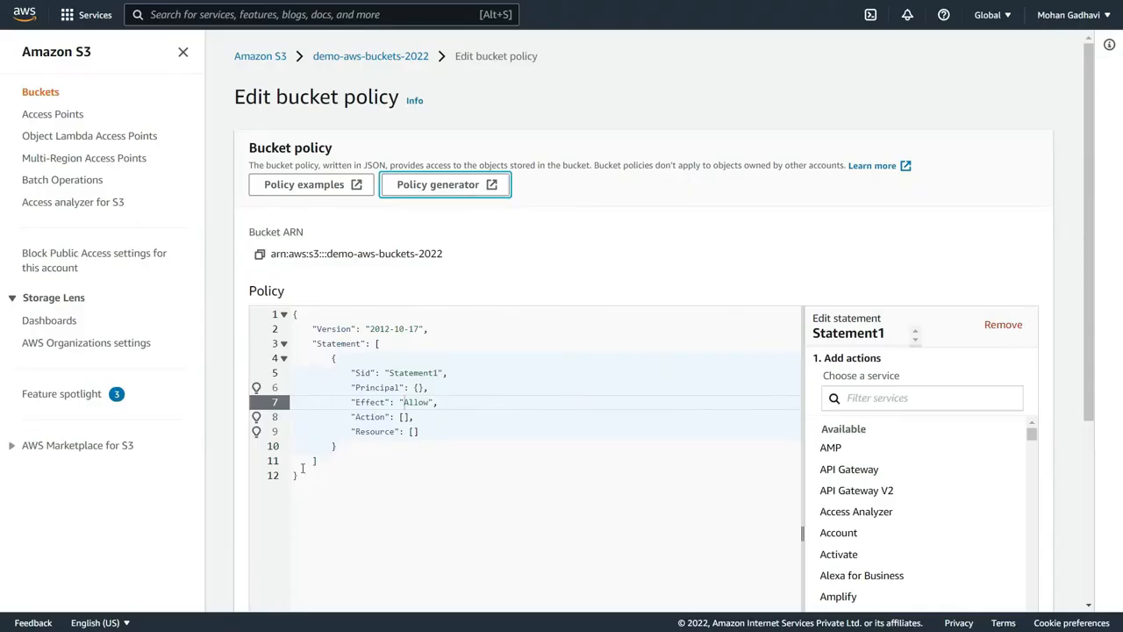
{"action": "left_click", "coordinate": [260, 254]}
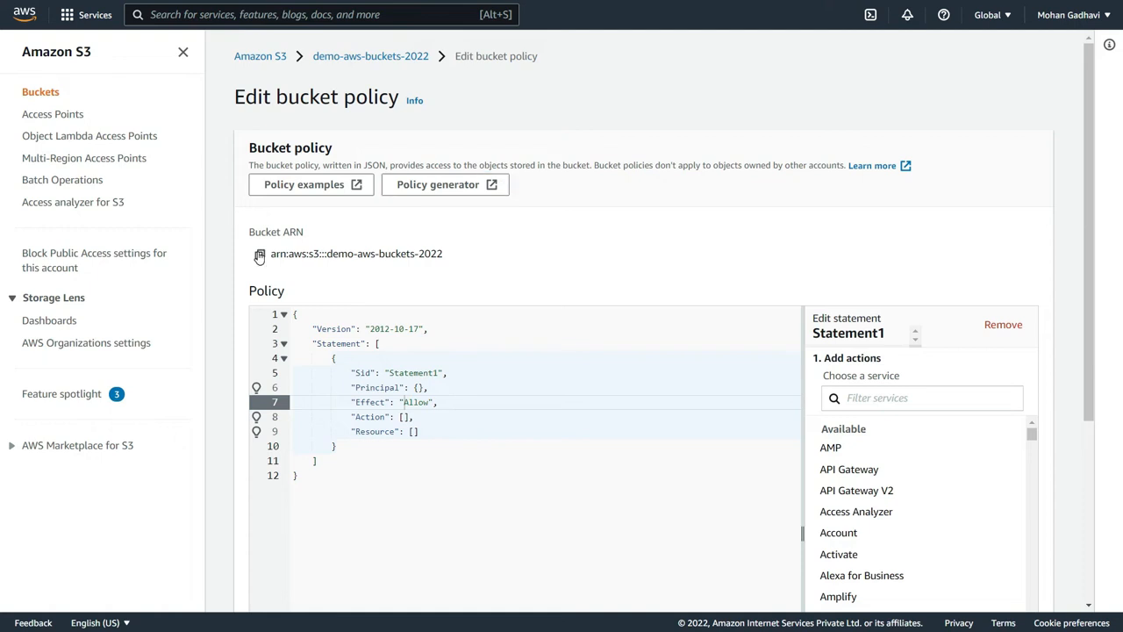
{"action": "left_click", "coordinate": [259, 254]}
{"action": "key", "text": "ctrl+Tab"}
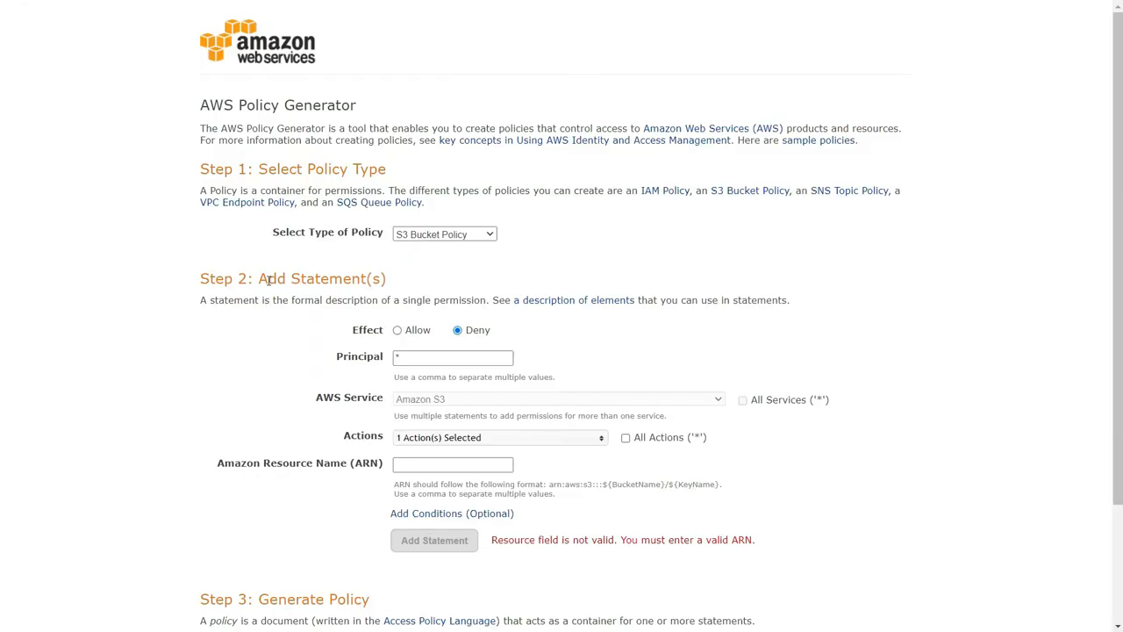
{"action": "left_click", "coordinate": [397, 464]}
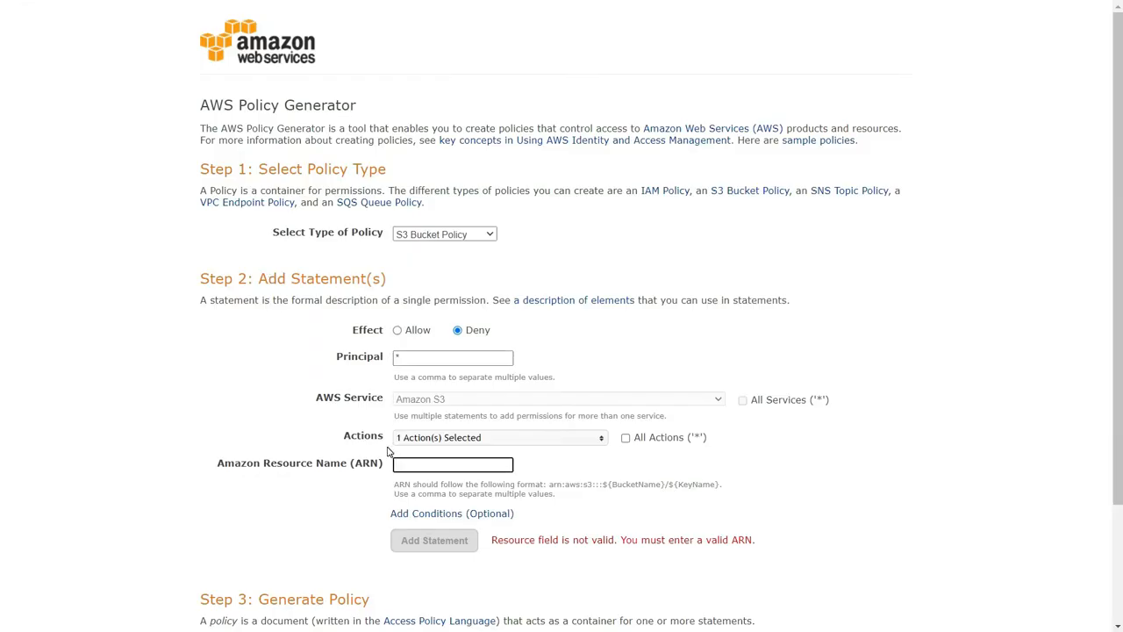
{"action": "key", "text": "ctrl+v"}
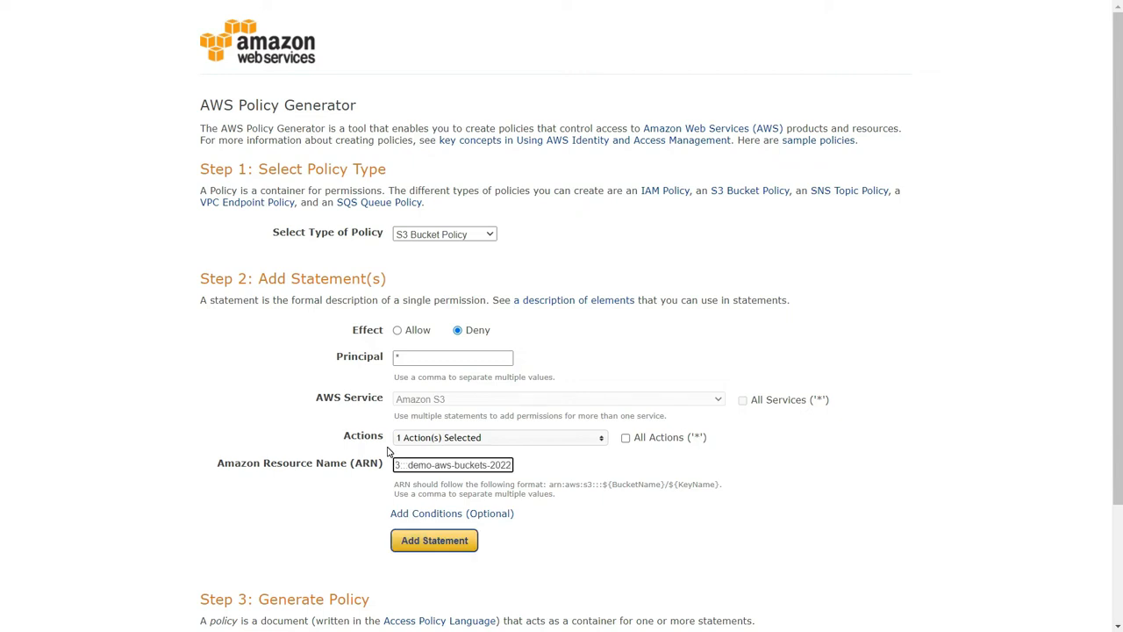
{"action": "type", "text": "/*"}
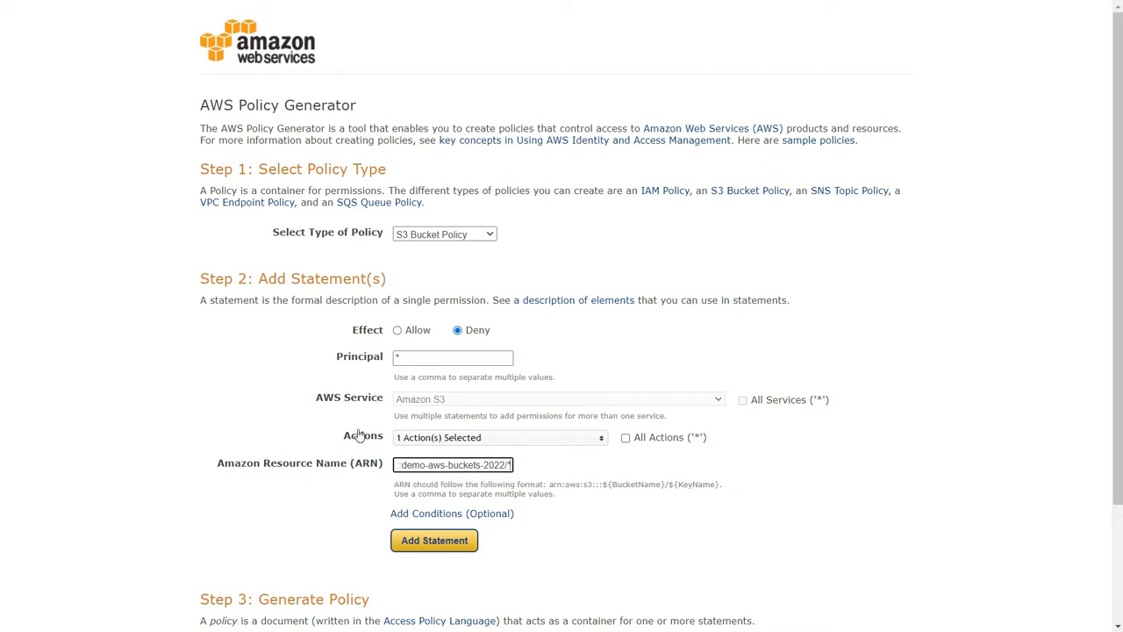
- Start an optional condition for the statement, using the Null condition with the key s3:x-amz-server-side-encryption
{"action": "left_click", "coordinate": [425, 514]}
{"action": "scroll", "coordinate": [426, 516], "scroll_direction": "down", "scroll_amount": 3}
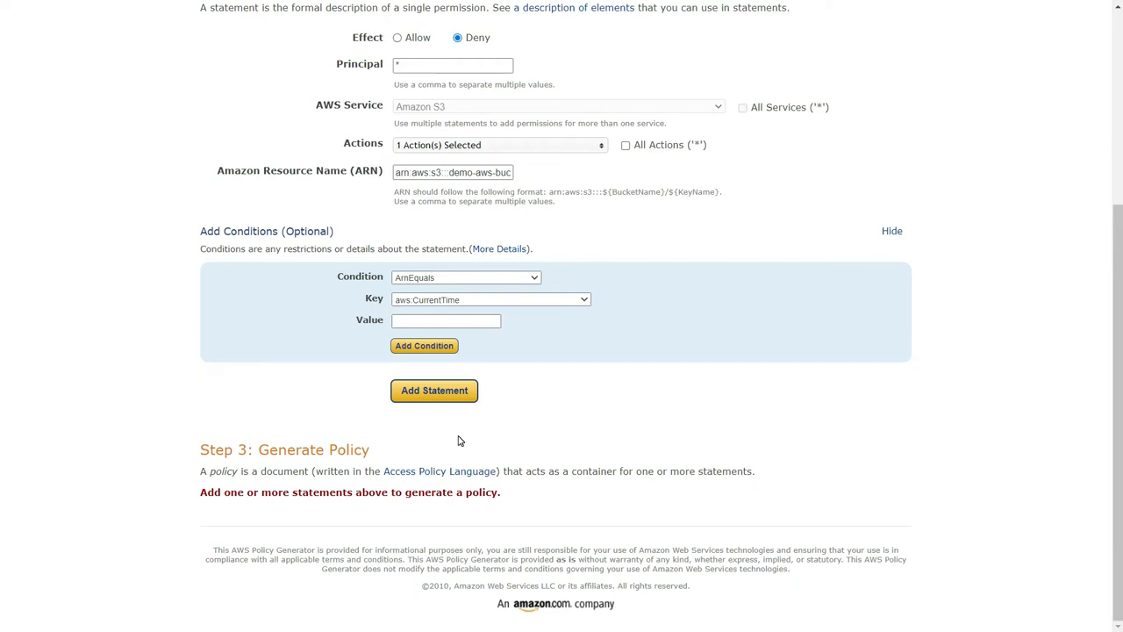
{"action": "left_click", "coordinate": [482, 279]}
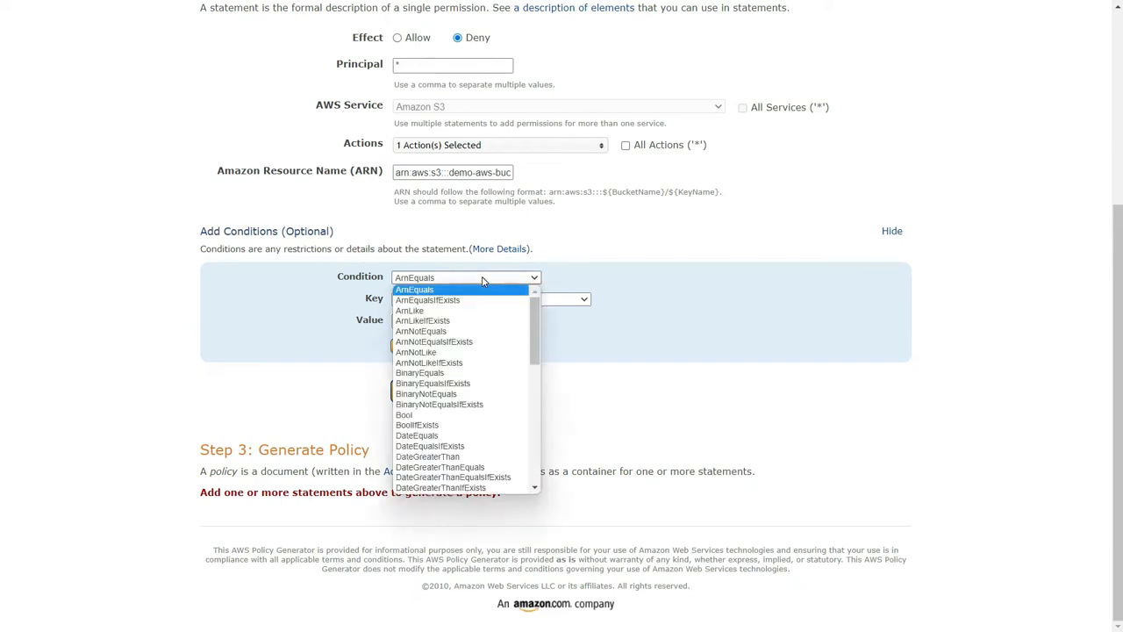
{"action": "scroll", "coordinate": [431, 386], "scroll_direction": "down", "scroll_amount": 3}
{"action": "left_click", "coordinate": [413, 314]}
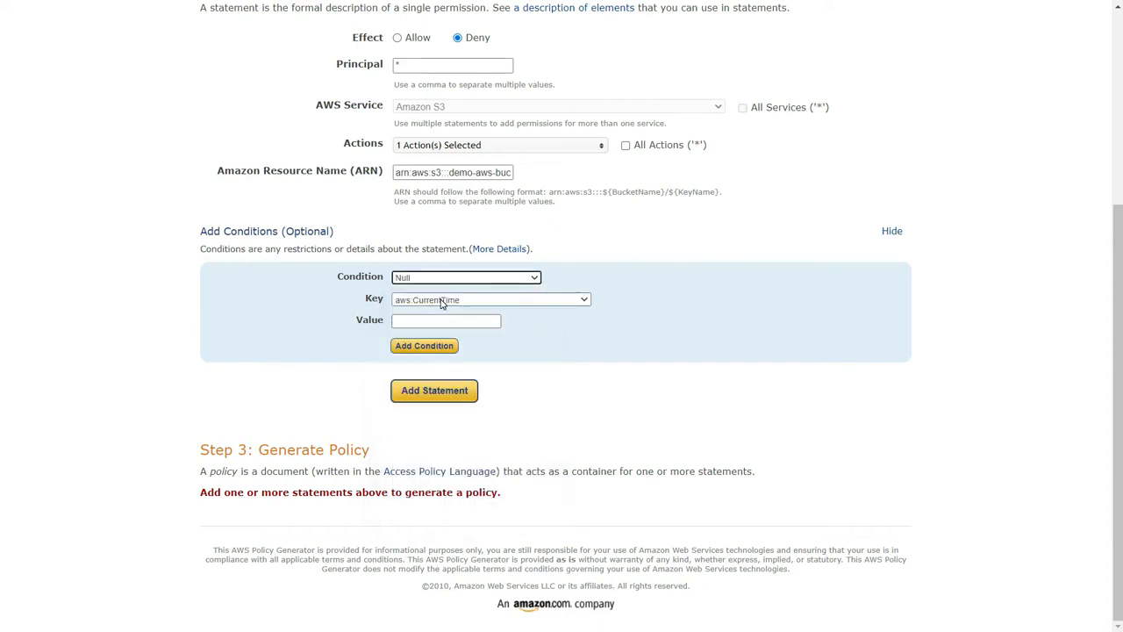
{"action": "left_click", "coordinate": [442, 301]}
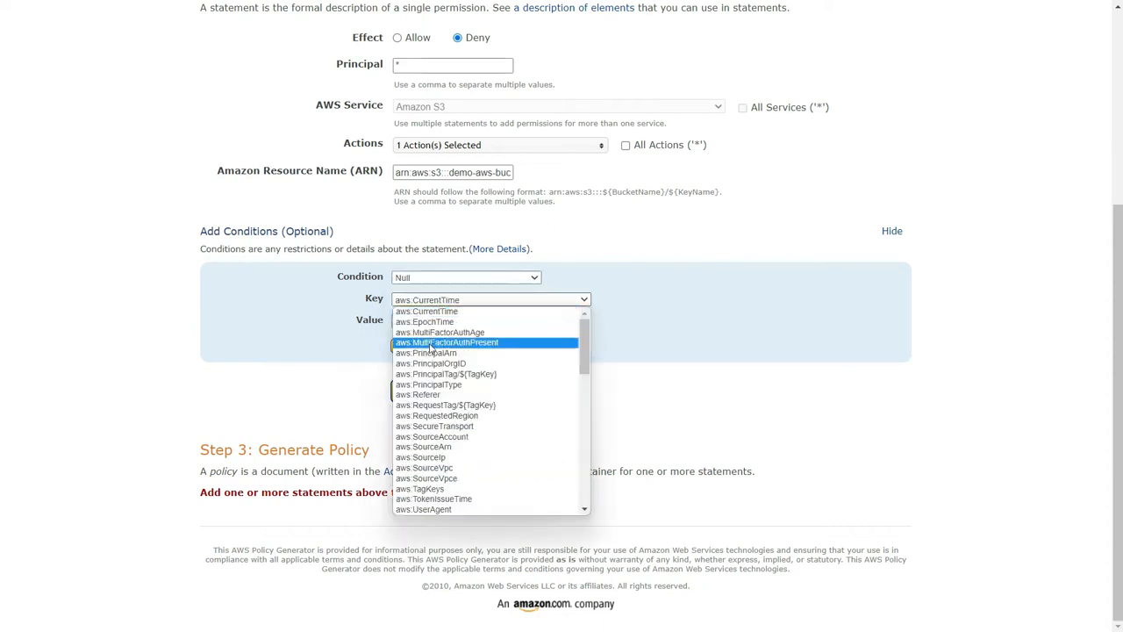
{"action": "scroll", "coordinate": [426, 492], "scroll_direction": "down", "scroll_amount": 5}
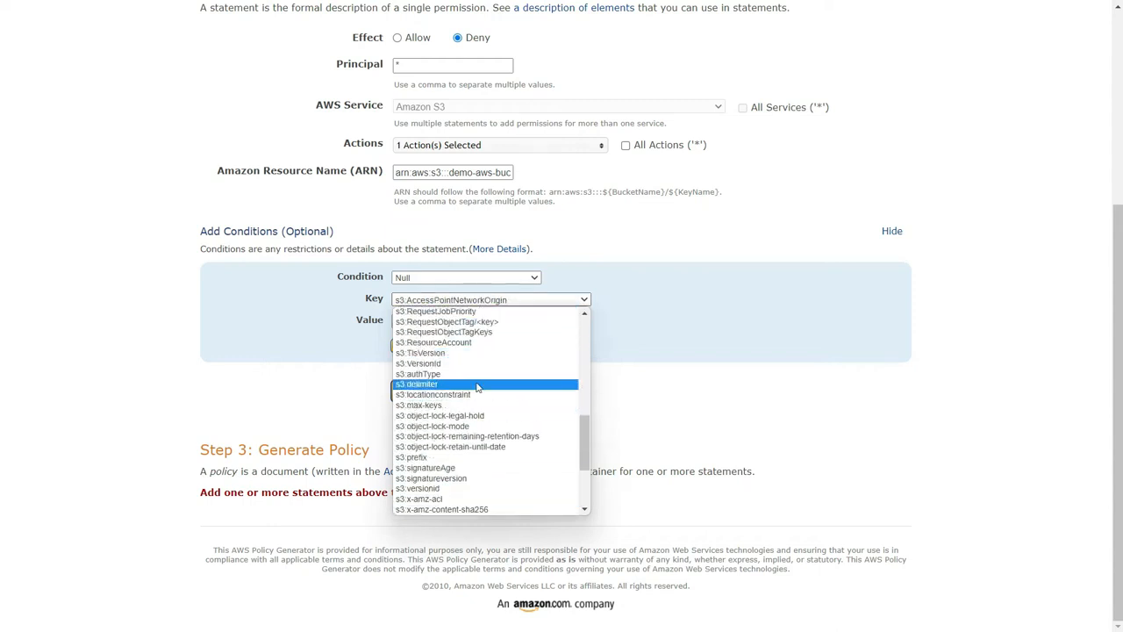
{"action": "scroll", "coordinate": [474, 434], "scroll_direction": "down", "scroll_amount": 4}
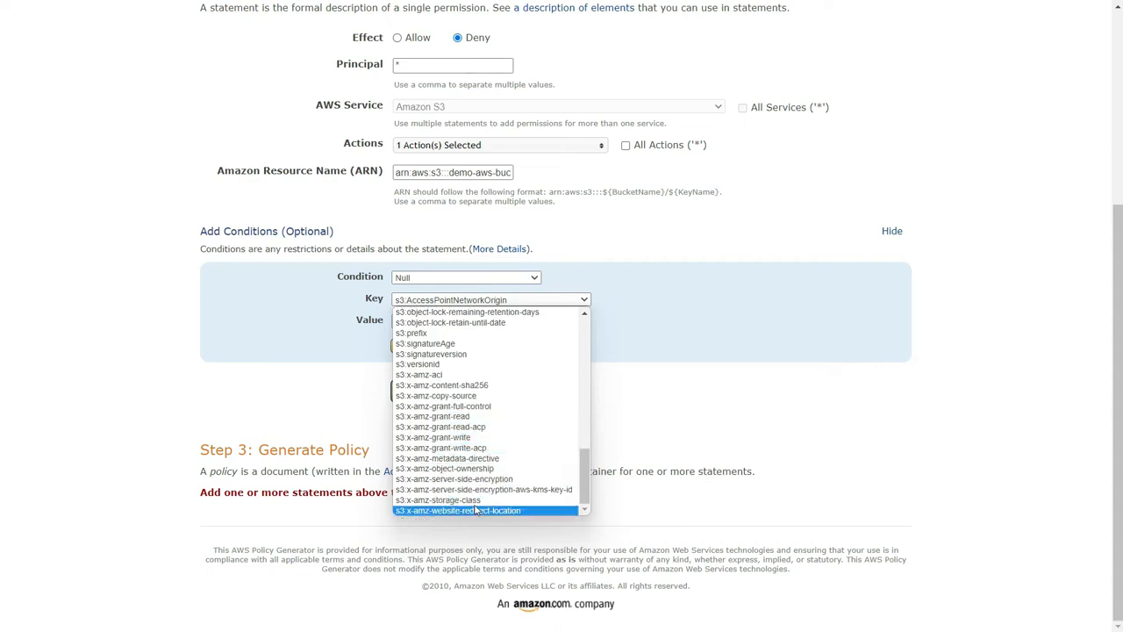
{"action": "left_click", "coordinate": [474, 479]}
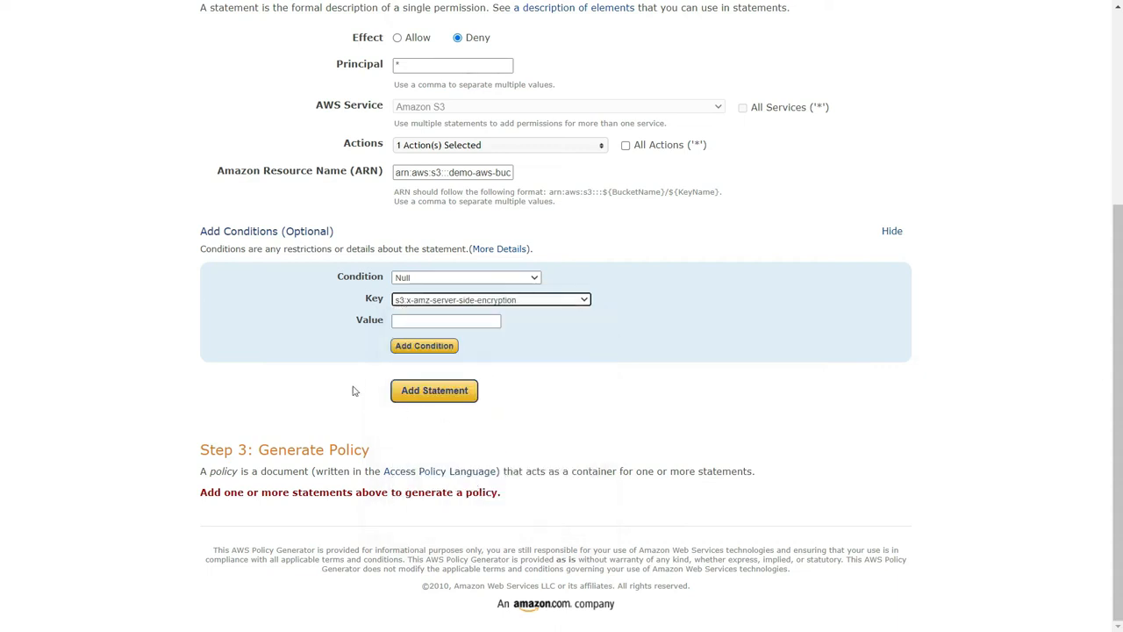
- Set the condition value to true, add the condition, and add the completed Deny statement to the policy
{"action": "left_click", "coordinate": [404, 323]}
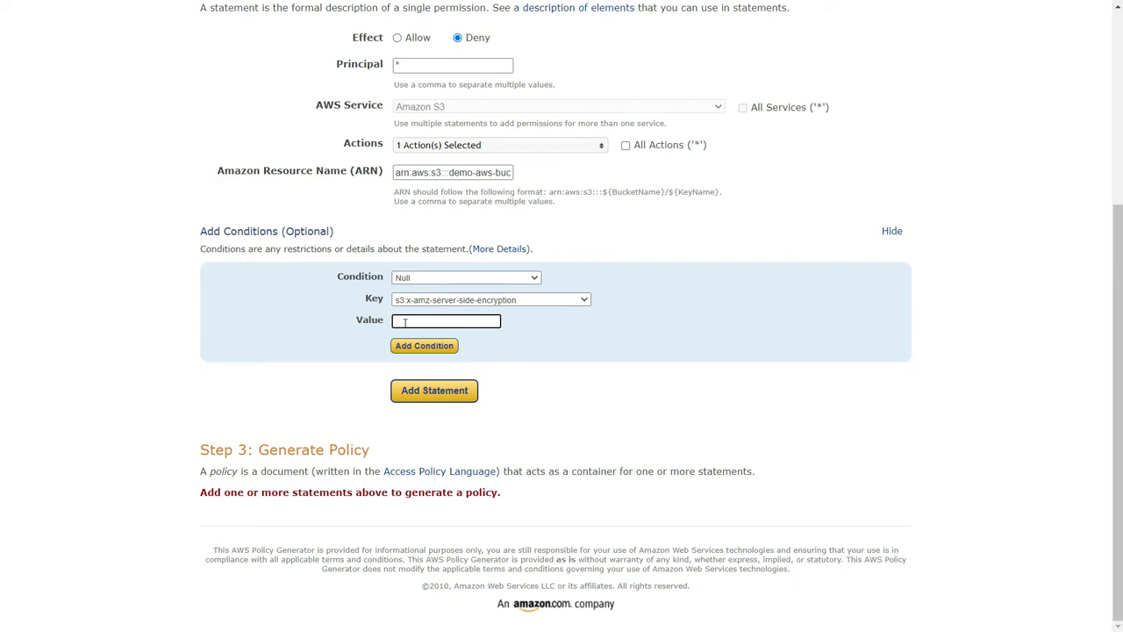
{"action": "type", "text": "true"}
{"action": "left_click", "coordinate": [409, 347]}
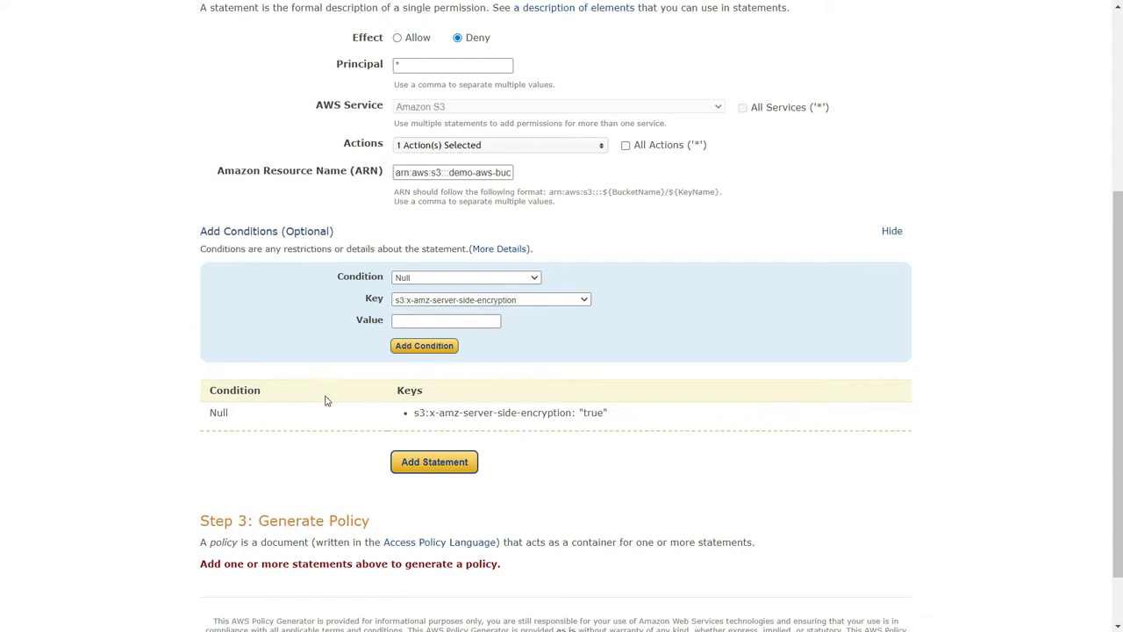
{"action": "left_click", "coordinate": [410, 459]}
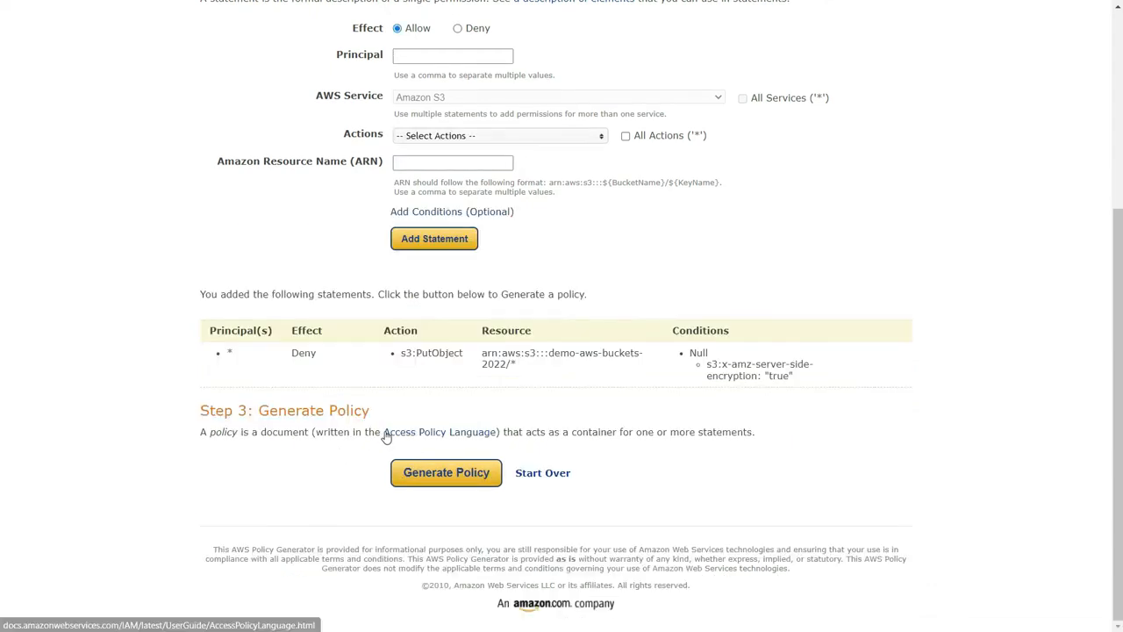
- Set up a second statement with the effect Deny and the principal *
{"action": "scroll", "coordinate": [389, 431], "scroll_direction": "up", "scroll_amount": 4}
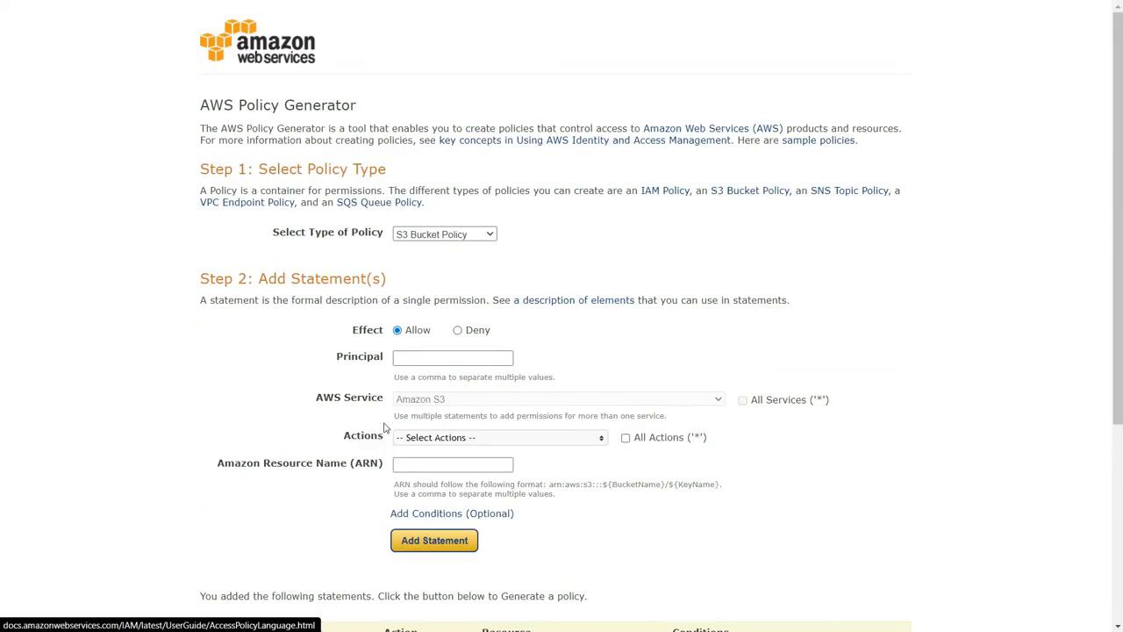
{"action": "left_click", "coordinate": [458, 331]}
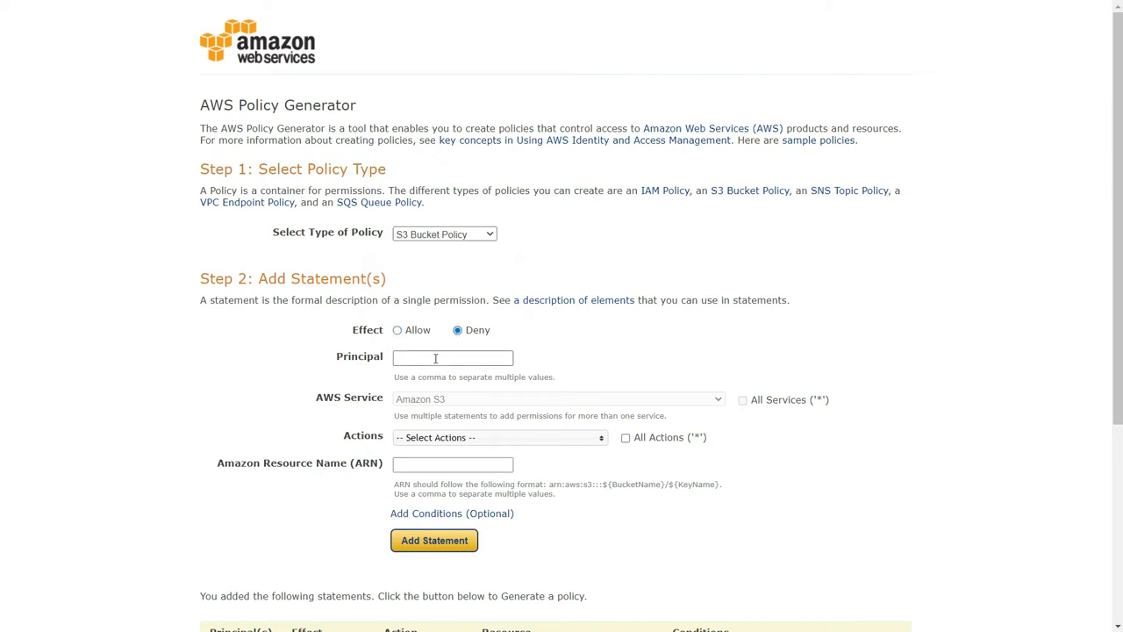
{"action": "left_click", "coordinate": [433, 354]}
{"action": "type", "text": "*"}
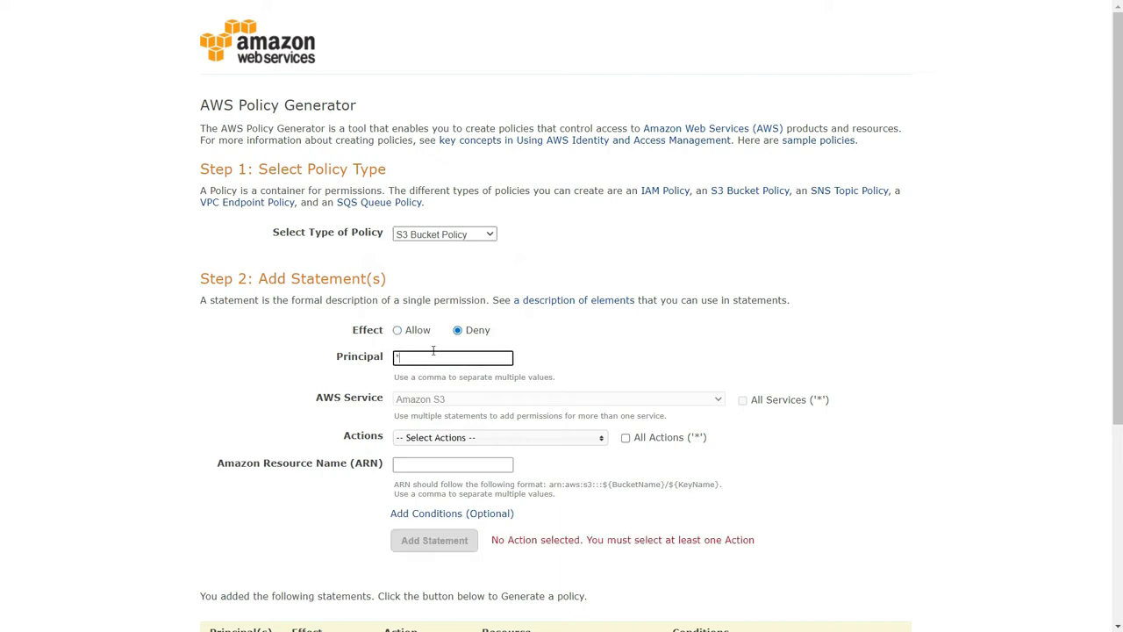
- Select PutObject as the second statement's only action
{"action": "left_click", "coordinate": [461, 437]}
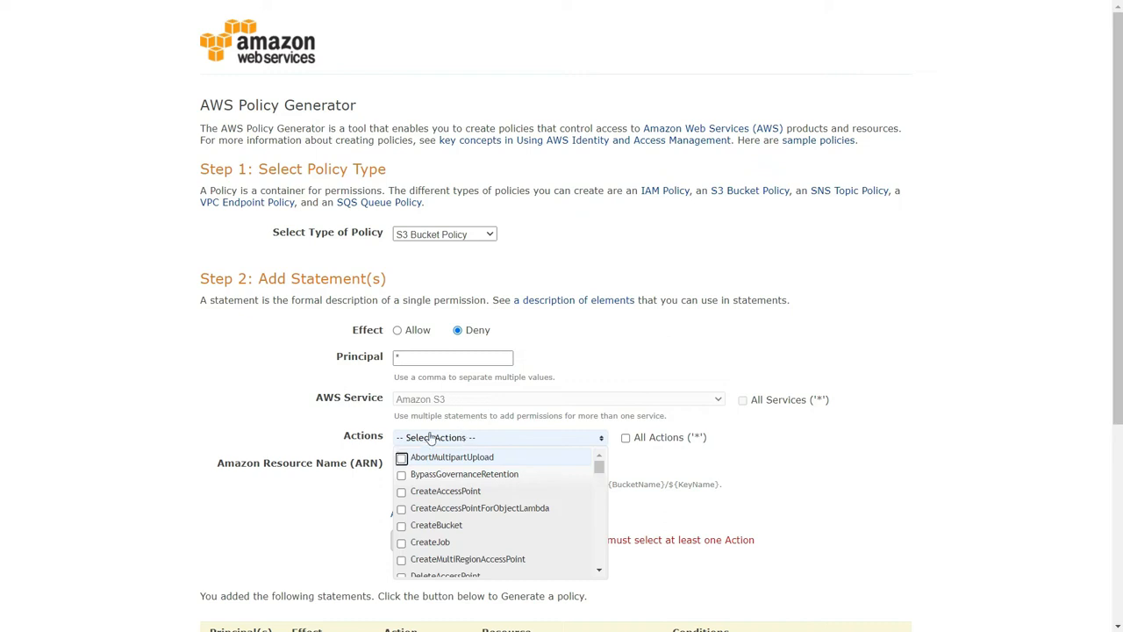
{"action": "scroll", "coordinate": [507, 480], "scroll_direction": "down", "scroll_amount": 10}
{"action": "scroll", "coordinate": [506, 480], "scroll_direction": "down", "scroll_amount": 10}
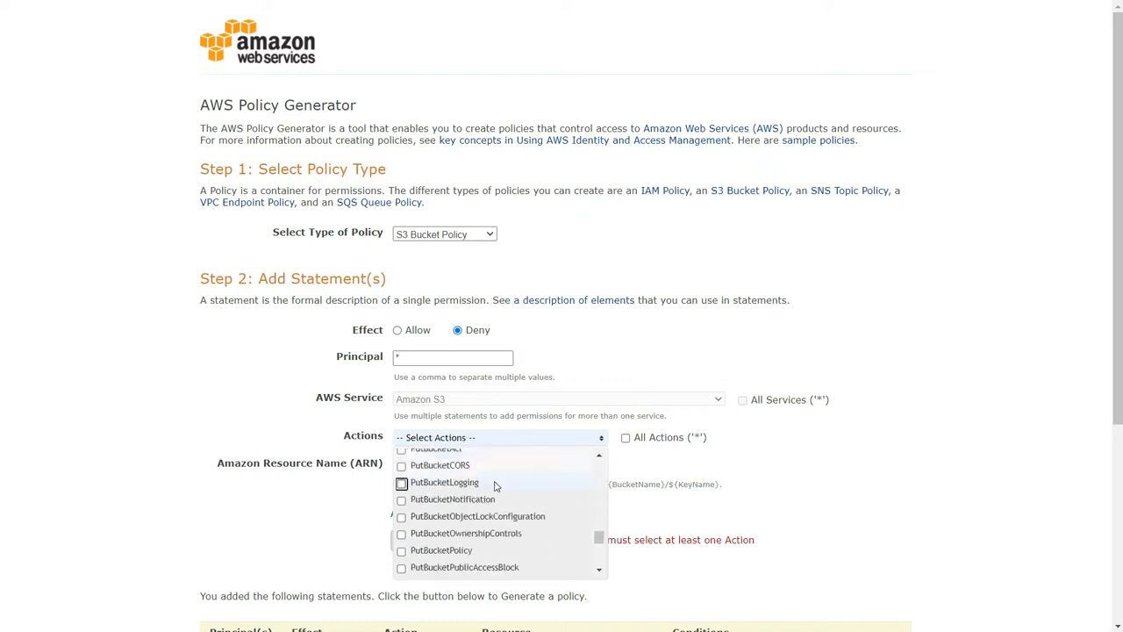
{"action": "left_click", "coordinate": [460, 550]}
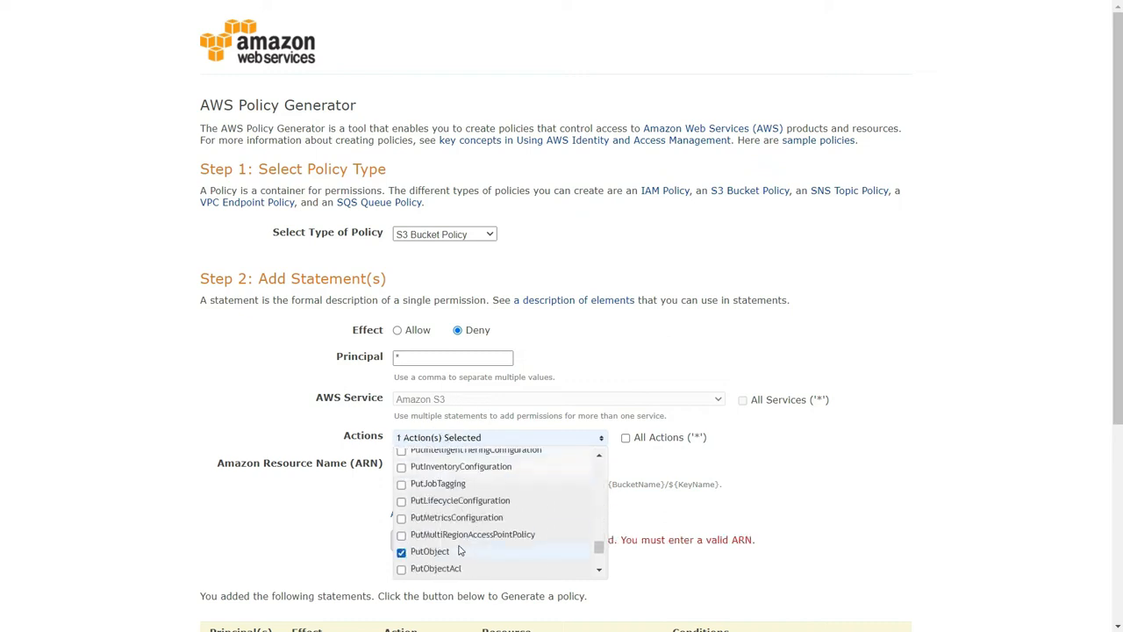
{"action": "left_click", "coordinate": [371, 505]}
- Enter the copied bucket ARN followed by /* as the second statement's Amazon Resource Name
{"action": "left_click", "coordinate": [447, 463]}
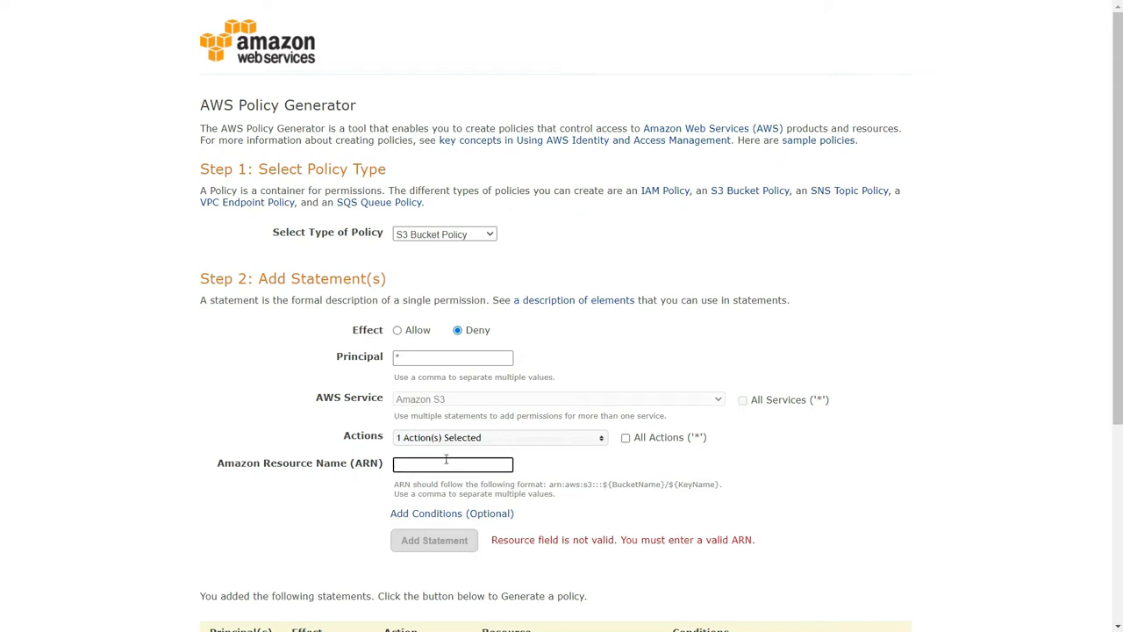
{"action": "key", "text": "ctrl+v"}
{"action": "type", "text": "/"}
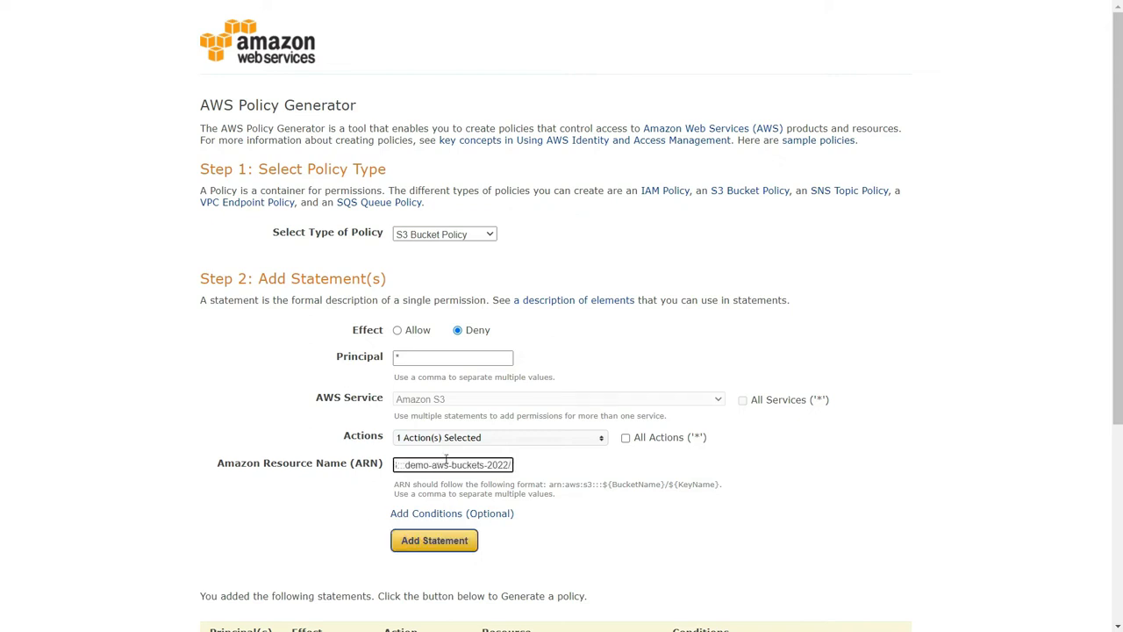
{"action": "type", "text": "*"}
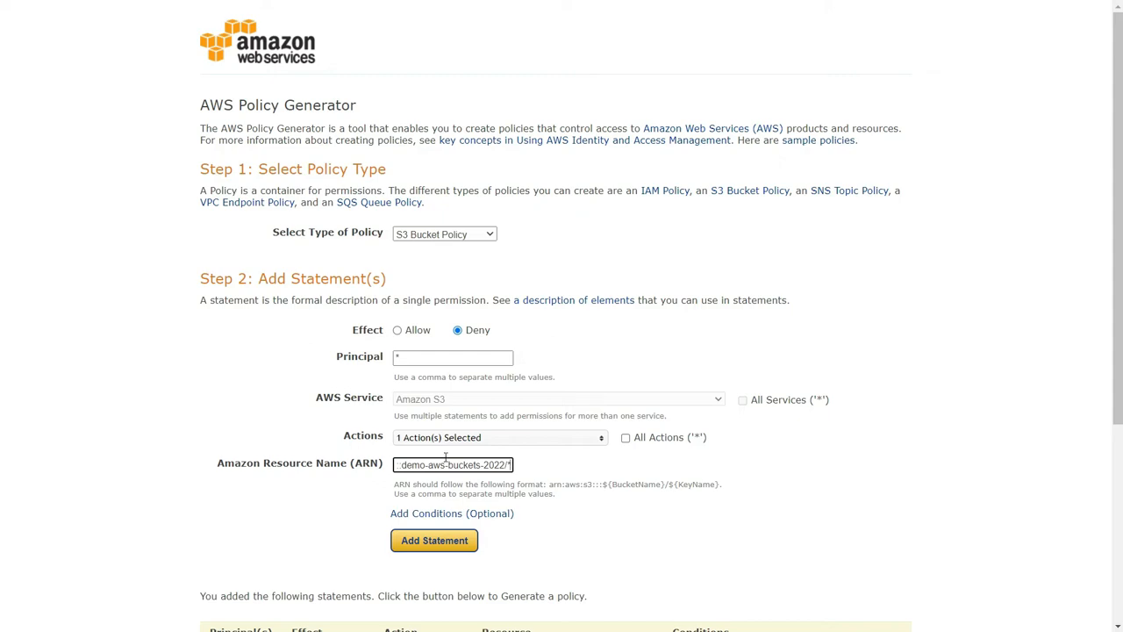
- Start an optional condition for the second statement, using StringNotEquals with the key s3:x-amz-server-side-encryption
{"action": "left_click", "coordinate": [441, 514]}
{"action": "scroll", "coordinate": [446, 521], "scroll_direction": "down", "scroll_amount": 5}
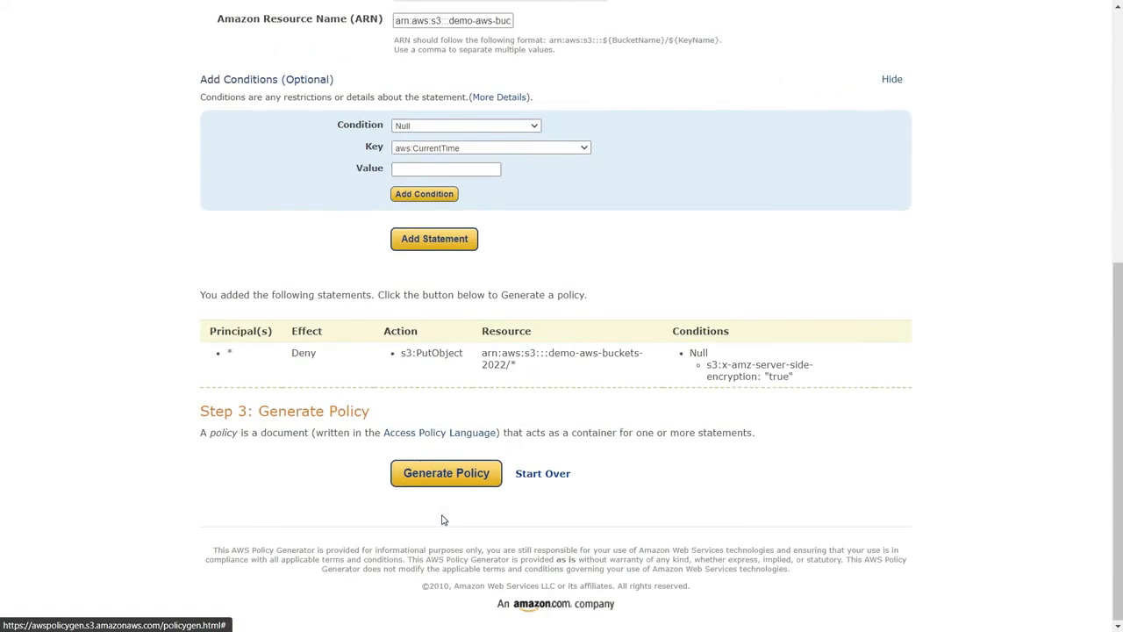
{"action": "left_click", "coordinate": [432, 128]}
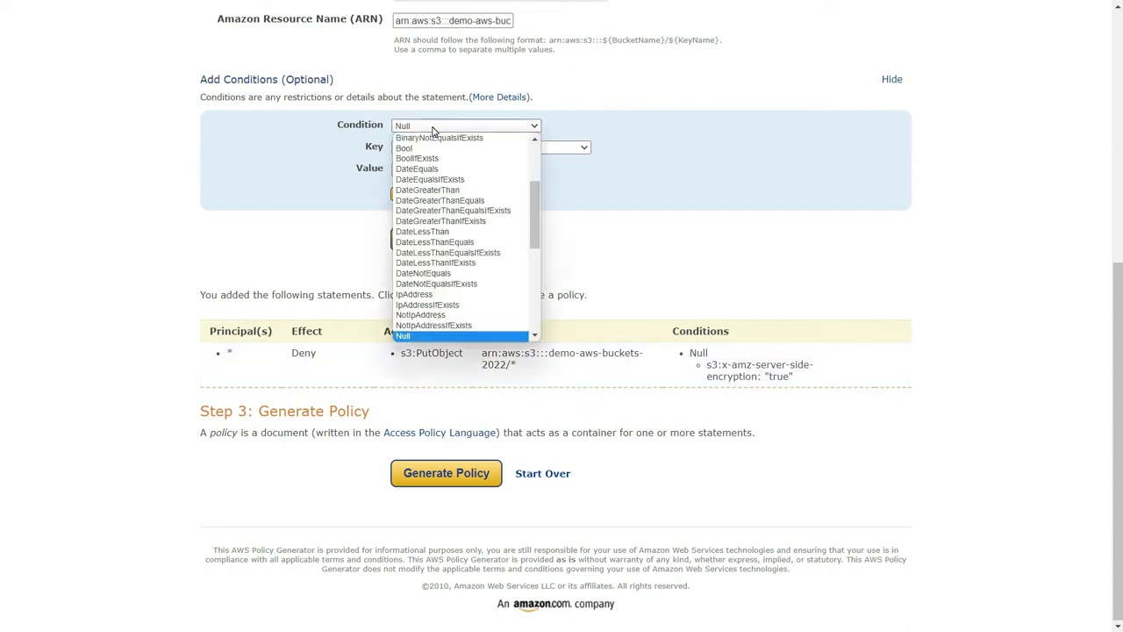
{"action": "key", "text": "Down"}
{"action": "key", "text": "Down"}
{"action": "key", "text": "Down"}
{"action": "key", "text": "Down"}
{"action": "key", "text": "Down"}
{"action": "key", "text": "Down"}
{"action": "key", "text": "Down"}
{"action": "key", "text": "Down"}
{"action": "key", "text": "Down"}
{"action": "key", "text": "Down"}
{"action": "key", "text": "Down"}
{"action": "key", "text": "Down"}
{"action": "key", "text": "Down"}
{"action": "key", "text": "Down"}
{"action": "key", "text": "Down"}
{"action": "key", "text": "Down"}
{"action": "key", "text": "Down"}
{"action": "key", "text": "Down"}
{"action": "key", "text": "Down"}
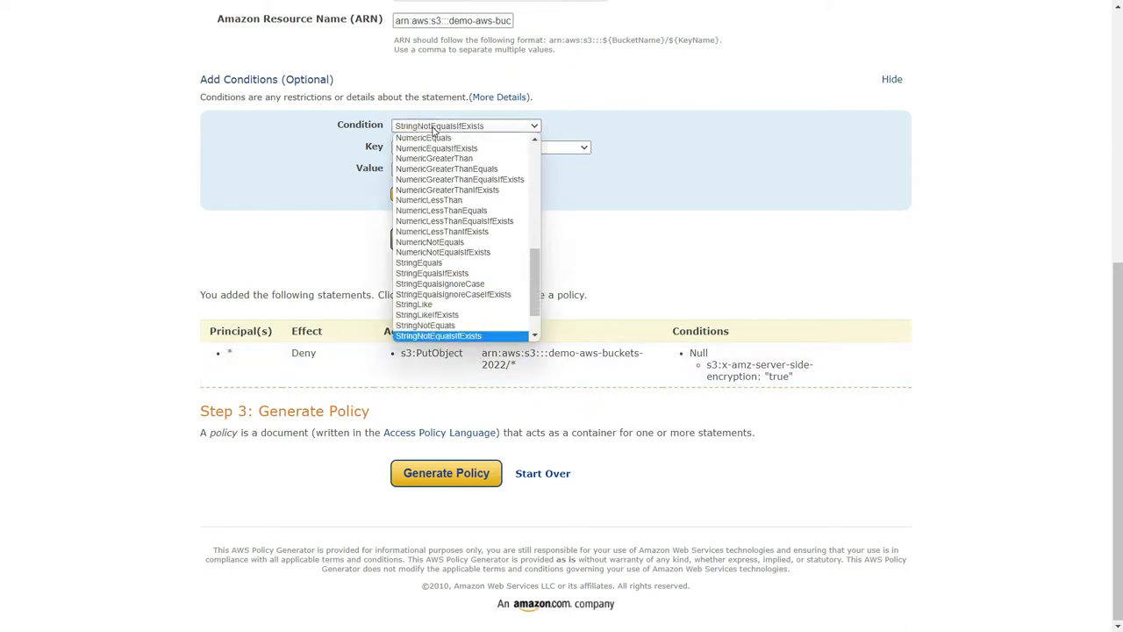
{"action": "key", "text": "Return"}
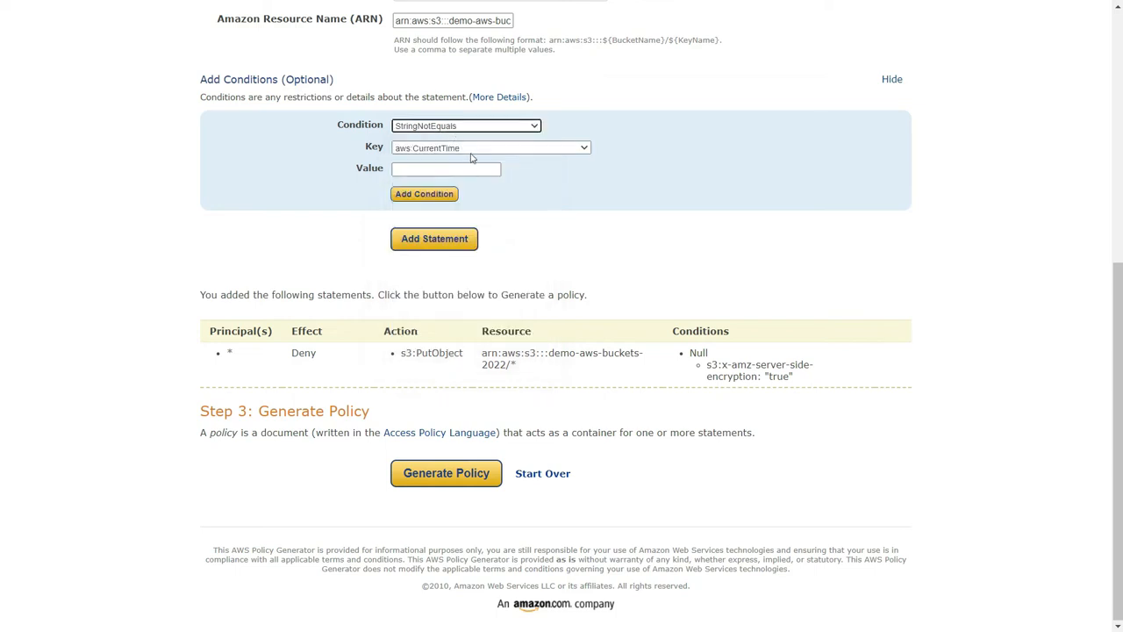
{"action": "left_click", "coordinate": [470, 151]}
{"action": "key", "text": "s"}
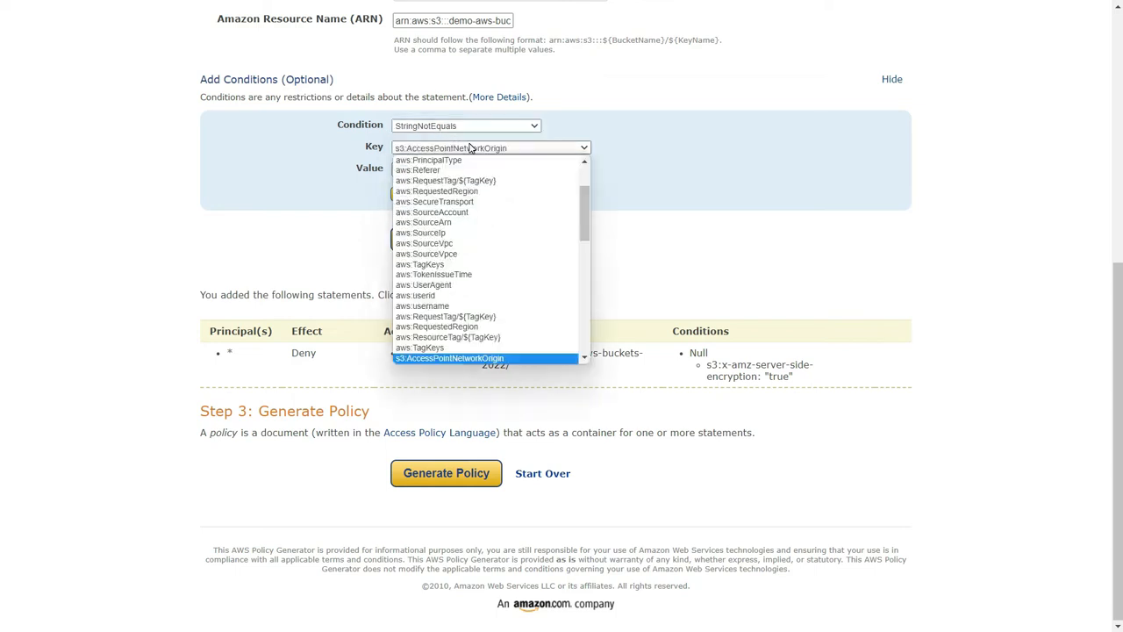
{"action": "scroll", "coordinate": [518, 246], "scroll_direction": "down", "scroll_amount": 5}
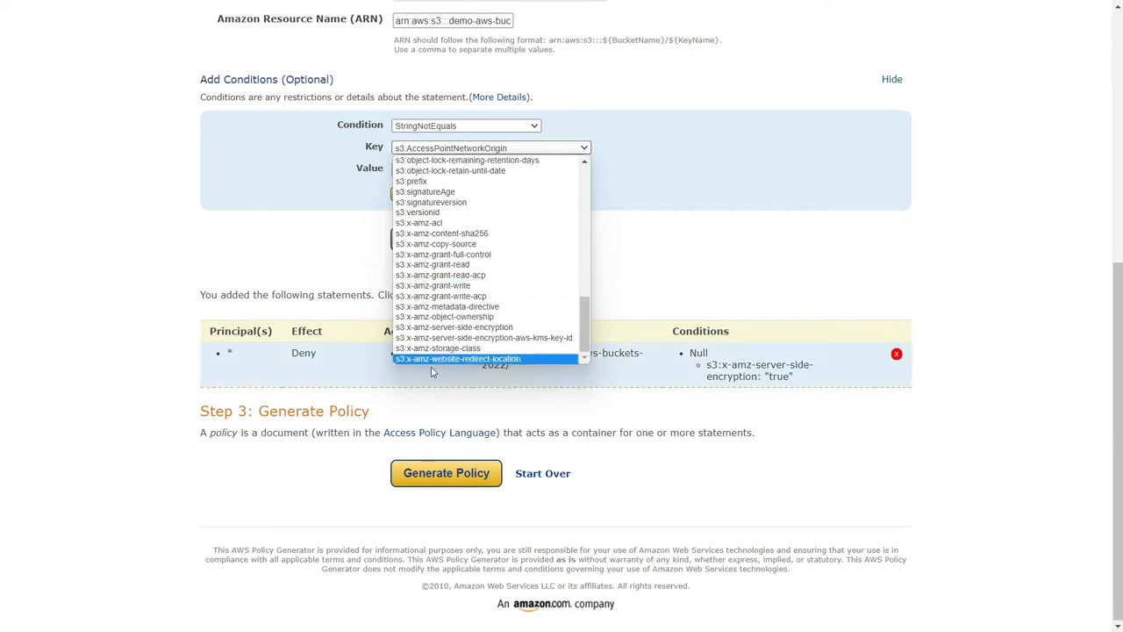
{"action": "left_click", "coordinate": [443, 326]}
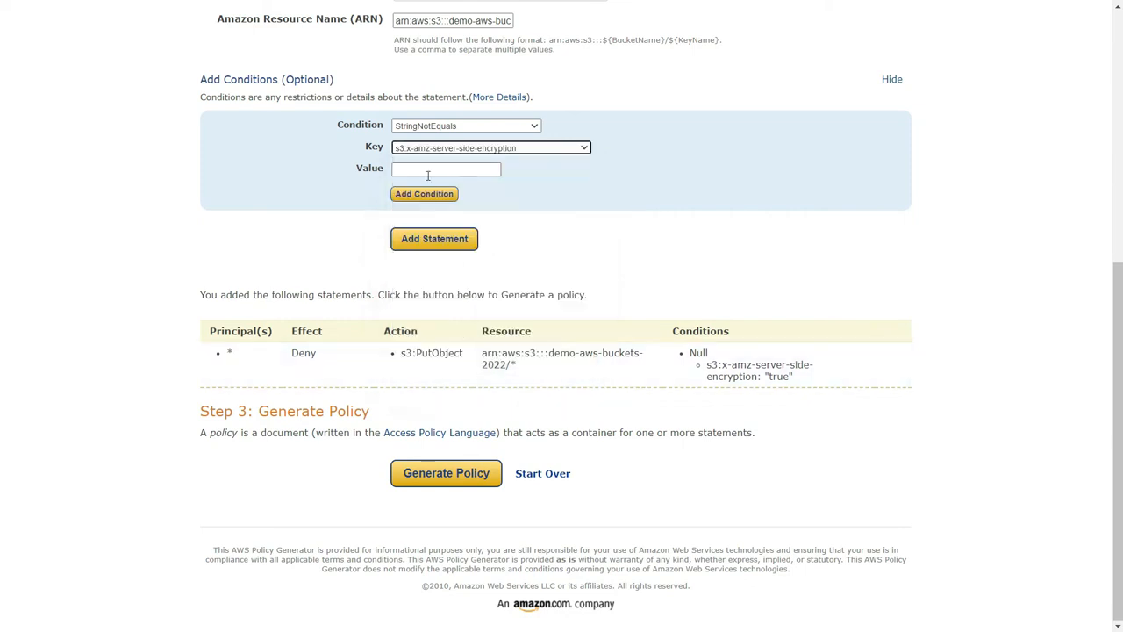
- Set the condition value to AES256, add the condition, and add the second Deny statement to the policy
{"action": "left_click", "coordinate": [427, 171]}
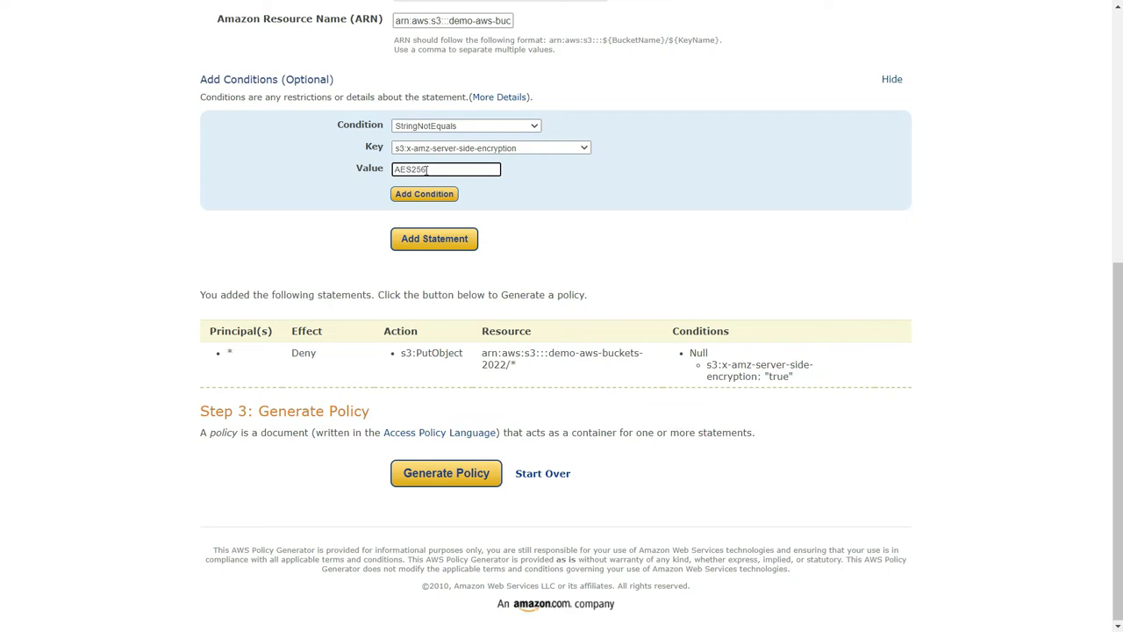
{"action": "left_click", "coordinate": [424, 194]}
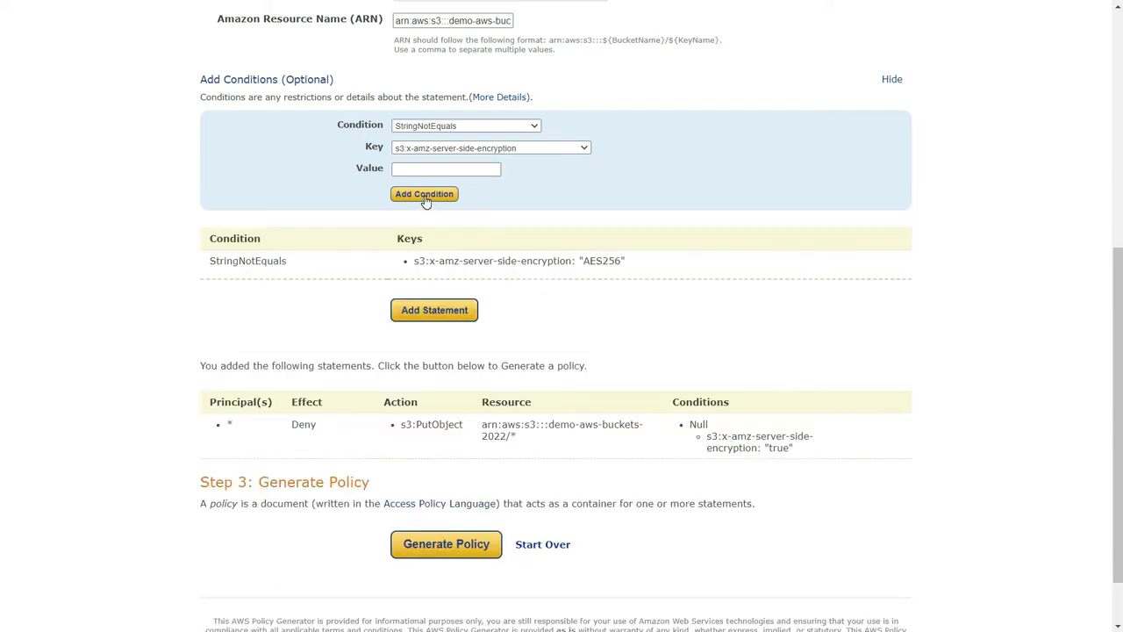
{"action": "left_click", "coordinate": [399, 311]}
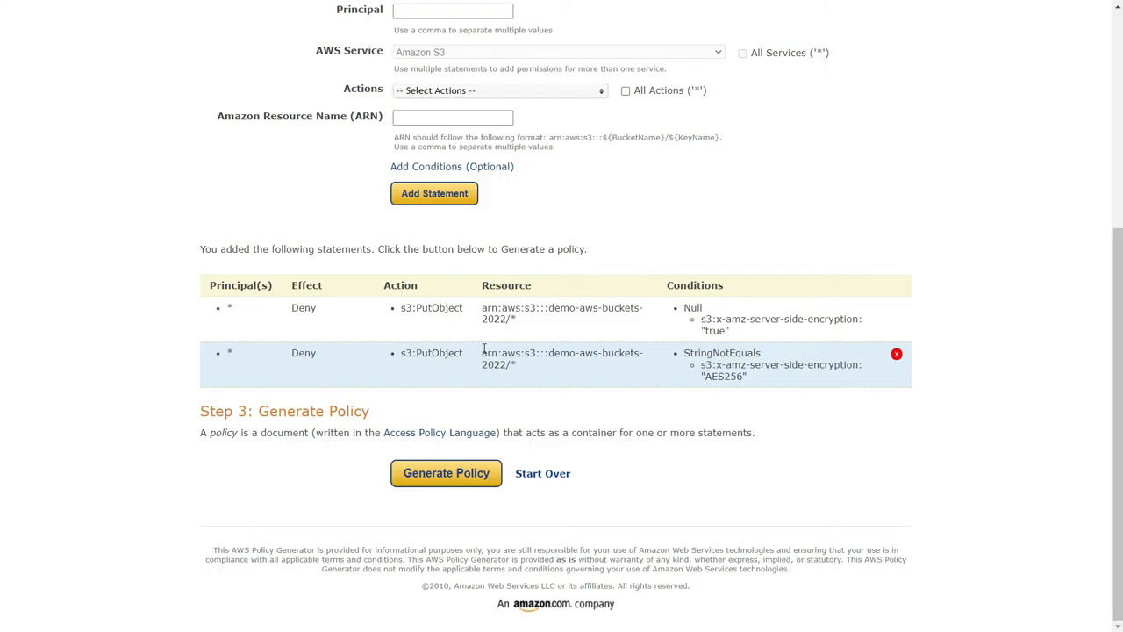
- Generate the policy, replace the whole JSON in the S3 bucket policy editor with it, and save the changes
{"action": "left_click", "coordinate": [446, 472]}
{"action": "left_click_drag", "start_coordinate": [330, 232], "coordinate": [434, 315]}
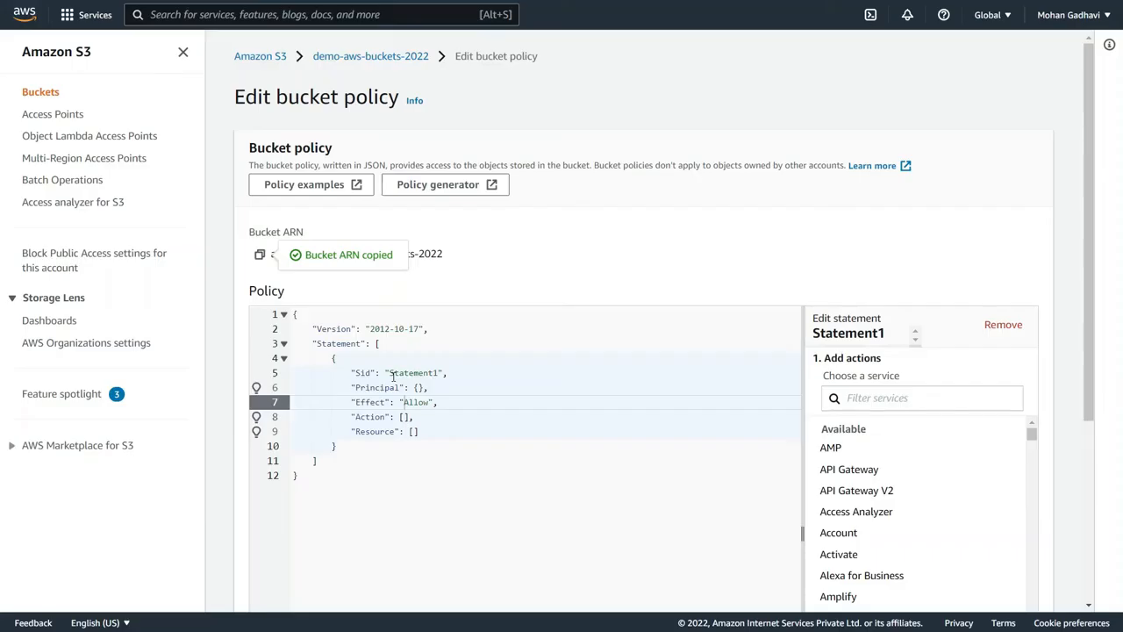
{"action": "key", "text": "ctrl+a"}
{"action": "key", "text": "ctrl+v"}
{"action": "scroll", "coordinate": [374, 363], "scroll_direction": "down", "scroll_amount": 5}
{"action": "left_click", "coordinate": [1003, 587]}
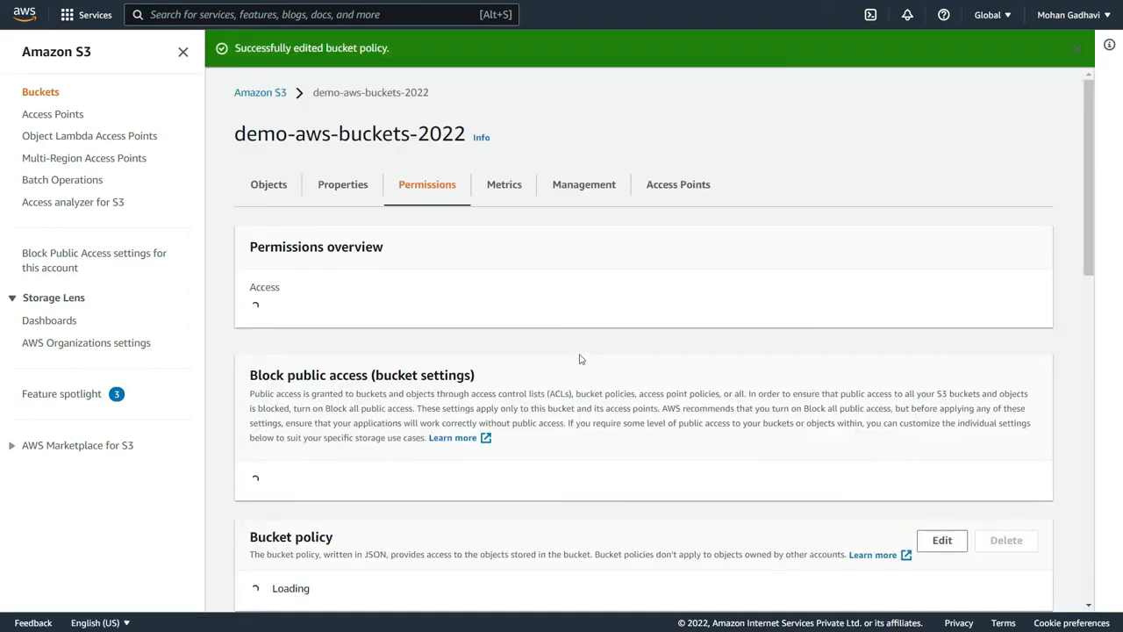
- Review the saved bucket policy and start an upload from the bucket's object list
{"action": "scroll", "coordinate": [579, 360], "scroll_direction": "down", "scroll_amount": 5}
{"action": "scroll", "coordinate": [580, 354], "scroll_direction": "up", "scroll_amount": 3}
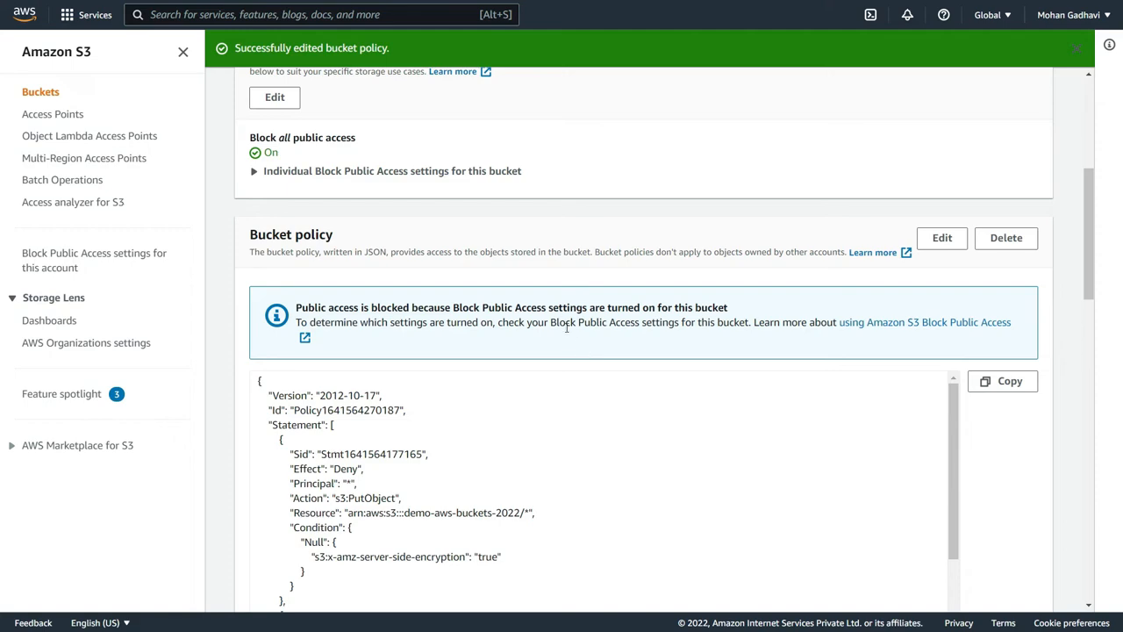
{"action": "scroll", "coordinate": [566, 327], "scroll_direction": "up", "scroll_amount": 4}
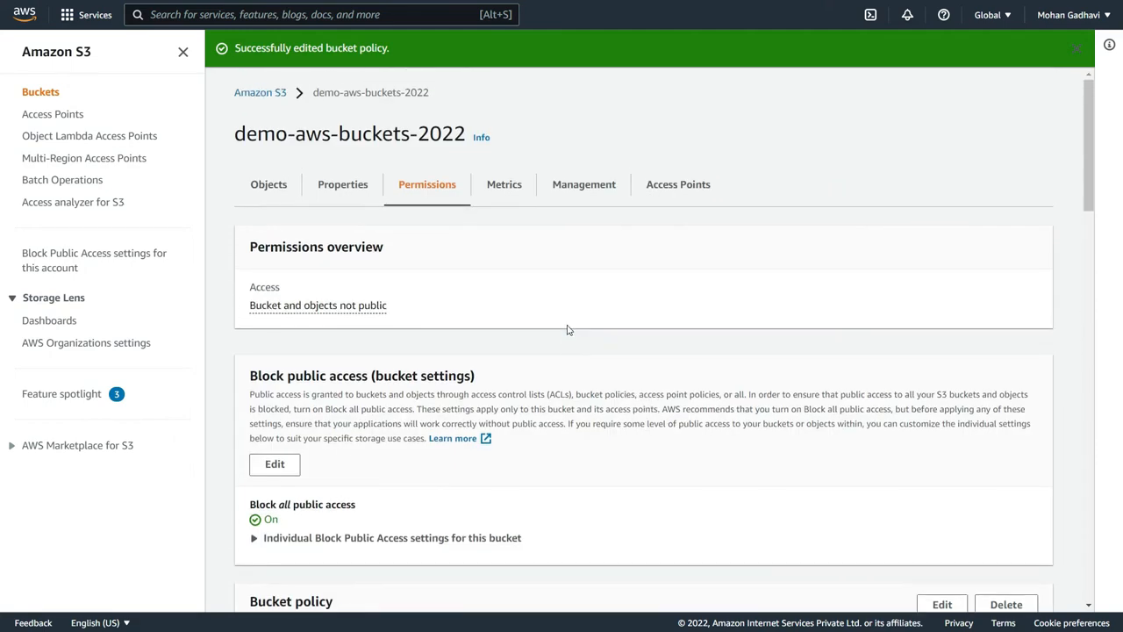
{"action": "left_click", "coordinate": [269, 186]}
{"action": "left_click", "coordinate": [976, 273]}
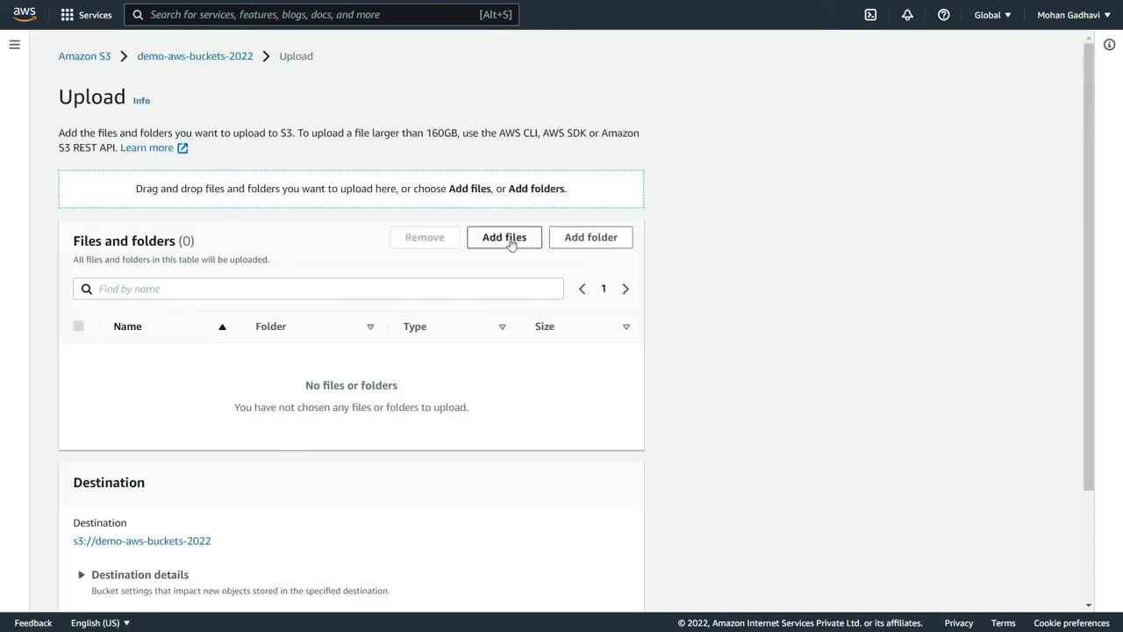
- Try to upload coffee.jpg from the Documents folder without specifying encryption settings, and close the upload status page
{"action": "left_click", "coordinate": [509, 237]}
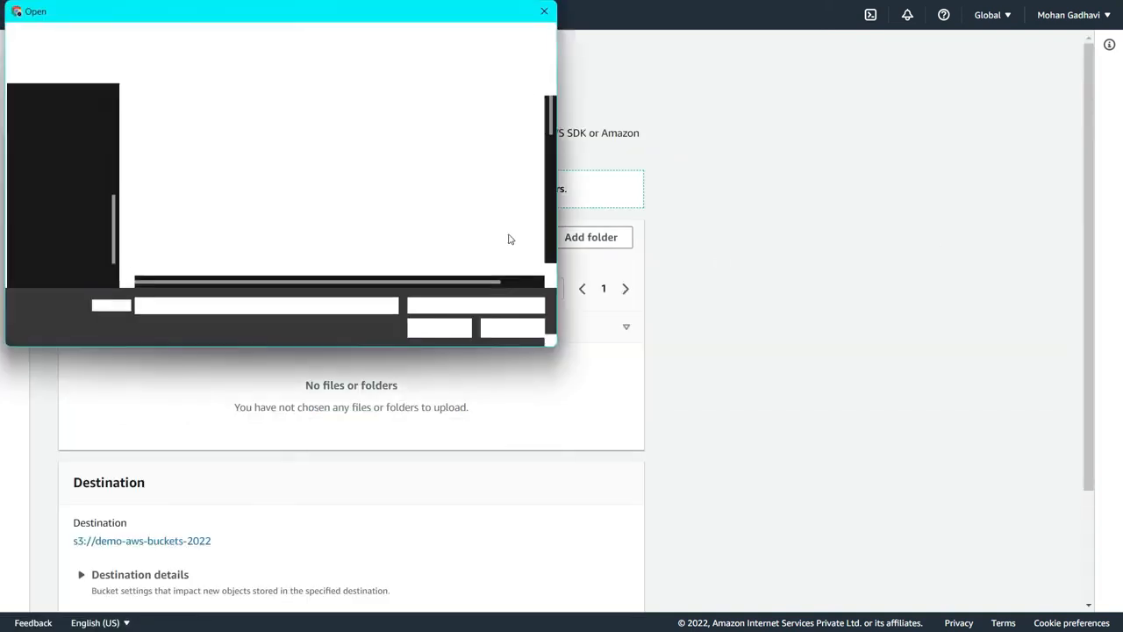
{"action": "scroll", "coordinate": [270, 191], "scroll_direction": "down", "scroll_amount": 8}
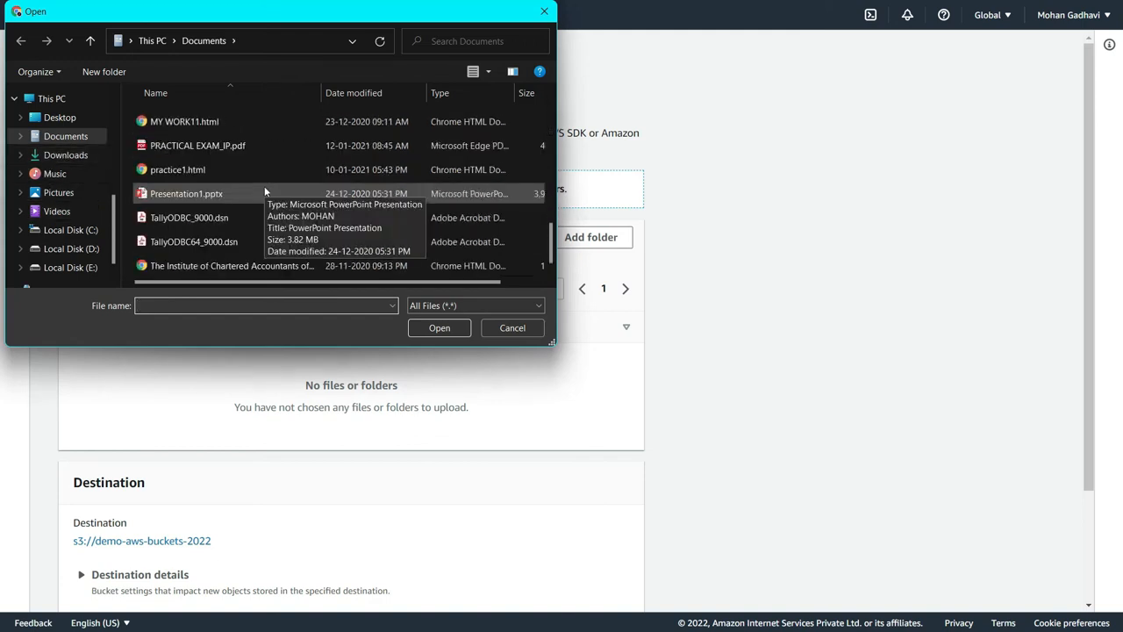
{"action": "scroll", "coordinate": [210, 230], "scroll_direction": "up", "scroll_amount": 5}
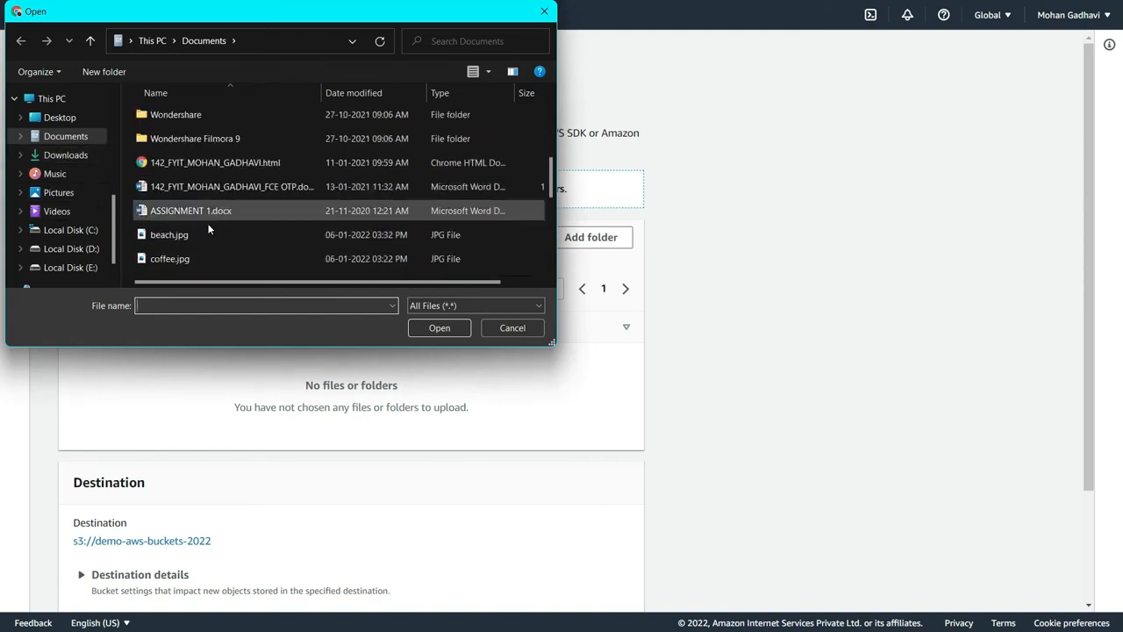
{"action": "left_click", "coordinate": [216, 257]}
{"action": "left_click", "coordinate": [425, 330]}
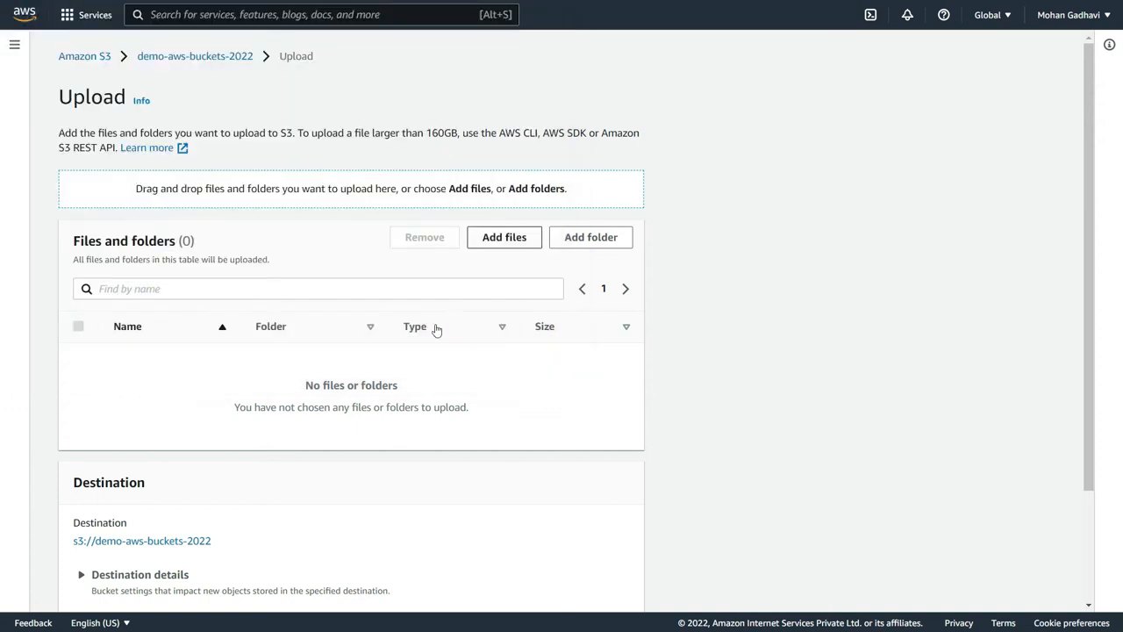
{"action": "scroll", "coordinate": [451, 323], "scroll_direction": "down", "scroll_amount": 2}
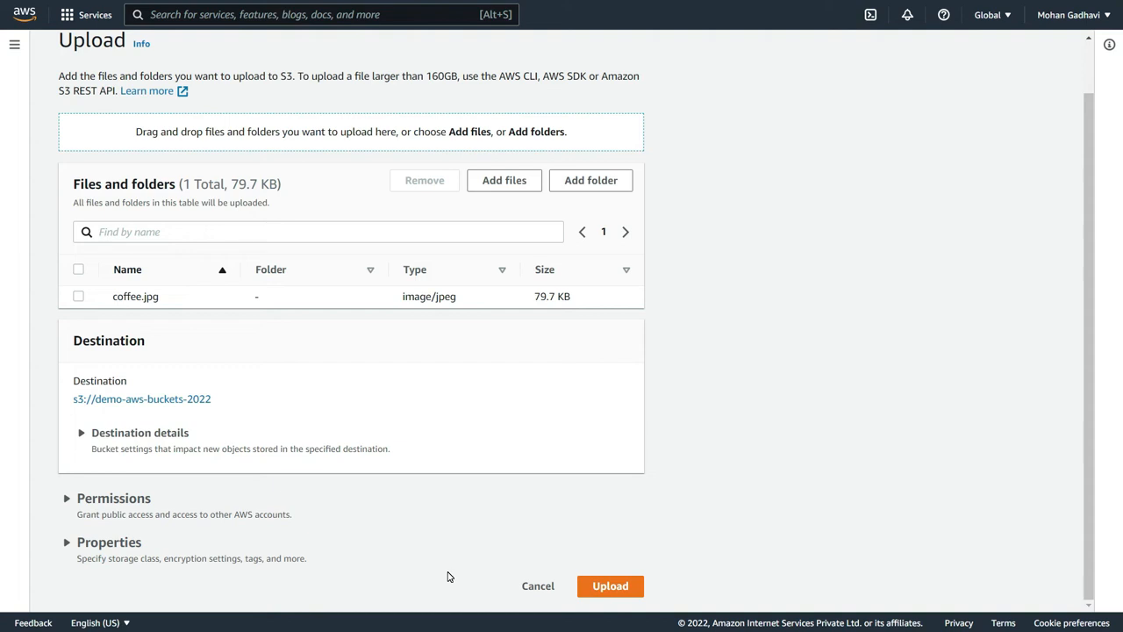
{"action": "left_click", "coordinate": [622, 586]}
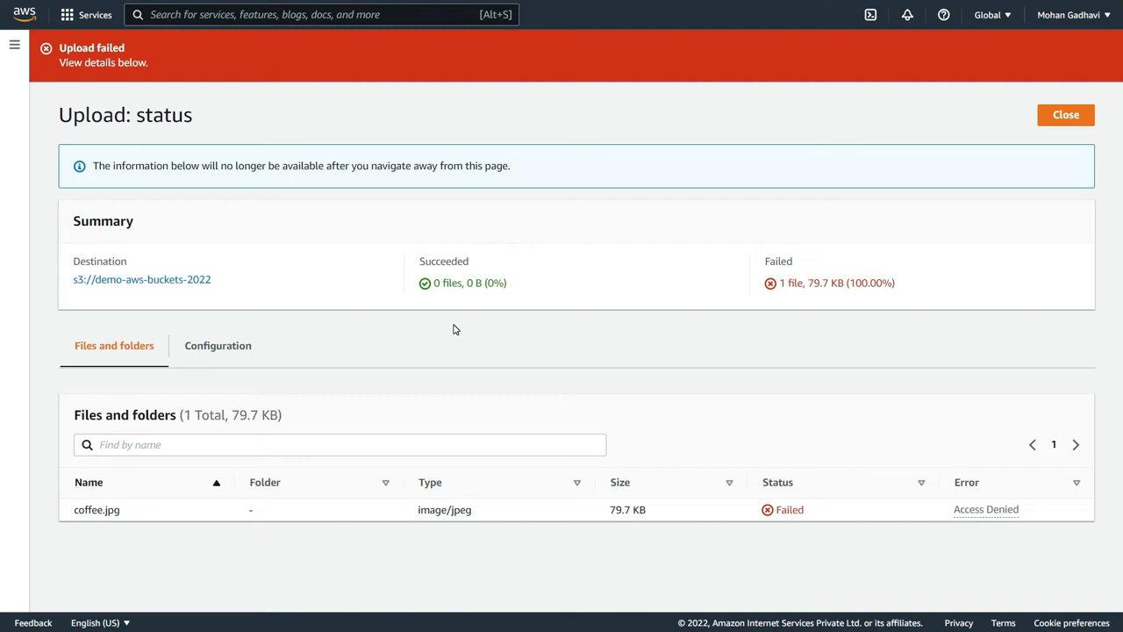
{"action": "left_click", "coordinate": [1065, 115]}
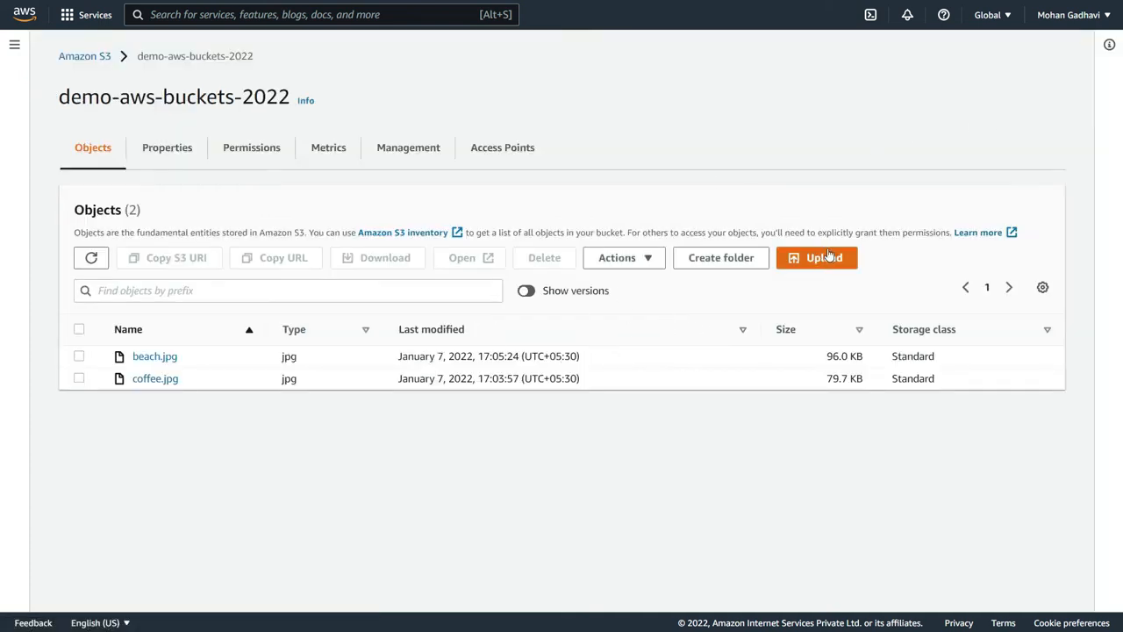
- Start a new upload to the bucket and add coffee.jpg from the Documents folder
{"action": "left_click", "coordinate": [828, 256]}
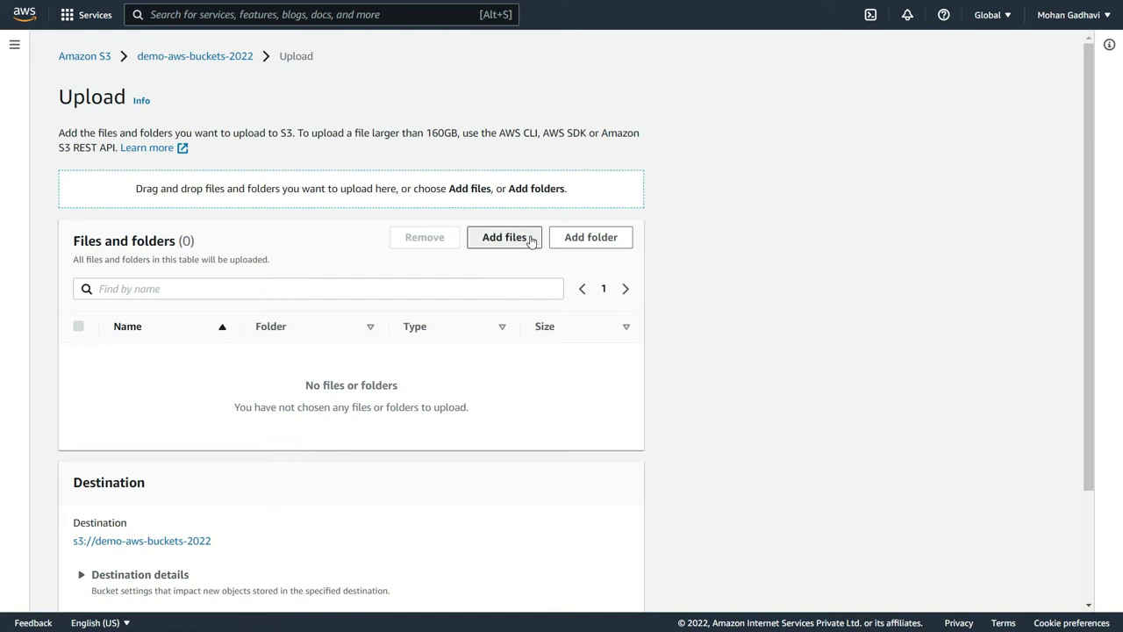
{"action": "left_click", "coordinate": [531, 239]}
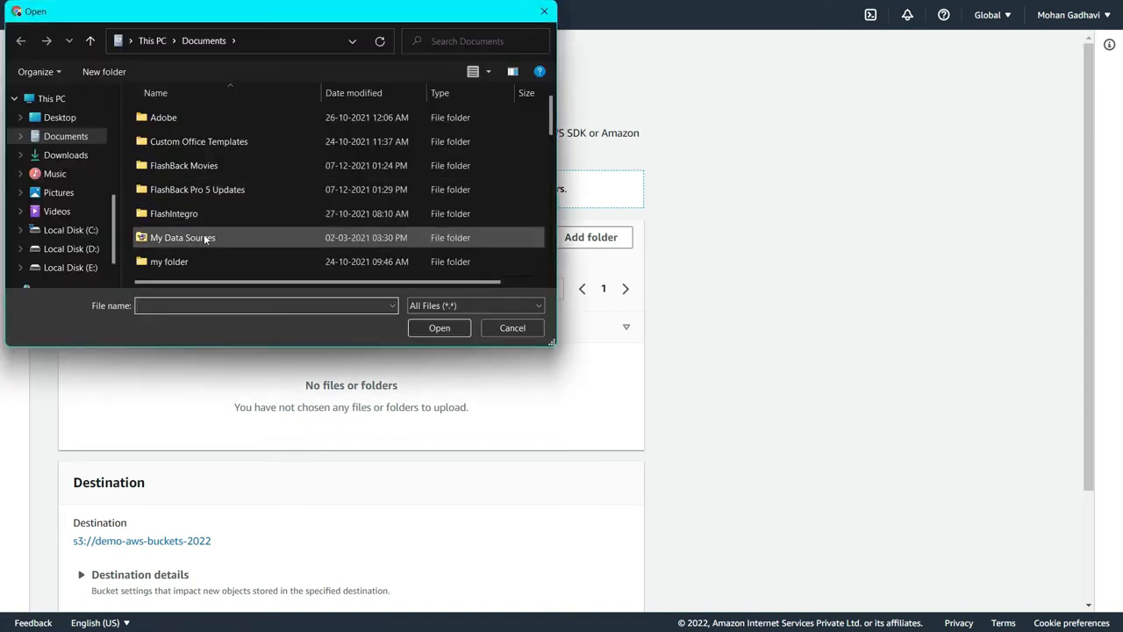
{"action": "scroll", "coordinate": [204, 233], "scroll_direction": "down", "scroll_amount": 5}
{"action": "left_click", "coordinate": [204, 185]}
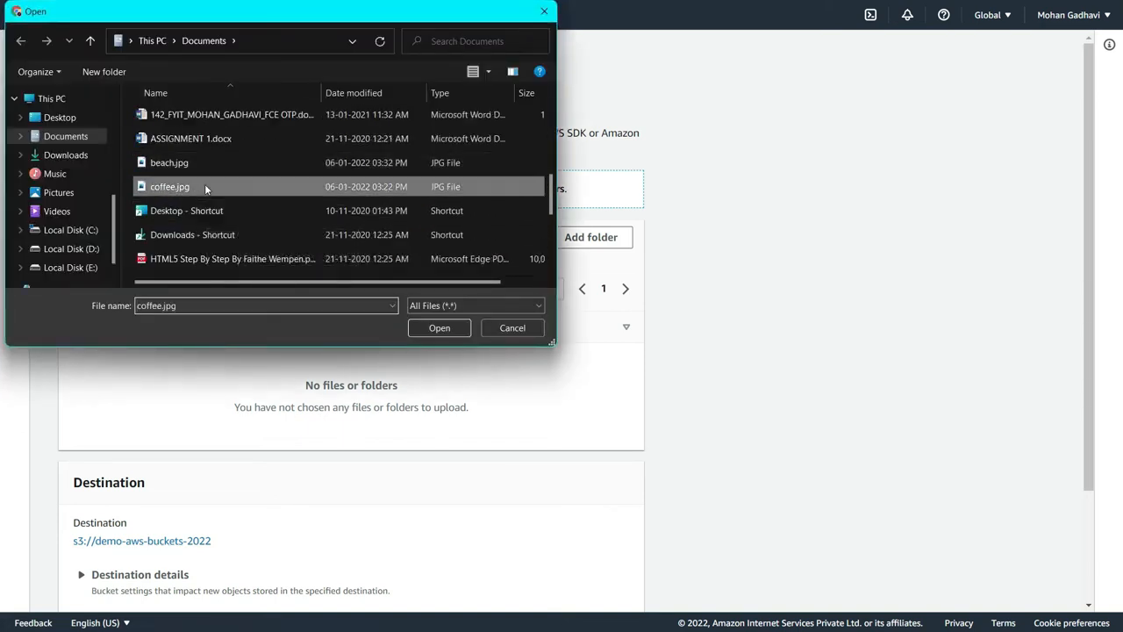
{"action": "left_click", "coordinate": [441, 326]}
{"action": "scroll", "coordinate": [66, 485], "scroll_direction": "down", "scroll_amount": 1}
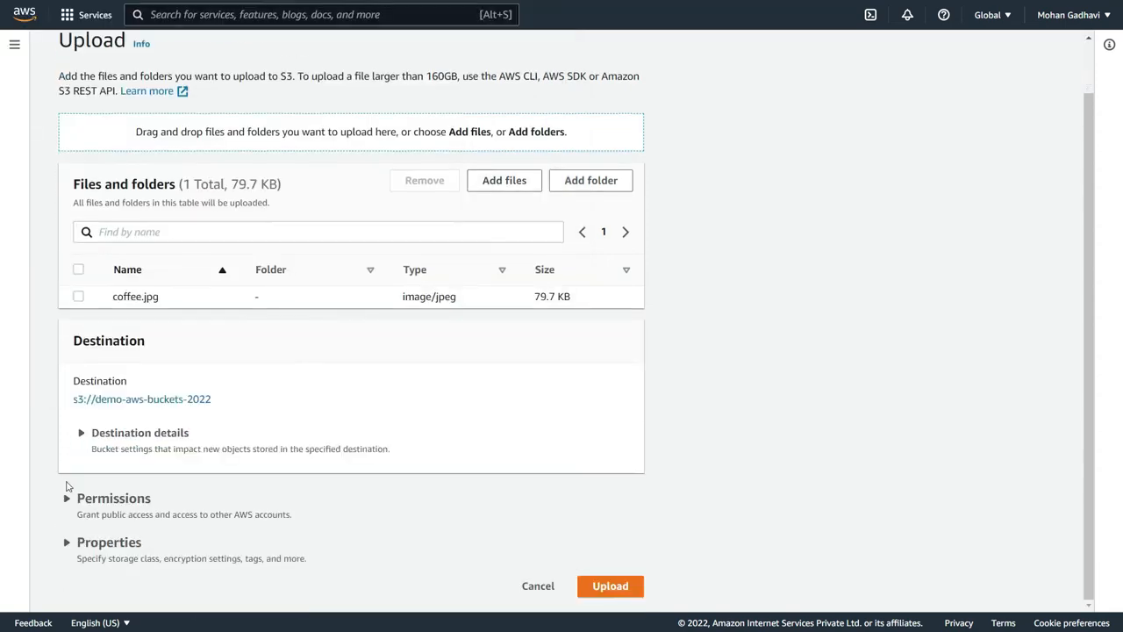
- Specify an Amazon S3 key (SSE-S3) as the server-side encryption for coffee.jpg, upload it, and close the upload status page
{"action": "left_click", "coordinate": [96, 544]}
{"action": "scroll", "coordinate": [169, 441], "scroll_direction": "down", "scroll_amount": 4}
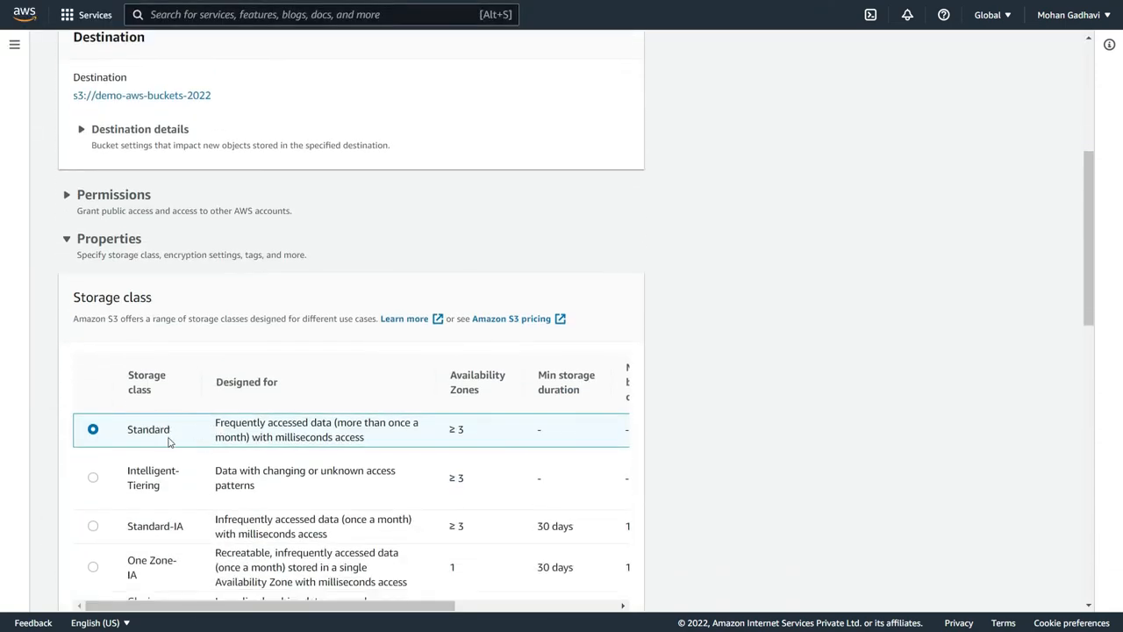
{"action": "scroll", "coordinate": [169, 441], "scroll_direction": "down", "scroll_amount": 5}
{"action": "left_click", "coordinate": [103, 406]}
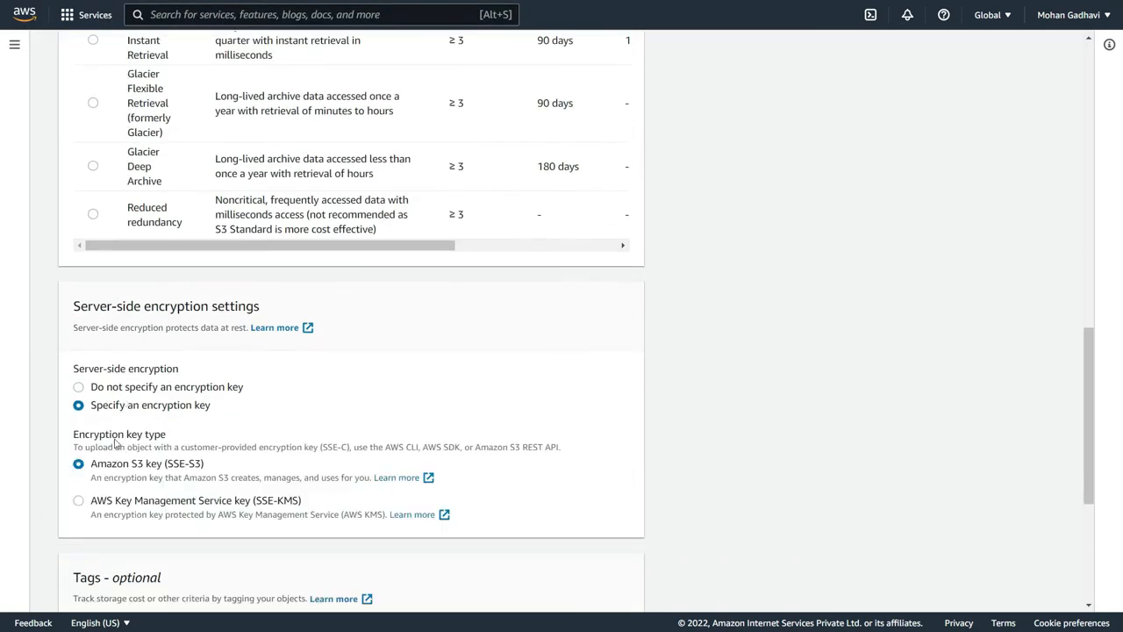
{"action": "left_click_drag", "start_coordinate": [164, 465], "coordinate": [214, 457]}
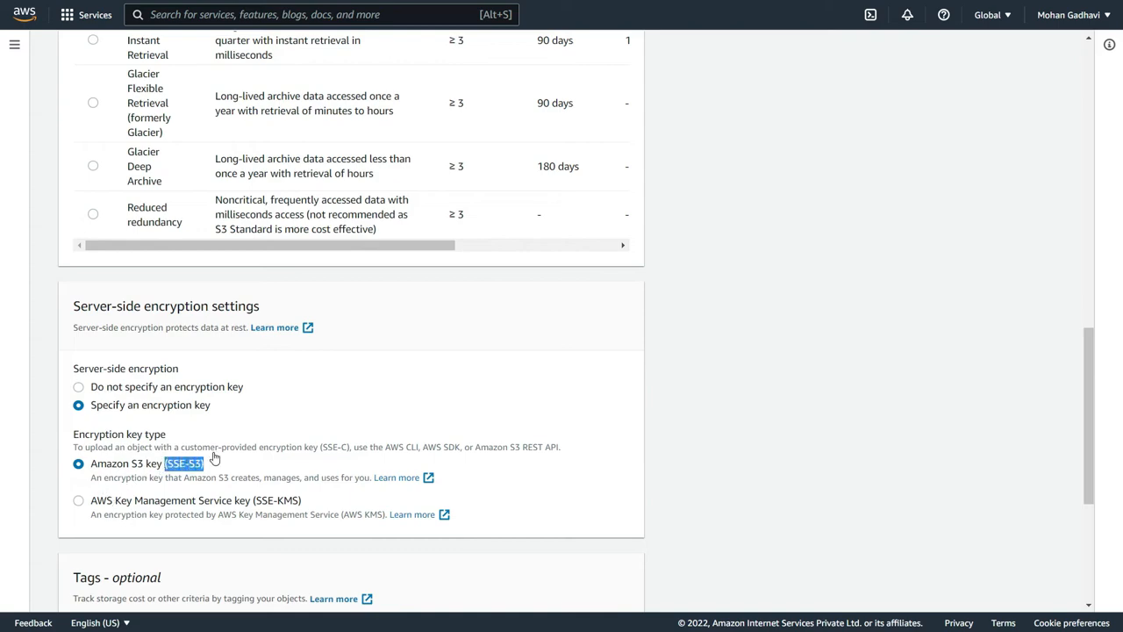
{"action": "left_click", "coordinate": [249, 464]}
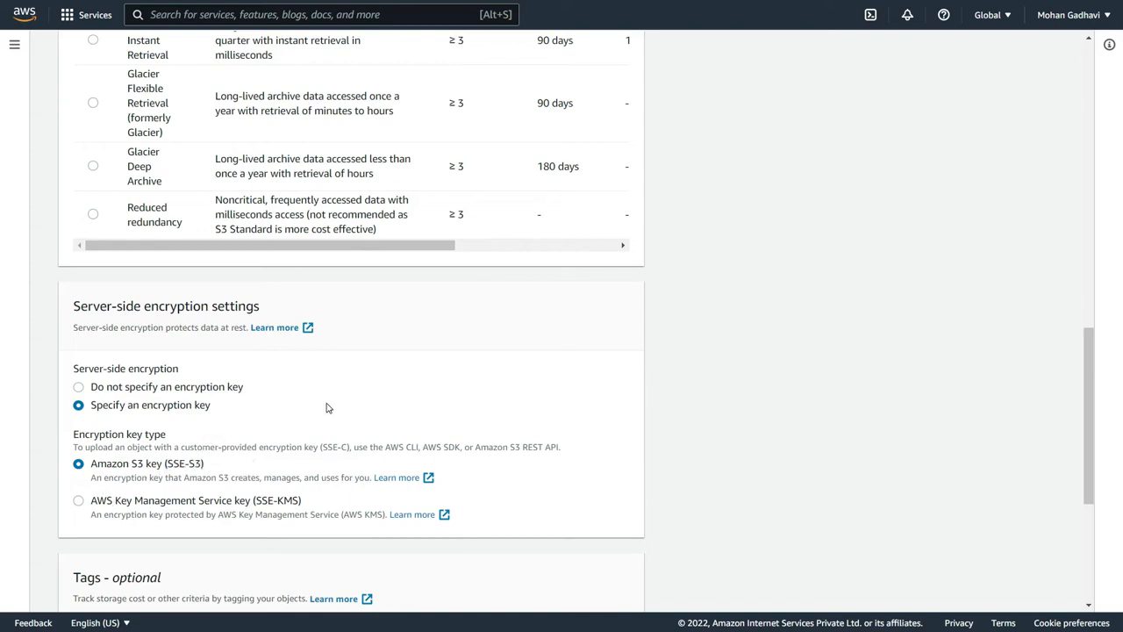
{"action": "scroll", "coordinate": [326, 407], "scroll_direction": "down", "scroll_amount": 3}
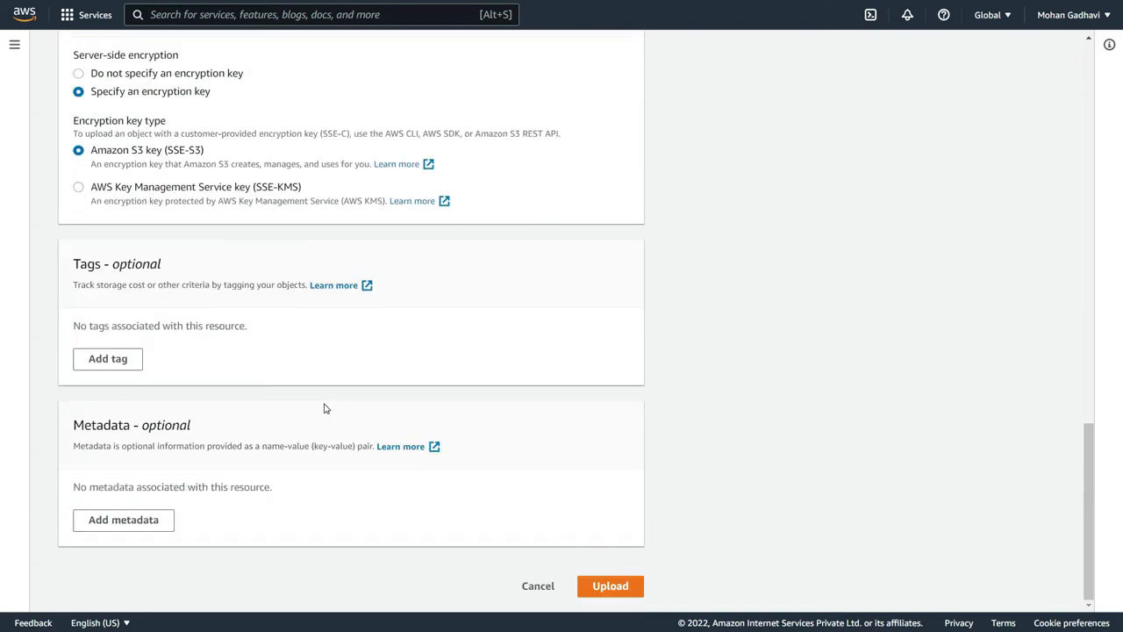
{"action": "left_click", "coordinate": [610, 585]}
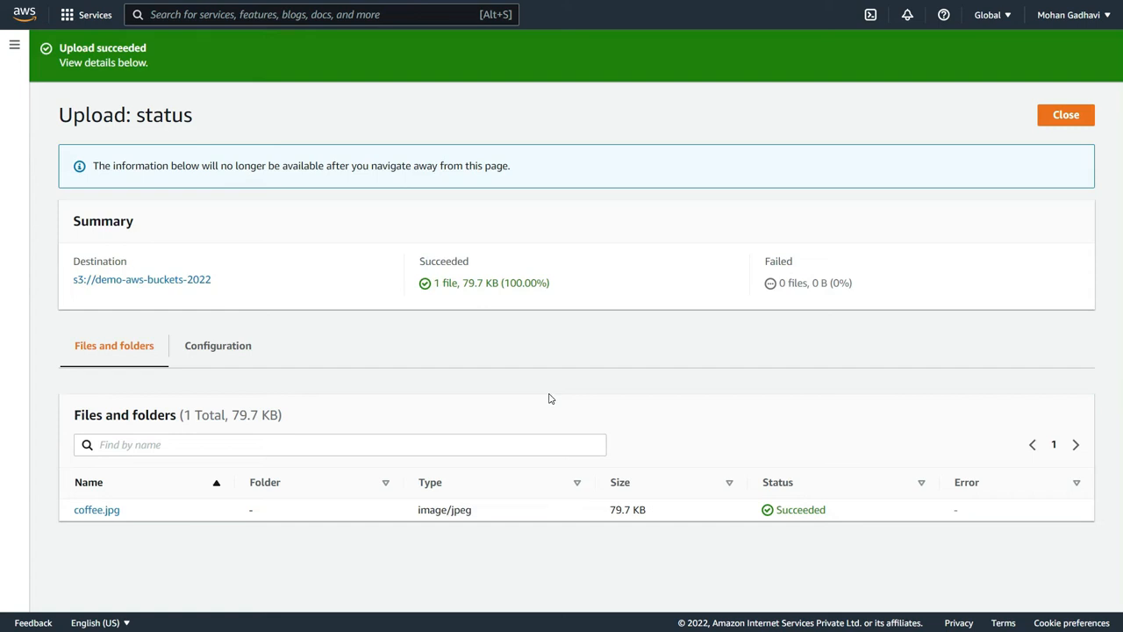
{"action": "left_click", "coordinate": [1042, 128]}
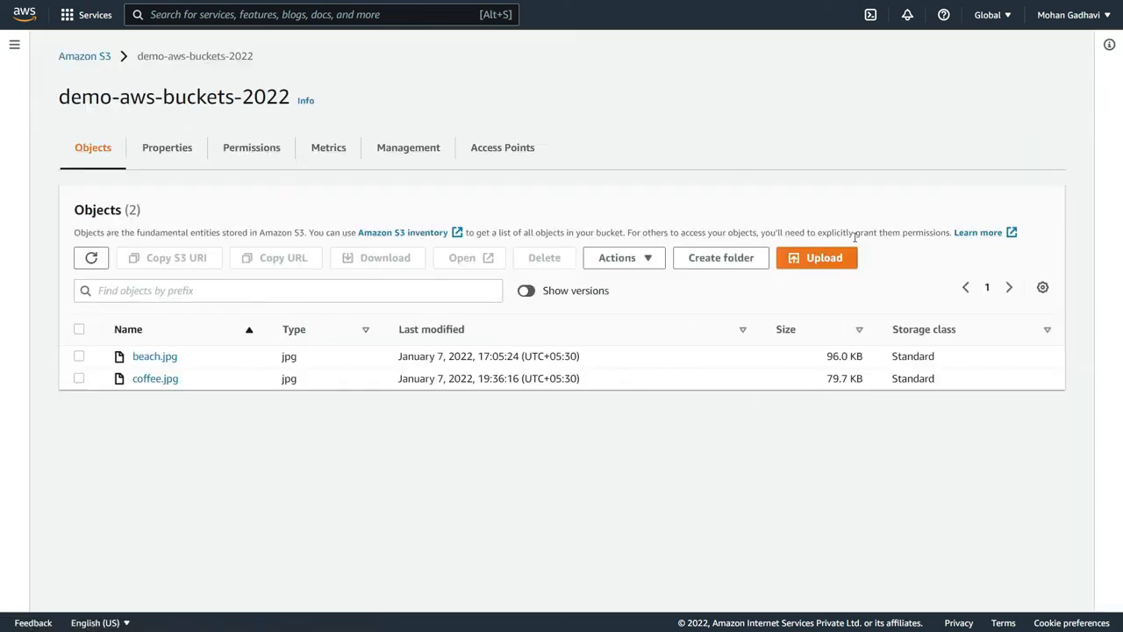
- Start another upload to demo-aws-buckets-2022 and add coffee.jpg from the Documents folder
{"action": "left_click", "coordinate": [833, 258]}
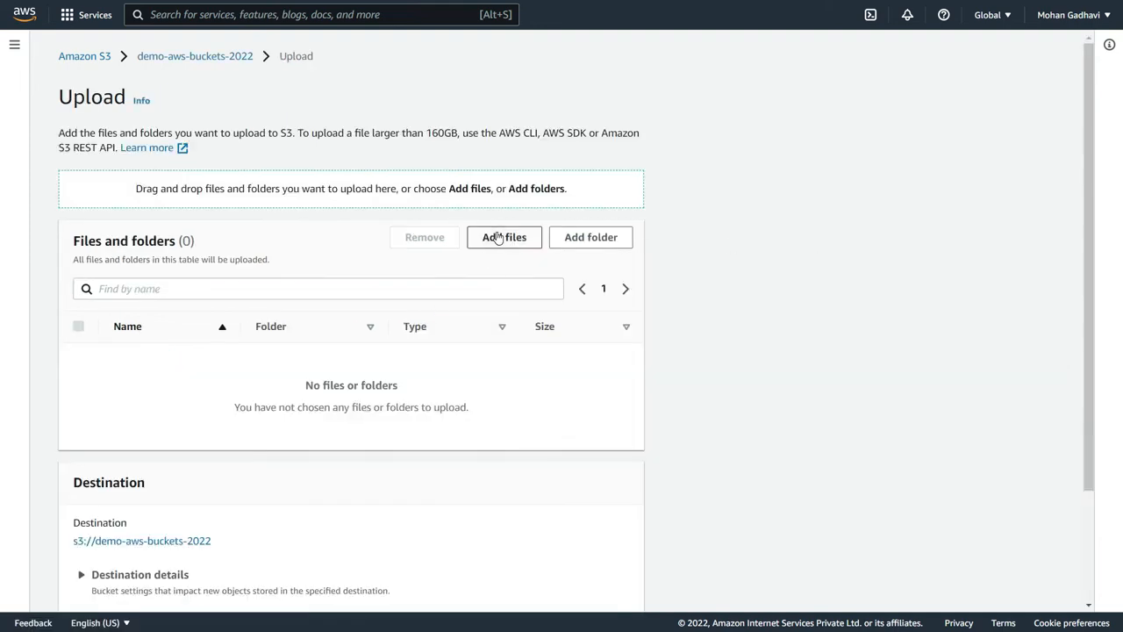
{"action": "left_click", "coordinate": [497, 237]}
{"action": "left_click", "coordinate": [218, 167]}
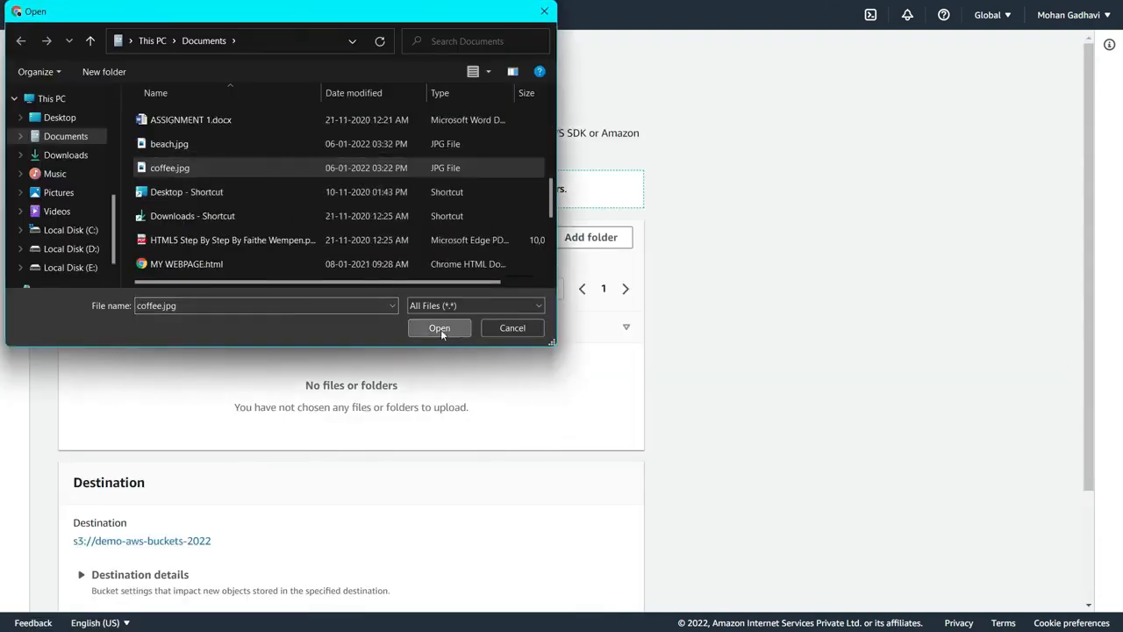
{"action": "left_click", "coordinate": [440, 329]}
- Try to upload coffee.jpg with server-side encryption set to an AWS Key Management Service key (SSE-KMS), using the AWS managed key (aws/s3)
{"action": "left_click", "coordinate": [82, 539]}
{"action": "scroll", "coordinate": [178, 511], "scroll_direction": "down", "scroll_amount": 12}
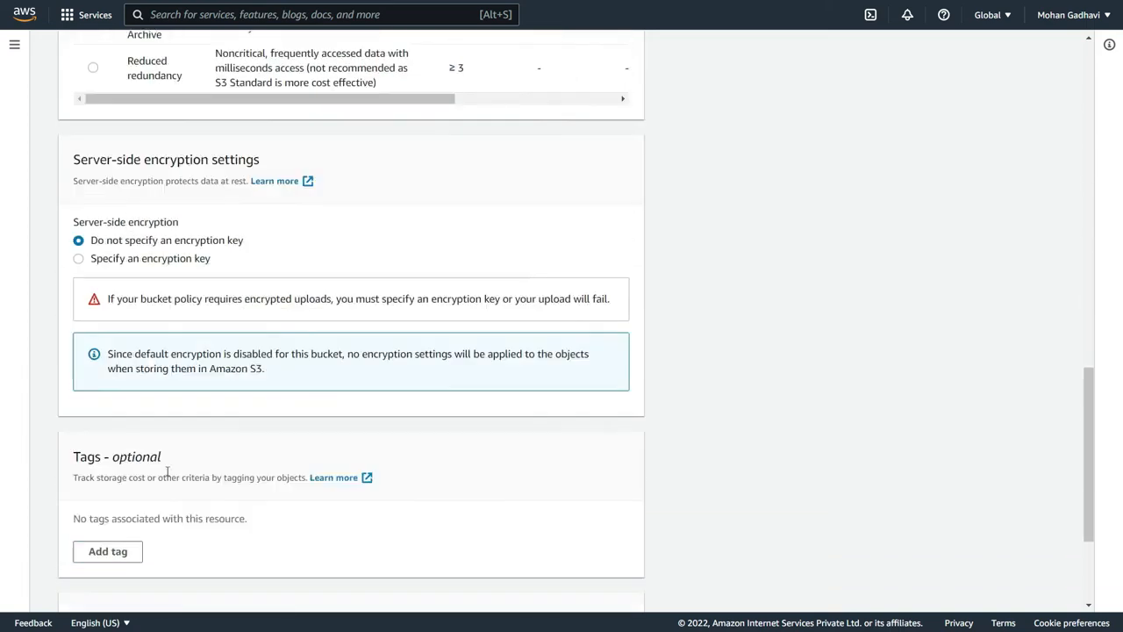
{"action": "left_click", "coordinate": [138, 261]}
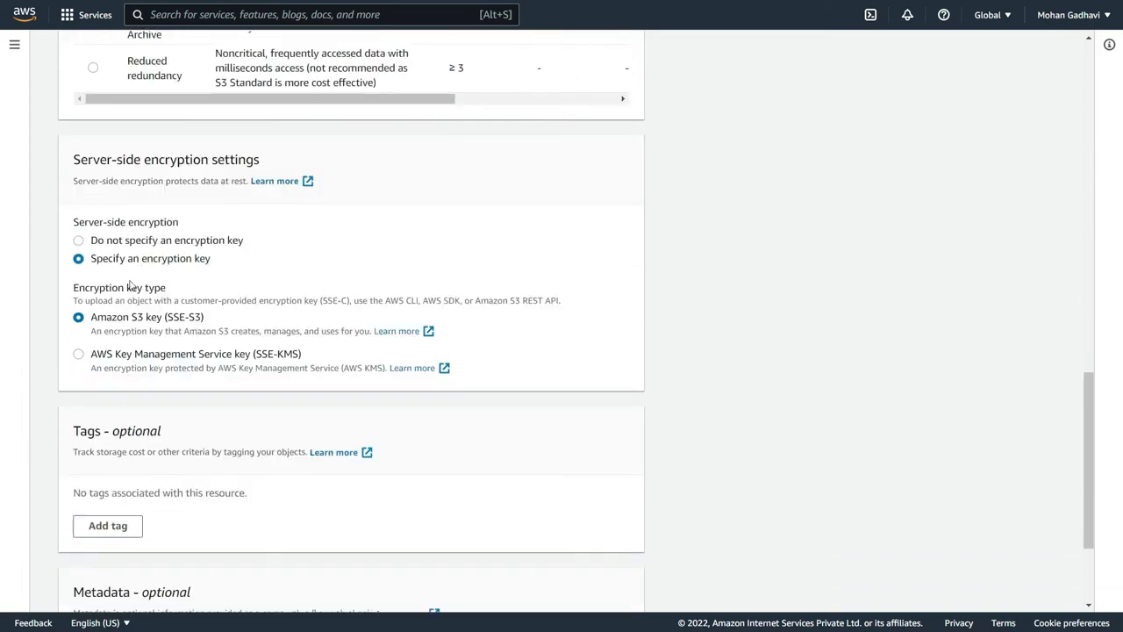
{"action": "left_click", "coordinate": [79, 355]}
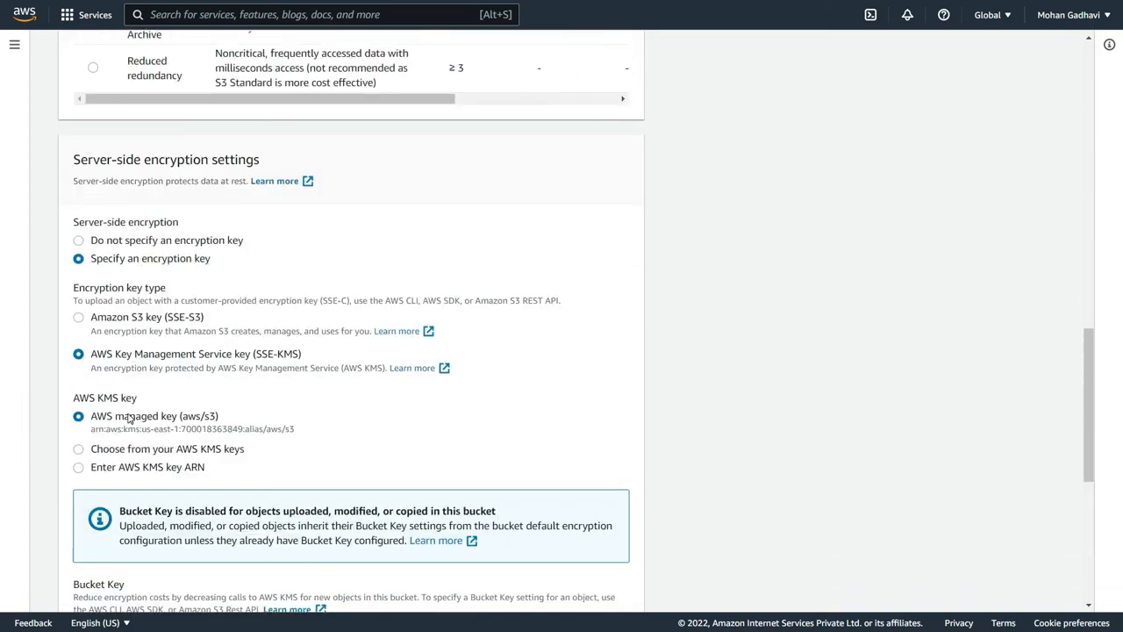
{"action": "double_click", "coordinate": [164, 416]}
{"action": "left_click_drag", "start_coordinate": [226, 416], "coordinate": [233, 422]}
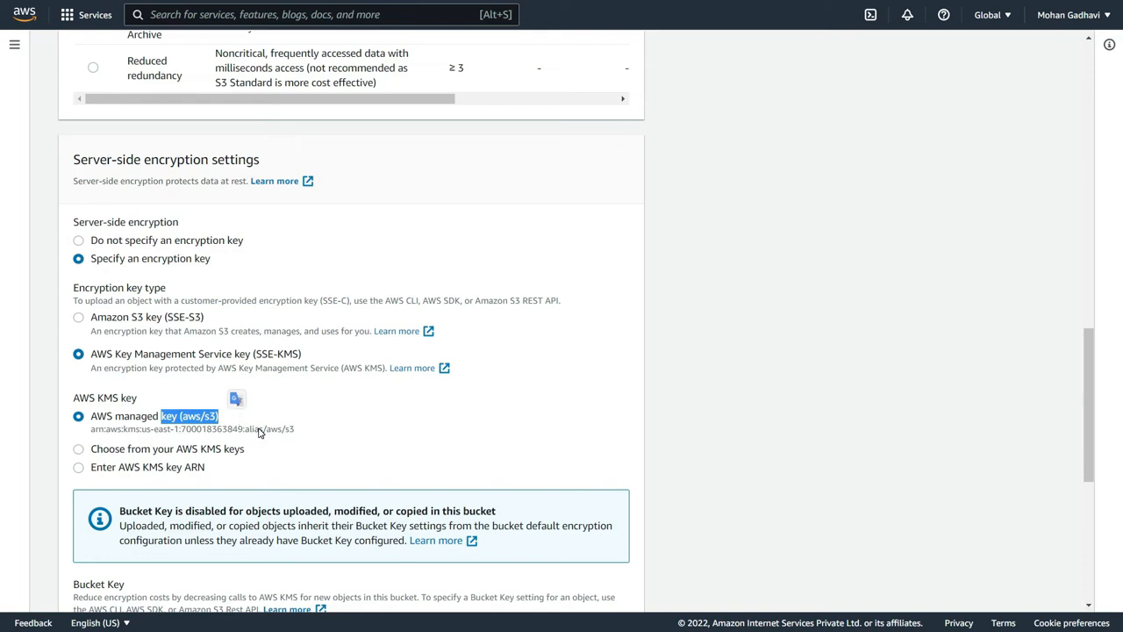
{"action": "scroll", "coordinate": [262, 419], "scroll_direction": "down", "scroll_amount": 5}
{"action": "left_click", "coordinate": [609, 588]}
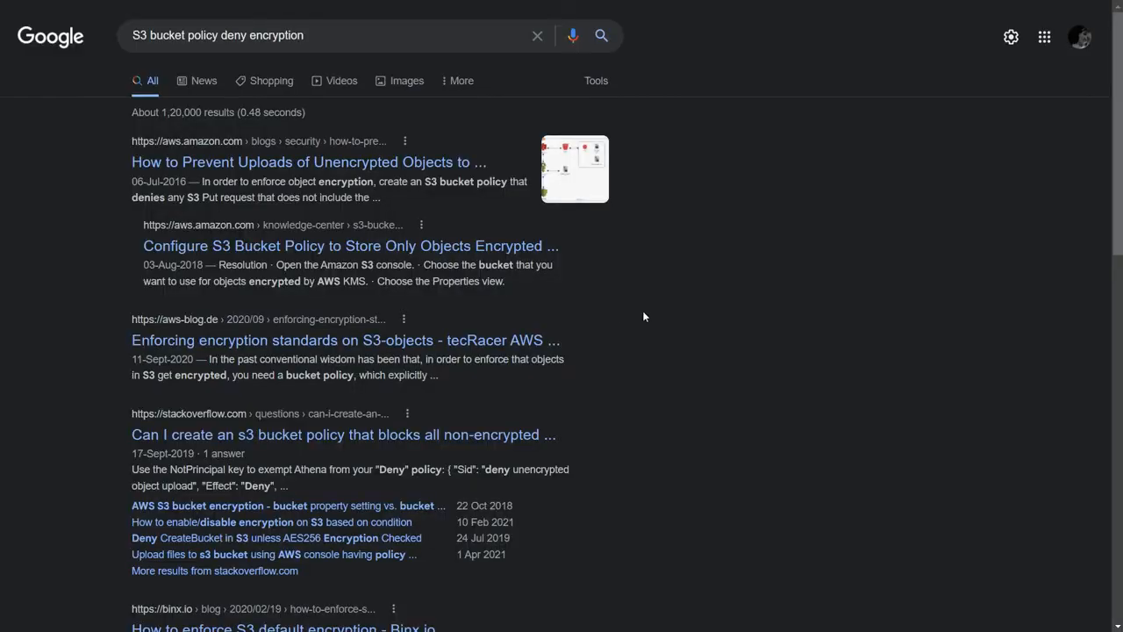
- Open the AWS Security Blog article on preventing uploads of unencrypted objects and examine its SSE-S3 bucket policy example
{"action": "left_click", "coordinate": [363, 172]}
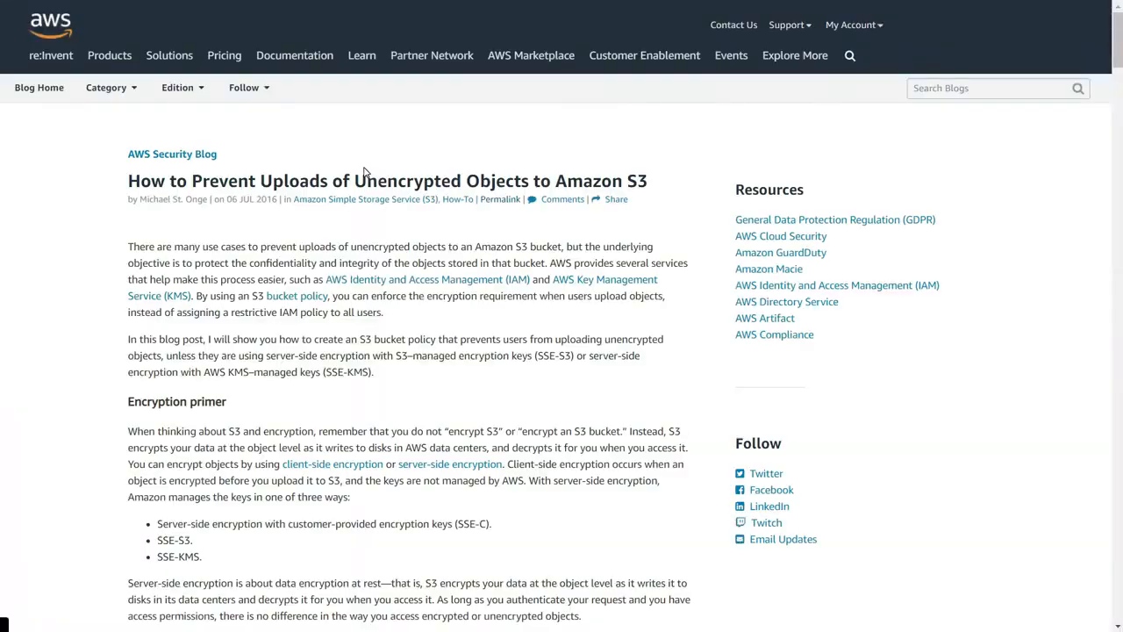
{"action": "scroll", "coordinate": [355, 315], "scroll_direction": "down", "scroll_amount": 15}
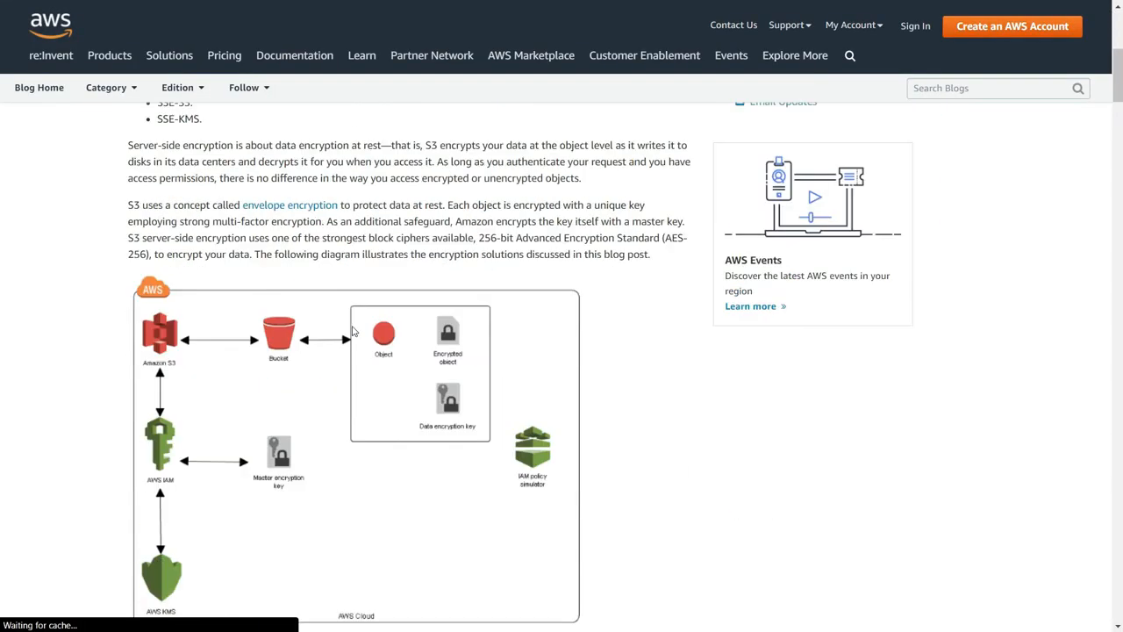
{"action": "scroll", "coordinate": [354, 314], "scroll_direction": "down", "scroll_amount": 7}
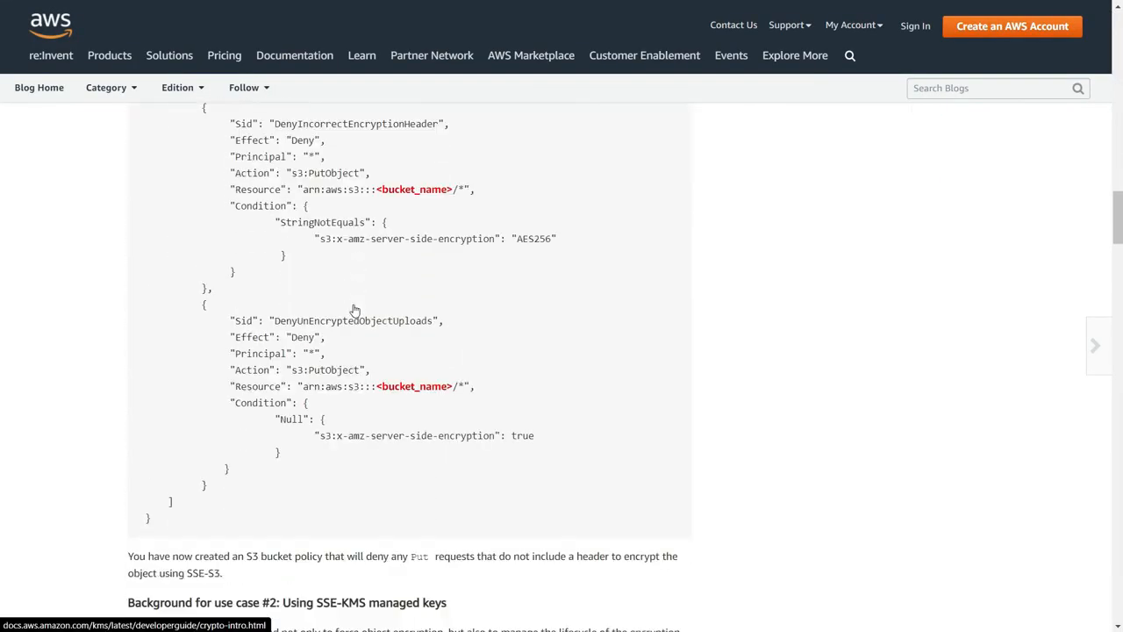
{"action": "scroll", "coordinate": [355, 312], "scroll_direction": "up", "scroll_amount": 1}
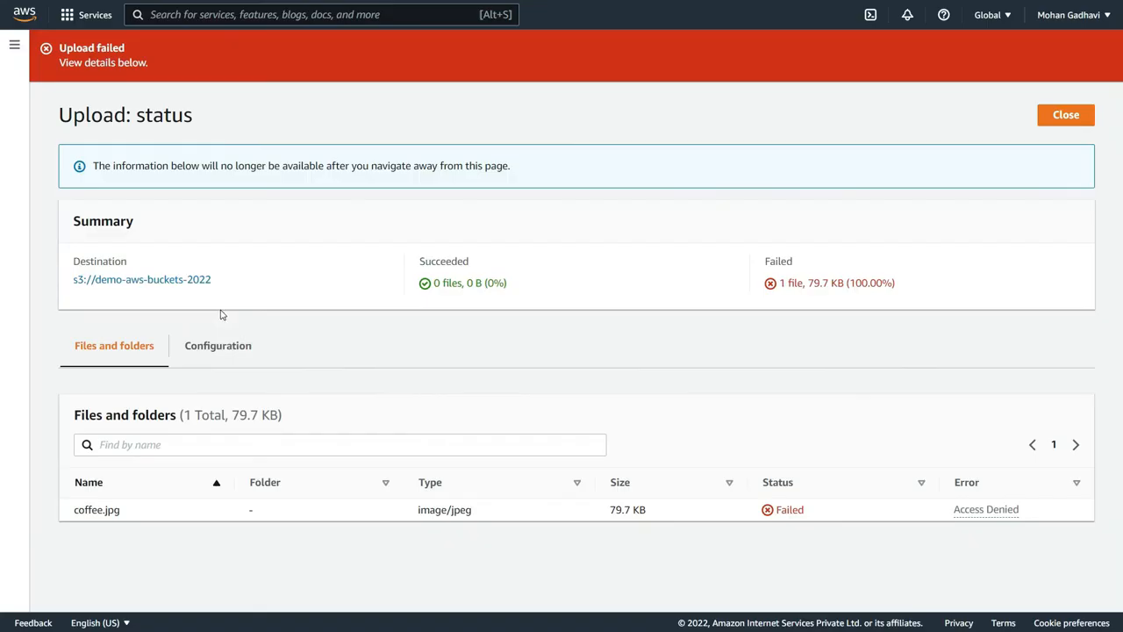
- Close the upload status page and review the bucket's Block public access settings, including the individual settings, in its permissions
{"action": "left_click", "coordinate": [1067, 115]}
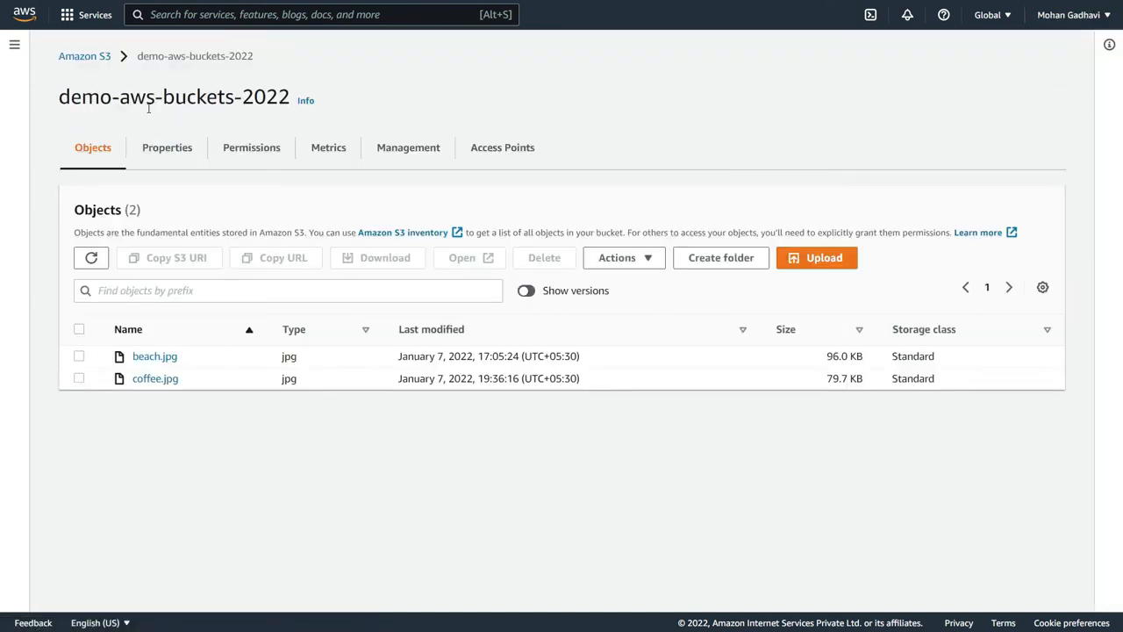
{"action": "left_click", "coordinate": [237, 149]}
{"action": "scroll", "coordinate": [283, 278], "scroll_direction": "down", "scroll_amount": 1}
{"action": "scroll", "coordinate": [283, 277], "scroll_direction": "down", "scroll_amount": 2}
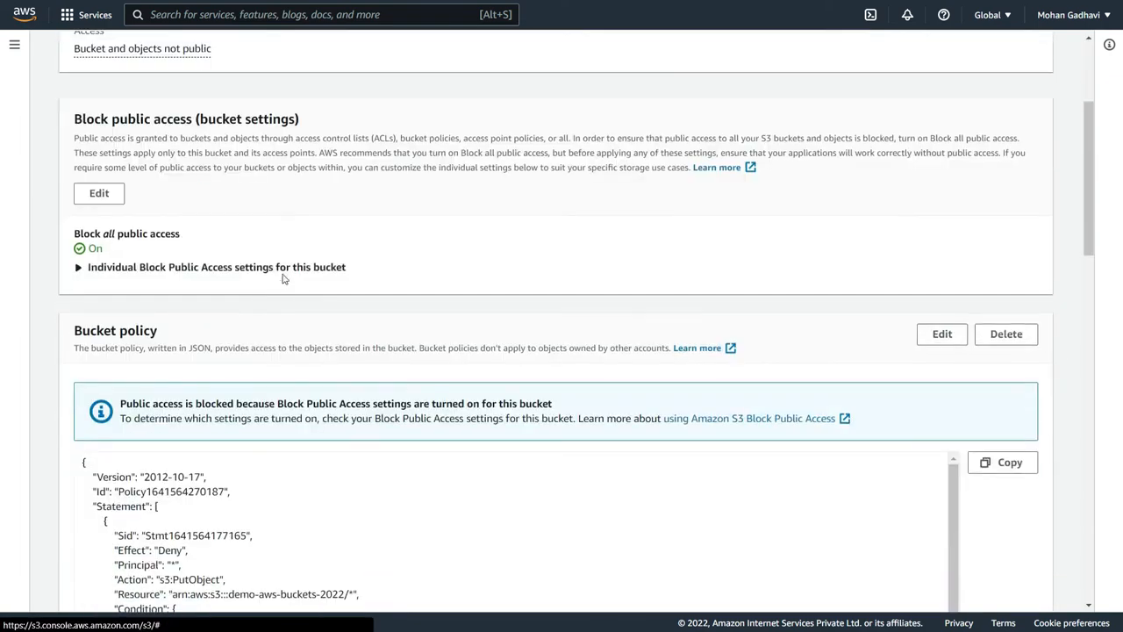
{"action": "scroll", "coordinate": [283, 277], "scroll_direction": "up", "scroll_amount": 2}
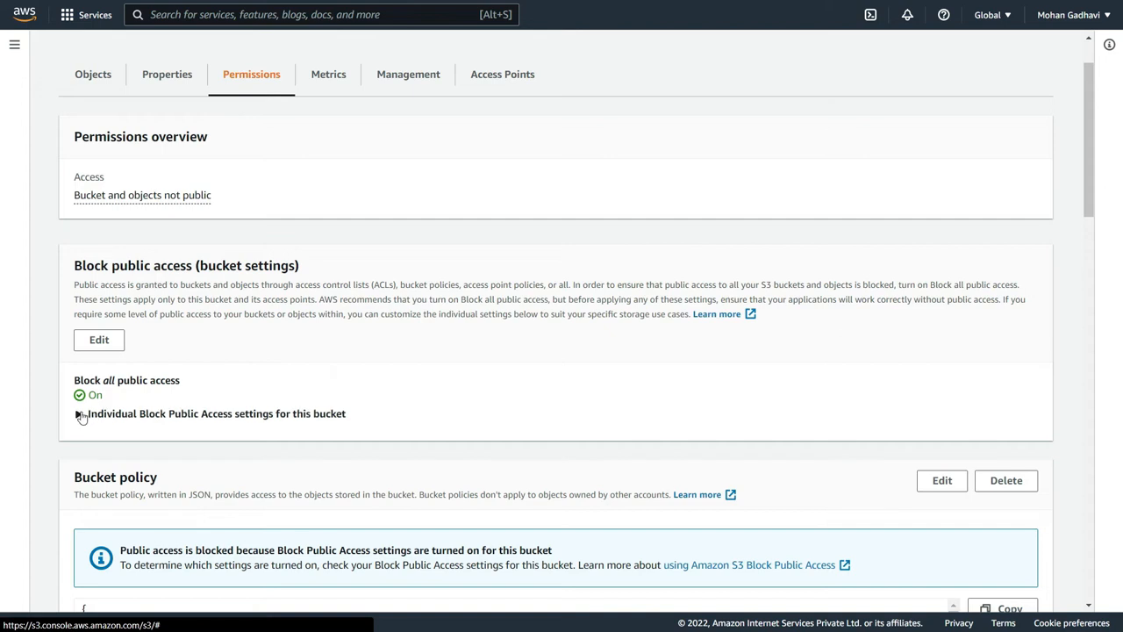
{"action": "left_click", "coordinate": [78, 414]}
{"action": "left_click", "coordinate": [79, 415]}
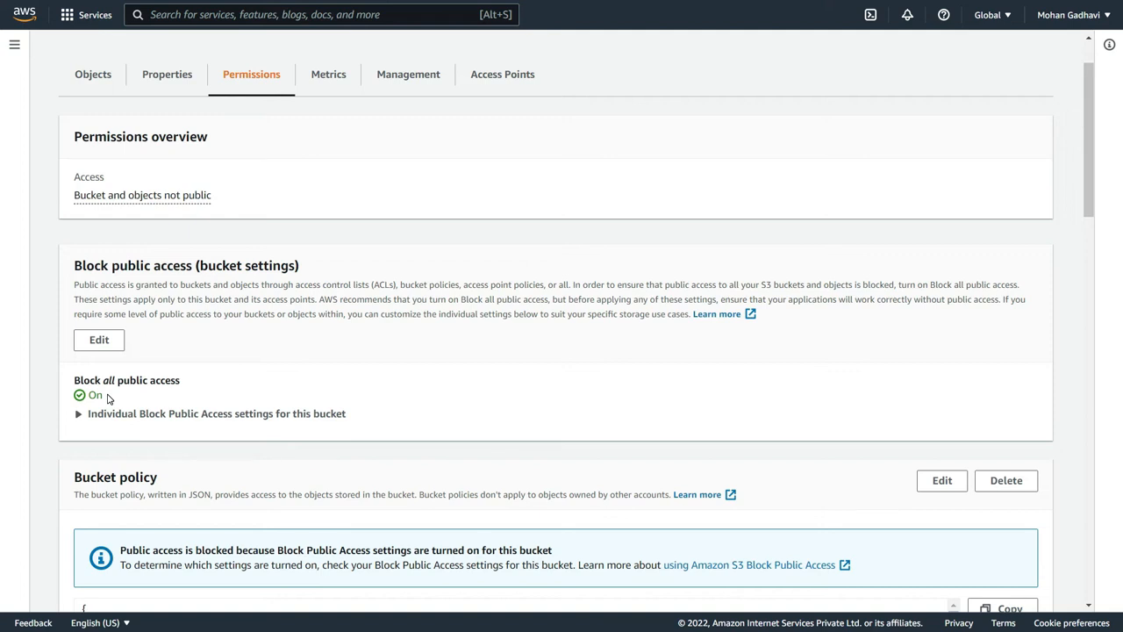
- Open the account-wide Block Public Access settings, enable Block all public access in the editor, and cancel without saving
{"action": "left_click", "coordinate": [13, 46]}
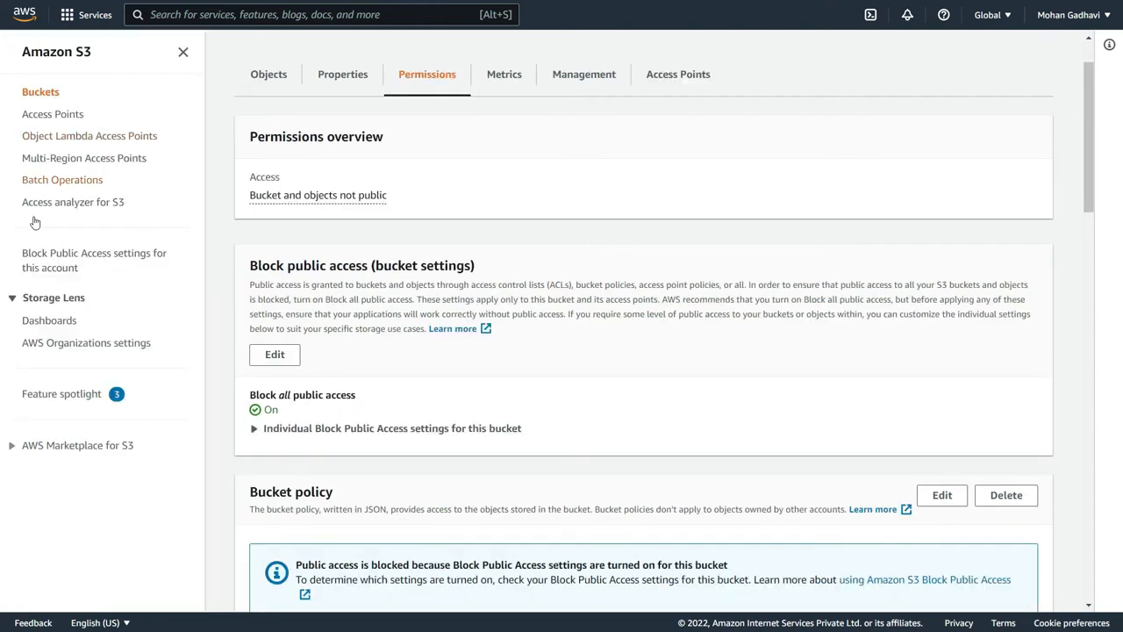
{"action": "left_click", "coordinate": [62, 255]}
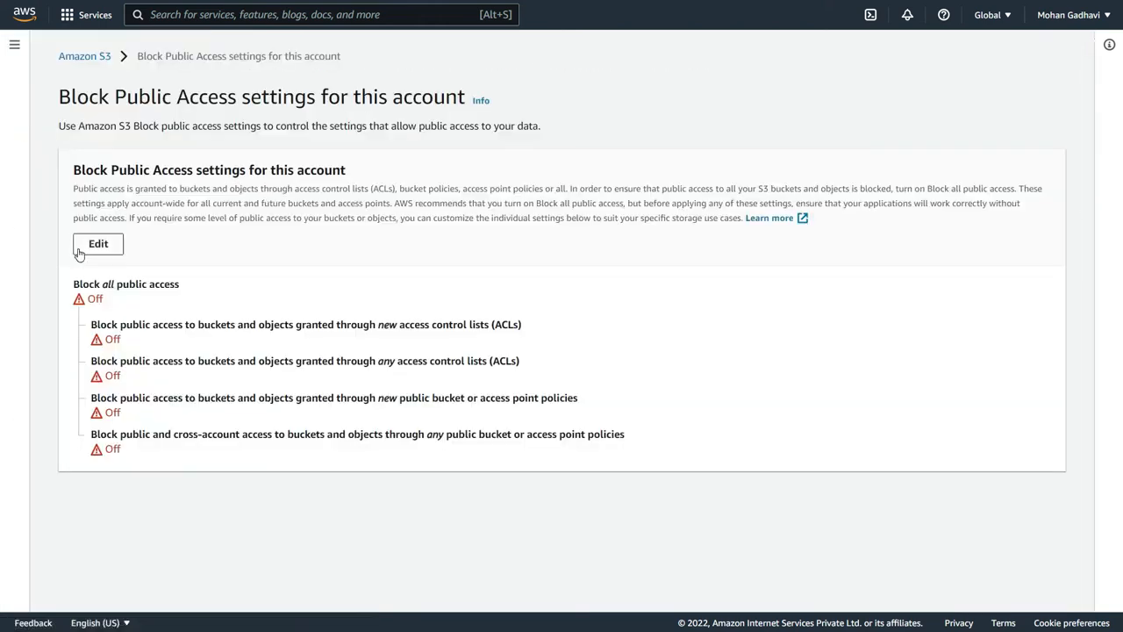
{"action": "left_click", "coordinate": [79, 248]}
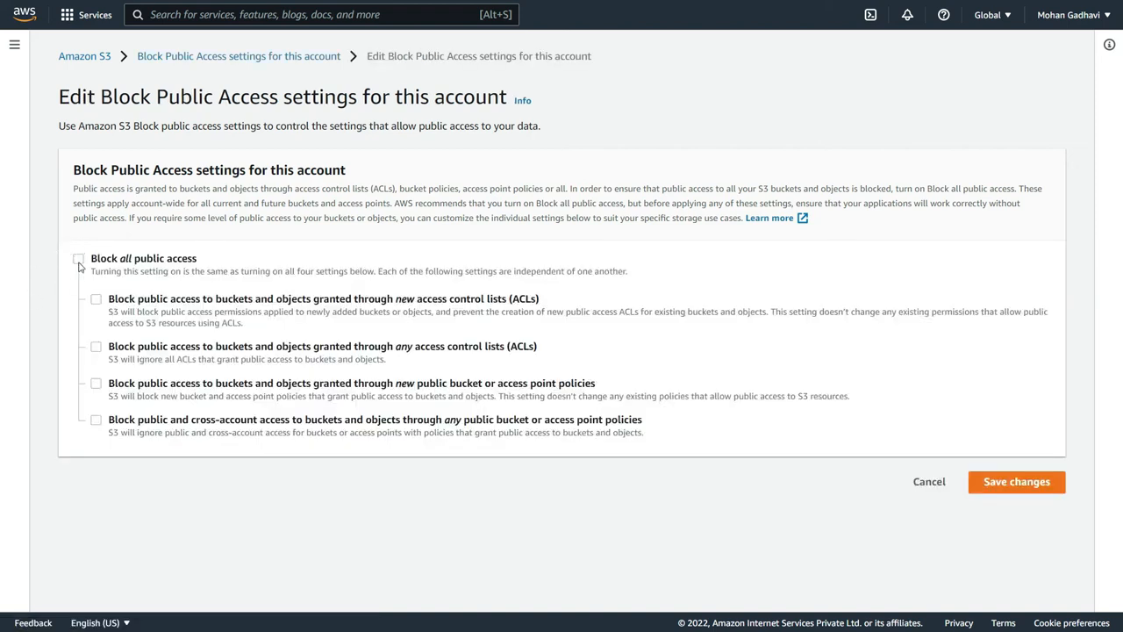
{"action": "left_click", "coordinate": [78, 258]}
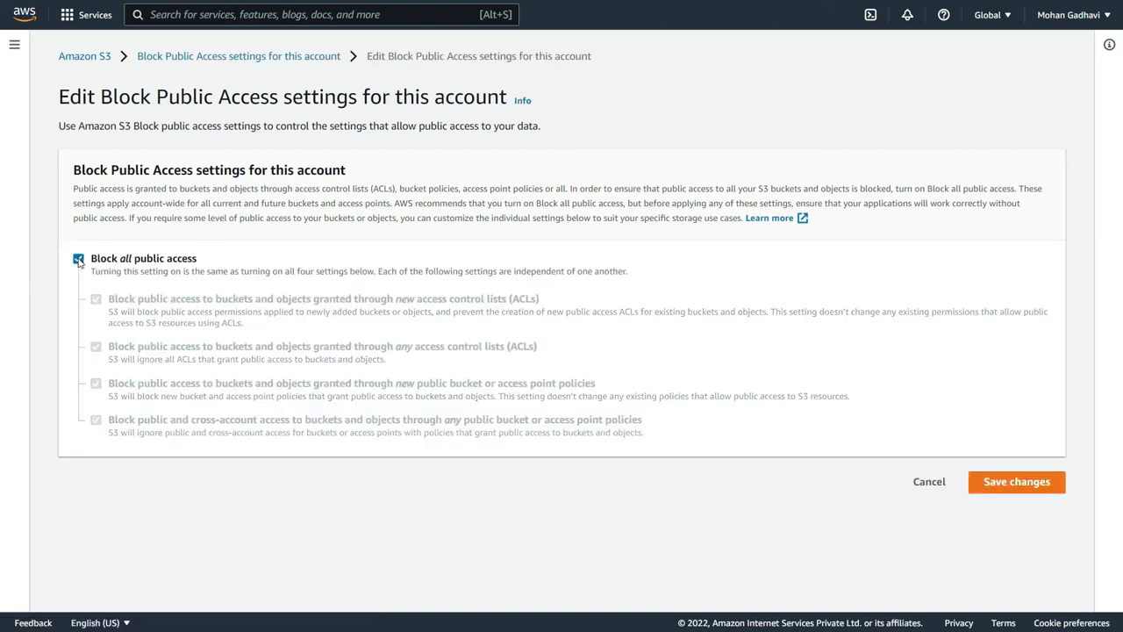
{"action": "left_click", "coordinate": [923, 487]}
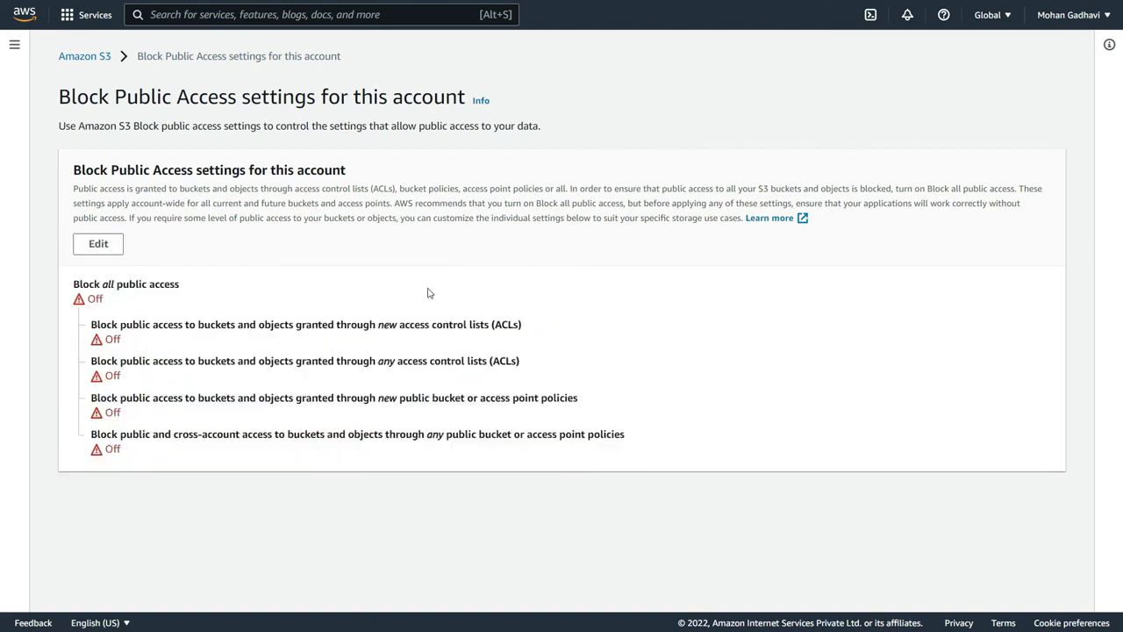
- Return to the bucket list, open coffee.jpg in demo-aws-buckets-2022, and view the object's permissions
{"action": "left_click", "coordinate": [79, 58]}
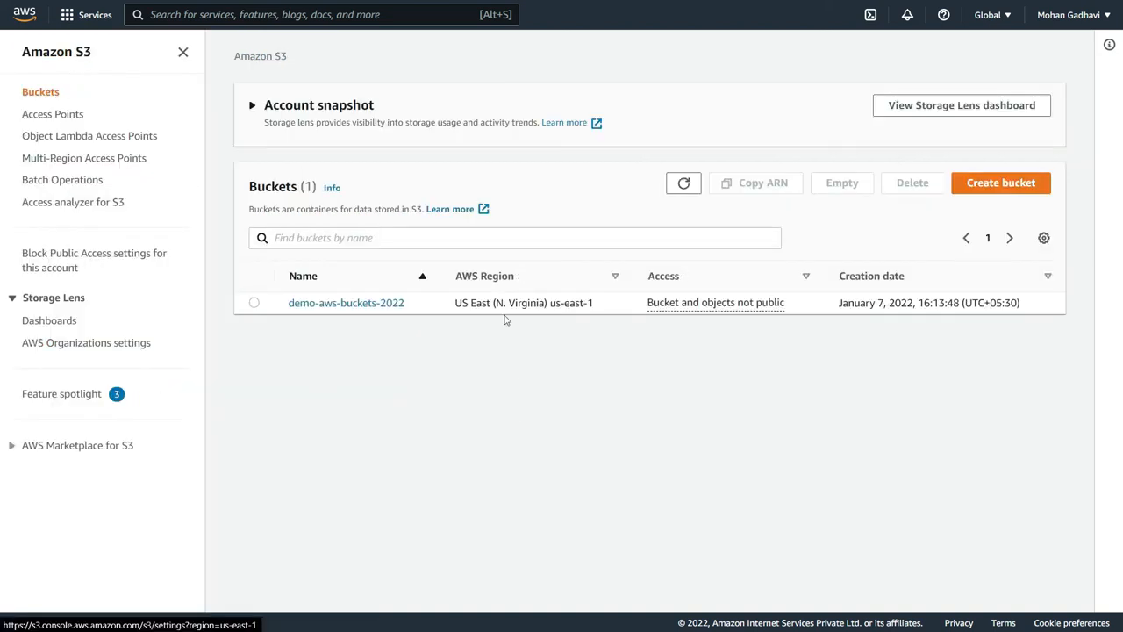
{"action": "left_click", "coordinate": [363, 309]}
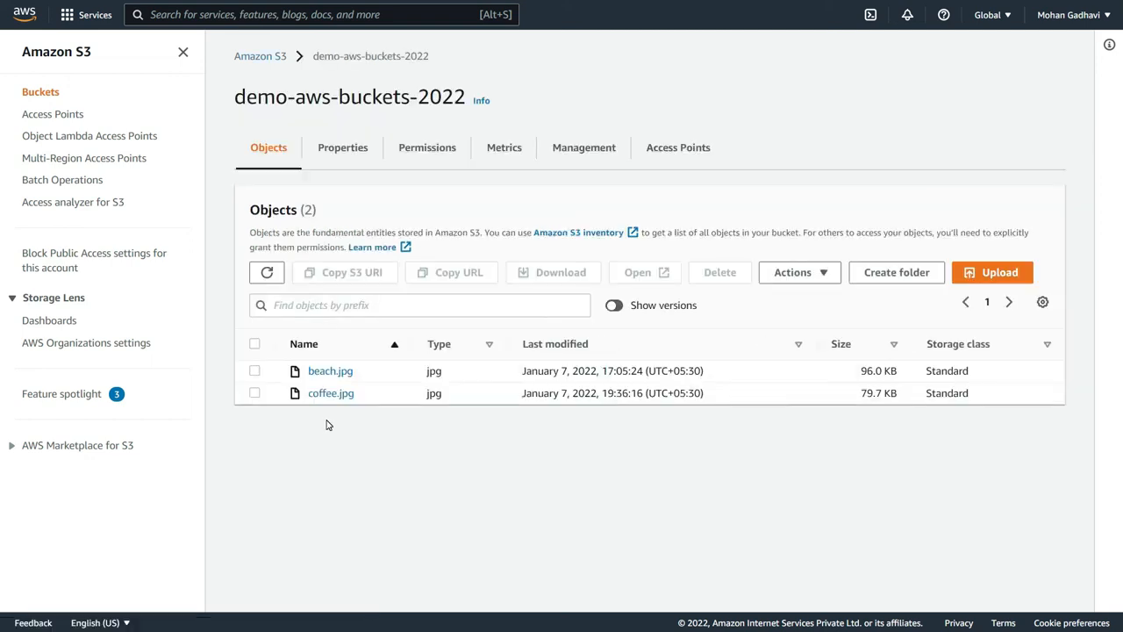
{"action": "left_click", "coordinate": [341, 394]}
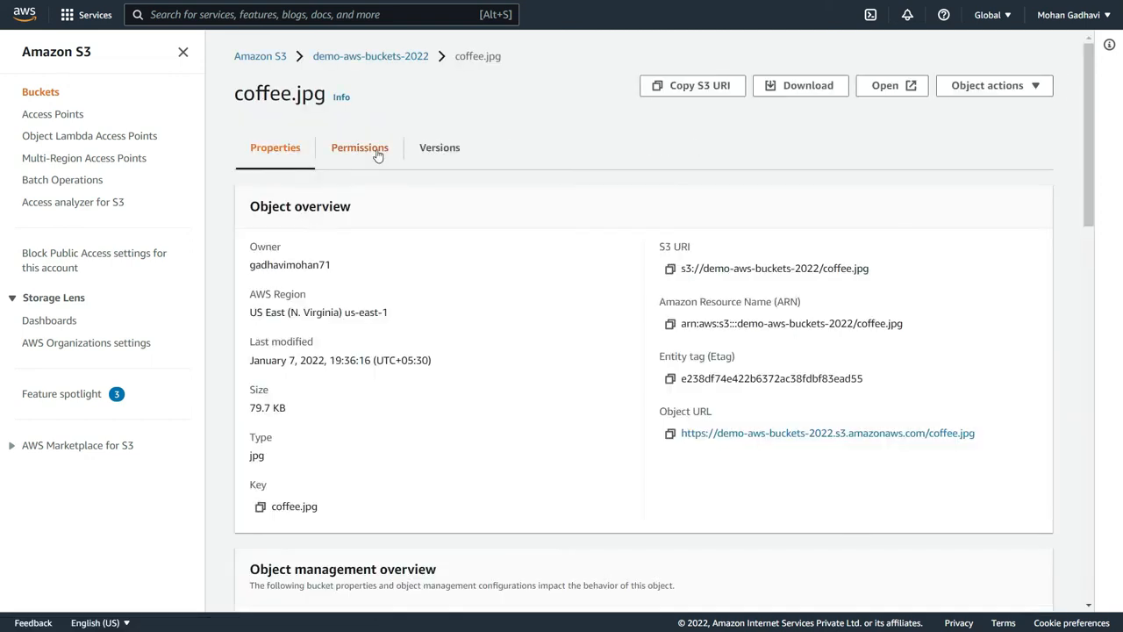
{"action": "left_click", "coordinate": [378, 155]}
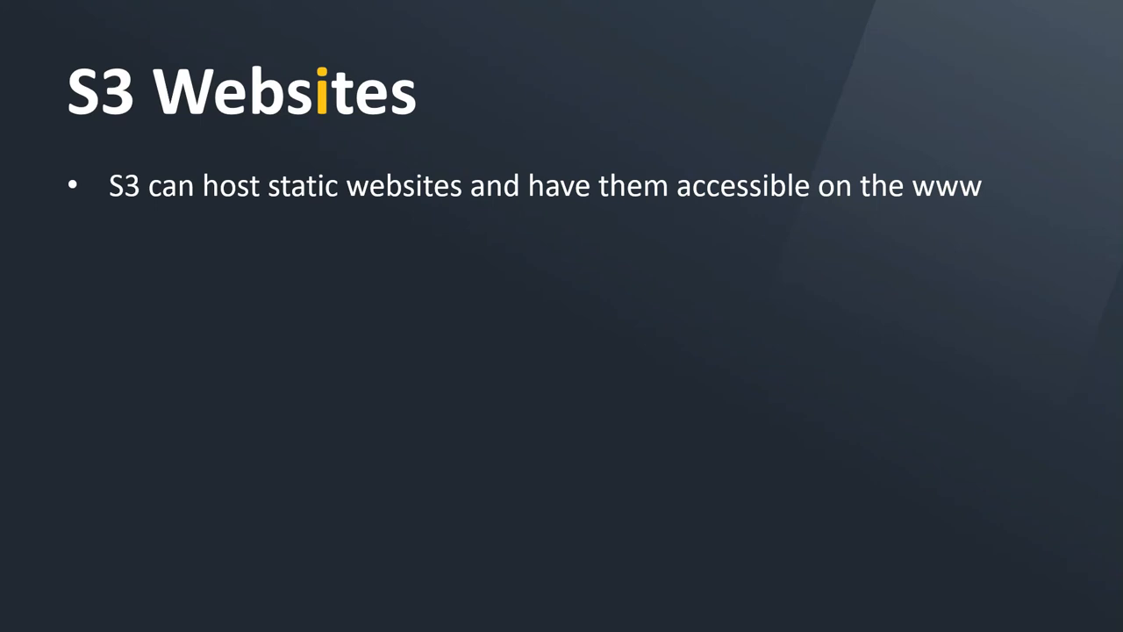
{"action": "key", "text": "Right"}
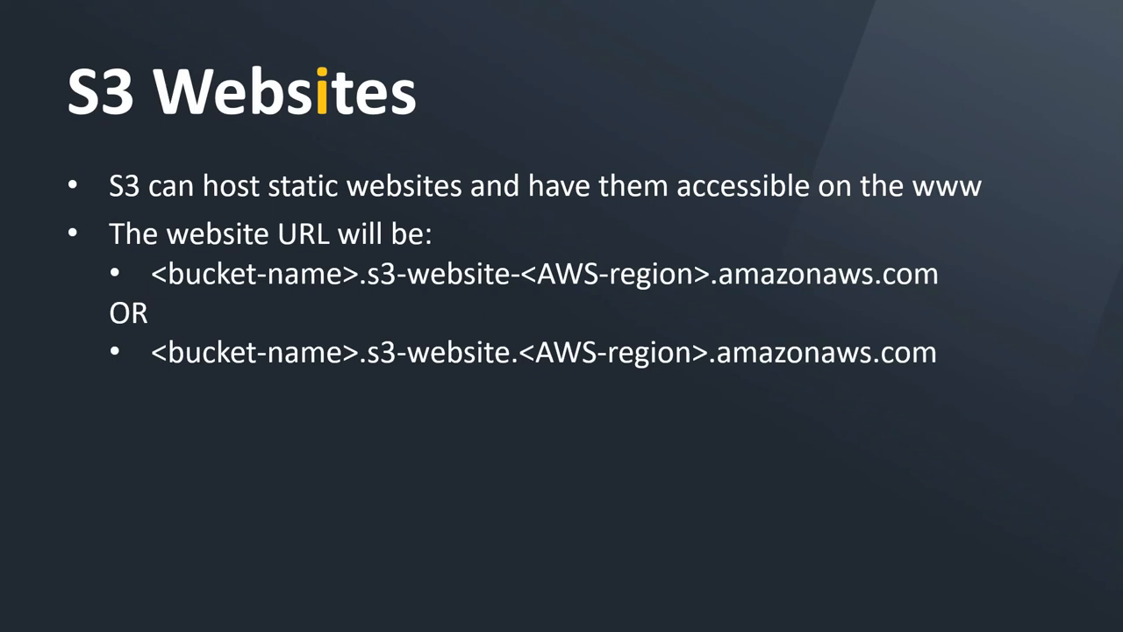
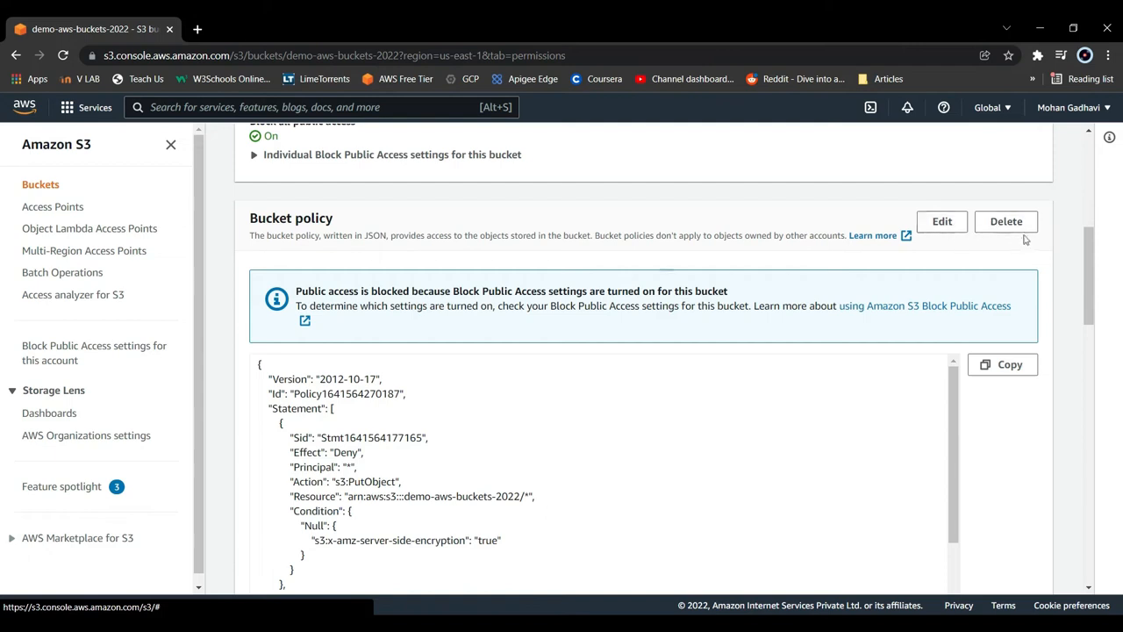
- Delete the bucket policy of demo-aws-buckets-2022, confirming the deletion with the word delete
{"action": "left_click", "coordinate": [1006, 225]}
{"action": "left_click", "coordinate": [570, 409]}
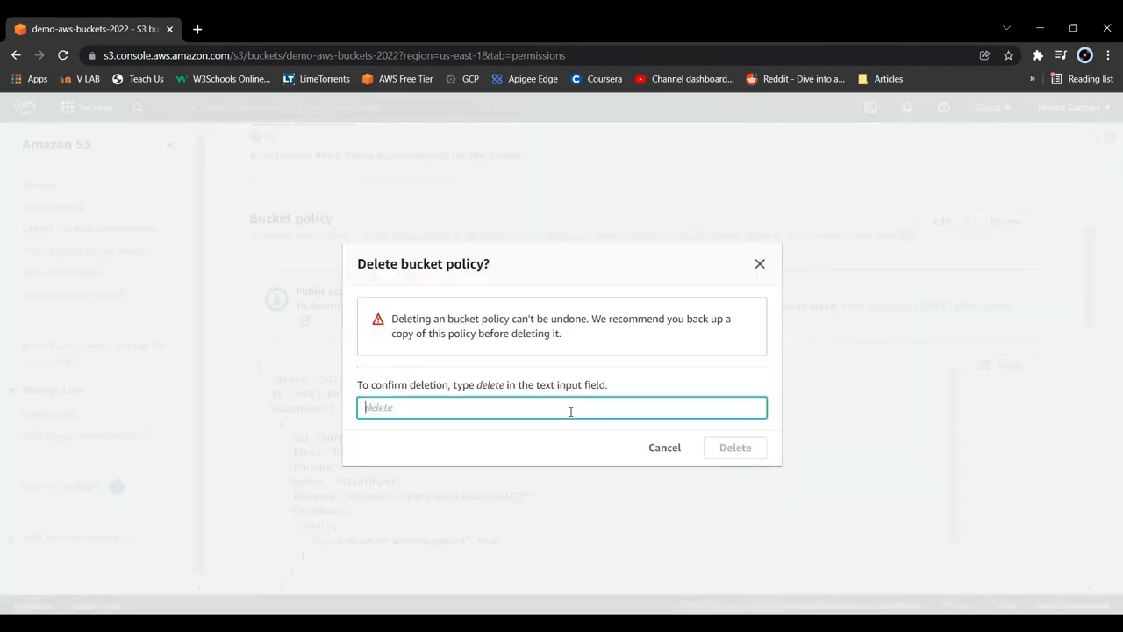
{"action": "type", "text": "delete"}
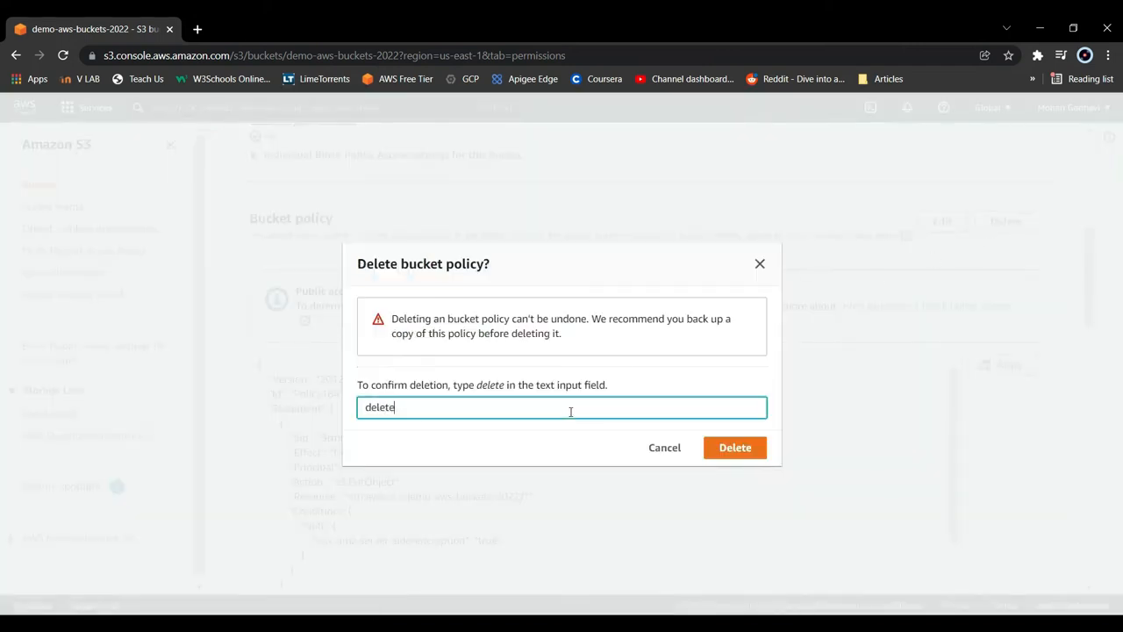
{"action": "left_click", "coordinate": [715, 442]}
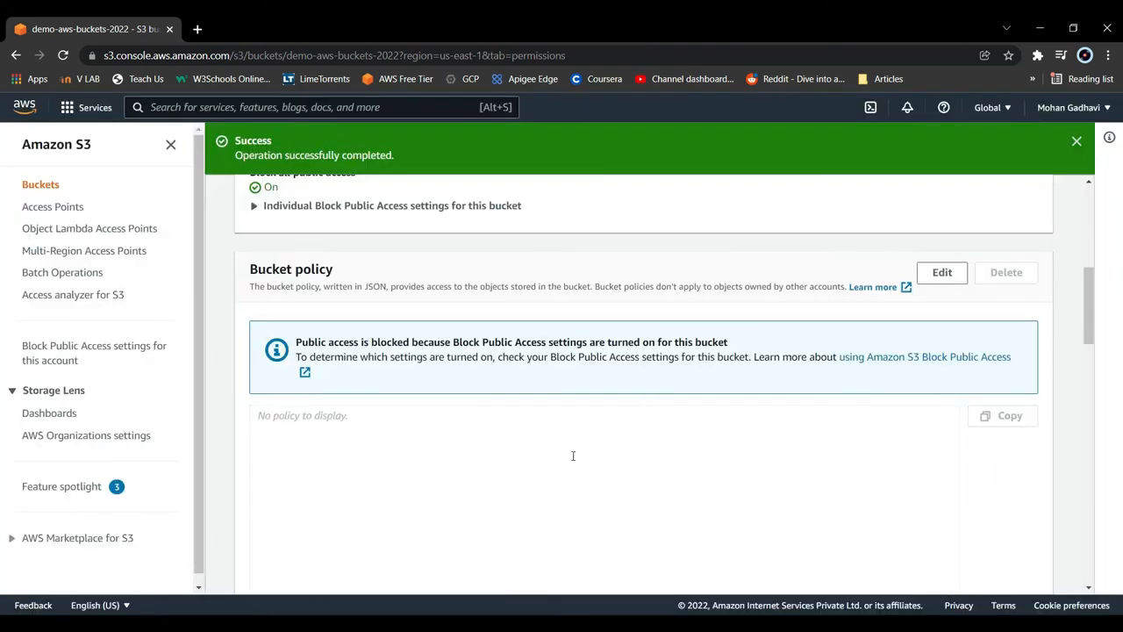
- Open the bucket's object list, switch to Visual Studio Code and review the index.html and error.html source files
{"action": "scroll", "coordinate": [579, 457], "scroll_direction": "up", "scroll_amount": 5}
{"action": "left_click", "coordinate": [281, 297]}
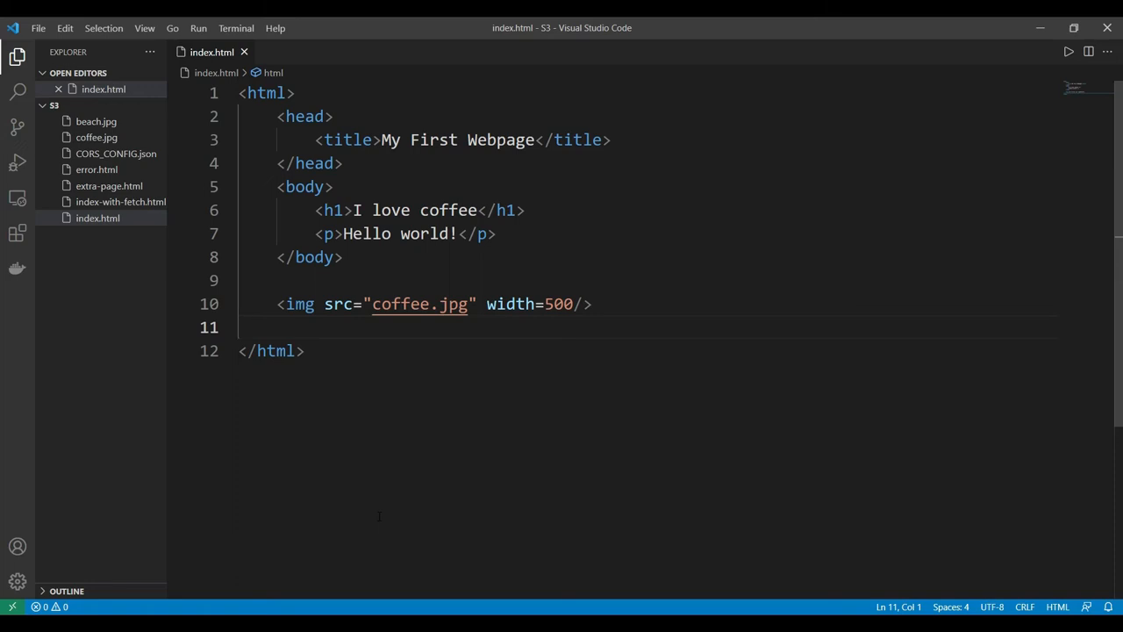
{"action": "left_click", "coordinate": [129, 262]}
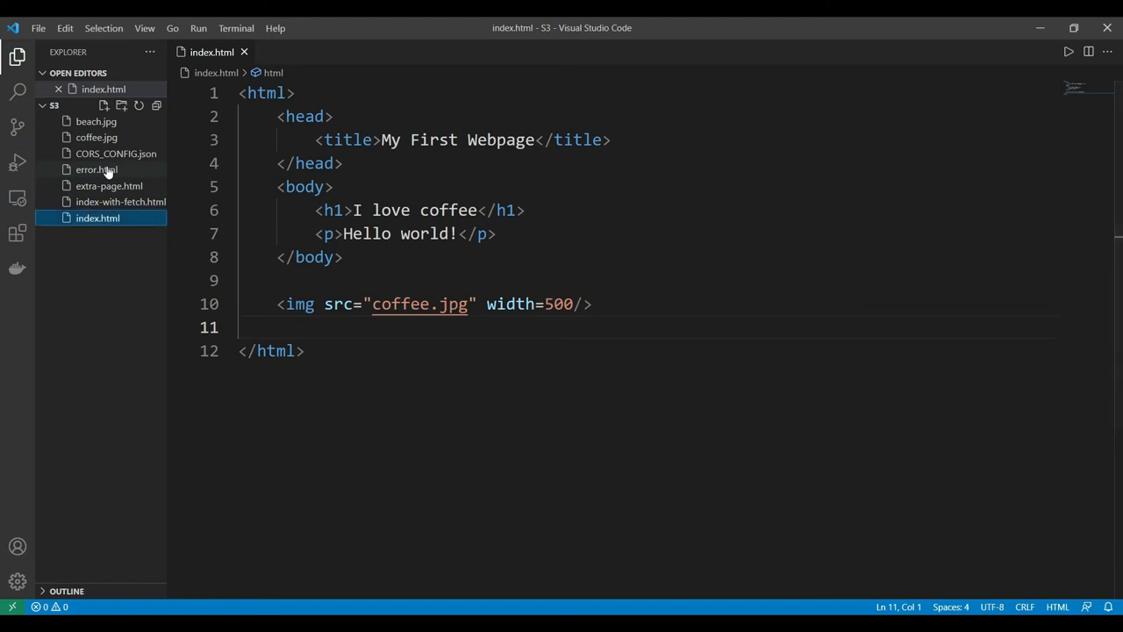
{"action": "left_click", "coordinate": [96, 171]}
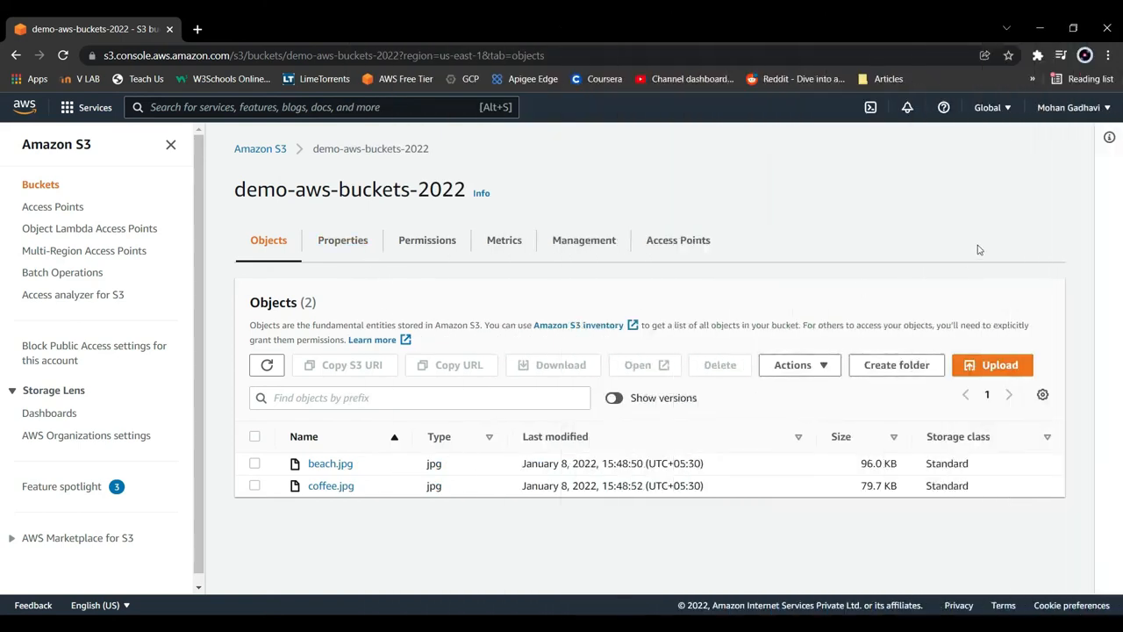
- Upload index.html and error.html from the Desktop S3 folder to demo-aws-buckets-2022 and close the upload status page
{"action": "left_click", "coordinate": [1009, 372]}
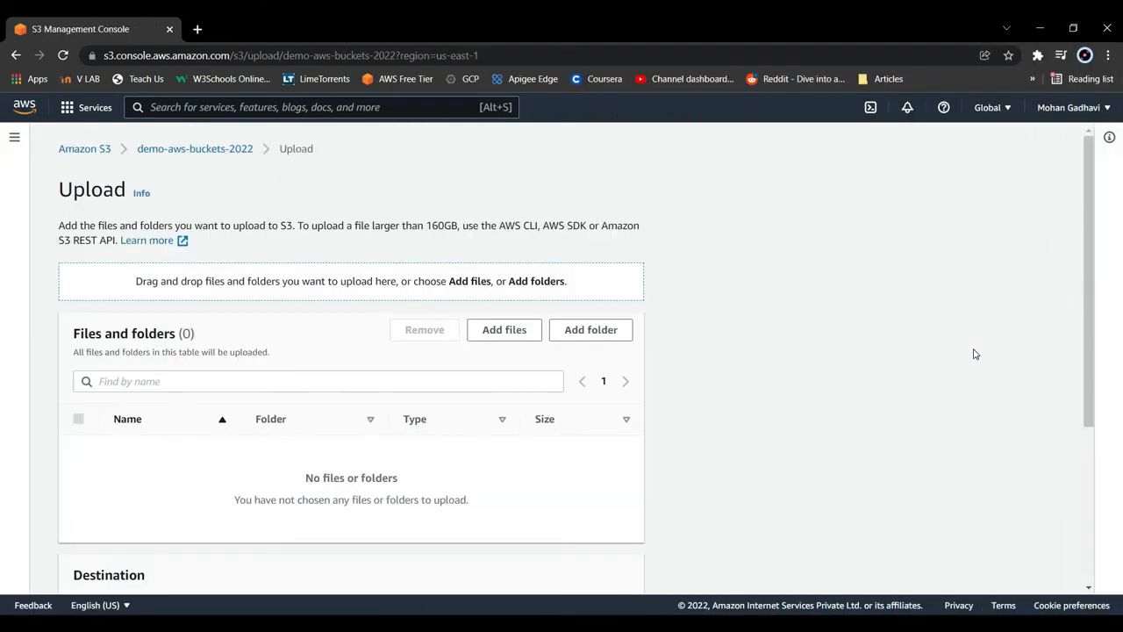
{"action": "left_click", "coordinate": [491, 337]}
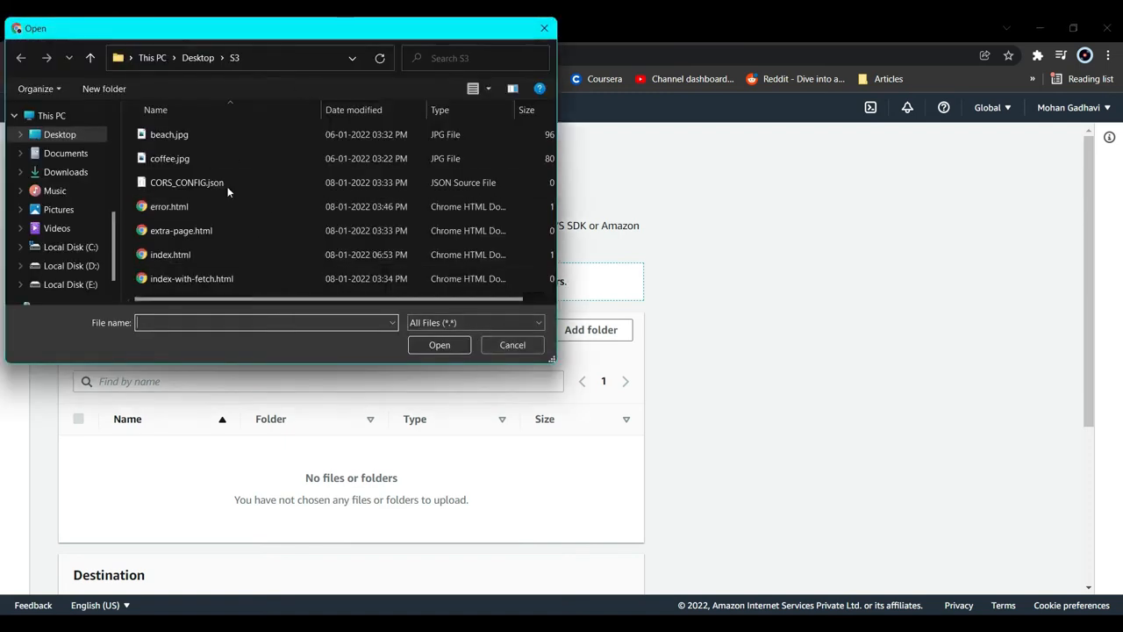
{"action": "left_click", "coordinate": [208, 256]}
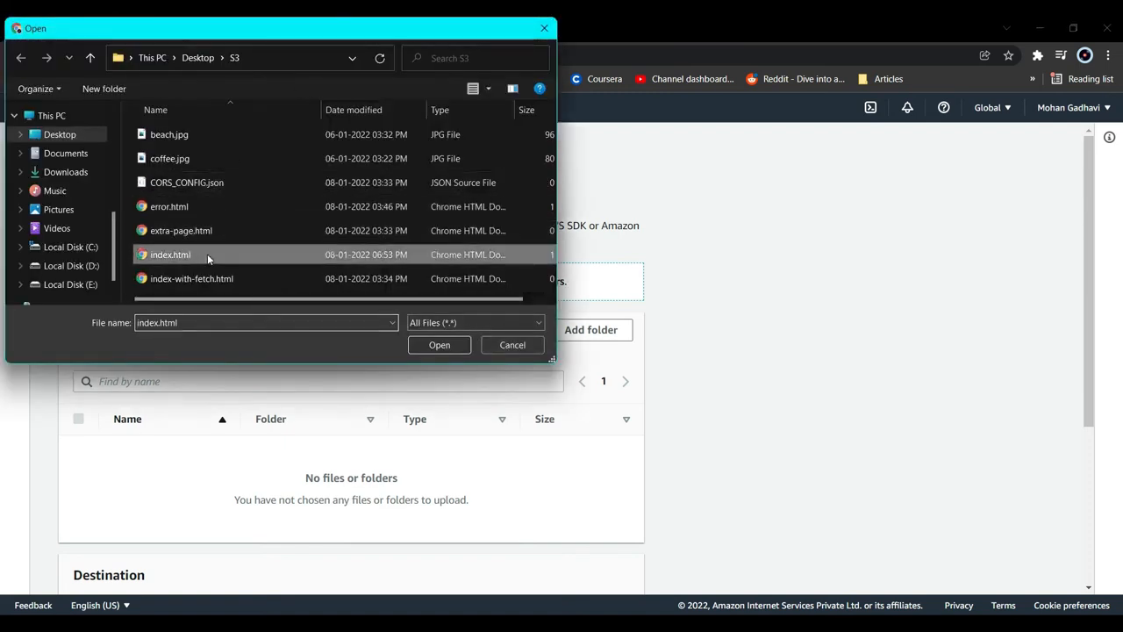
{"action": "left_click", "coordinate": [233, 211], "text": "ctrl"}
{"action": "left_click", "coordinate": [439, 344]}
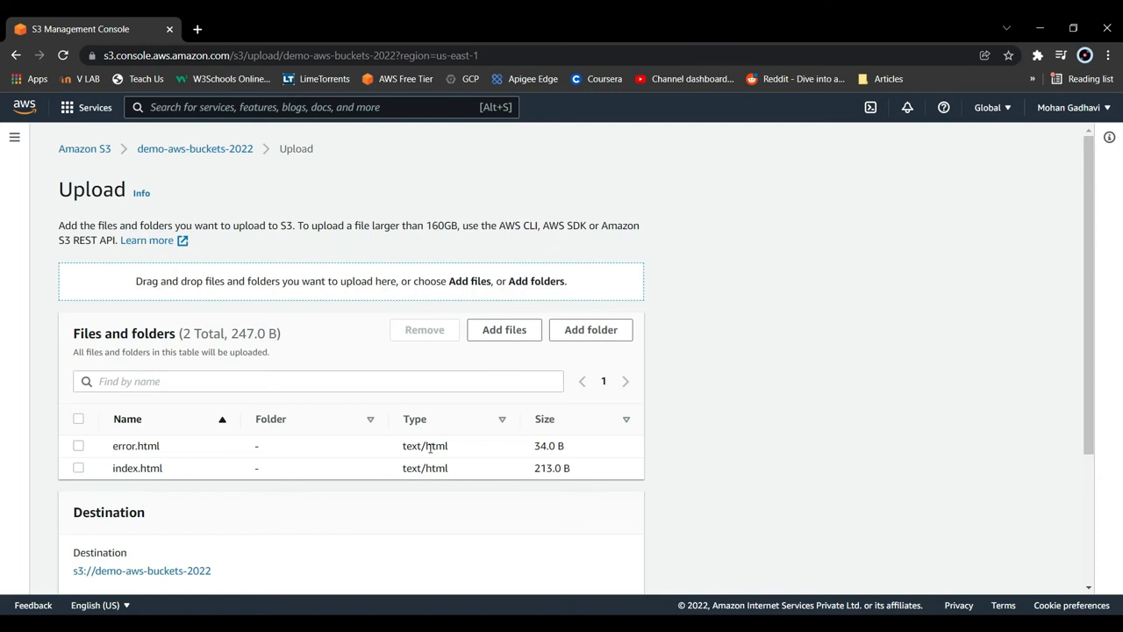
{"action": "scroll", "coordinate": [429, 447], "scroll_direction": "down", "scroll_amount": 3}
{"action": "left_click", "coordinate": [614, 568]}
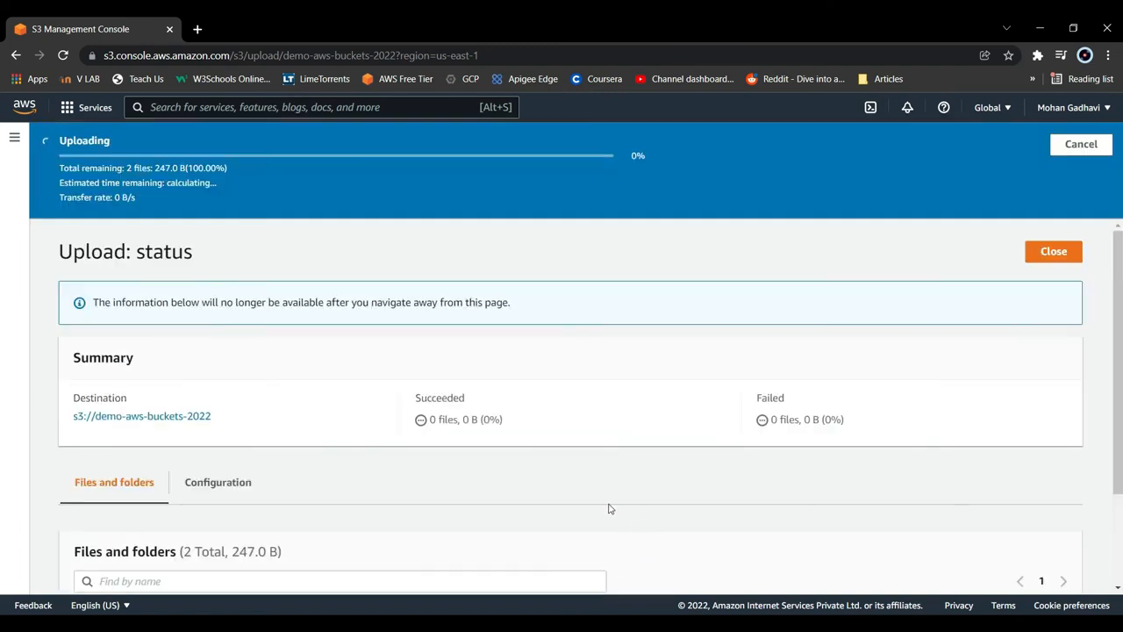
{"action": "left_click", "coordinate": [1050, 202]}
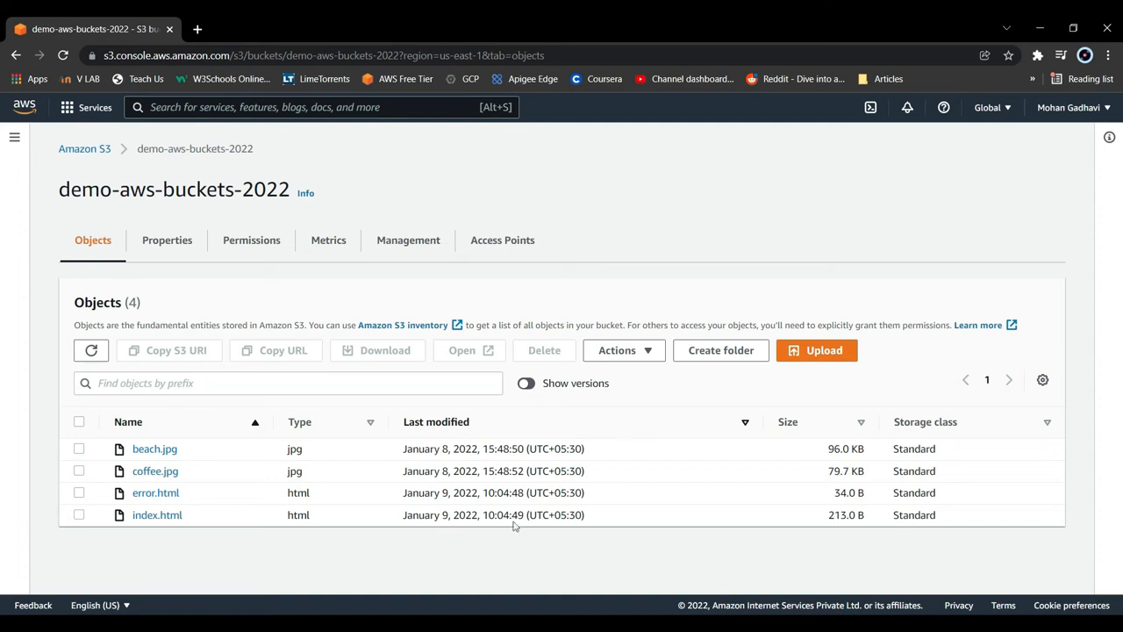
- Open the static website hosting settings in the bucket's properties for editing and enable hosting
{"action": "left_click", "coordinate": [161, 254]}
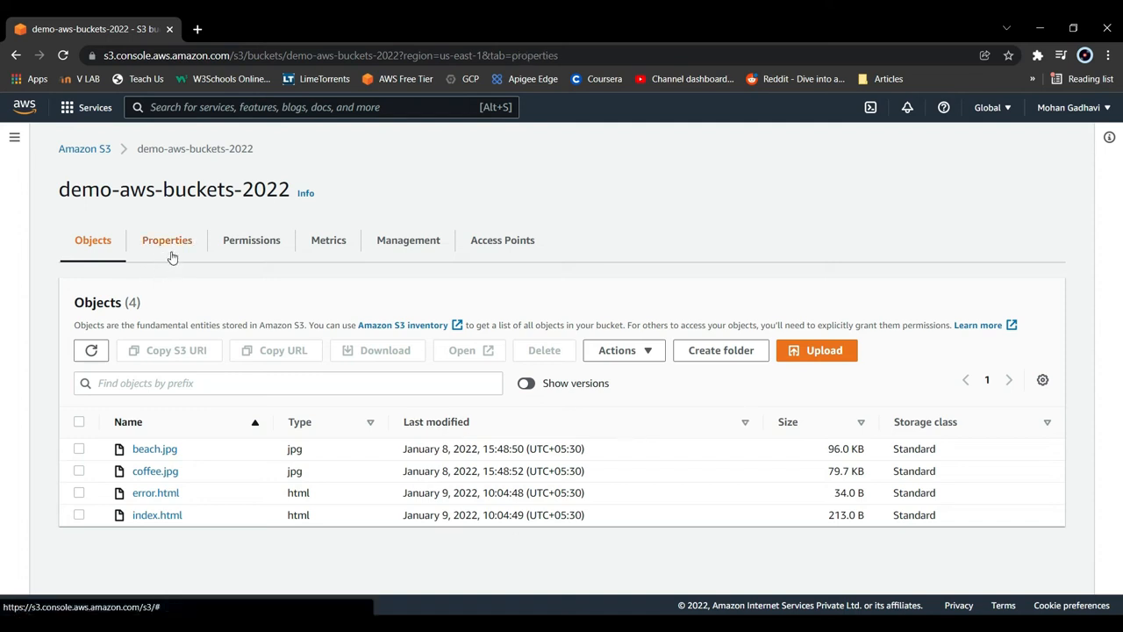
{"action": "left_click", "coordinate": [179, 246]}
{"action": "scroll", "coordinate": [298, 397], "scroll_direction": "down", "scroll_amount": 20}
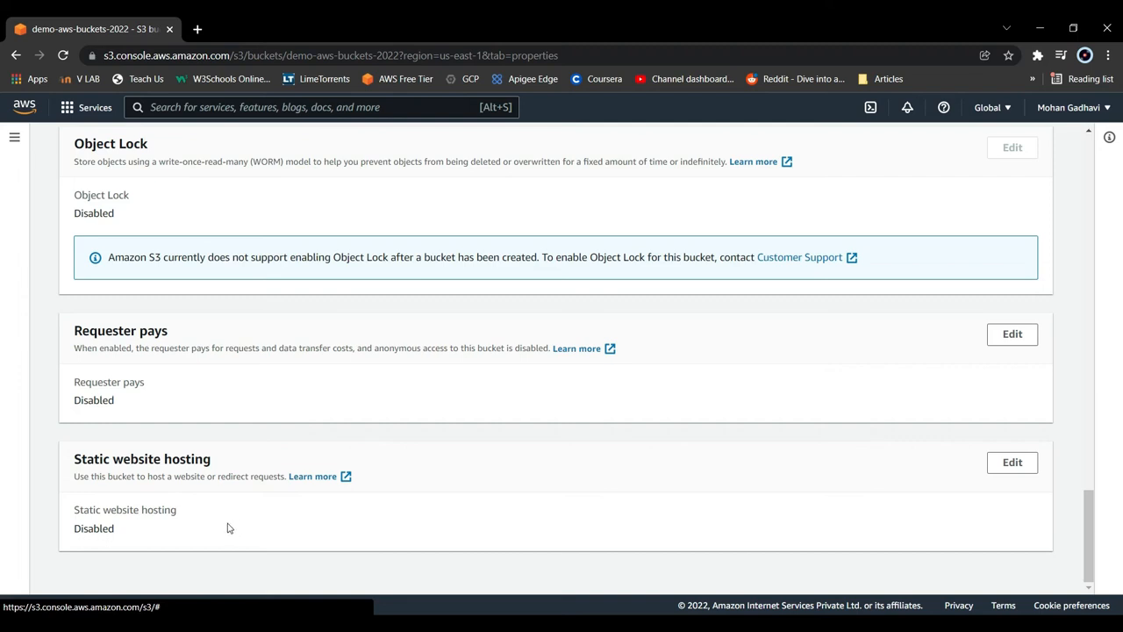
{"action": "double_click", "coordinate": [103, 529]}
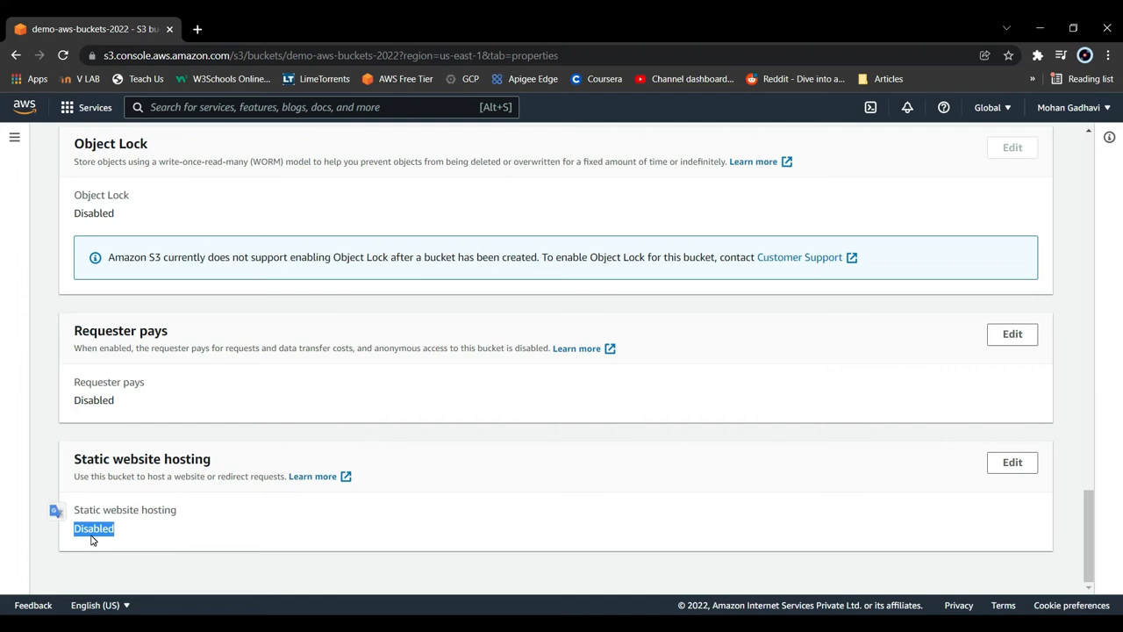
{"action": "left_click", "coordinate": [993, 472]}
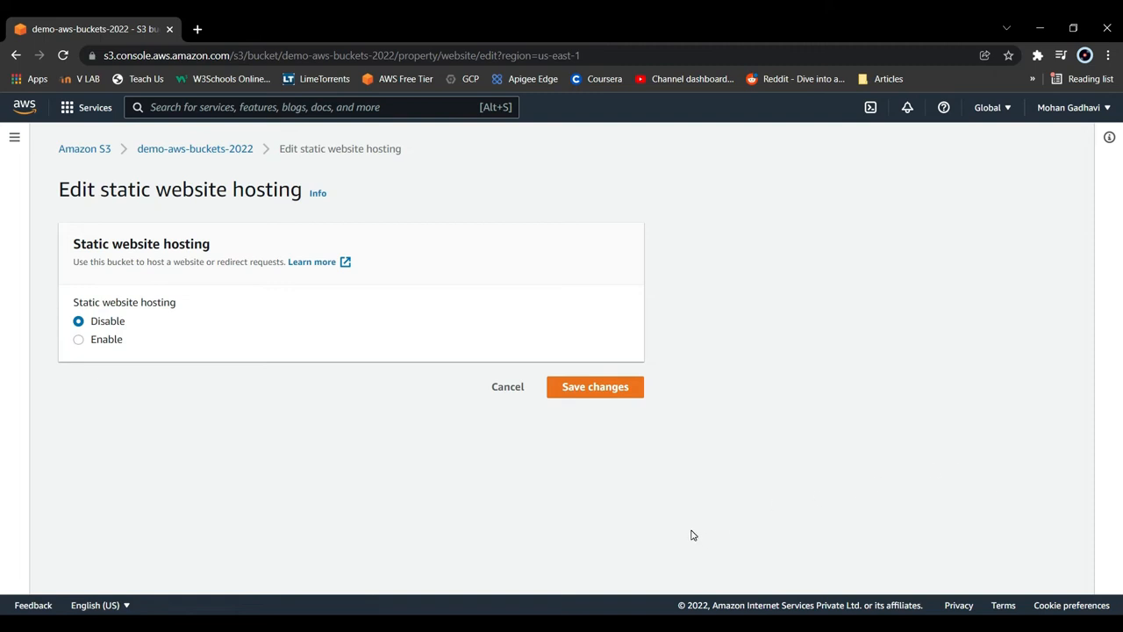
{"action": "left_click", "coordinate": [78, 340]}
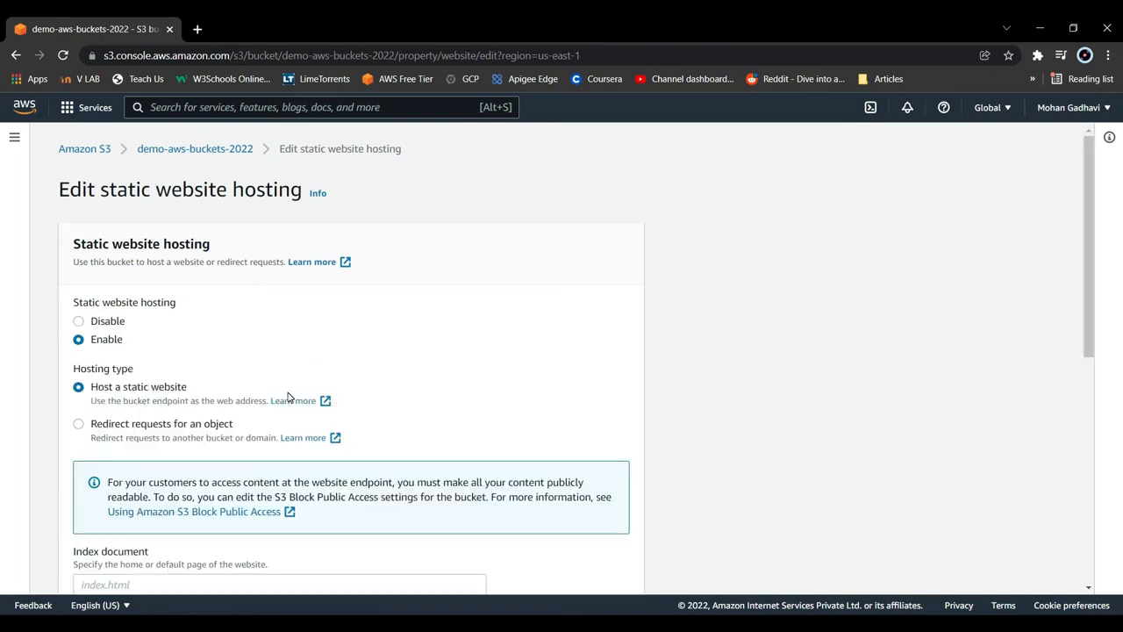
- Set the index document to index.html and the error document to error.html, and save the static website hosting settings
{"action": "scroll", "coordinate": [288, 399], "scroll_direction": "down", "scroll_amount": 5}
{"action": "scroll", "coordinate": [248, 286], "scroll_direction": "up", "scroll_amount": 2}
{"action": "left_click", "coordinate": [237, 289]}
{"action": "type", "text": "inde"}
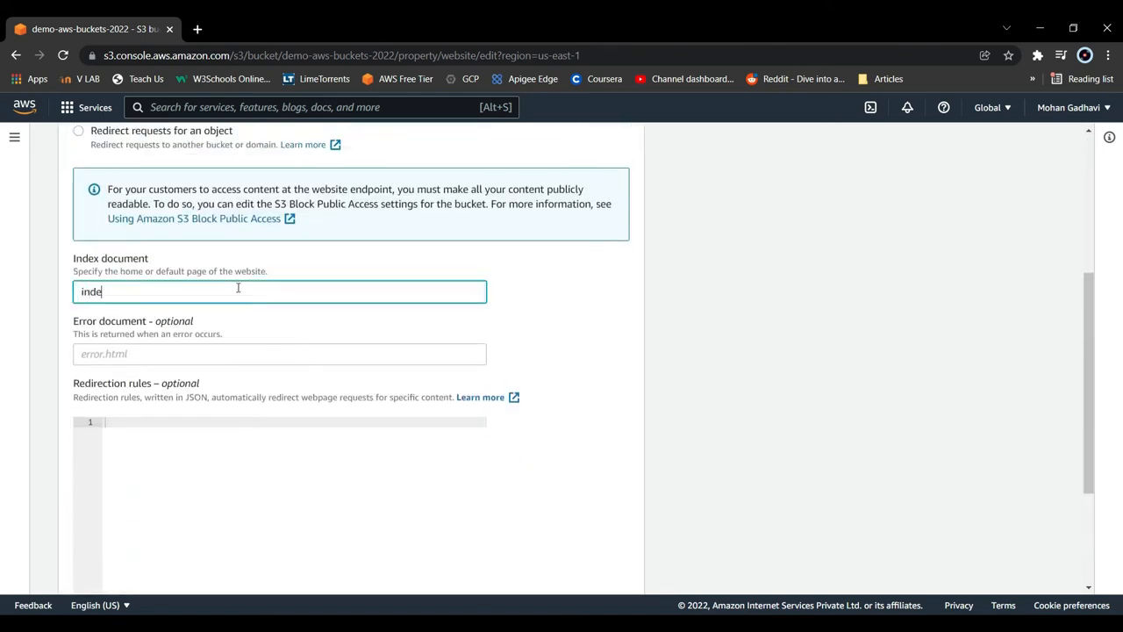
{"action": "type", "text": "x.html"}
{"action": "left_click", "coordinate": [195, 358]}
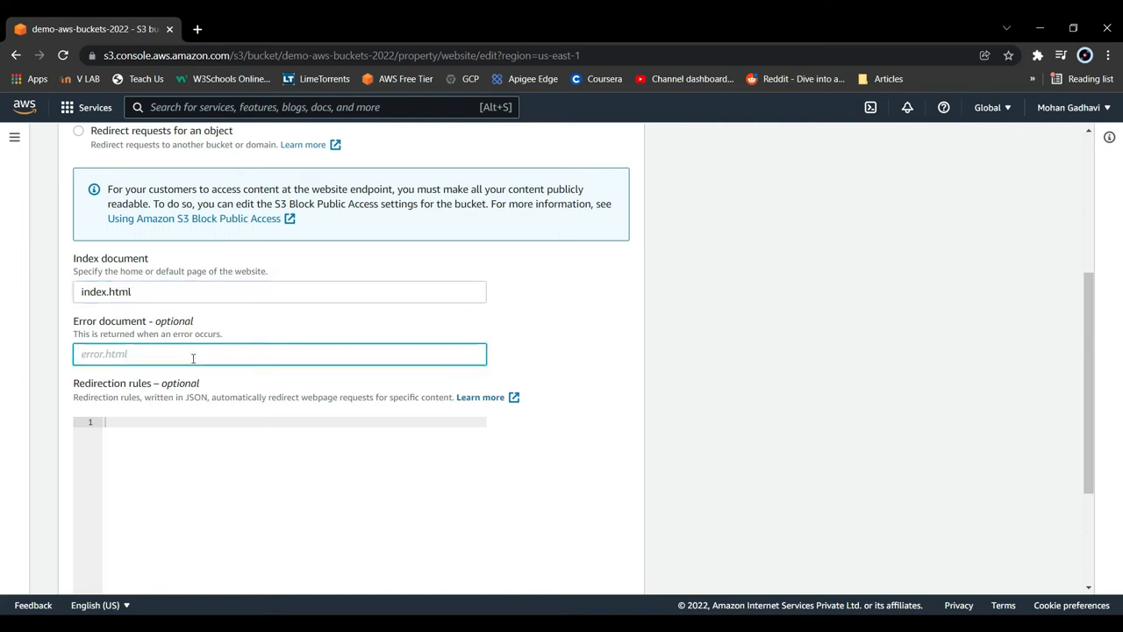
{"action": "type", "text": "error.html"}
{"action": "scroll", "coordinate": [192, 356], "scroll_direction": "down", "scroll_amount": 2}
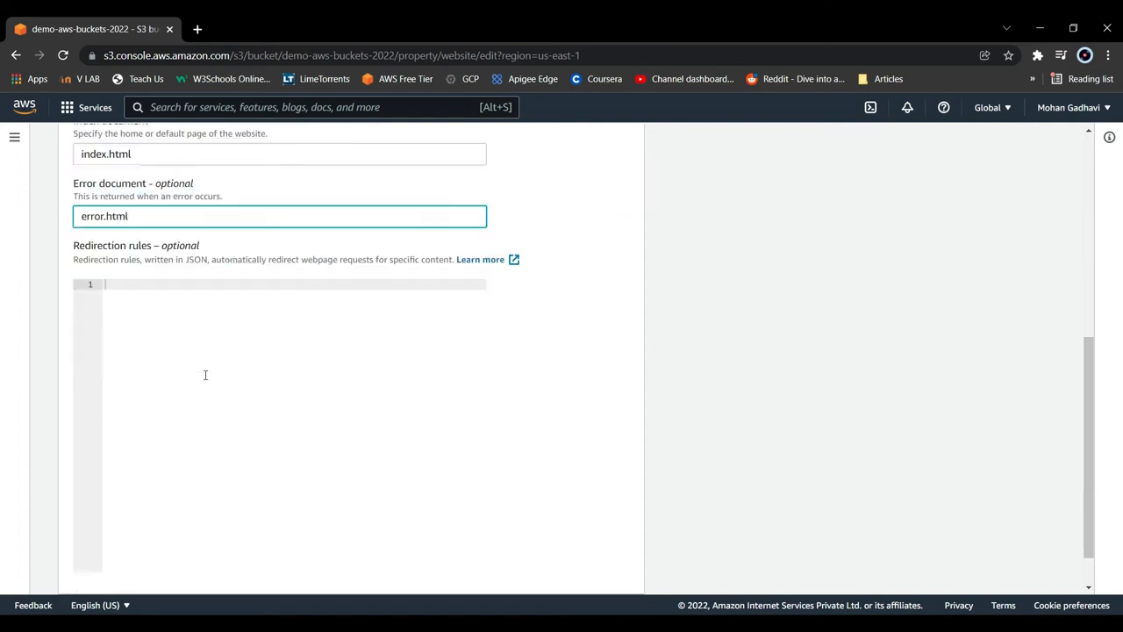
{"action": "left_click", "coordinate": [595, 572]}
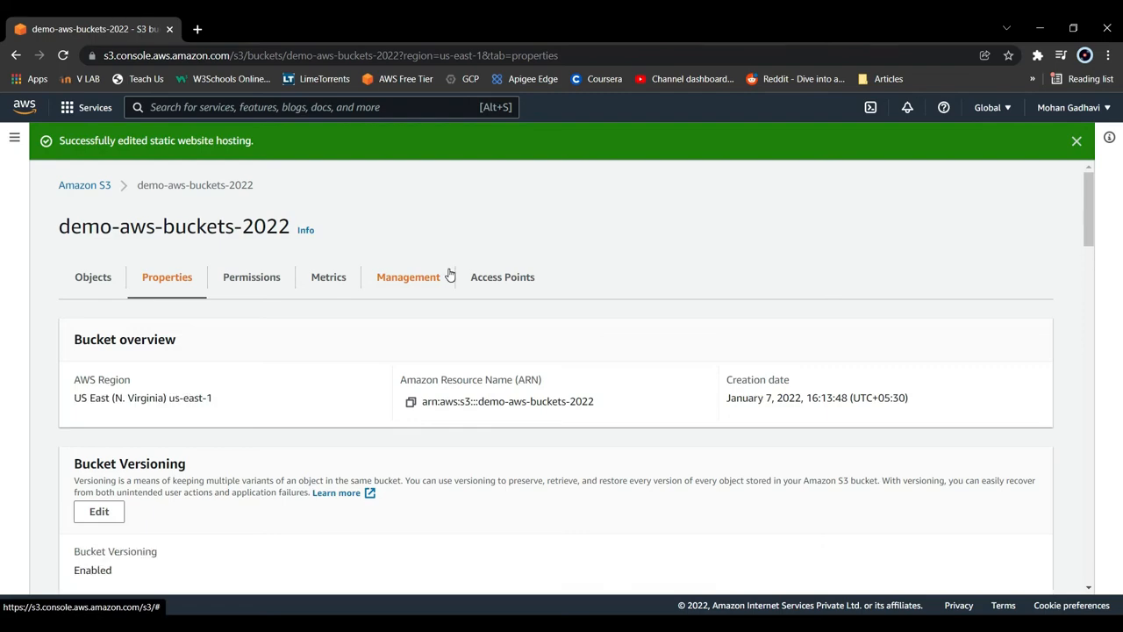
- Copy the bucket website endpoint from the static website hosting properties and load it in a new browser tab
{"action": "scroll", "coordinate": [397, 437], "scroll_direction": "down", "scroll_amount": 20}
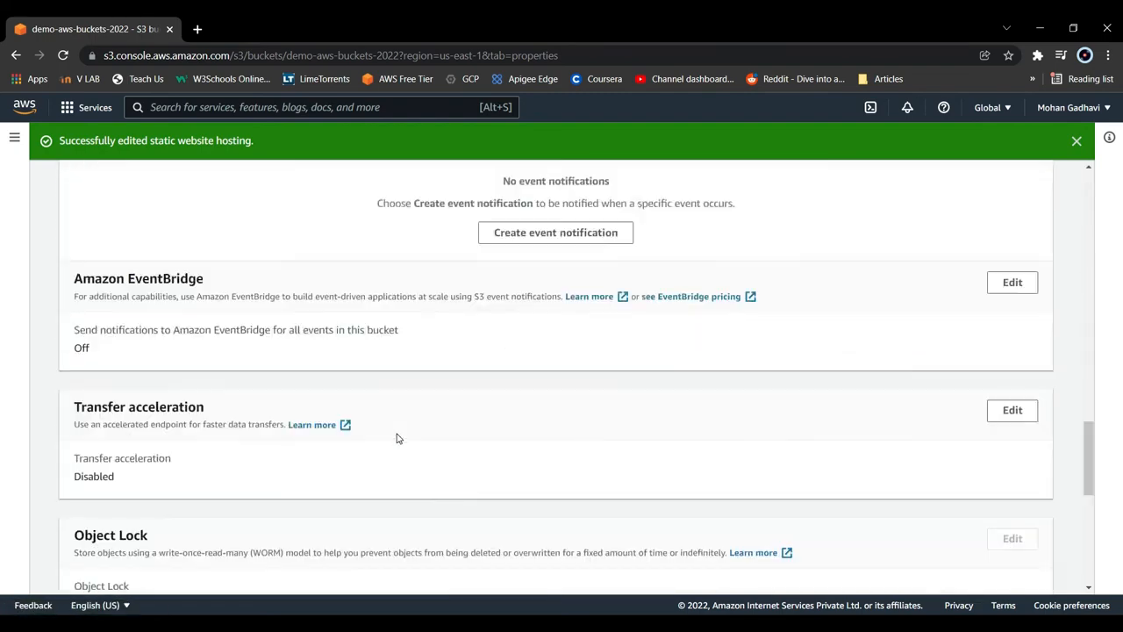
{"action": "scroll", "coordinate": [397, 438], "scroll_direction": "down", "scroll_amount": 6}
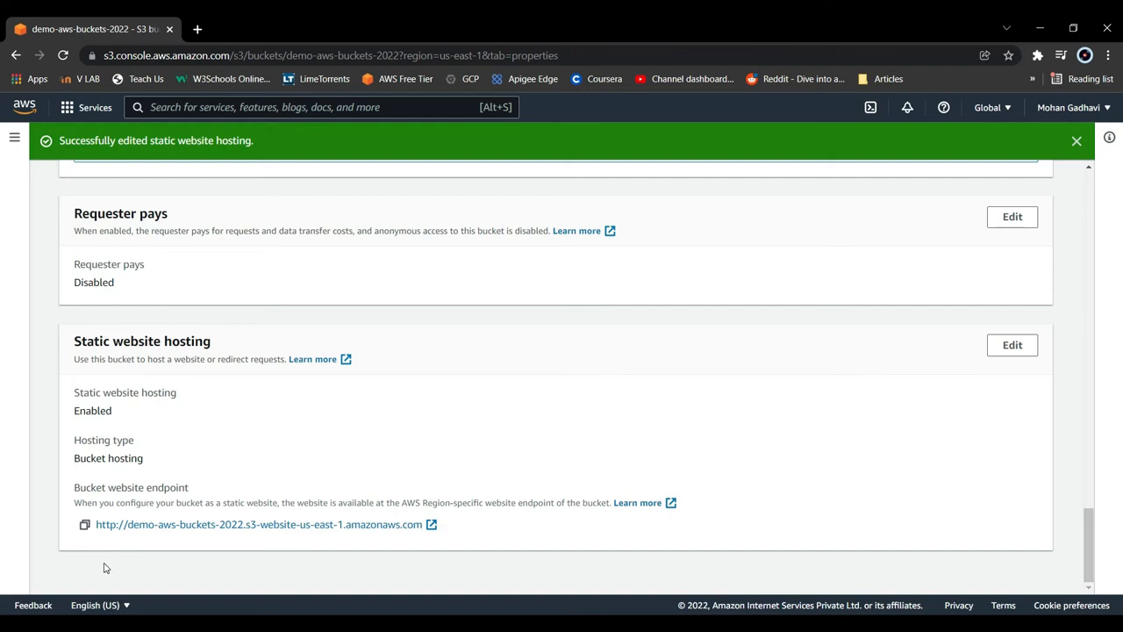
{"action": "left_click", "coordinate": [84, 524]}
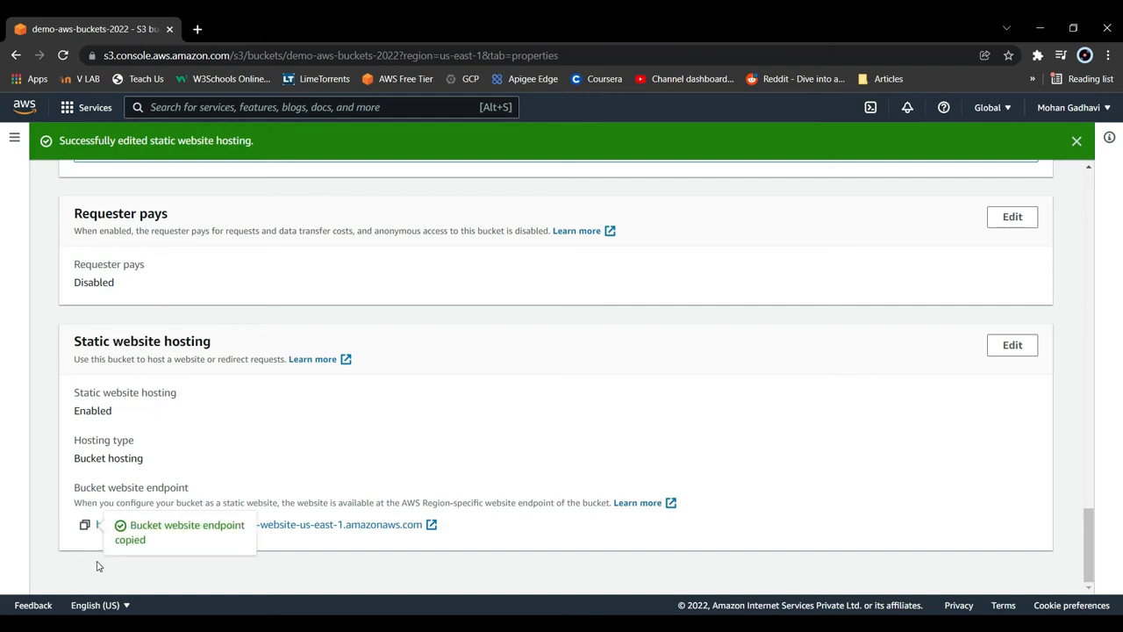
{"action": "key", "text": "ctrl+t"}
{"action": "key", "text": "ctrl+v"}
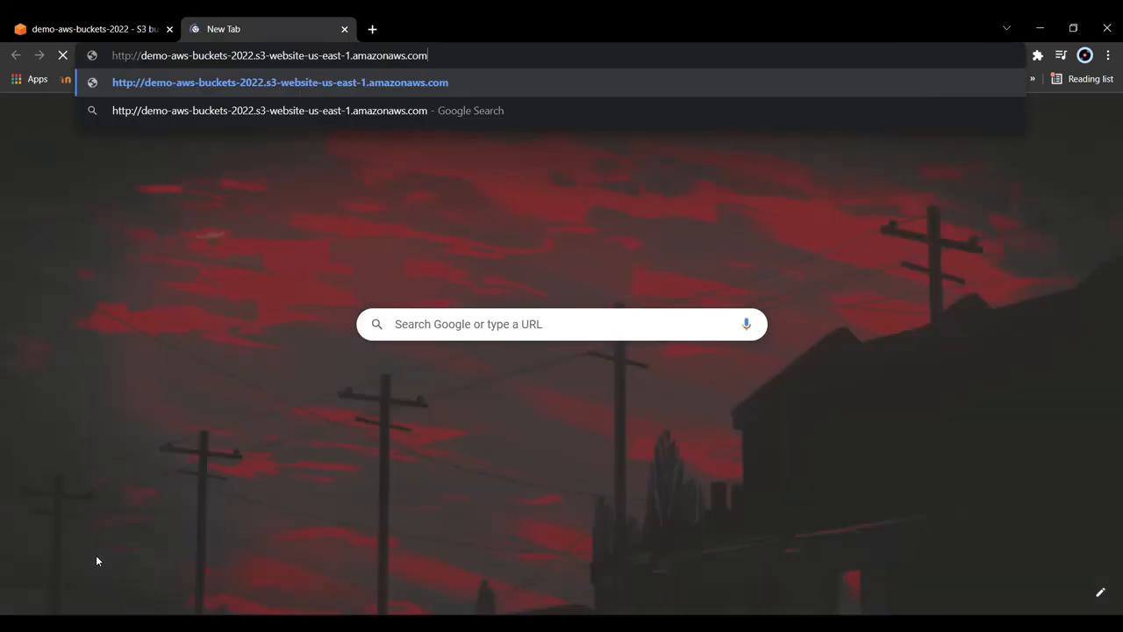
{"action": "key", "text": "Return"}
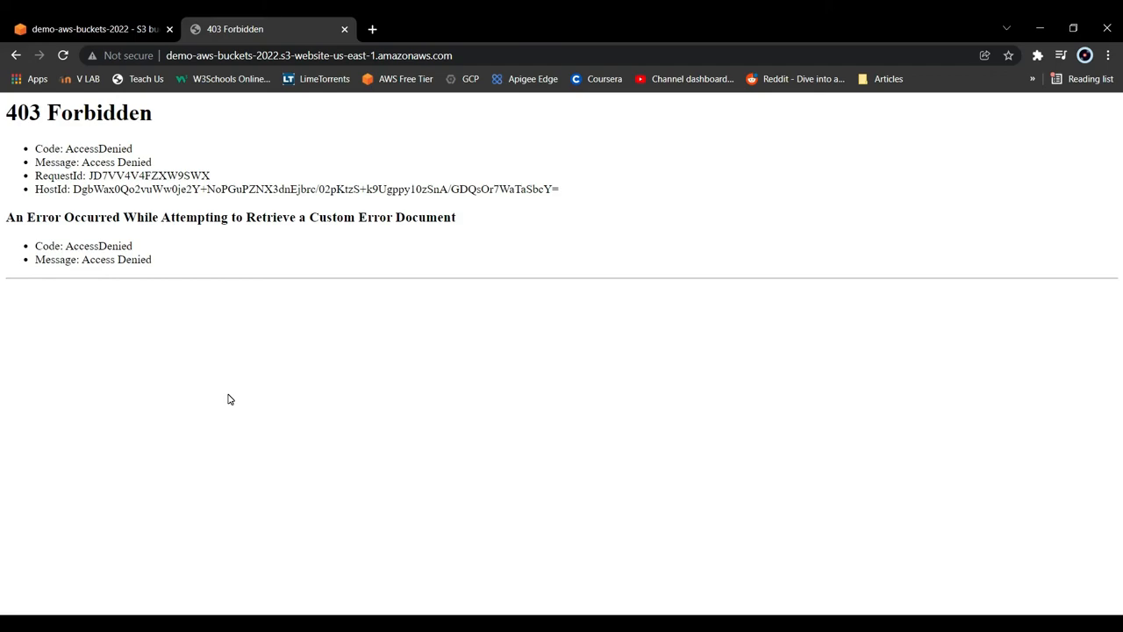
- Return to demo-aws-buckets-2022 in the S3 console and open its Block public access settings for editing in the bucket permissions
{"action": "key", "text": "ctrl+shift+Tab"}
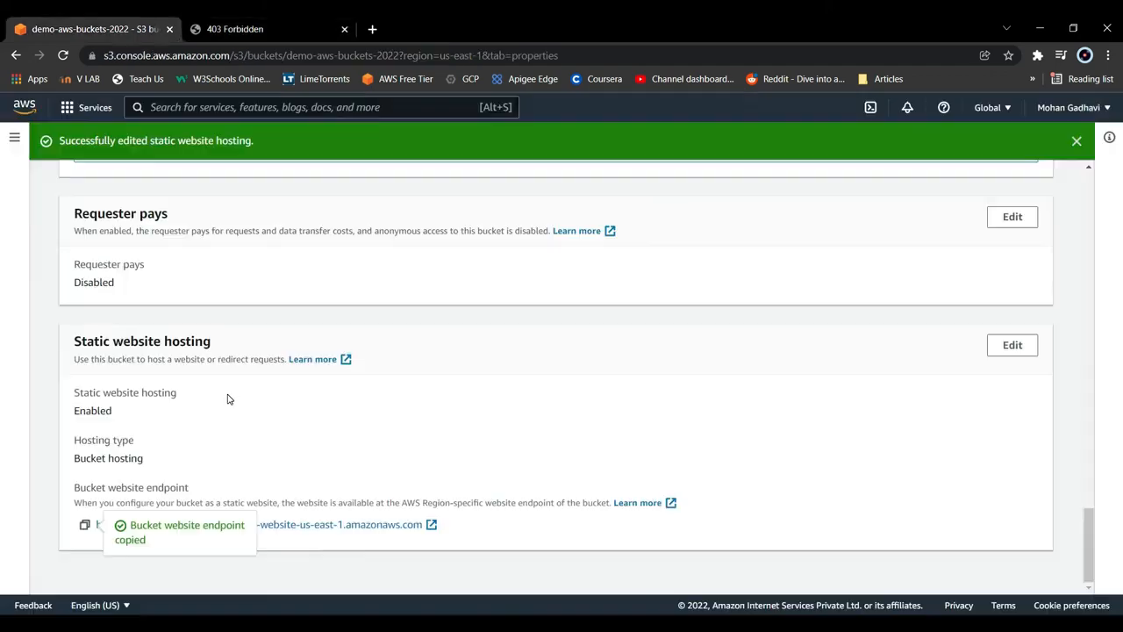
{"action": "scroll", "coordinate": [332, 430], "scroll_direction": "up", "scroll_amount": 15}
{"action": "scroll", "coordinate": [331, 430], "scroll_direction": "up", "scroll_amount": 10}
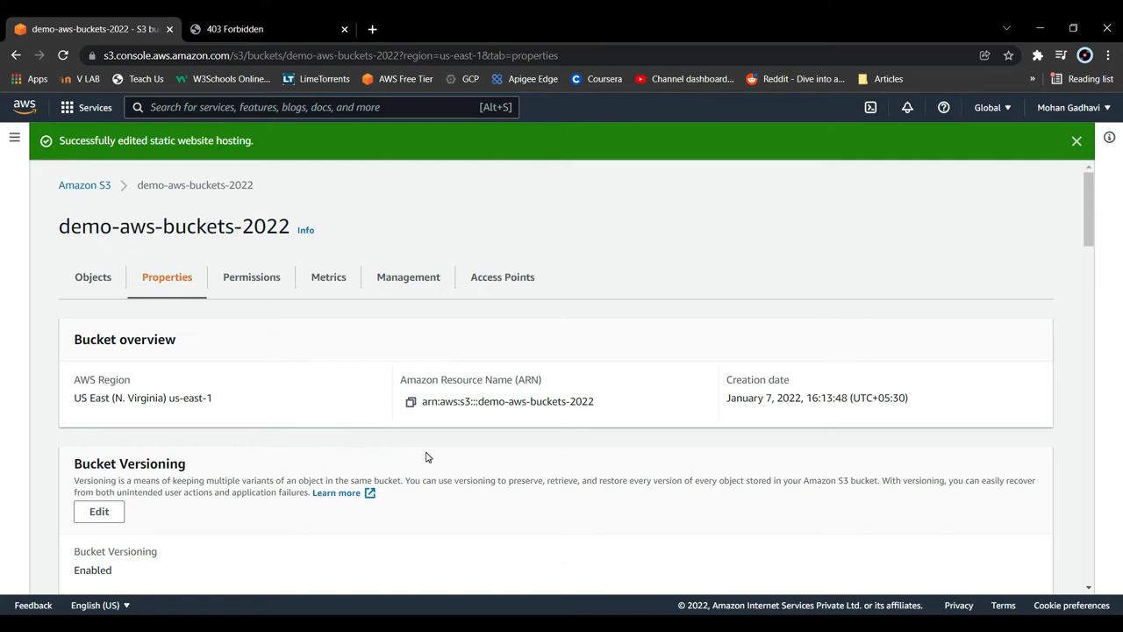
{"action": "scroll", "coordinate": [427, 457], "scroll_direction": "down", "scroll_amount": 2}
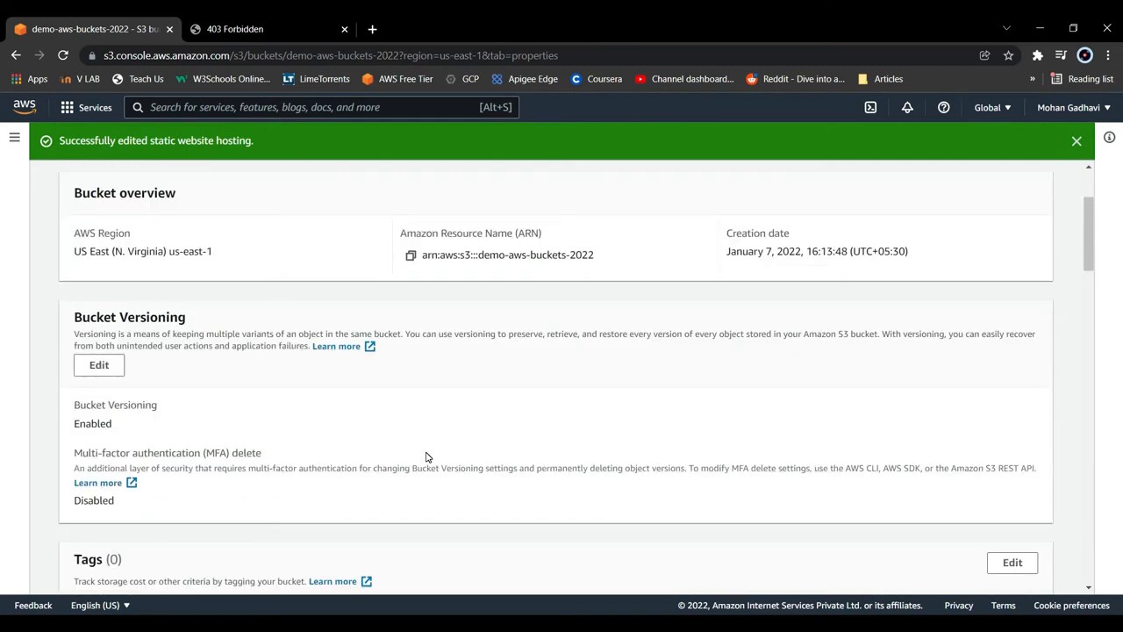
{"action": "scroll", "coordinate": [427, 457], "scroll_direction": "up", "scroll_amount": 2}
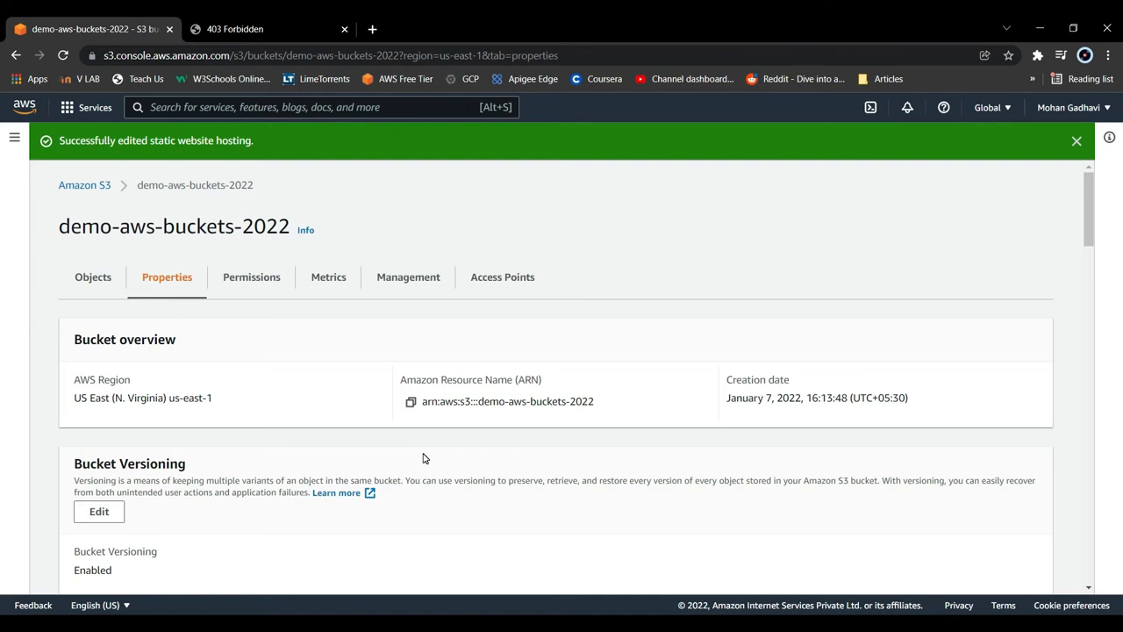
{"action": "left_click", "coordinate": [261, 285]}
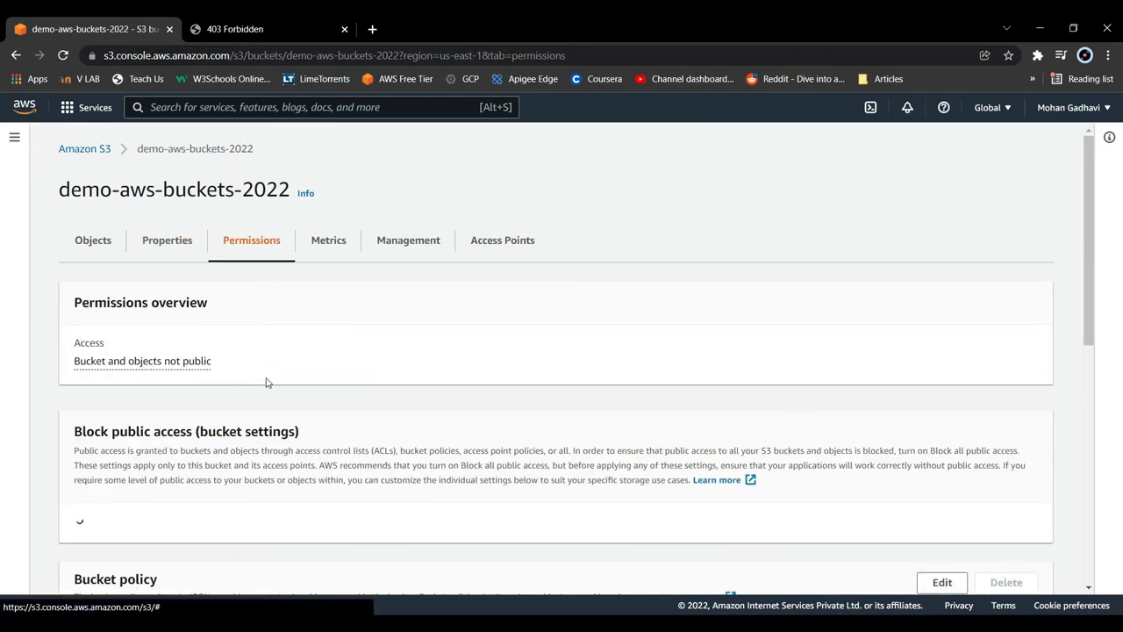
{"action": "scroll", "coordinate": [217, 453], "scroll_direction": "down", "scroll_amount": 2}
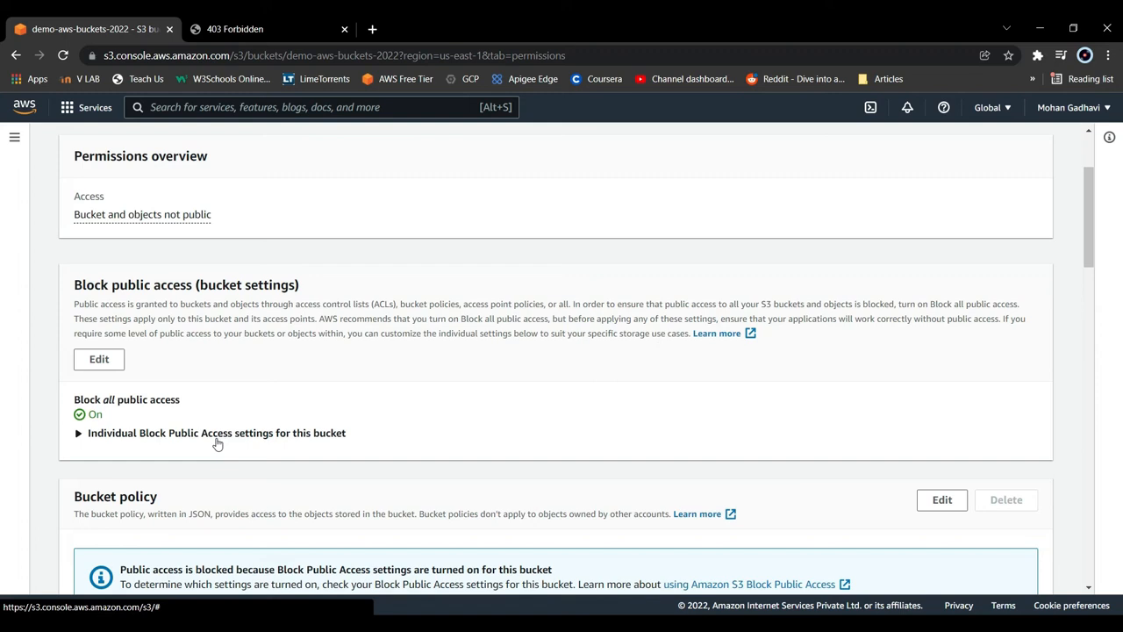
{"action": "left_click", "coordinate": [110, 365]}
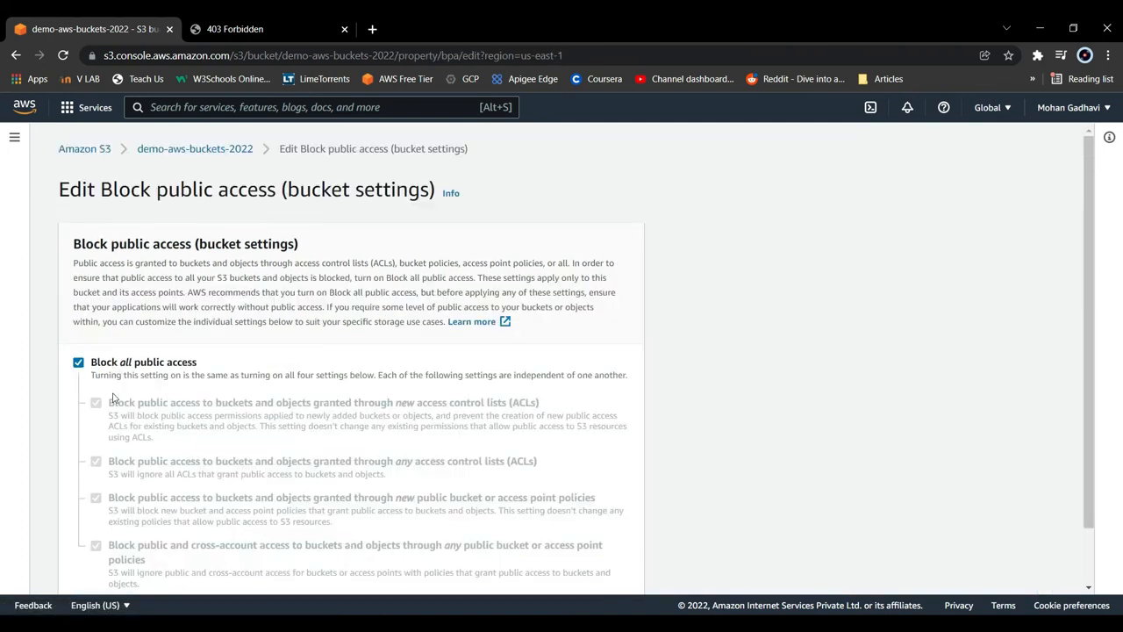
- Turn off Block all public access for the bucket, save the change and approve it with the word confirm
{"action": "left_click", "coordinate": [81, 363]}
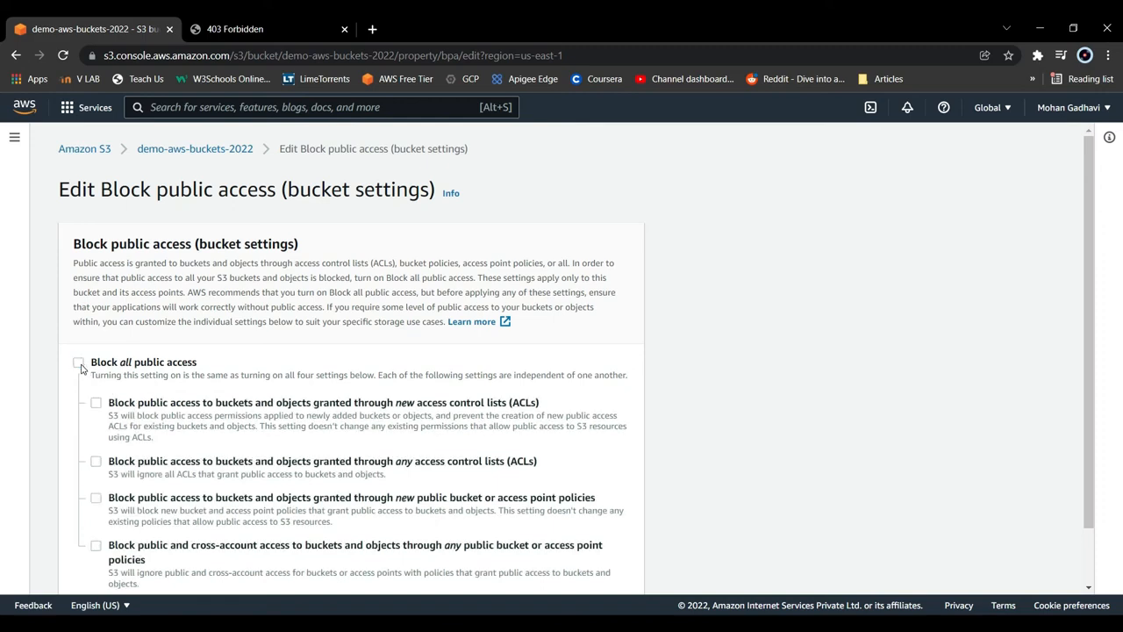
{"action": "scroll", "coordinate": [252, 422], "scroll_direction": "down", "scroll_amount": 1}
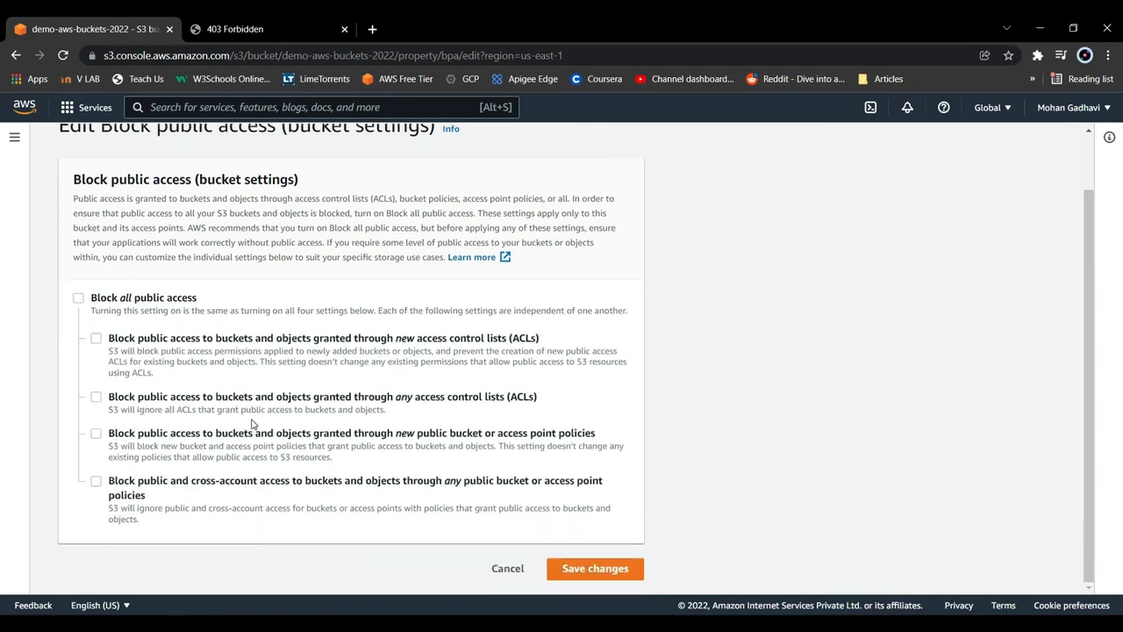
{"action": "left_click", "coordinate": [589, 570]}
{"action": "left_click", "coordinate": [432, 408]}
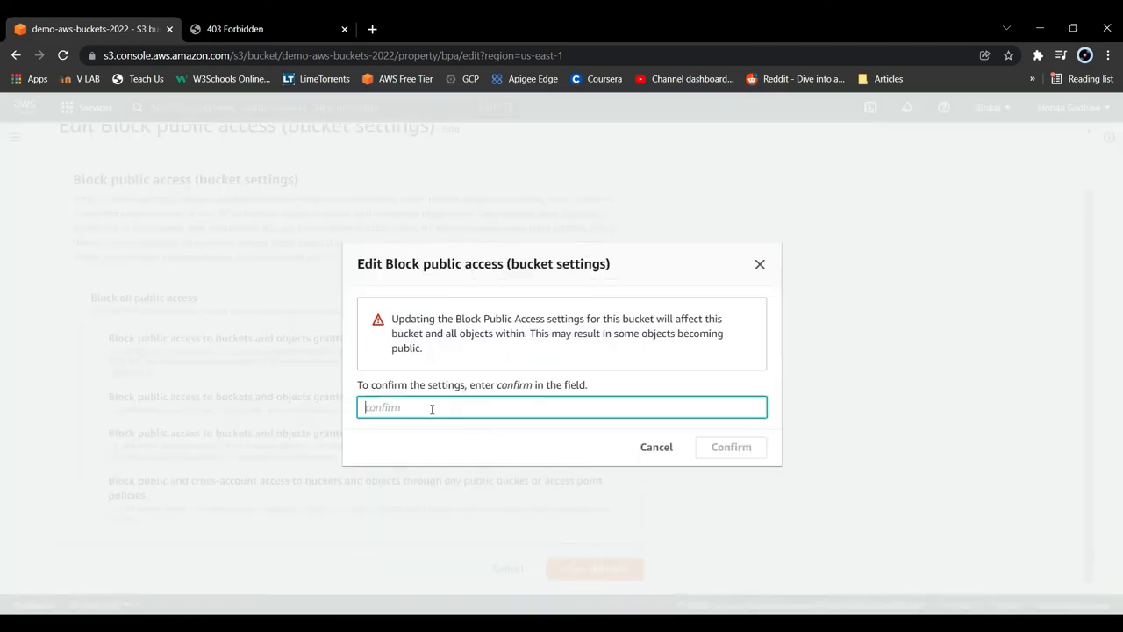
{"action": "type", "text": "confirm"}
{"action": "left_click", "coordinate": [724, 446]}
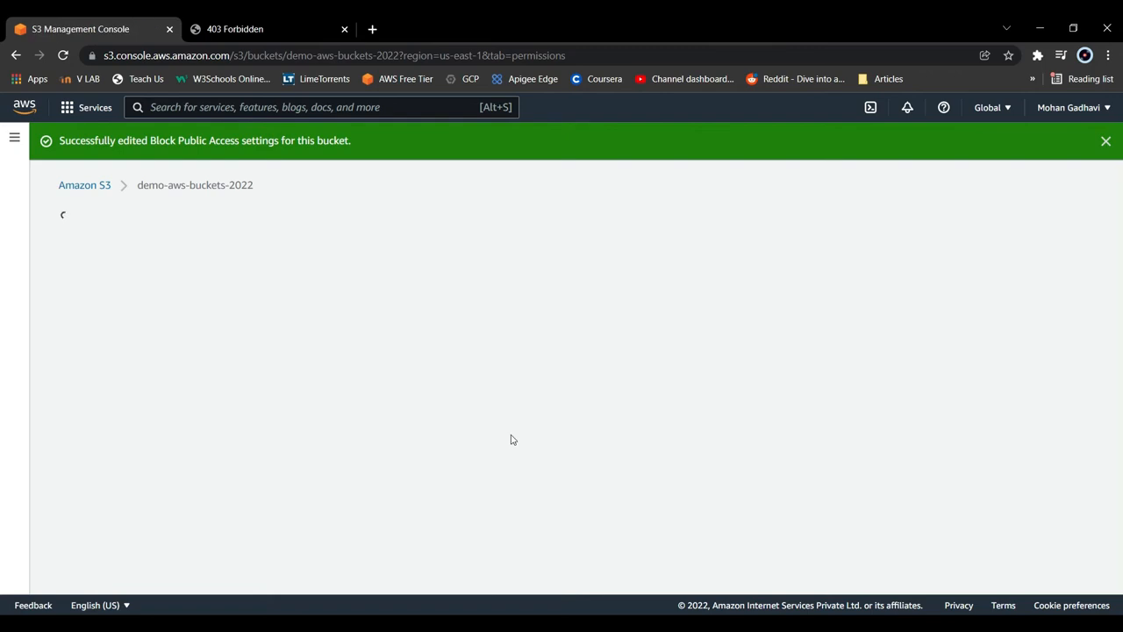
- Open the bucket policy for editing and launch the AWS Policy Generator from it
{"action": "scroll", "coordinate": [533, 438], "scroll_direction": "down", "scroll_amount": 1}
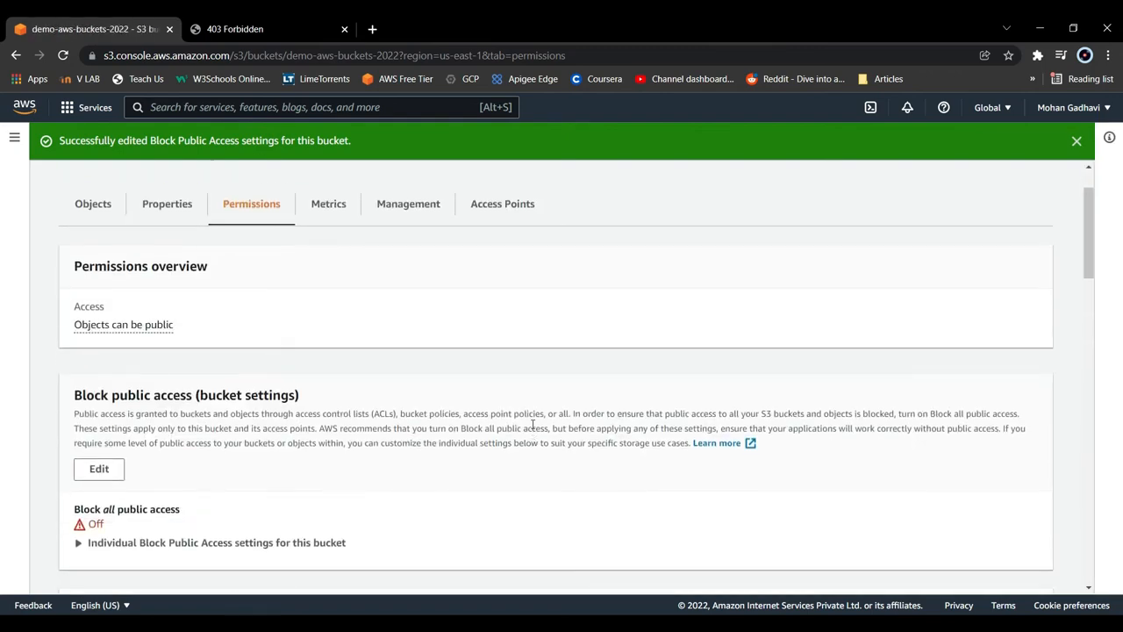
{"action": "scroll", "coordinate": [531, 437], "scroll_direction": "down", "scroll_amount": 7}
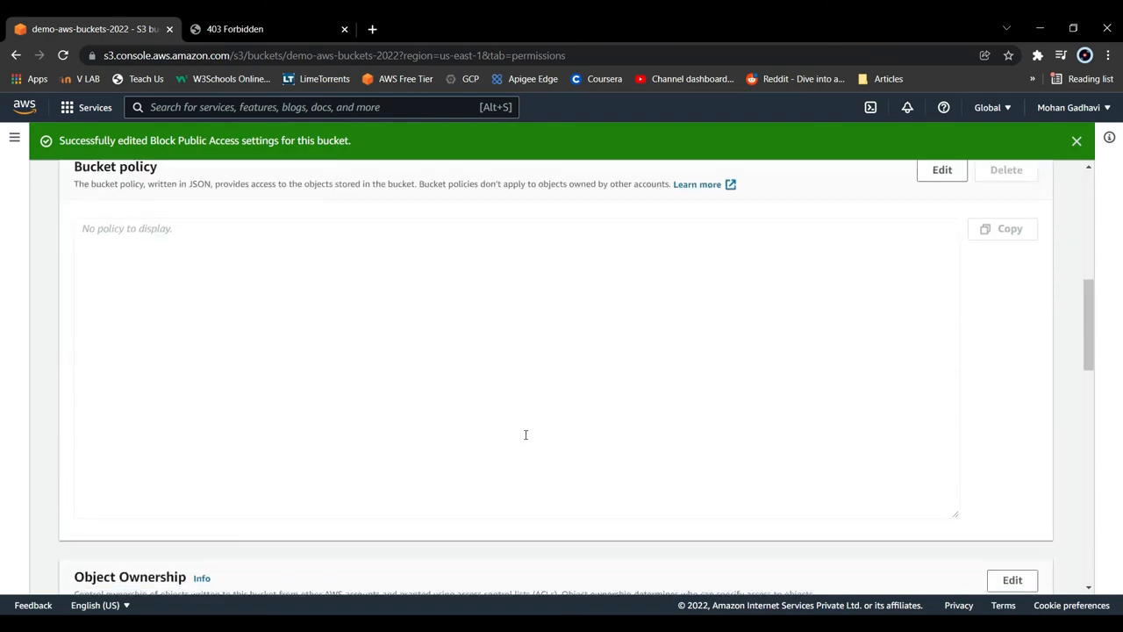
{"action": "scroll", "coordinate": [488, 439], "scroll_direction": "up", "scroll_amount": 2}
{"action": "left_click", "coordinate": [937, 317]}
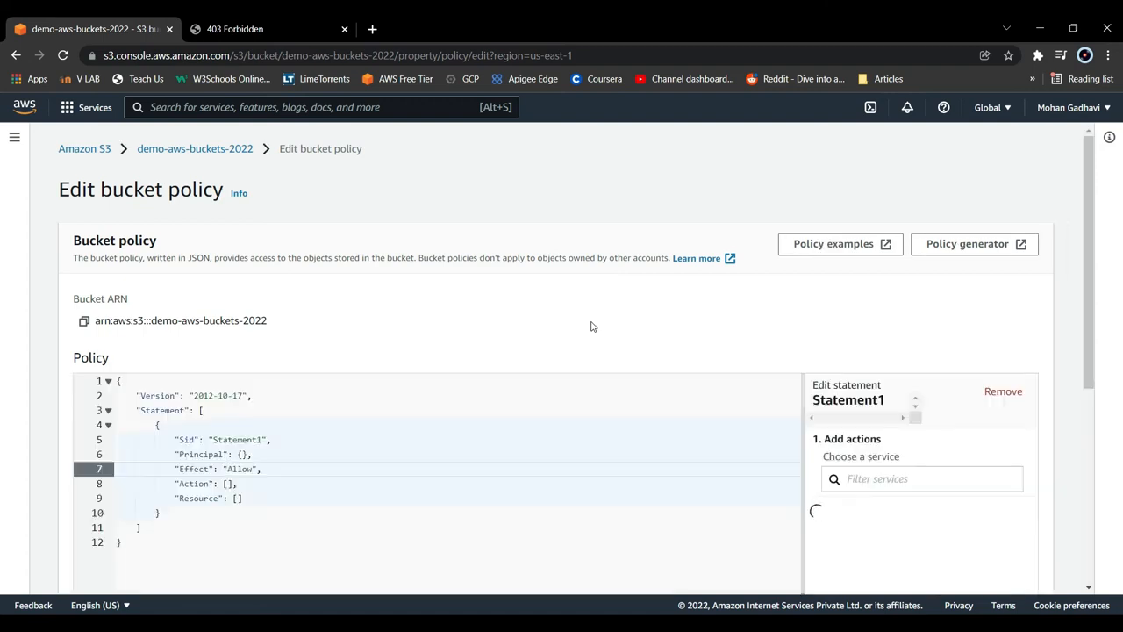
{"action": "left_click", "coordinate": [935, 254]}
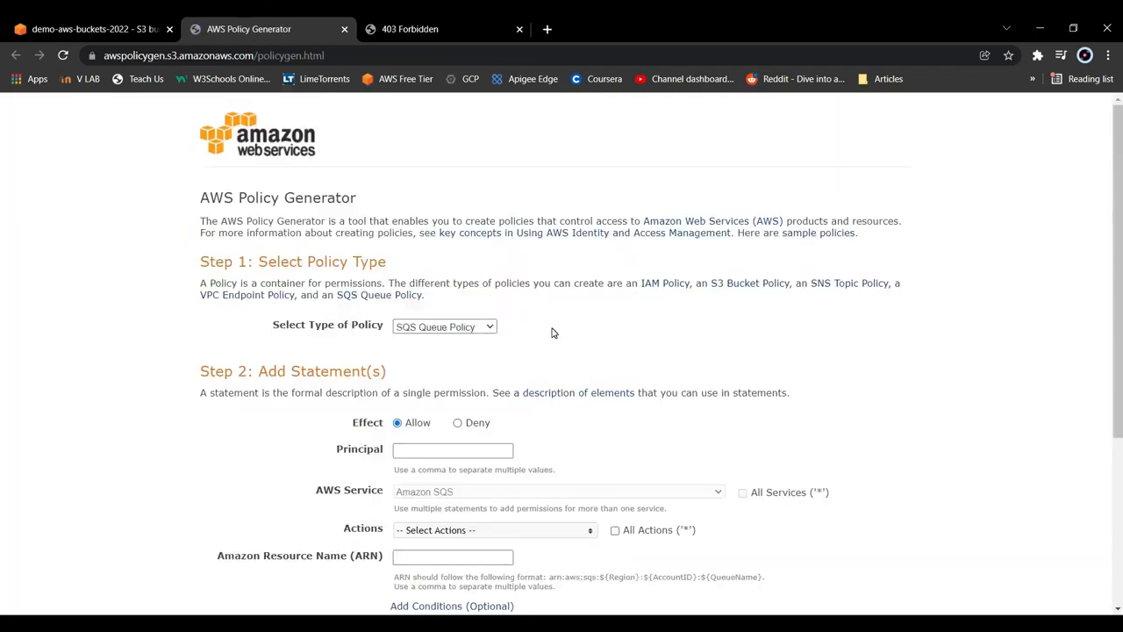
- Set the policy type to S3 Bucket Policy and the statement's principal to *
{"action": "left_click", "coordinate": [483, 332]}
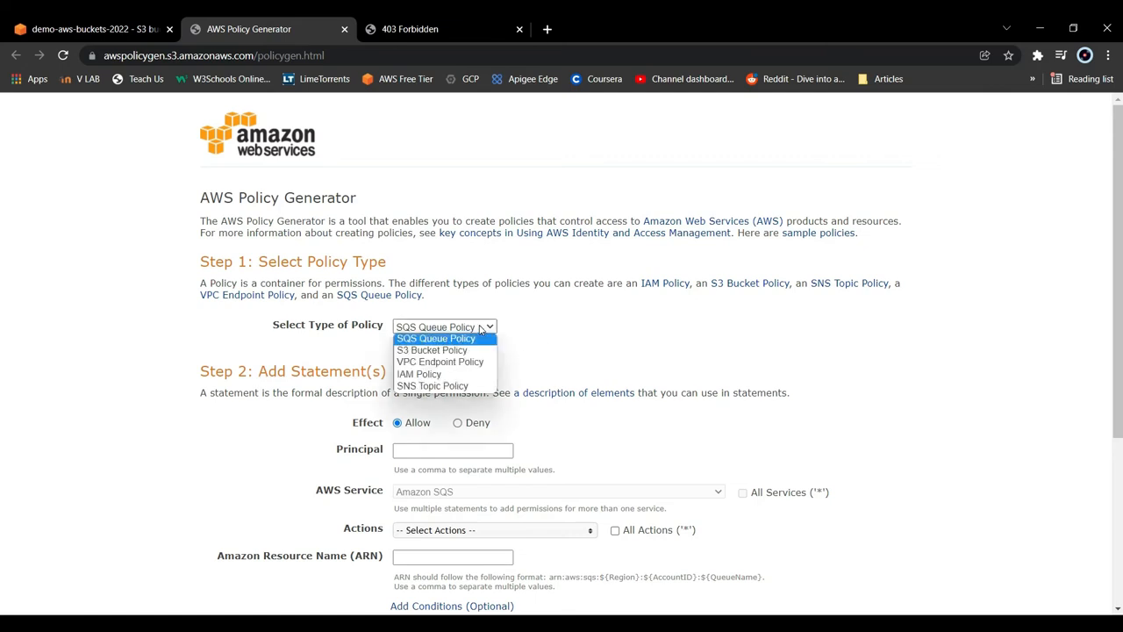
{"action": "left_click", "coordinate": [466, 351]}
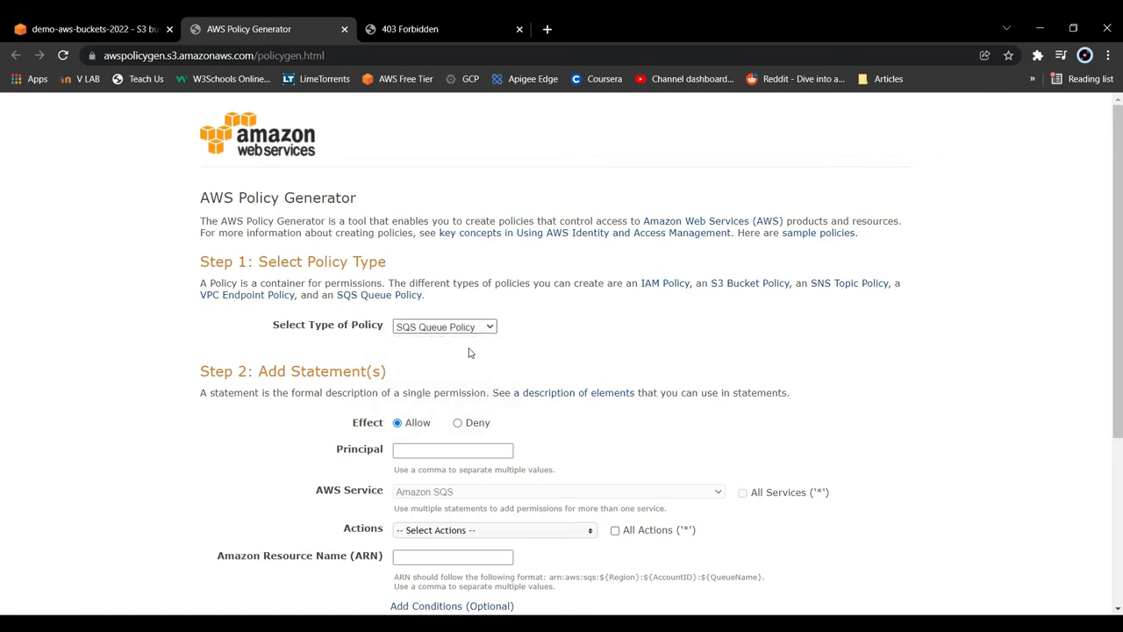
{"action": "left_click", "coordinate": [435, 447]}
{"action": "type", "text": "*"}
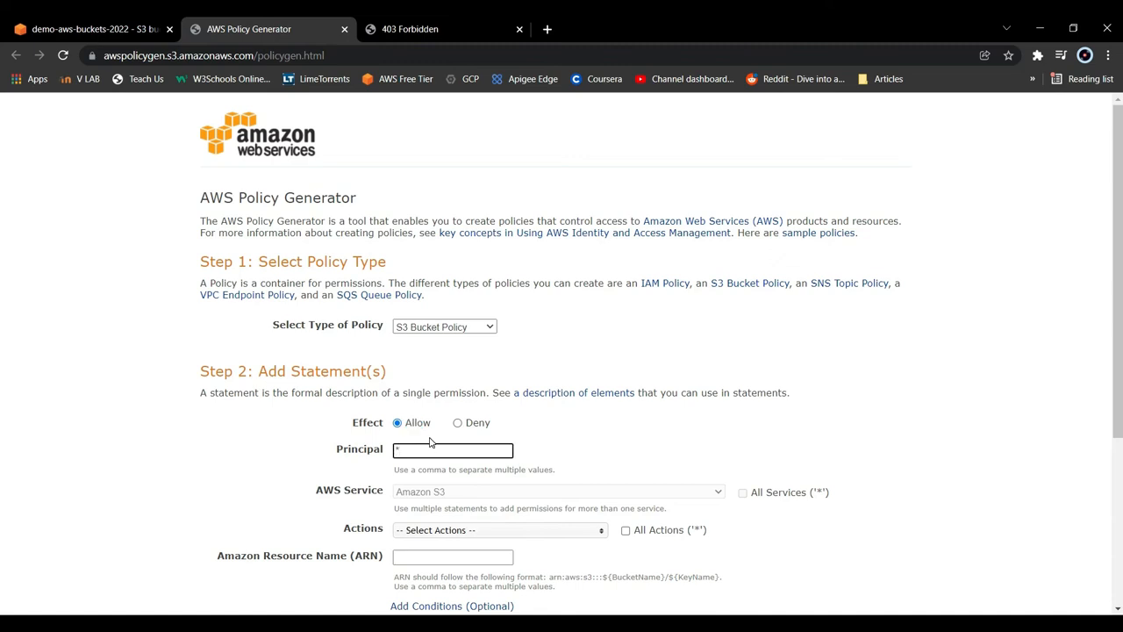
- Select the GetObject action for the policy statement
{"action": "left_click", "coordinate": [446, 535]}
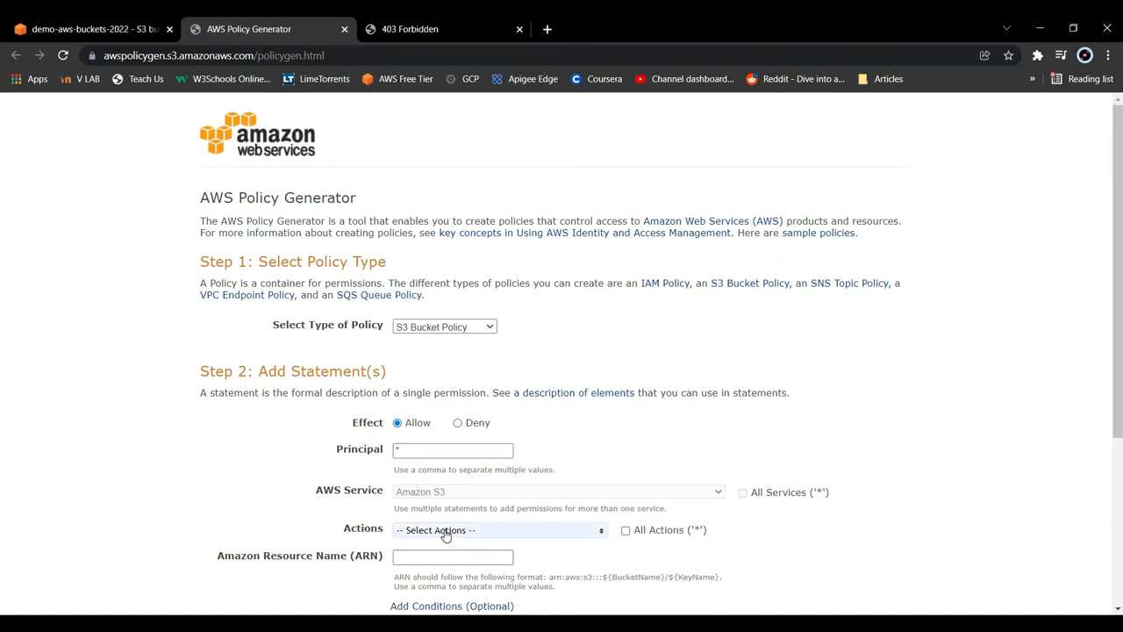
{"action": "scroll", "coordinate": [452, 566], "scroll_direction": "down", "scroll_amount": 2}
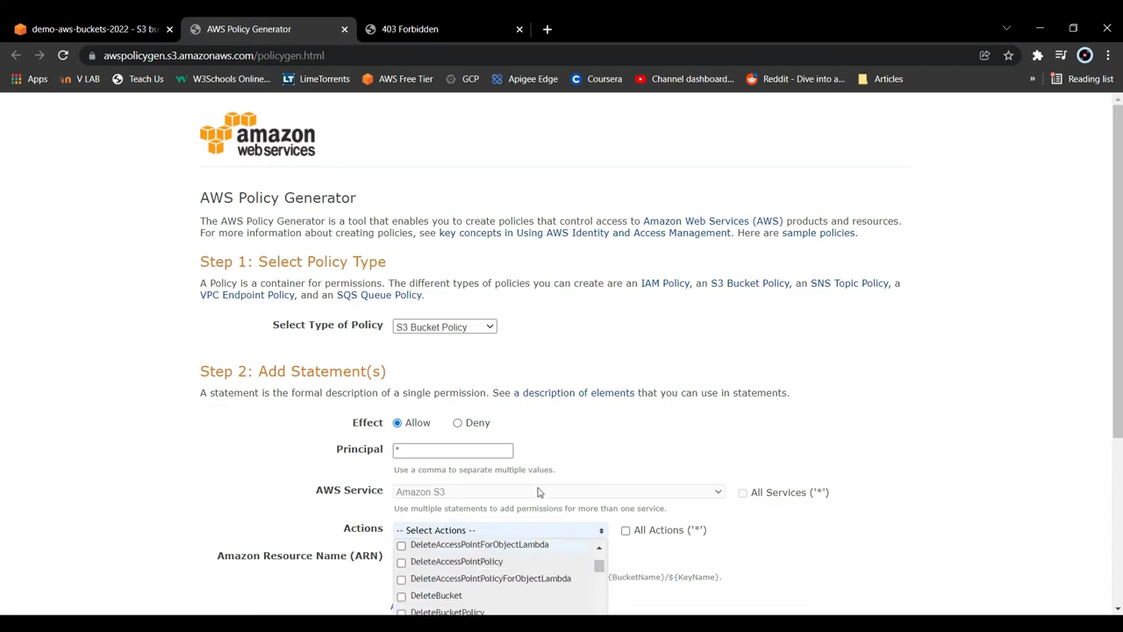
{"action": "scroll", "coordinate": [539, 493], "scroll_direction": "down", "scroll_amount": 3}
{"action": "scroll", "coordinate": [496, 409], "scroll_direction": "down", "scroll_amount": 6}
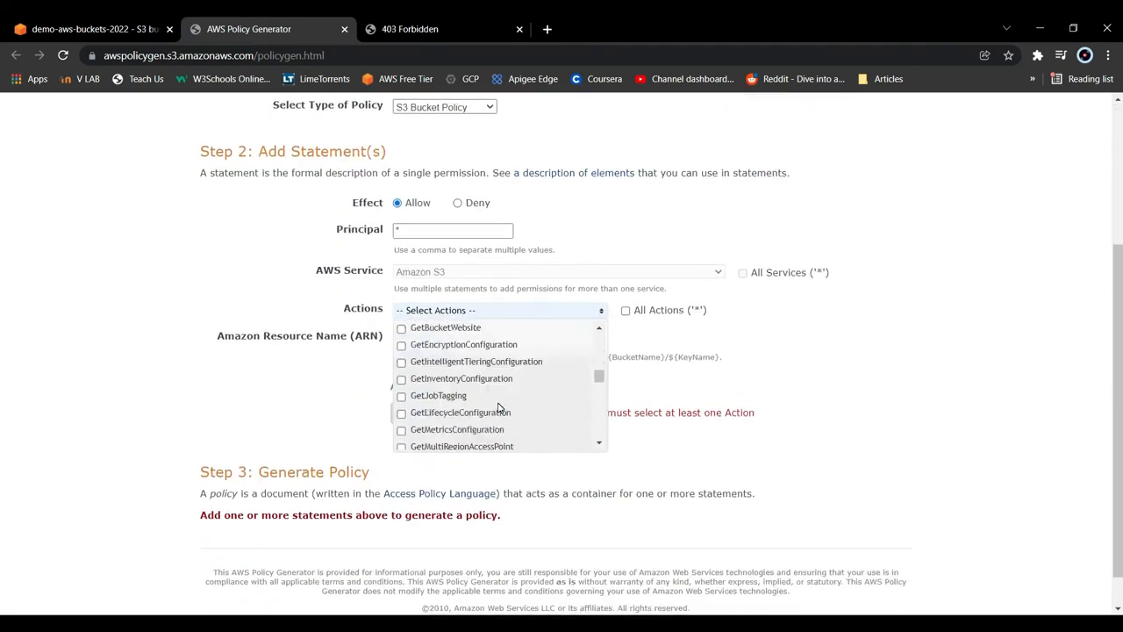
{"action": "scroll", "coordinate": [492, 404], "scroll_direction": "down", "scroll_amount": 8}
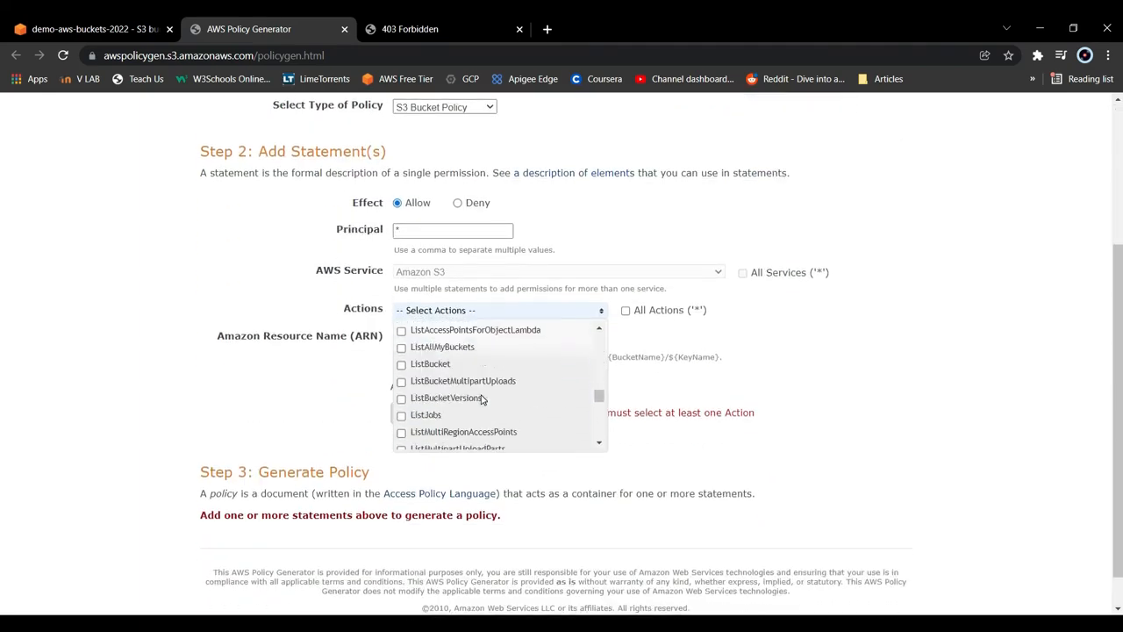
{"action": "scroll", "coordinate": [452, 399], "scroll_direction": "up", "scroll_amount": 5}
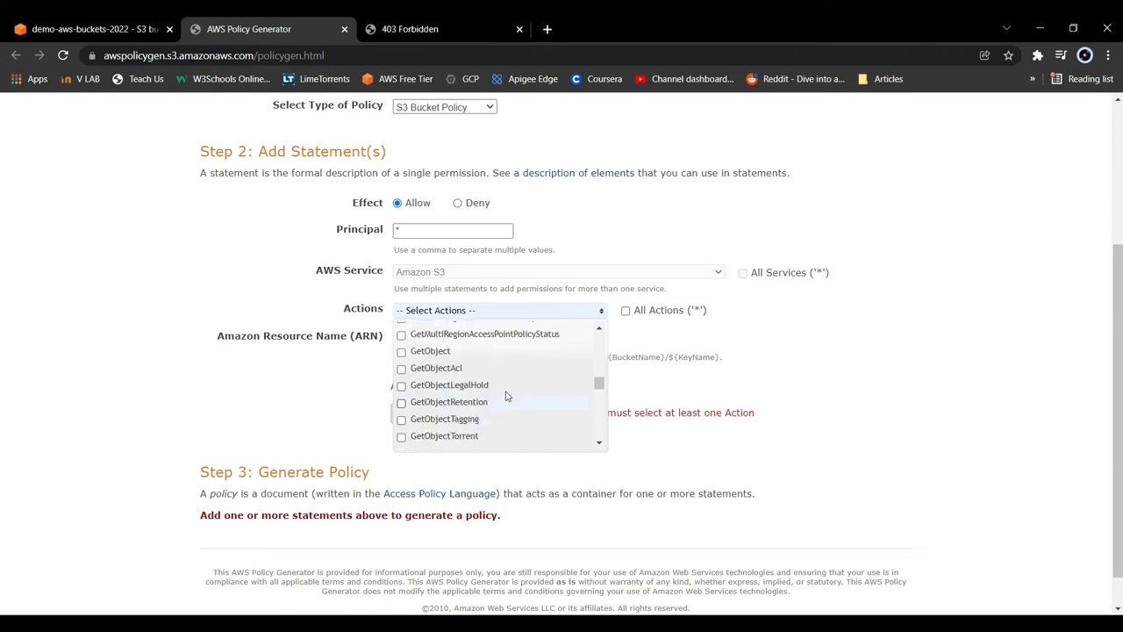
{"action": "left_click", "coordinate": [456, 352]}
{"action": "left_click", "coordinate": [310, 392]}
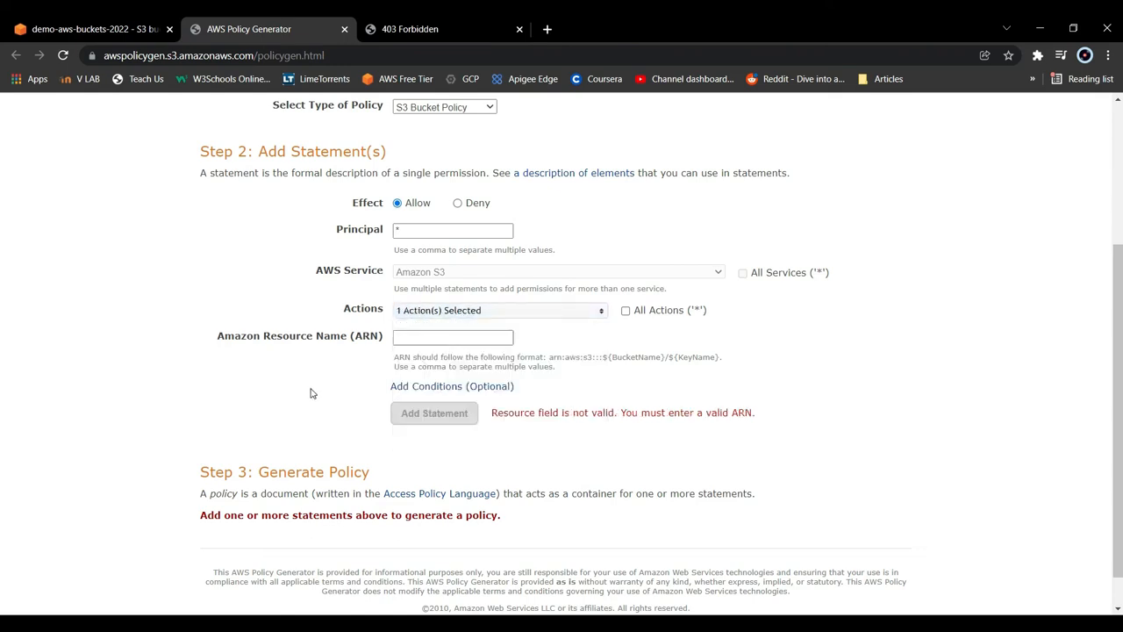
- Copy the bucket ARN from the S3 console into the statement's resource name, append /*, and add the statement
{"action": "left_click", "coordinate": [409, 341]}
{"action": "left_click", "coordinate": [63, 26]}
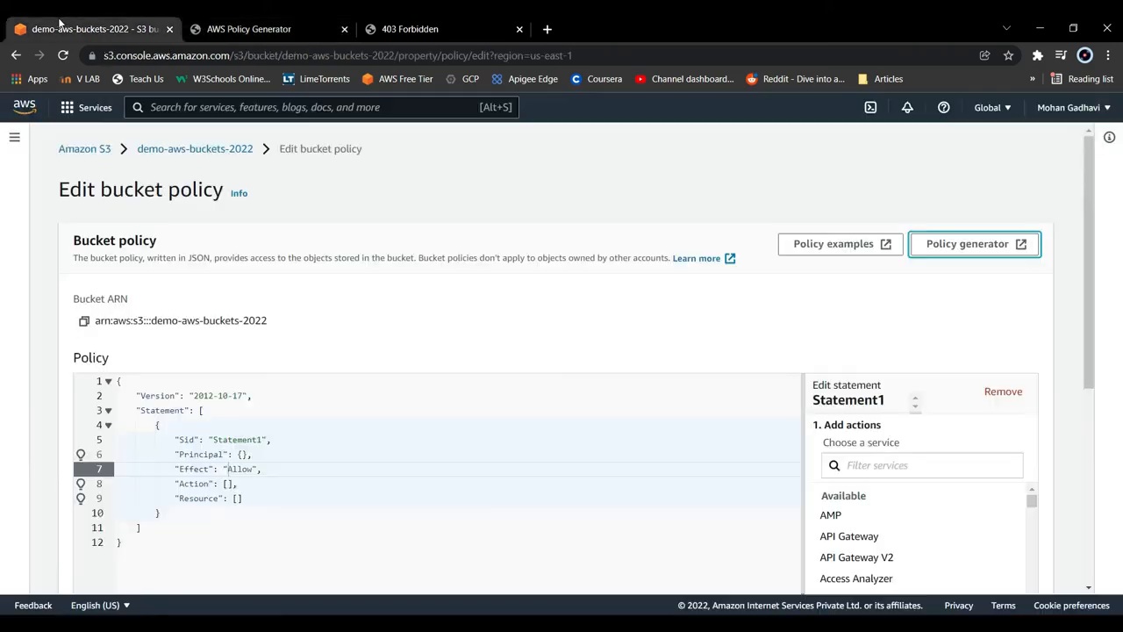
{"action": "left_click", "coordinate": [84, 324]}
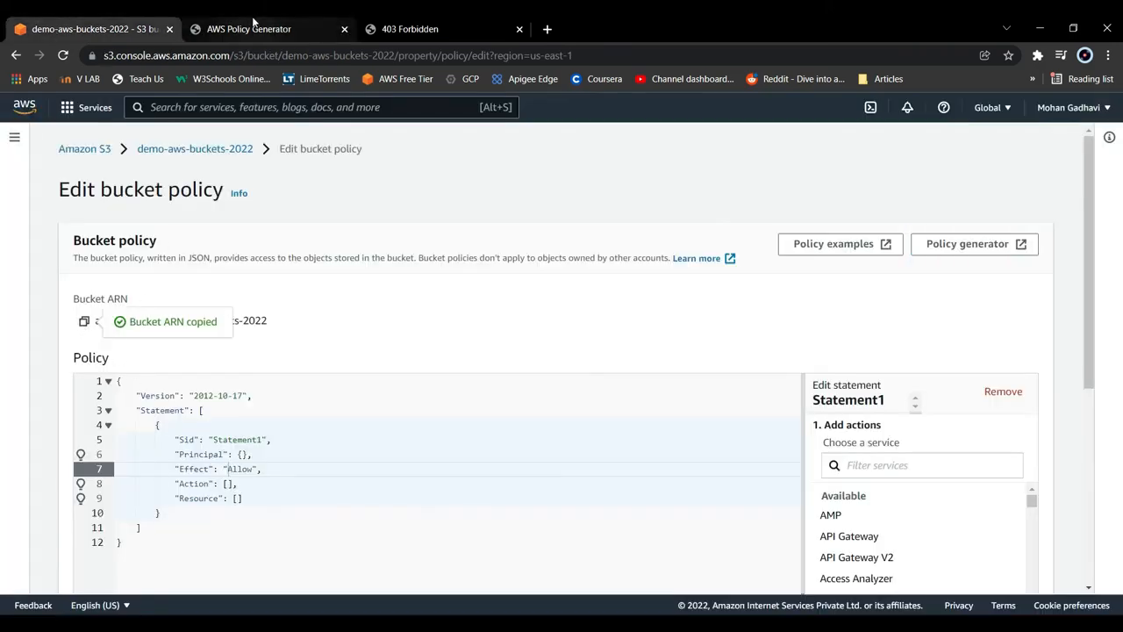
{"action": "left_click", "coordinate": [253, 29]}
{"action": "key", "text": "ctrl+v"}
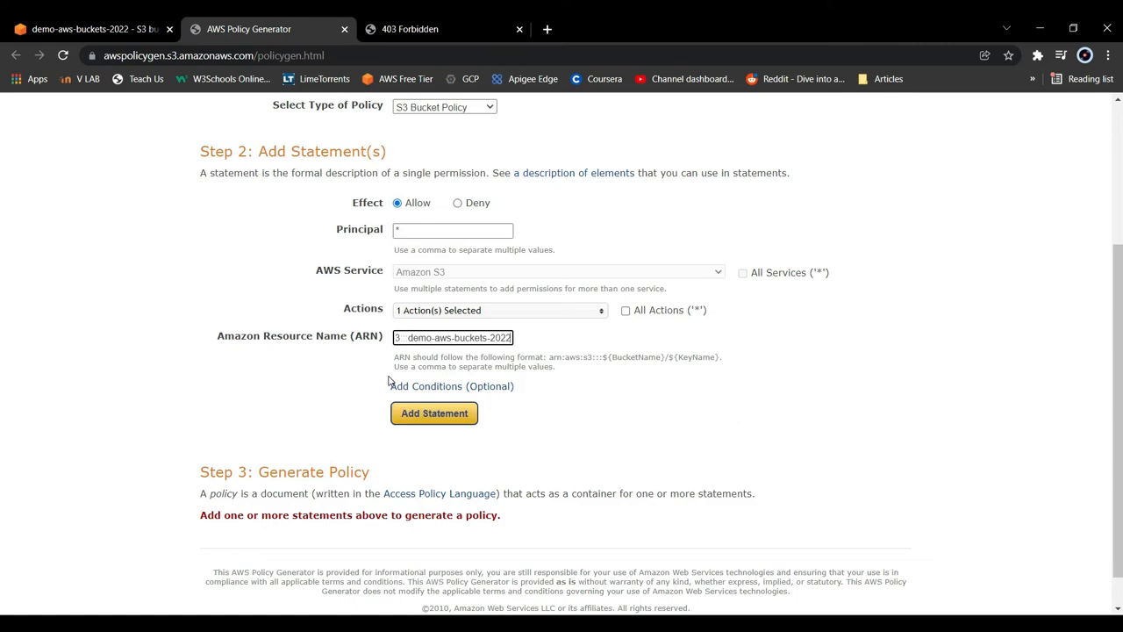
{"action": "type", "text": "/"}
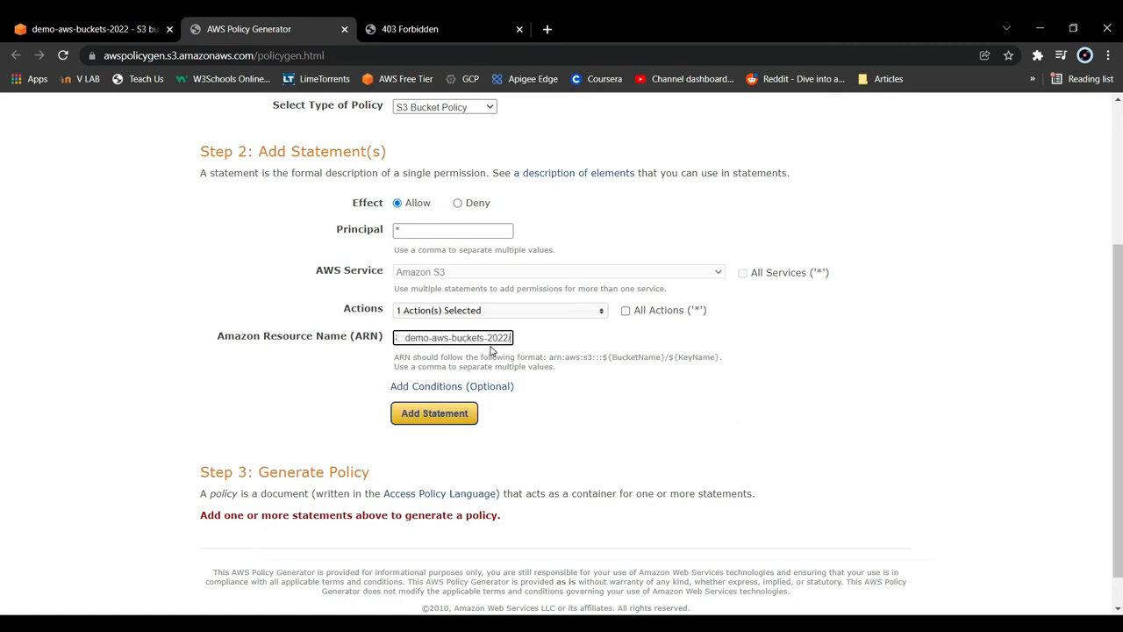
{"action": "type", "text": "*"}
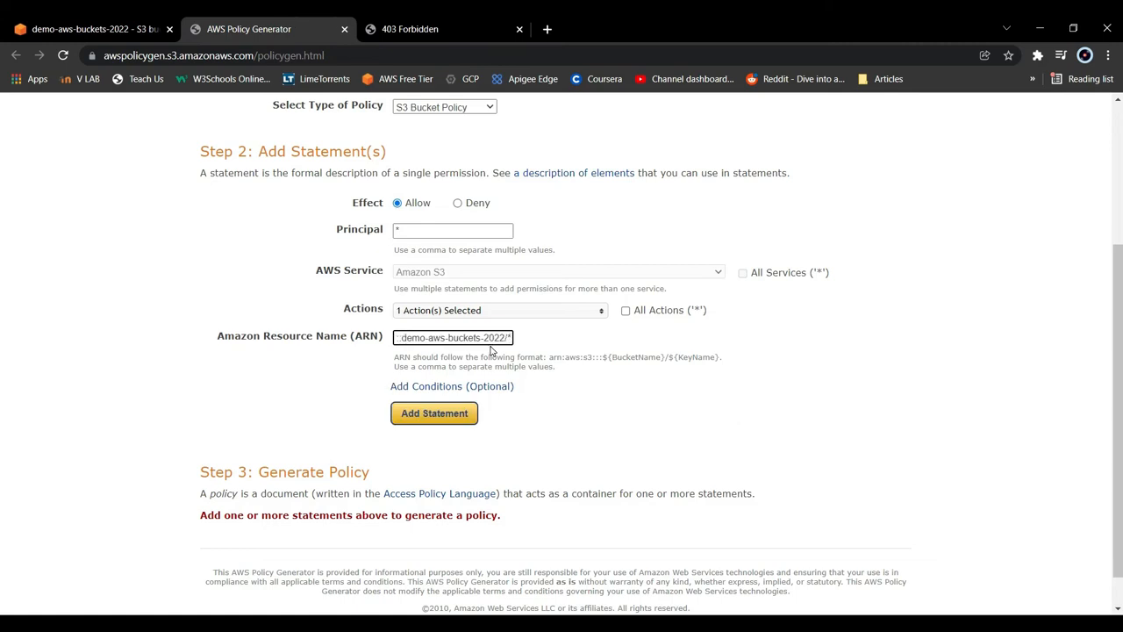
{"action": "left_click", "coordinate": [434, 414]}
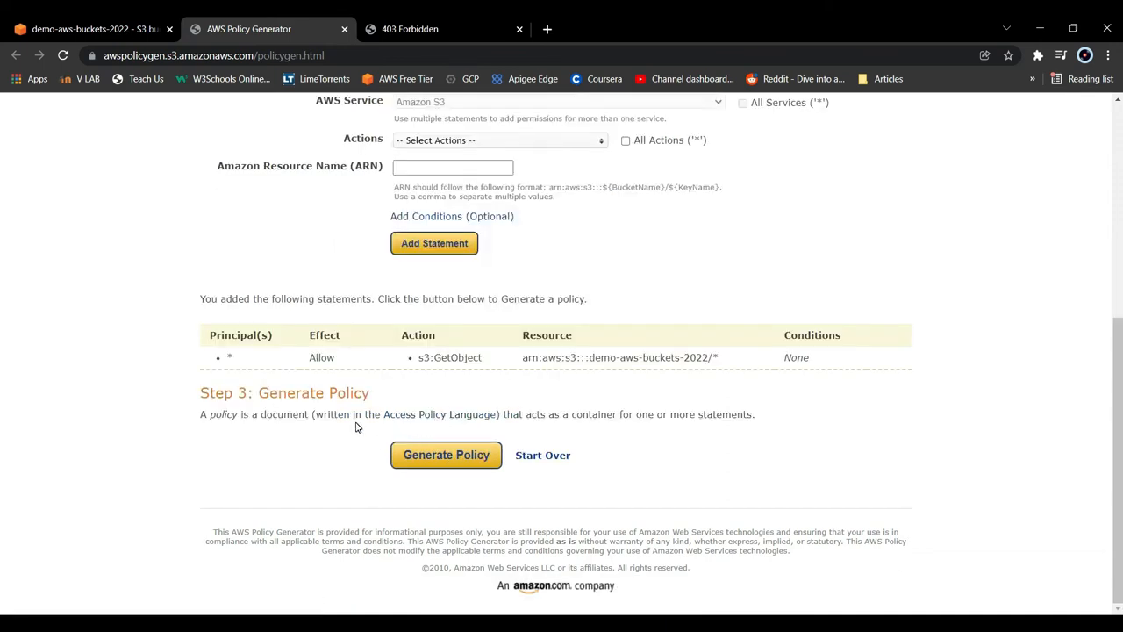
- Generate the policy, copy its full JSON document and close the document
{"action": "left_click", "coordinate": [404, 456]}
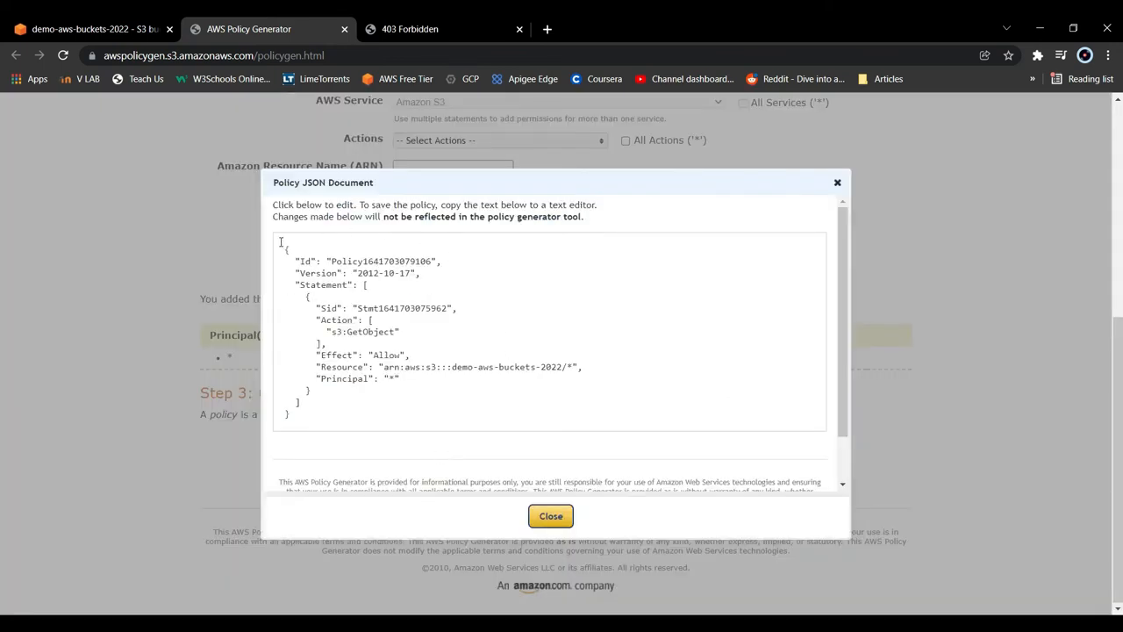
{"action": "key", "text": "ctrl+a"}
{"action": "key", "text": "ctrl+c"}
{"action": "left_click", "coordinate": [551, 516]}
- Replace the whole default bucket policy of demo-aws-buckets-2022 with the copied JSON and save the changes
{"action": "left_click", "coordinate": [169, 19]}
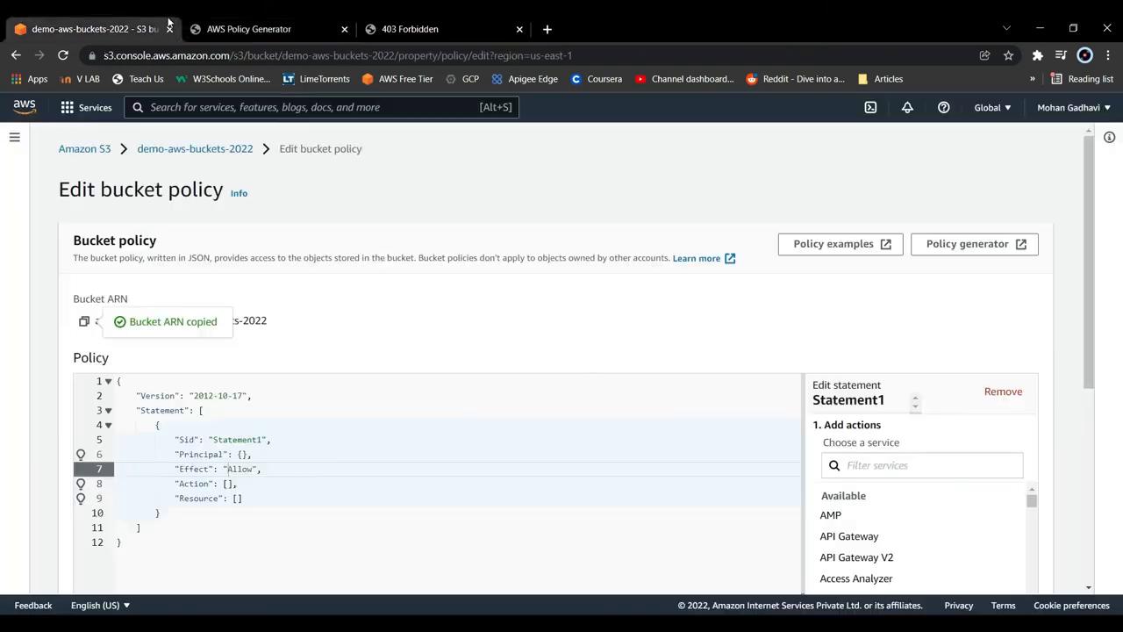
{"action": "scroll", "coordinate": [328, 458], "scroll_direction": "down", "scroll_amount": 1}
{"action": "left_click", "coordinate": [272, 496]}
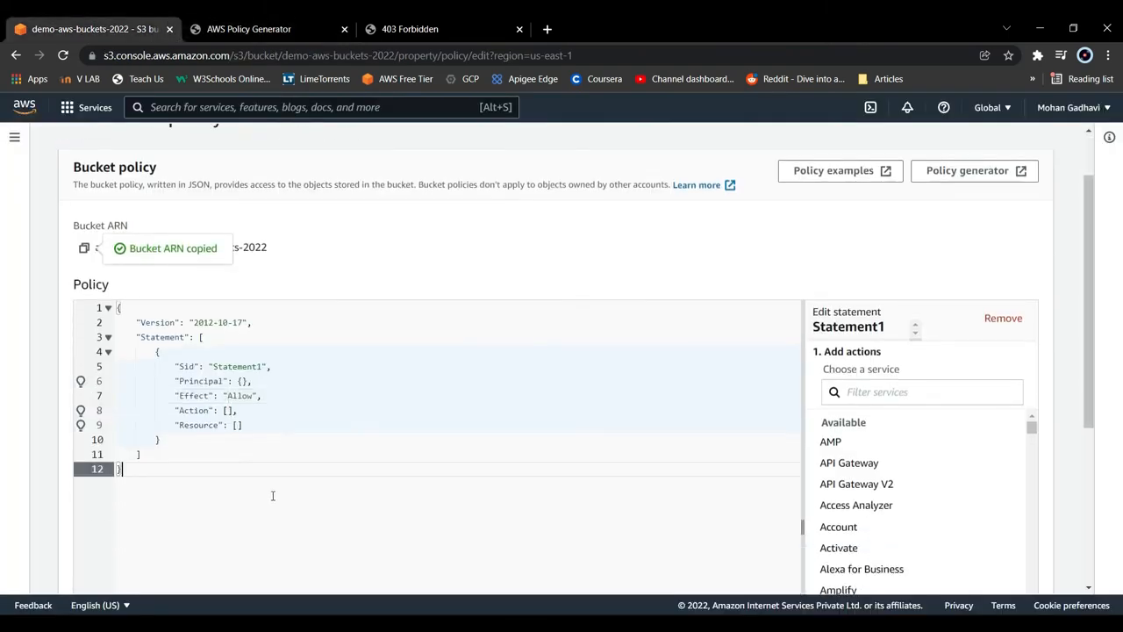
{"action": "key", "text": "ctrl+a"}
{"action": "key", "text": "ctrl+v"}
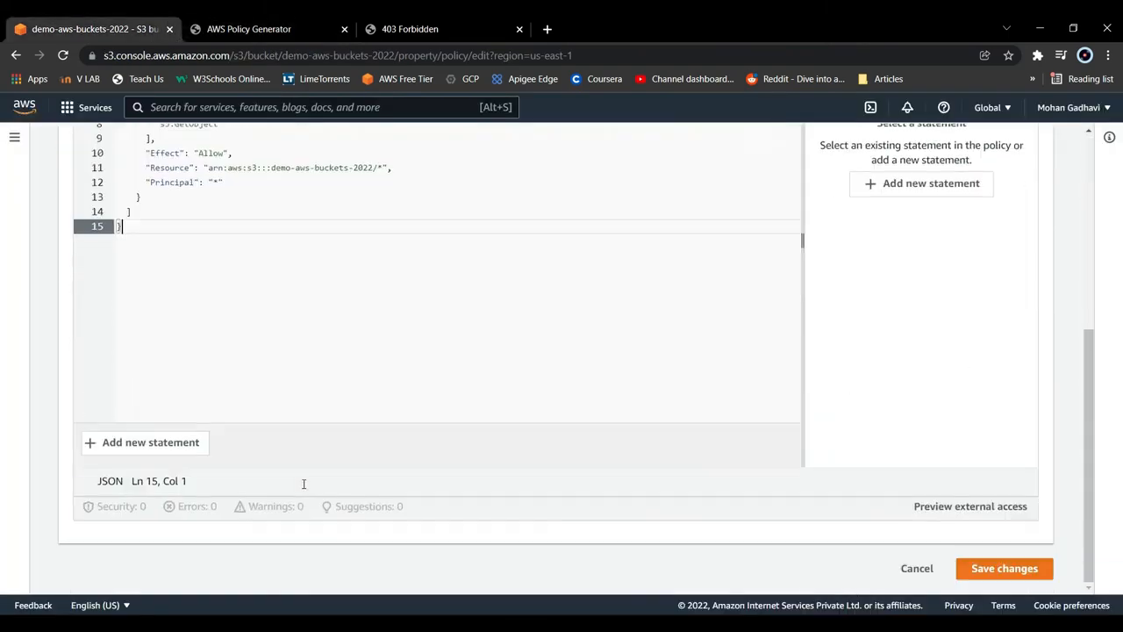
{"action": "left_click", "coordinate": [969, 573]}
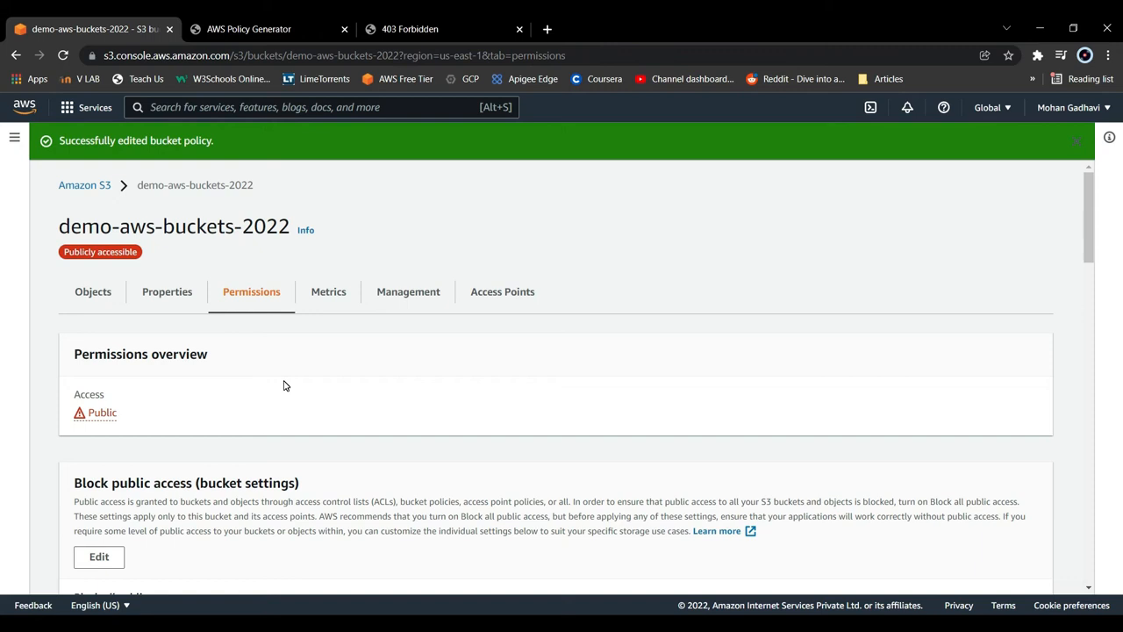
- Reload the bucket website endpoint page, and test the error document by loading the nonexistent path /doesnotexist.jpg
{"action": "left_click", "coordinate": [474, 24]}
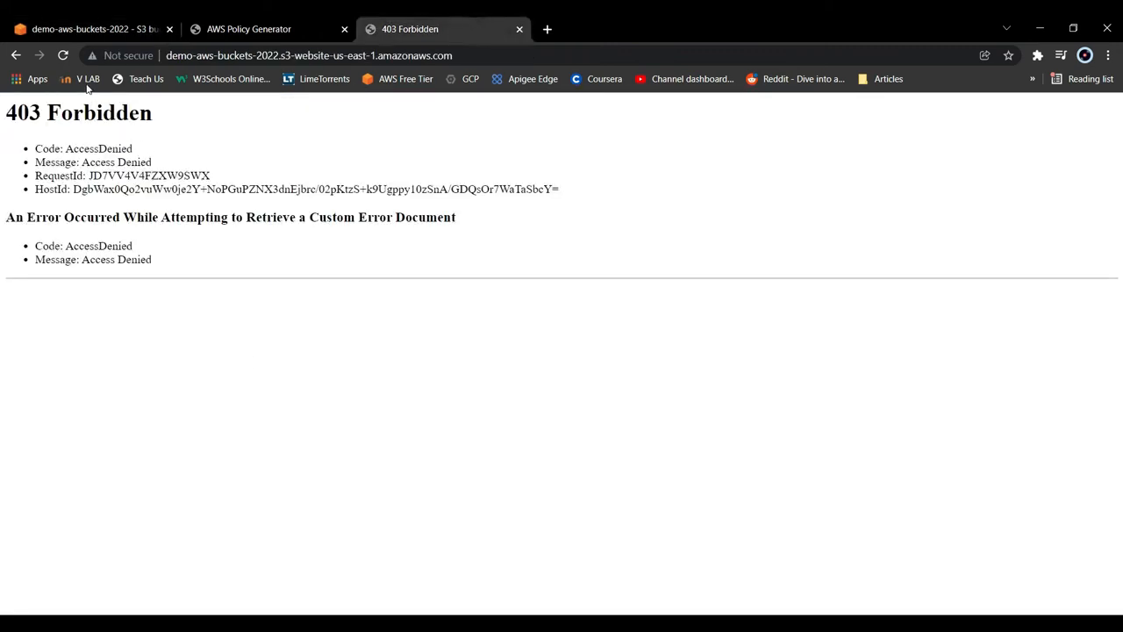
{"action": "left_click", "coordinate": [64, 55]}
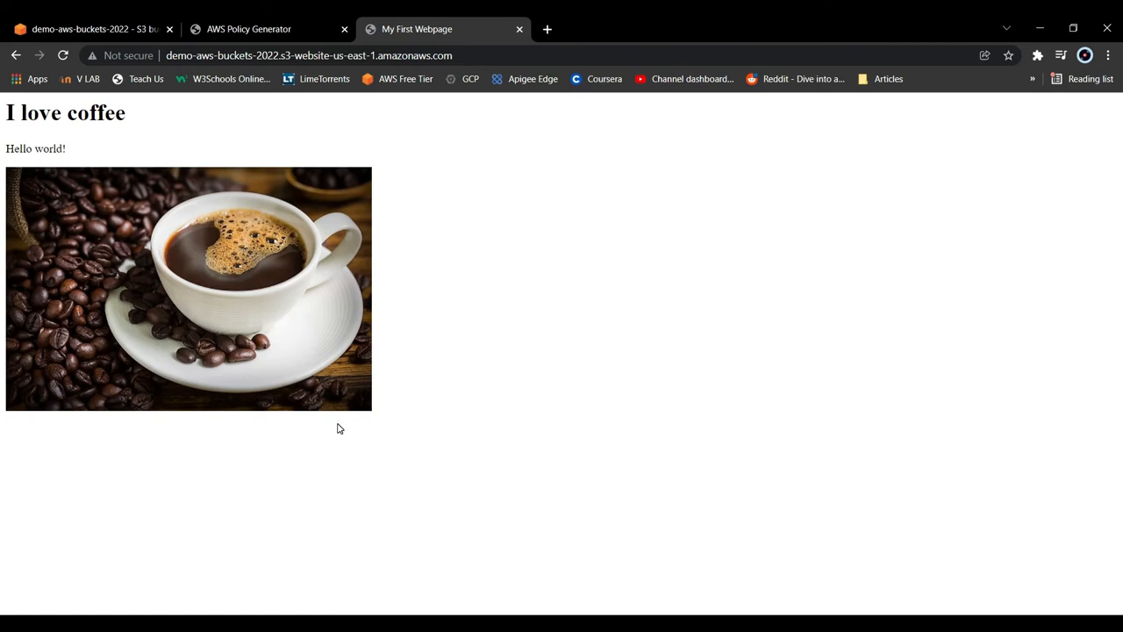
{"action": "key", "text": "ctrl+l"}
{"action": "key", "text": "End"}
{"action": "type", "text": "/doesnotexist.jpg"}
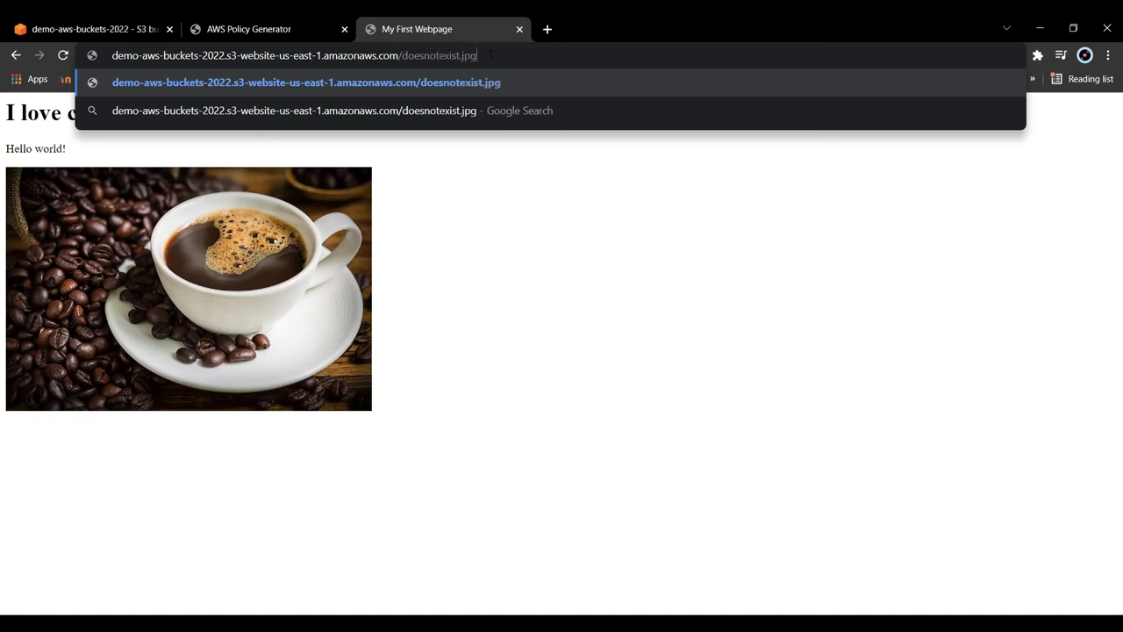
{"action": "key", "text": "Return"}
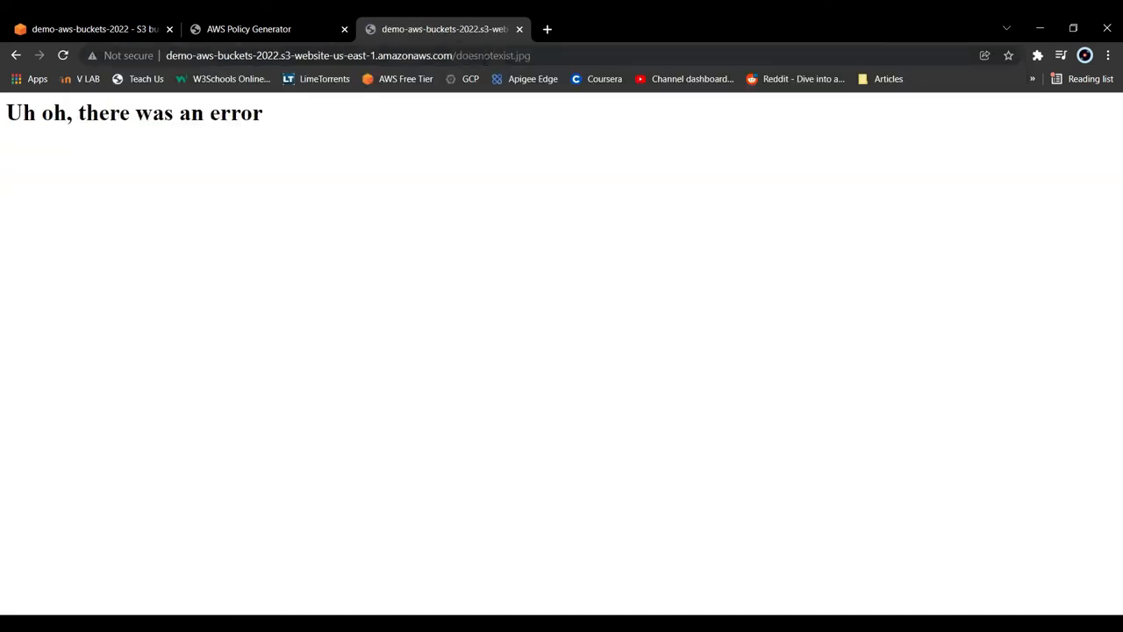
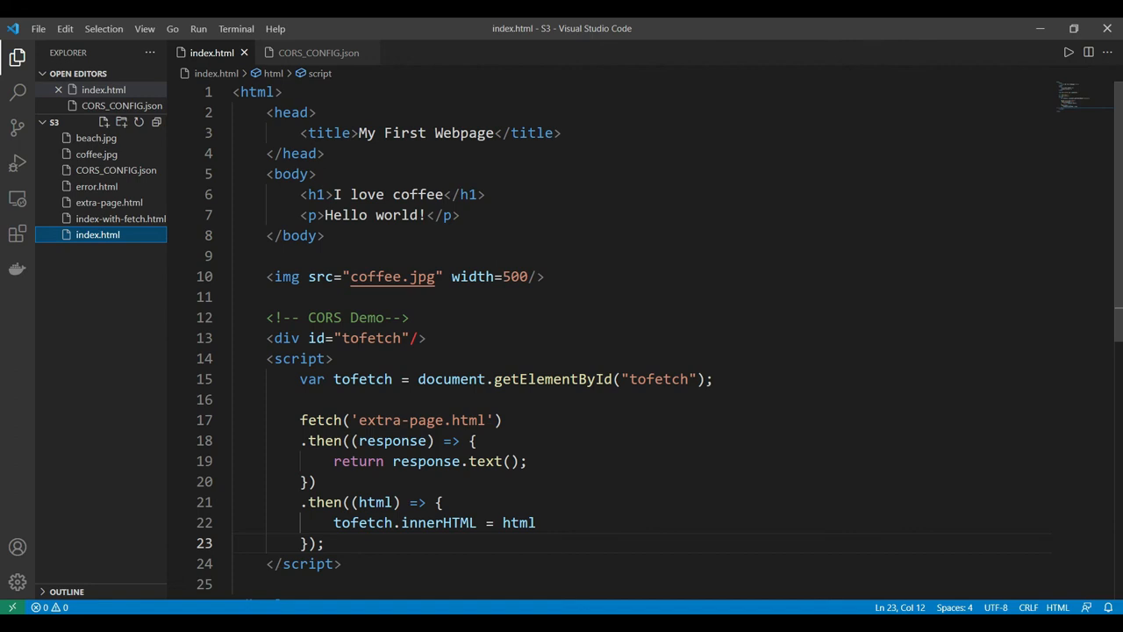
- Look over extra-page.html in the editor, and upload it together with index.html to demo-aws-buckets-2022 in the S3 console
{"action": "left_click", "coordinate": [124, 207]}
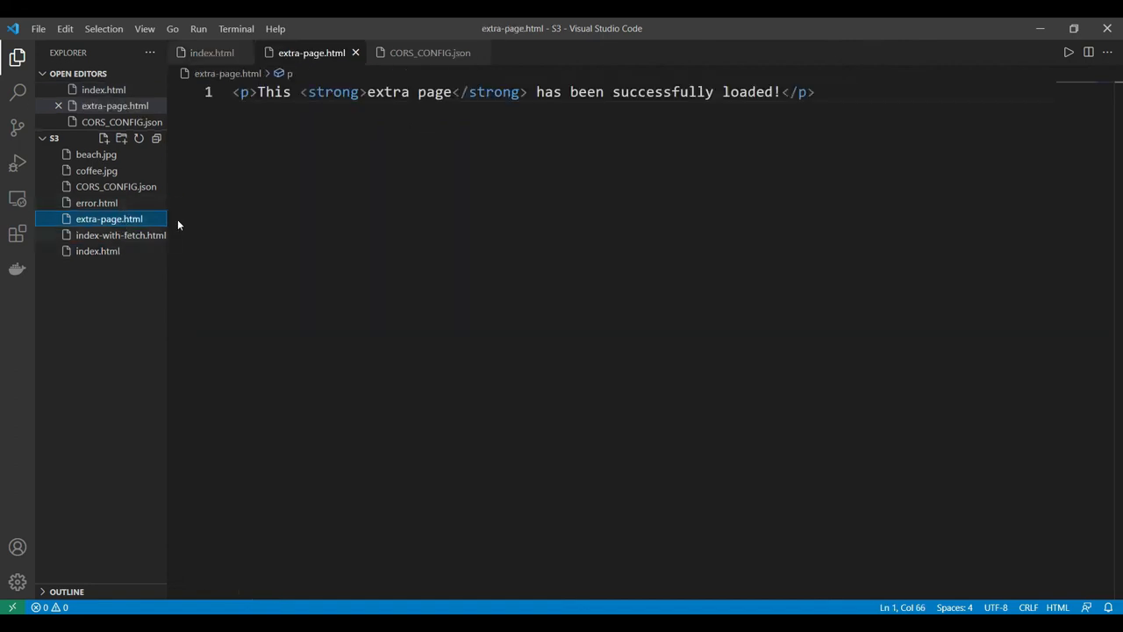
{"action": "left_click", "coordinate": [346, 192]}
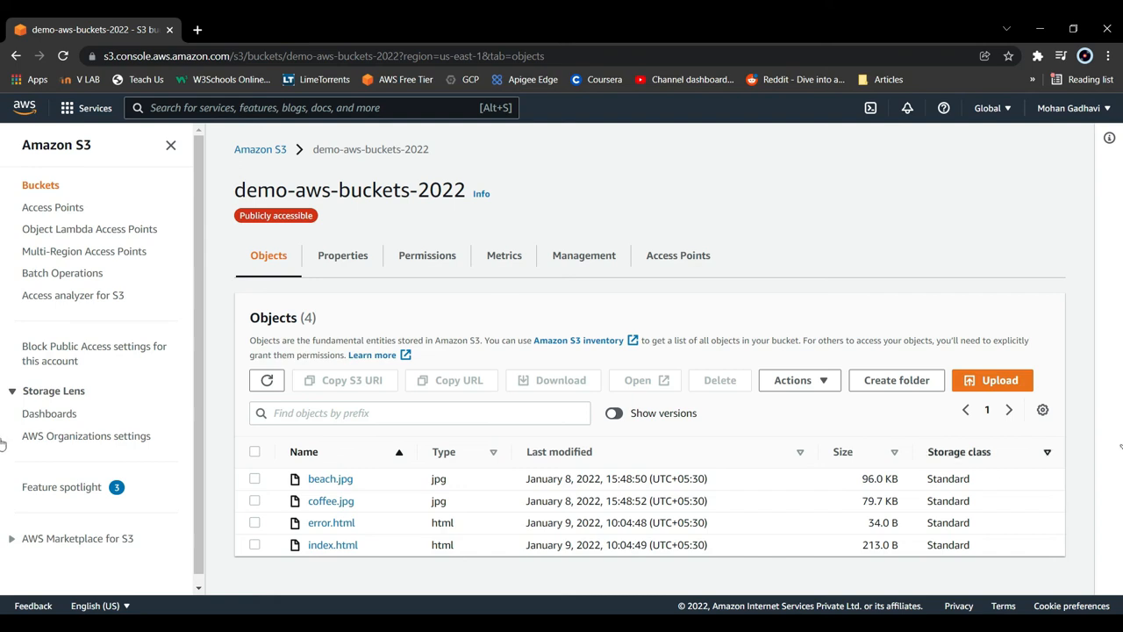
{"action": "left_click", "coordinate": [985, 381]}
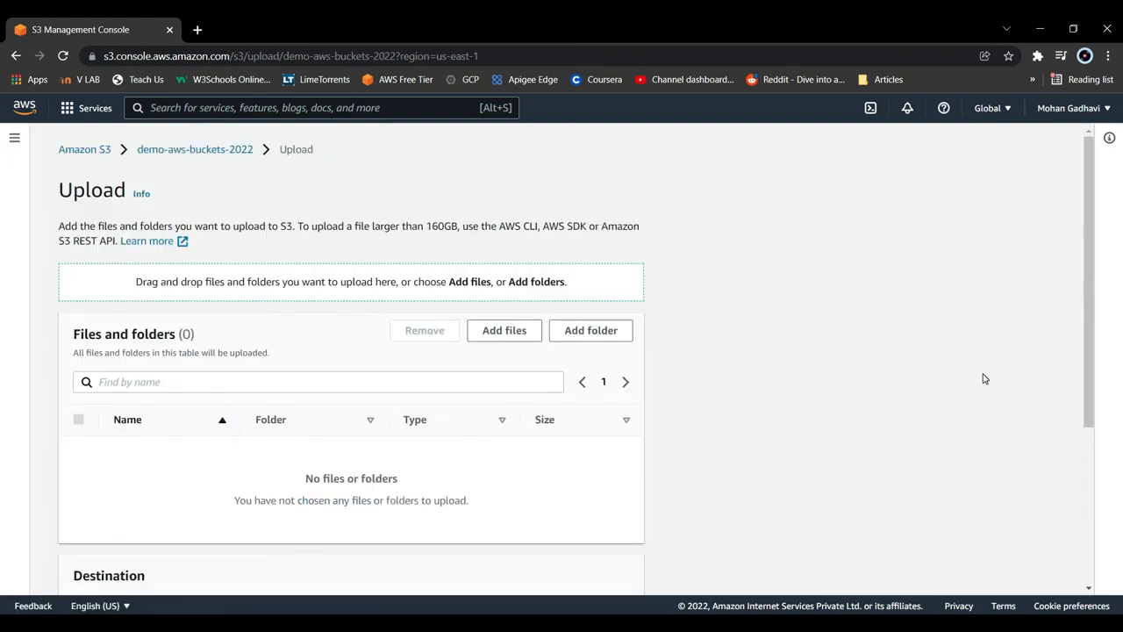
{"action": "left_click", "coordinate": [491, 332]}
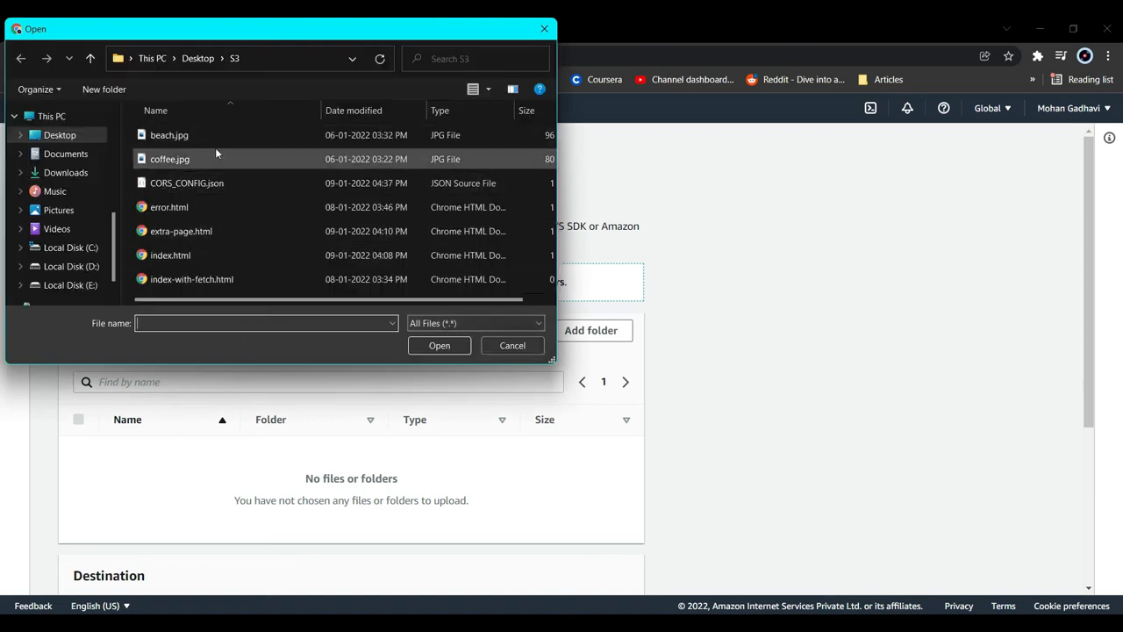
{"action": "scroll", "coordinate": [202, 246], "scroll_direction": "right", "scroll_amount": 1}
{"action": "left_click", "coordinate": [165, 256]}
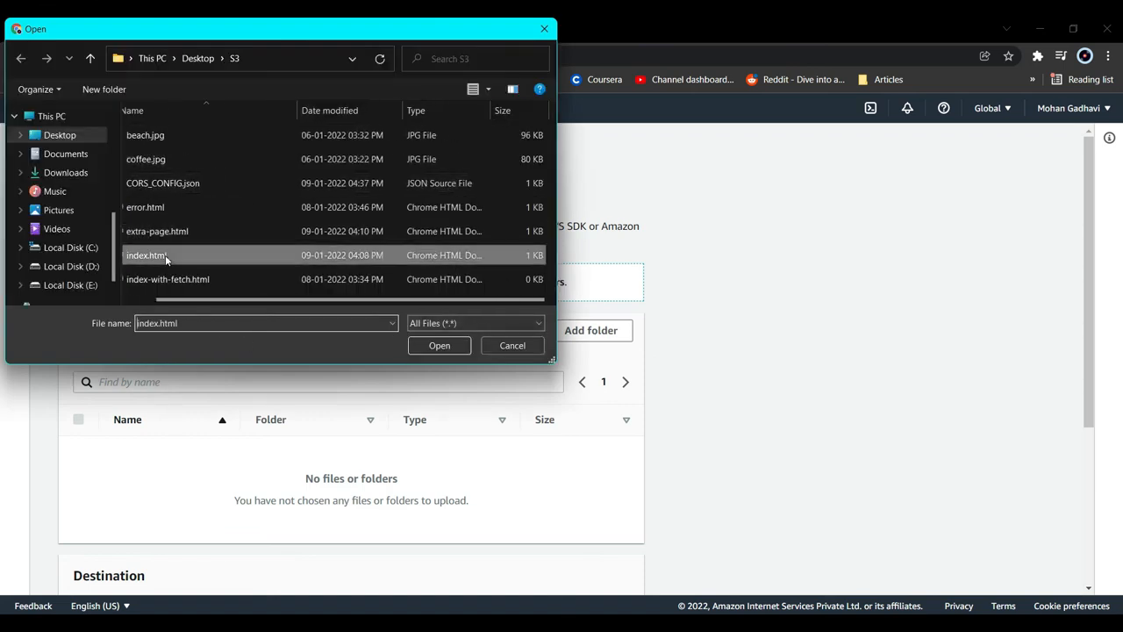
{"action": "left_click", "coordinate": [189, 231], "text": "ctrl"}
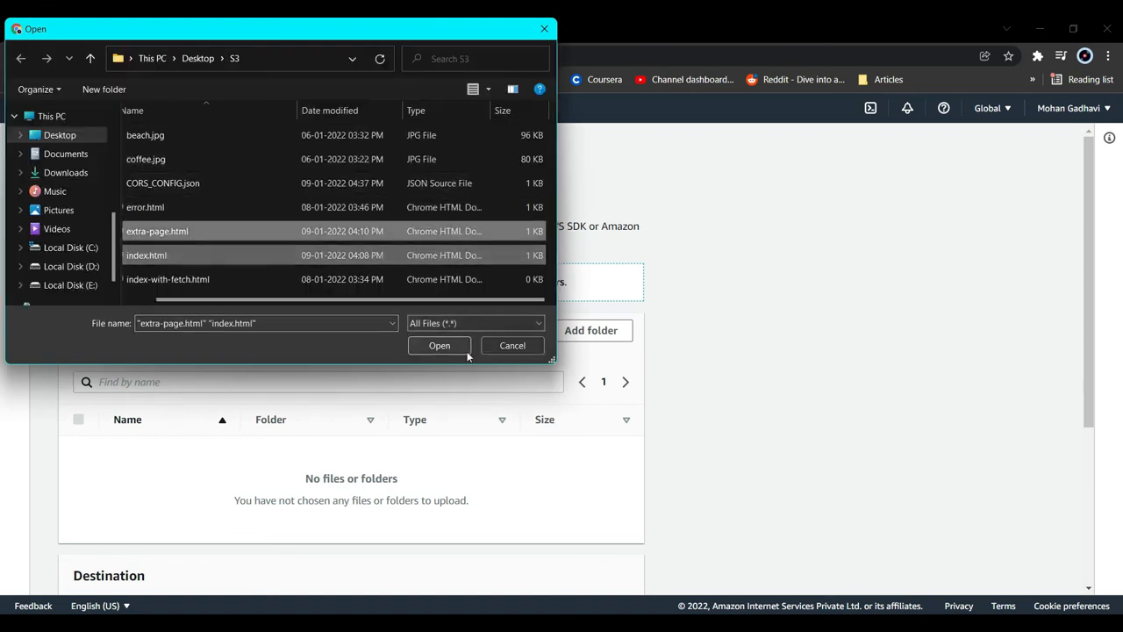
{"action": "left_click", "coordinate": [439, 345]}
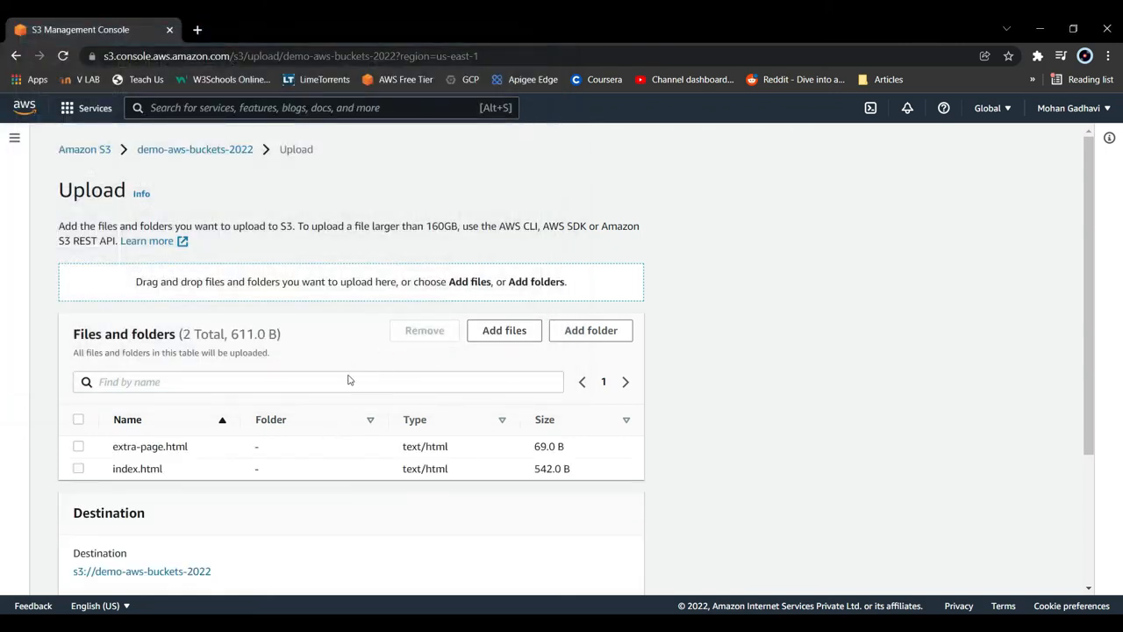
{"action": "scroll", "coordinate": [342, 379], "scroll_direction": "down", "scroll_amount": 3}
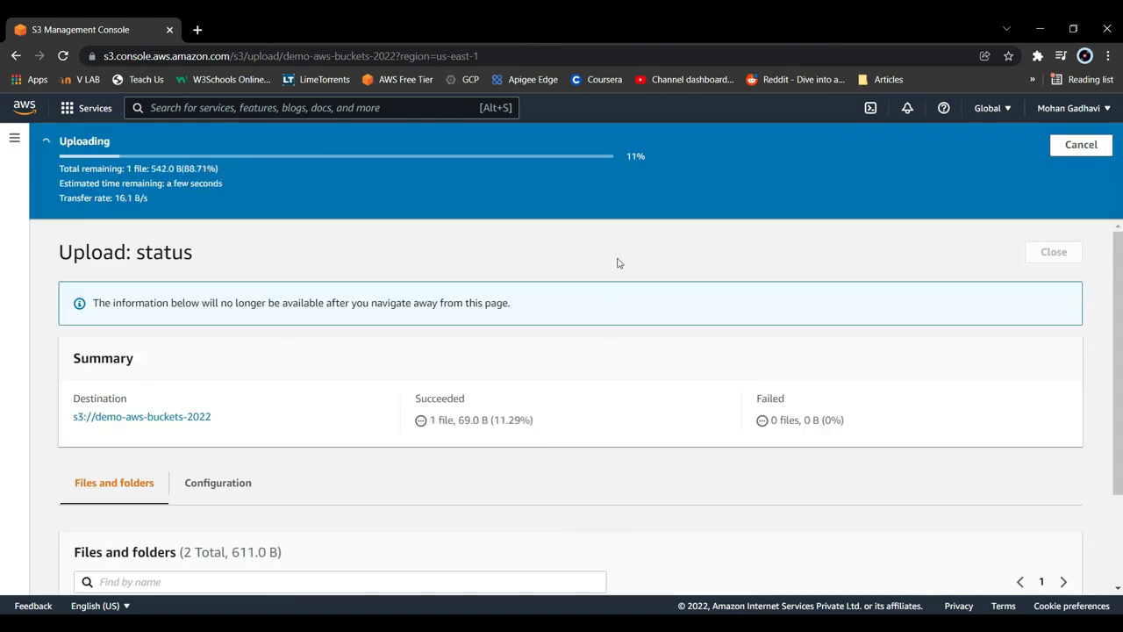
{"action": "left_click", "coordinate": [1053, 213]}
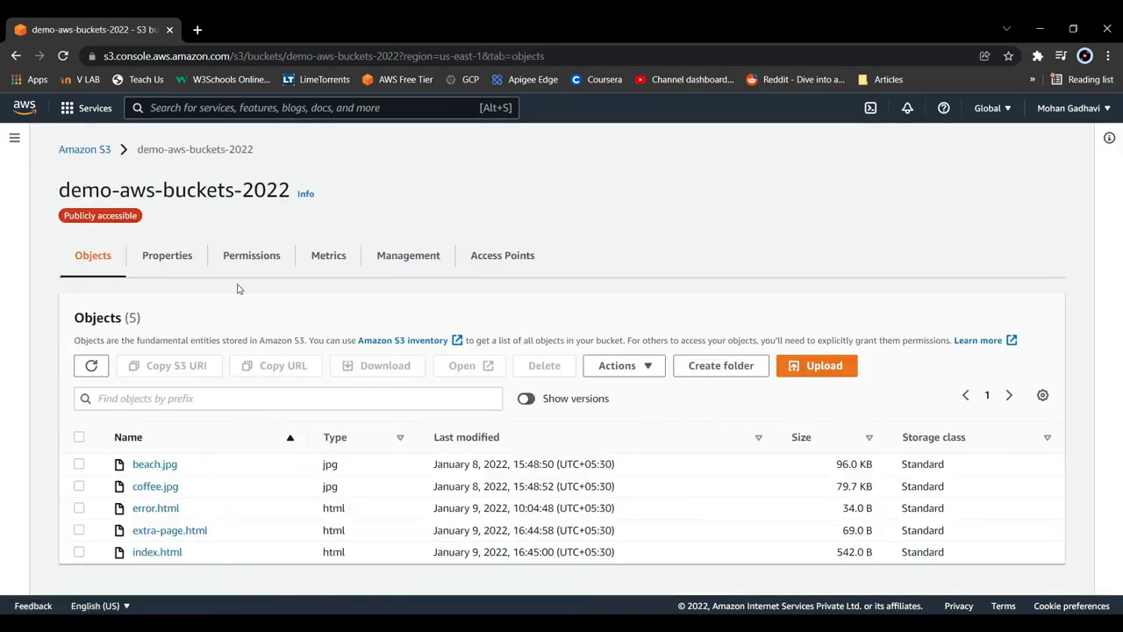
- Open the bucket website endpoint from the static website hosting properties of demo-aws-buckets-2022 and view the index page
{"action": "left_click", "coordinate": [167, 255]}
{"action": "scroll", "coordinate": [312, 389], "scroll_direction": "down", "scroll_amount": 15}
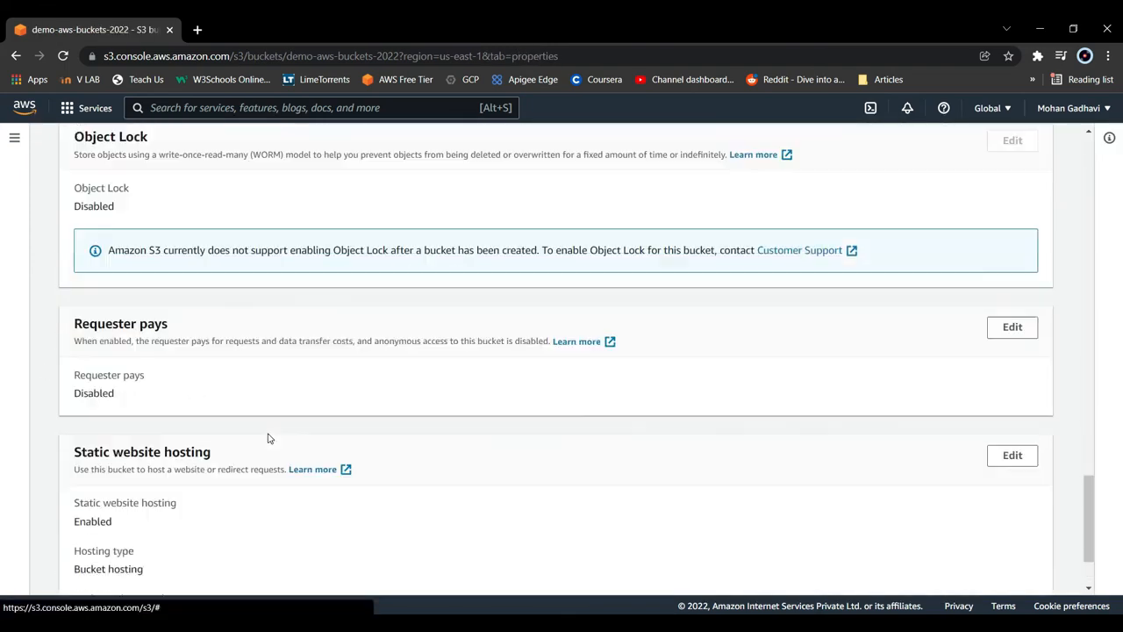
{"action": "scroll", "coordinate": [270, 438], "scroll_direction": "down", "scroll_amount": 2}
{"action": "left_click", "coordinate": [204, 530]}
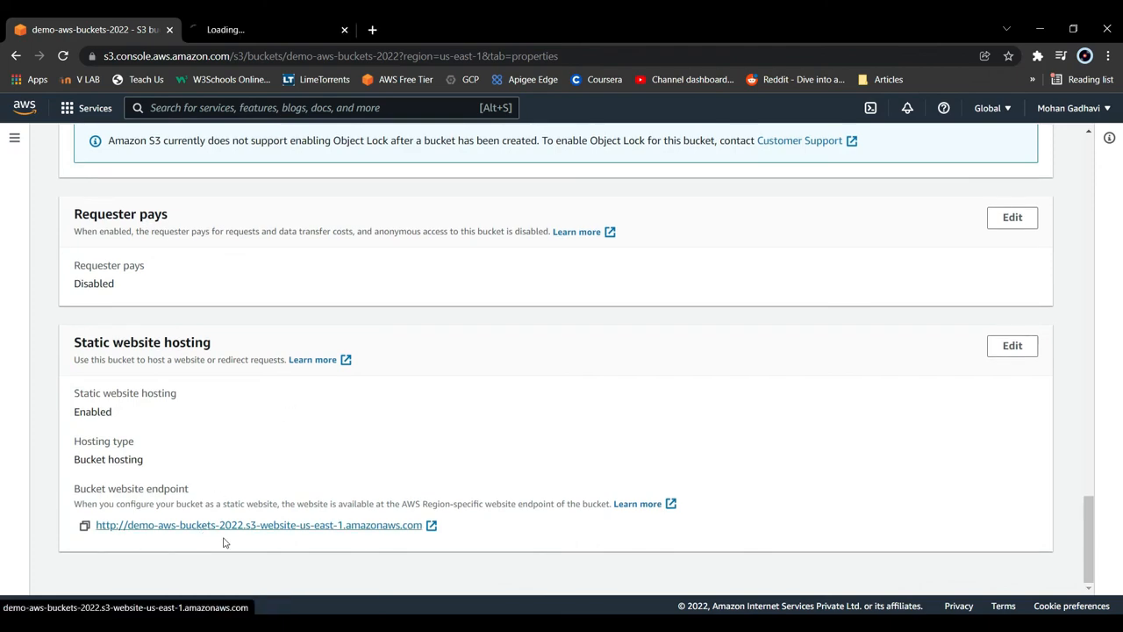
{"action": "scroll", "coordinate": [284, 421], "scroll_direction": "up", "scroll_amount": 17}
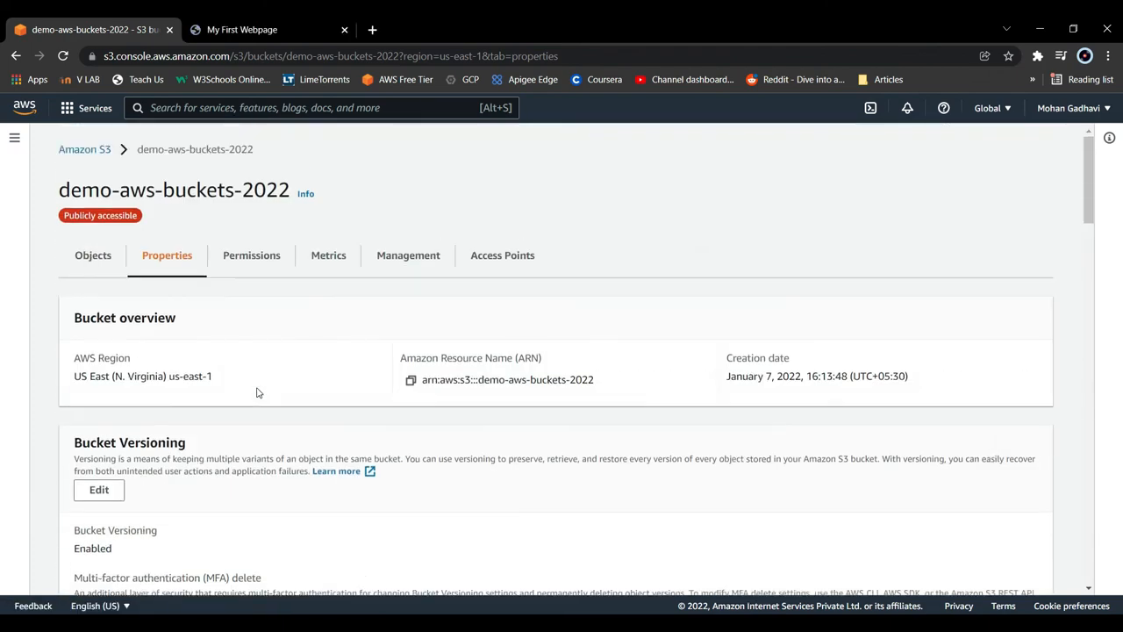
{"action": "left_click", "coordinate": [95, 264]}
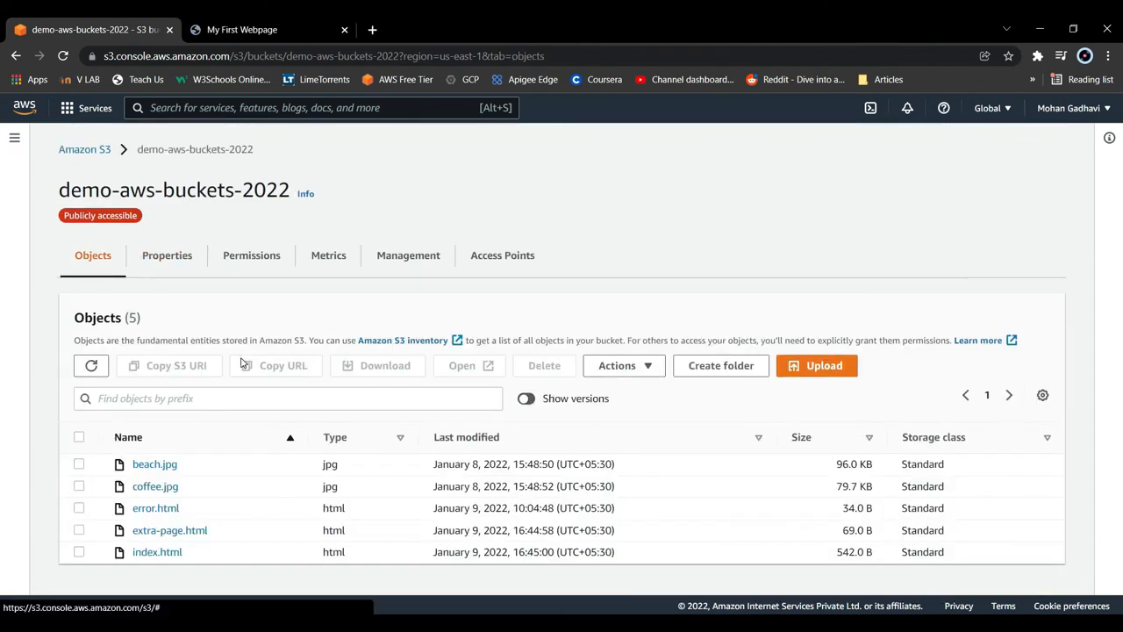
{"action": "left_click", "coordinate": [283, 27]}
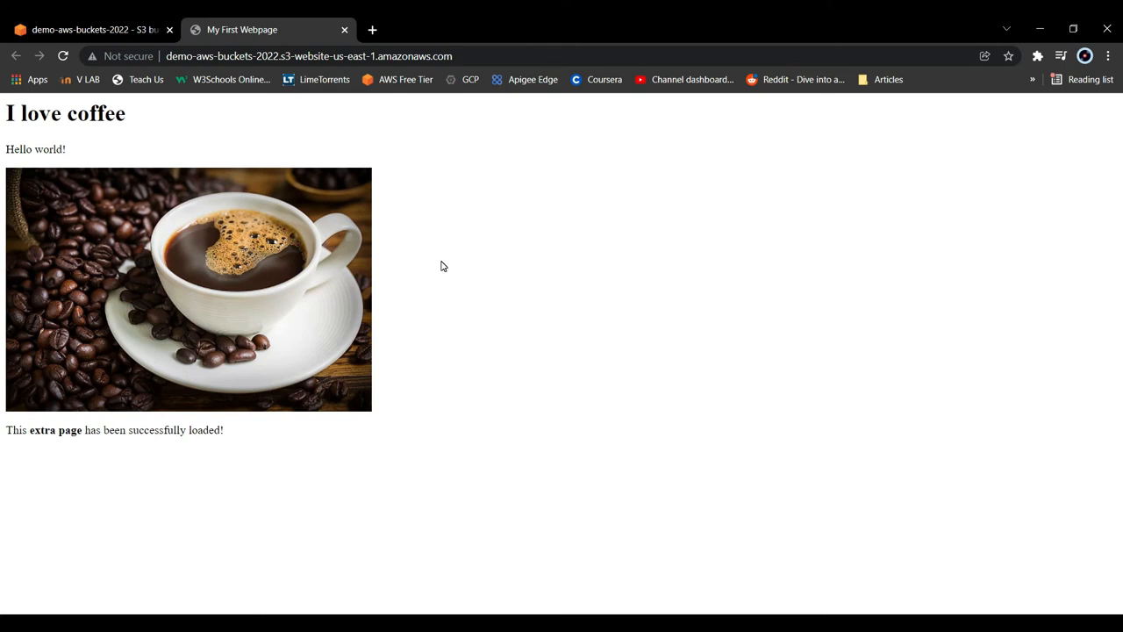
- Load the path /extra-page.html directly on the demo-aws-buckets-2022 website
{"action": "left_click", "coordinate": [479, 55]}
{"action": "left_click", "coordinate": [479, 56]}
{"action": "type", "text": "/e"}
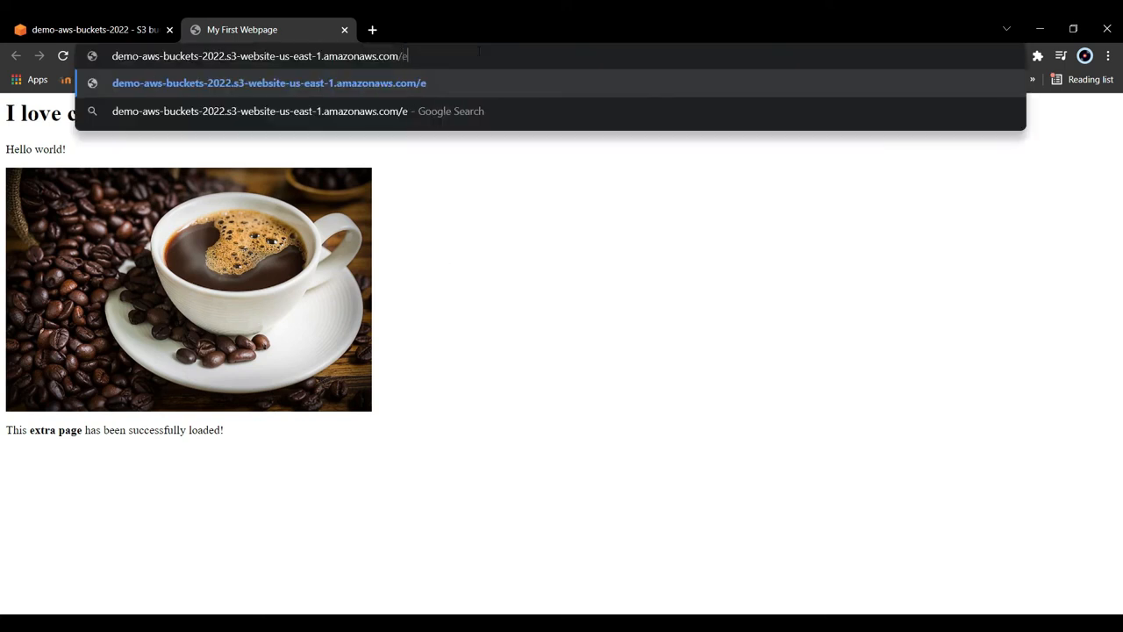
{"action": "type", "text": "xtra-page.htm"}
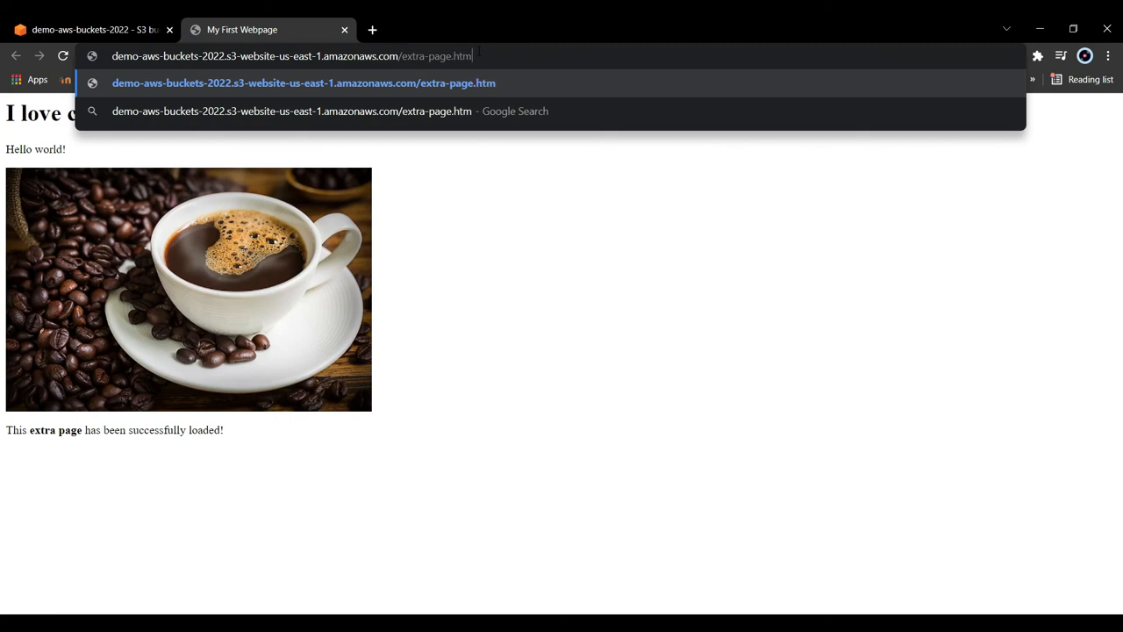
{"action": "type", "text": "l"}
{"action": "key", "text": "Return"}
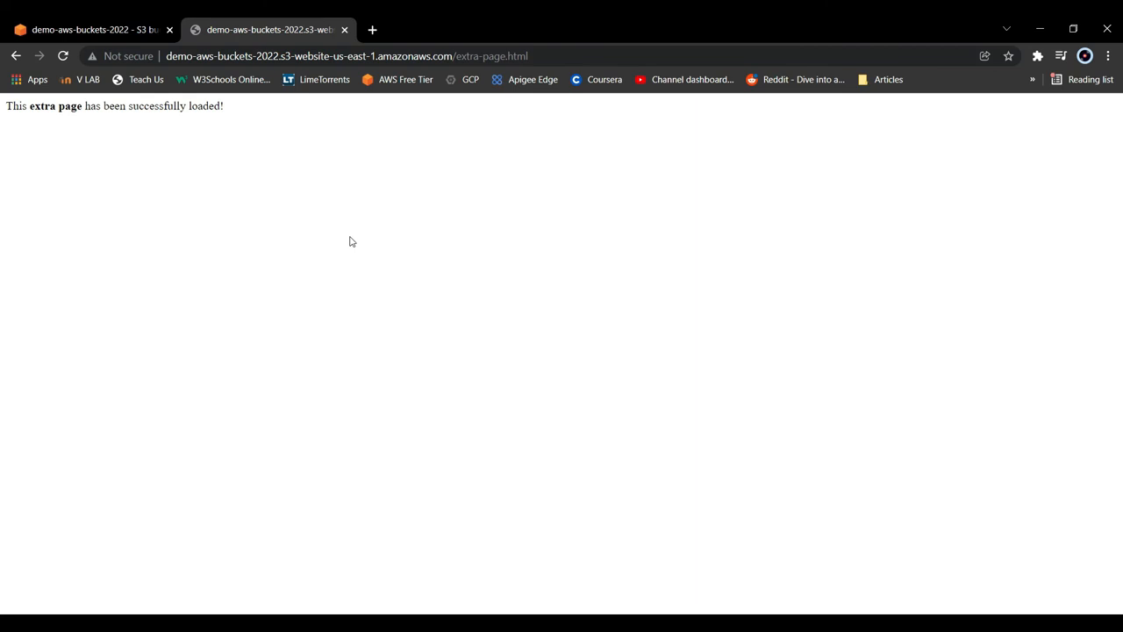
- Open the S3 bucket list in a new browser tab and start creating a bucket named demo-aws-cors-2022
{"action": "left_click", "coordinate": [31, 23]}
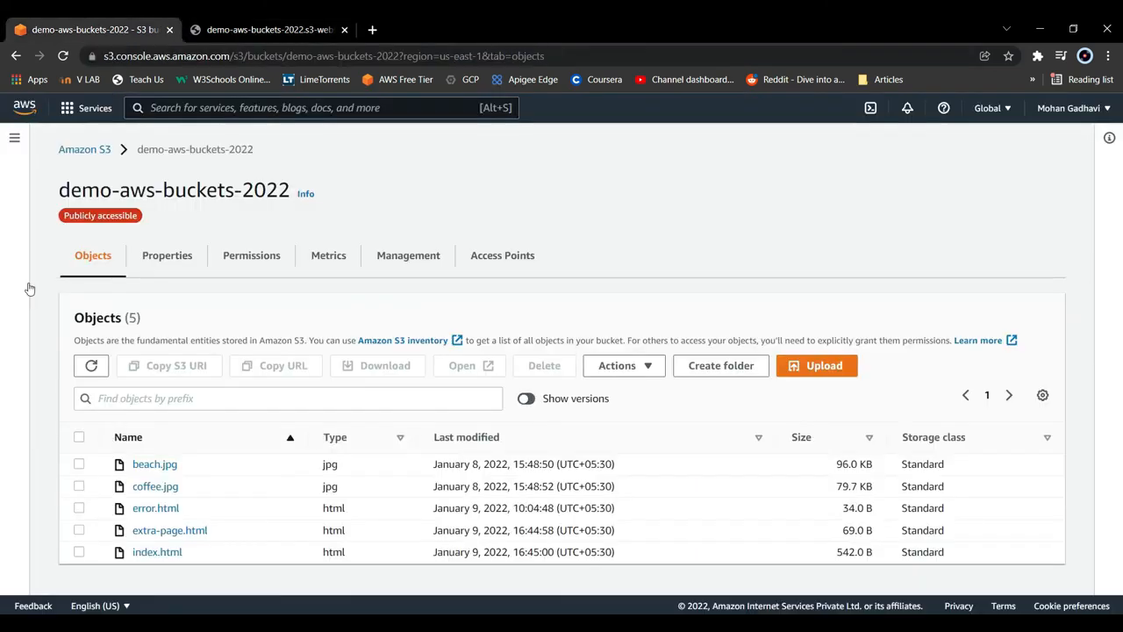
{"action": "middle_click", "coordinate": [77, 156]}
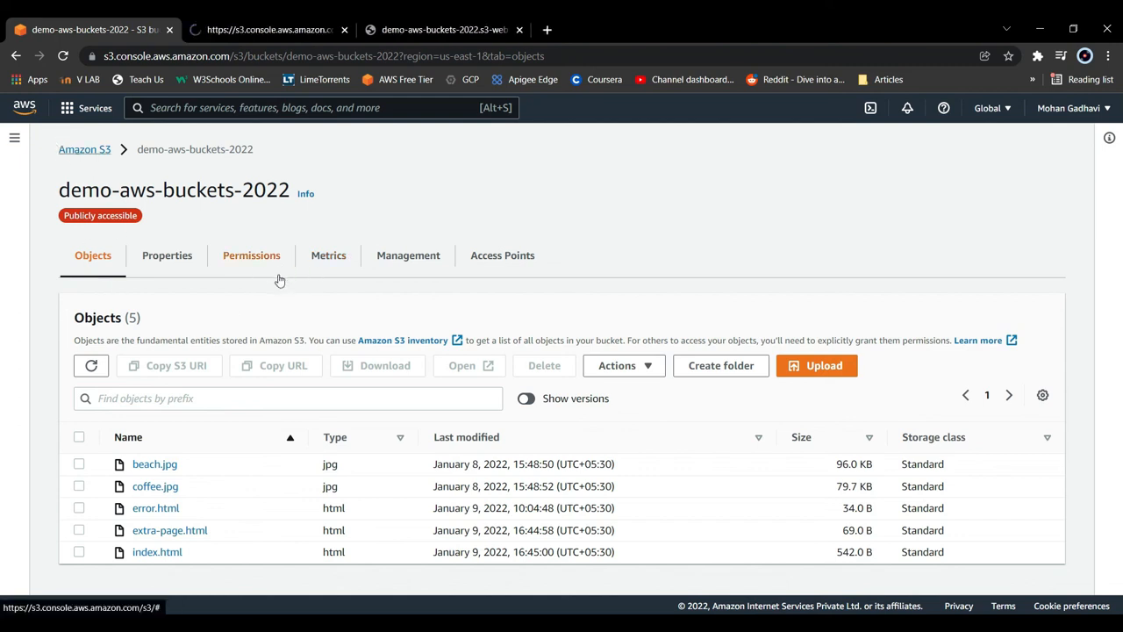
{"action": "left_click", "coordinate": [273, 33]}
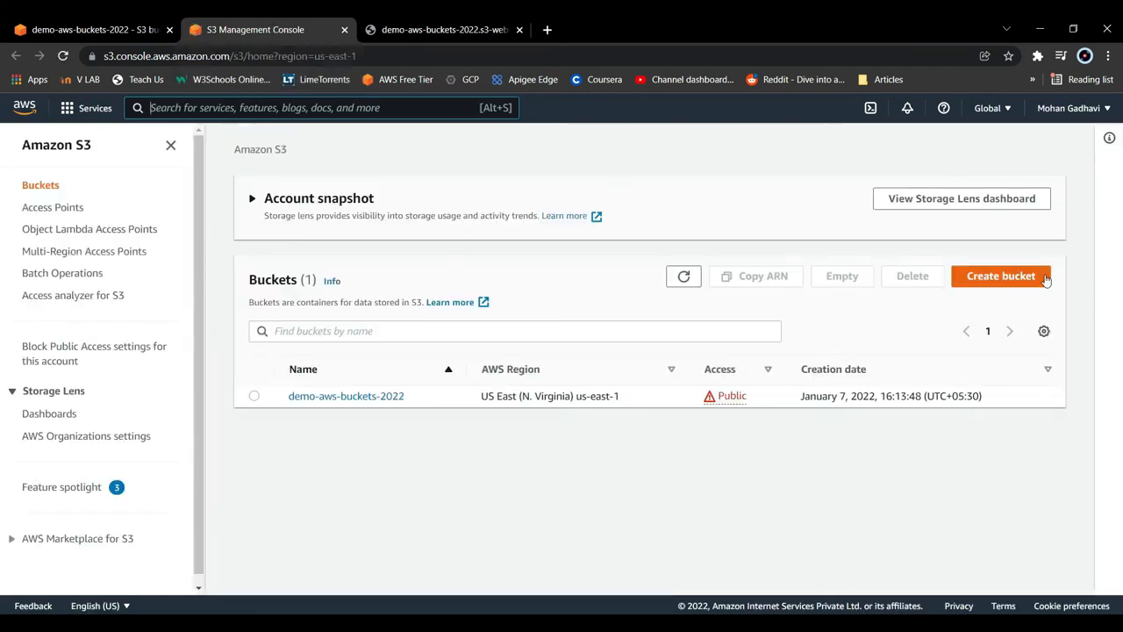
{"action": "left_click", "coordinate": [998, 276]}
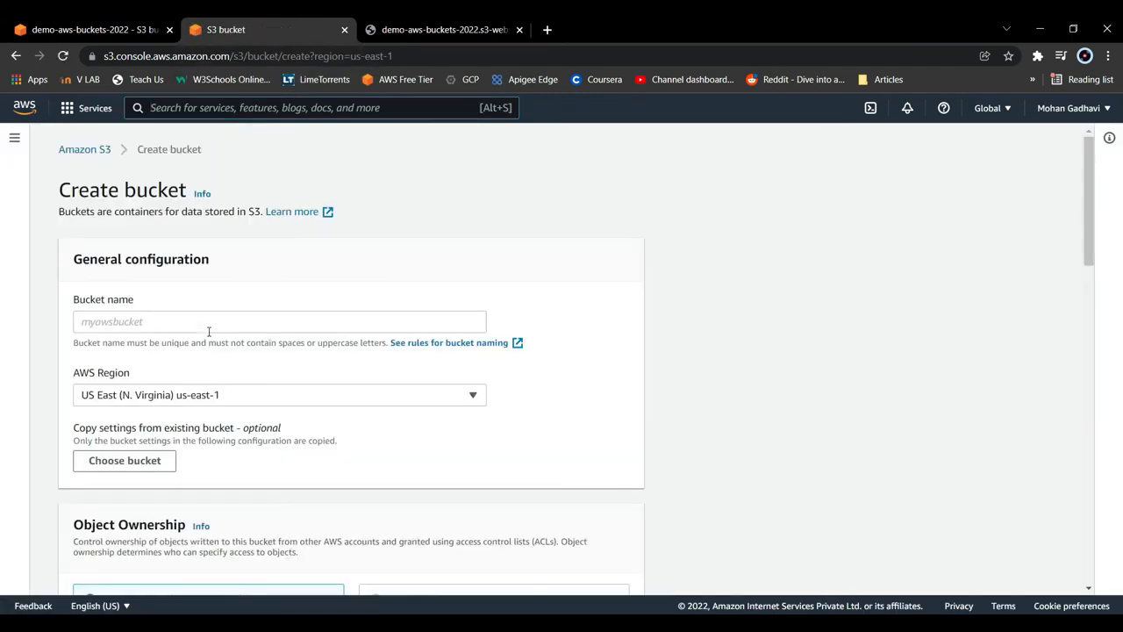
{"action": "left_click", "coordinate": [209, 321]}
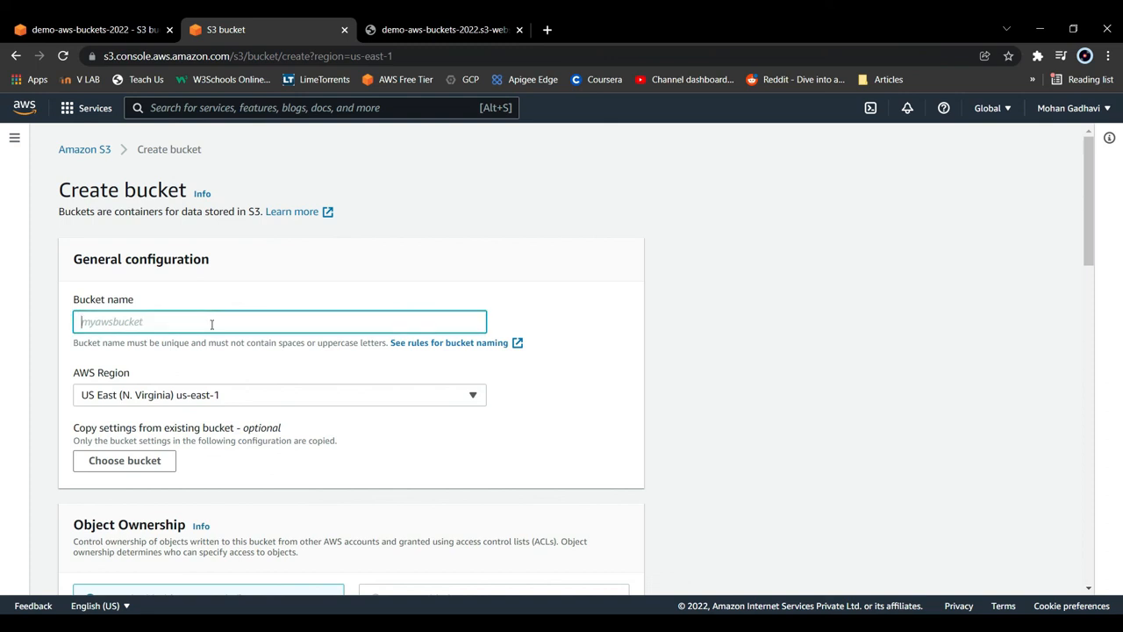
{"action": "type", "text": "demo-aws-cors-2022"}
- Set the new bucket's AWS Region to US West (N. California) us-west-1
{"action": "left_click", "coordinate": [235, 397]}
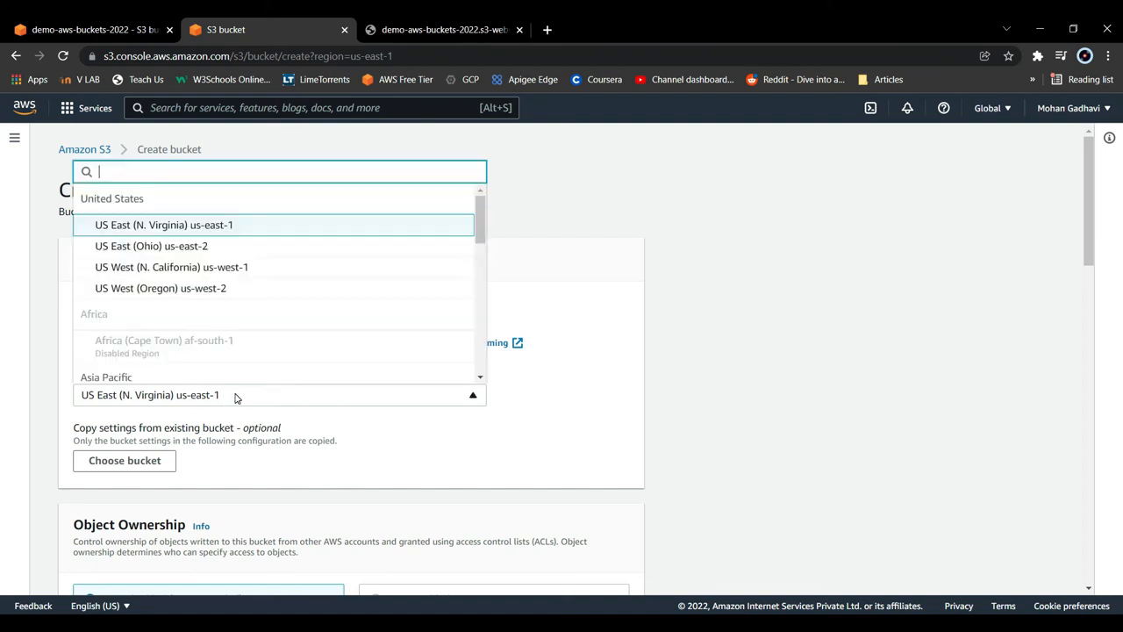
{"action": "left_click", "coordinate": [193, 248]}
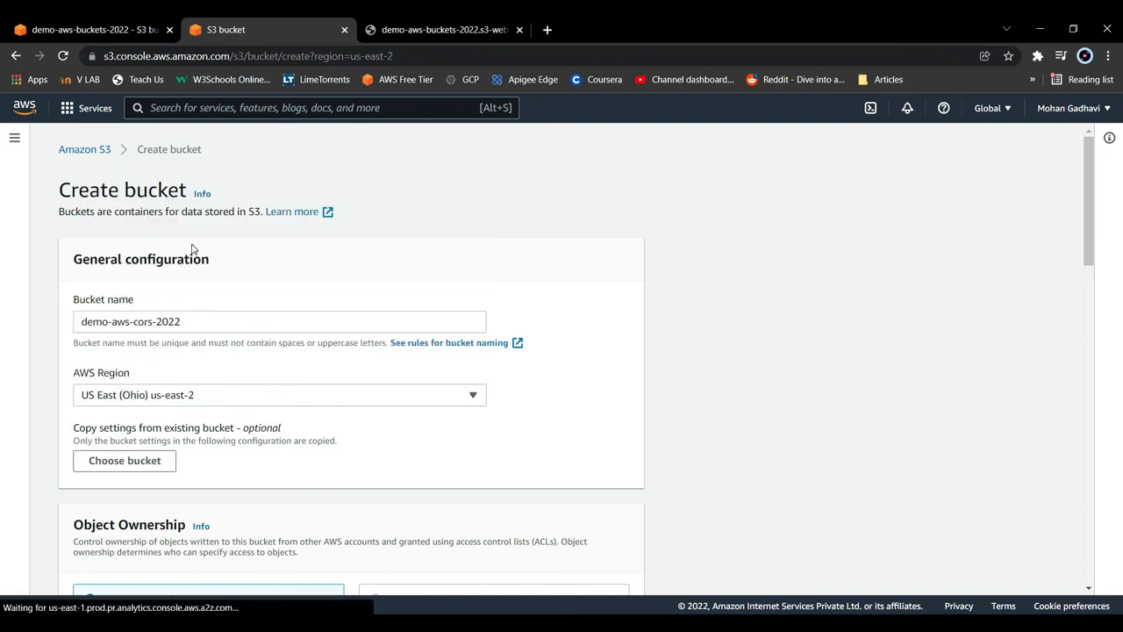
{"action": "left_click", "coordinate": [224, 402]}
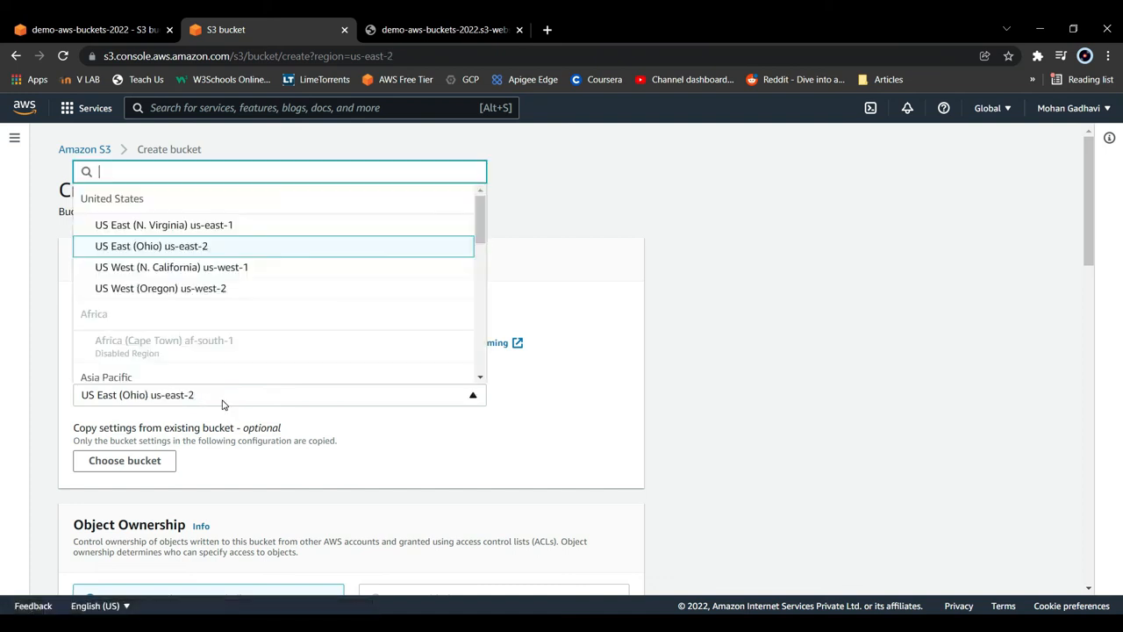
{"action": "left_click", "coordinate": [206, 274]}
- Turn off Block all public access for the new bucket, keep ACLs and encryption disabled, and create it
{"action": "scroll", "coordinate": [292, 448], "scroll_direction": "down", "scroll_amount": 3}
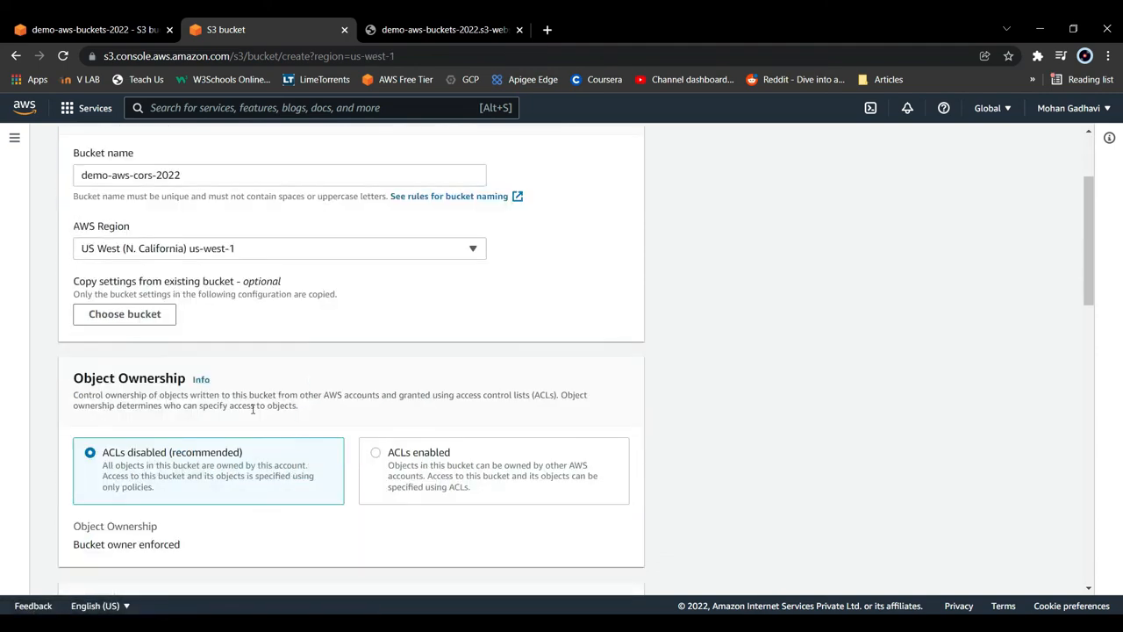
{"action": "scroll", "coordinate": [224, 474], "scroll_direction": "down", "scroll_amount": 4}
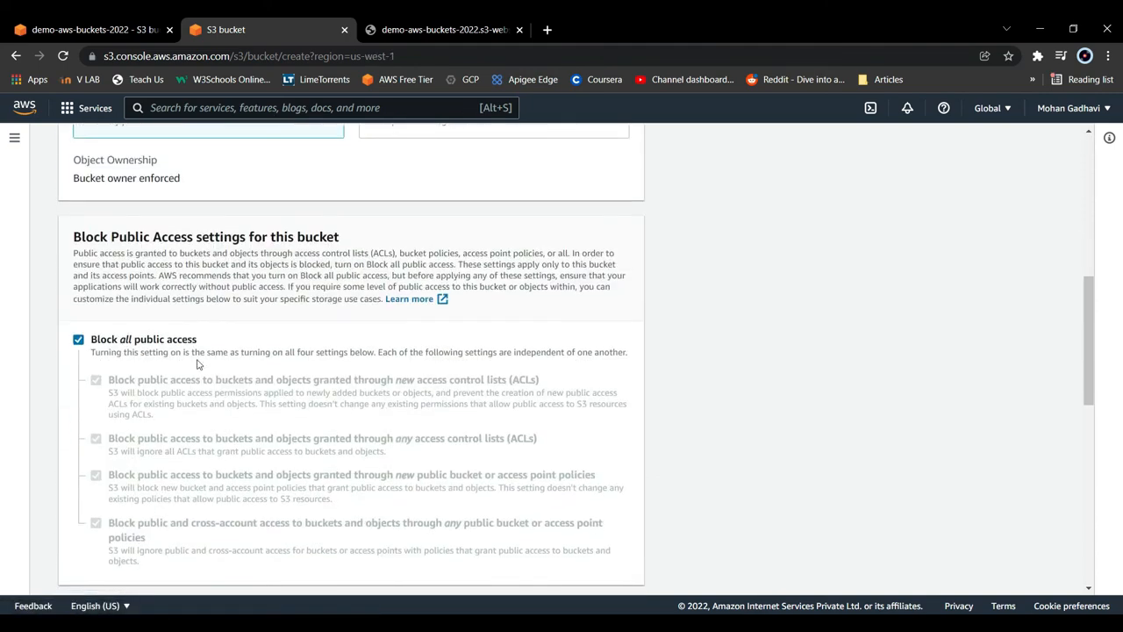
{"action": "left_click", "coordinate": [79, 346]}
{"action": "scroll", "coordinate": [218, 405], "scroll_direction": "up", "scroll_amount": 5}
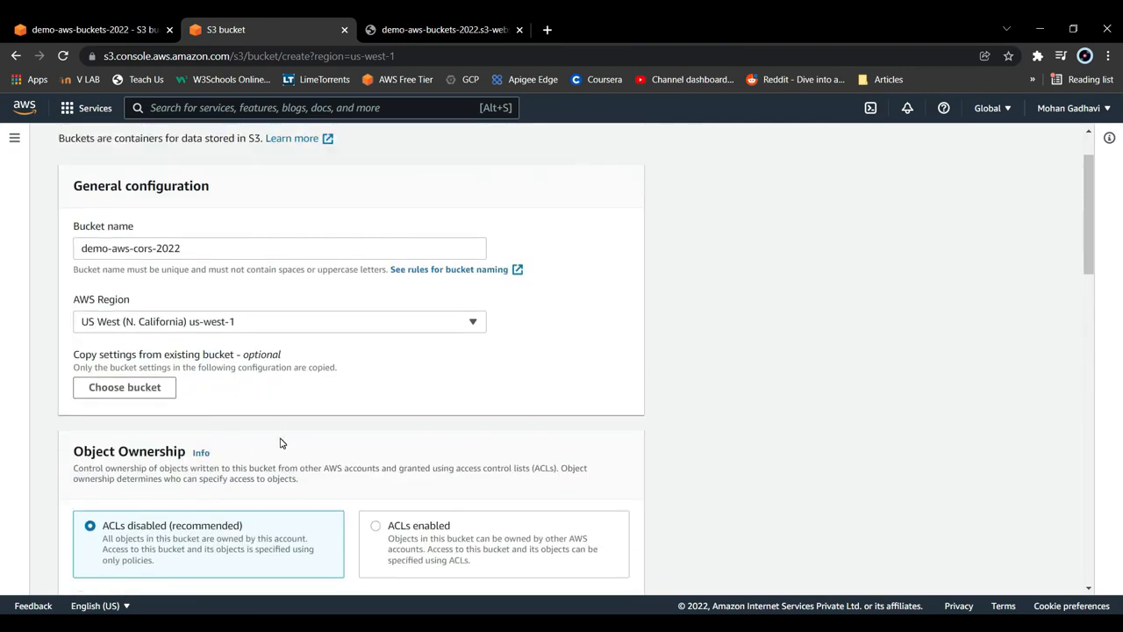
{"action": "scroll", "coordinate": [281, 443], "scroll_direction": "down", "scroll_amount": 15}
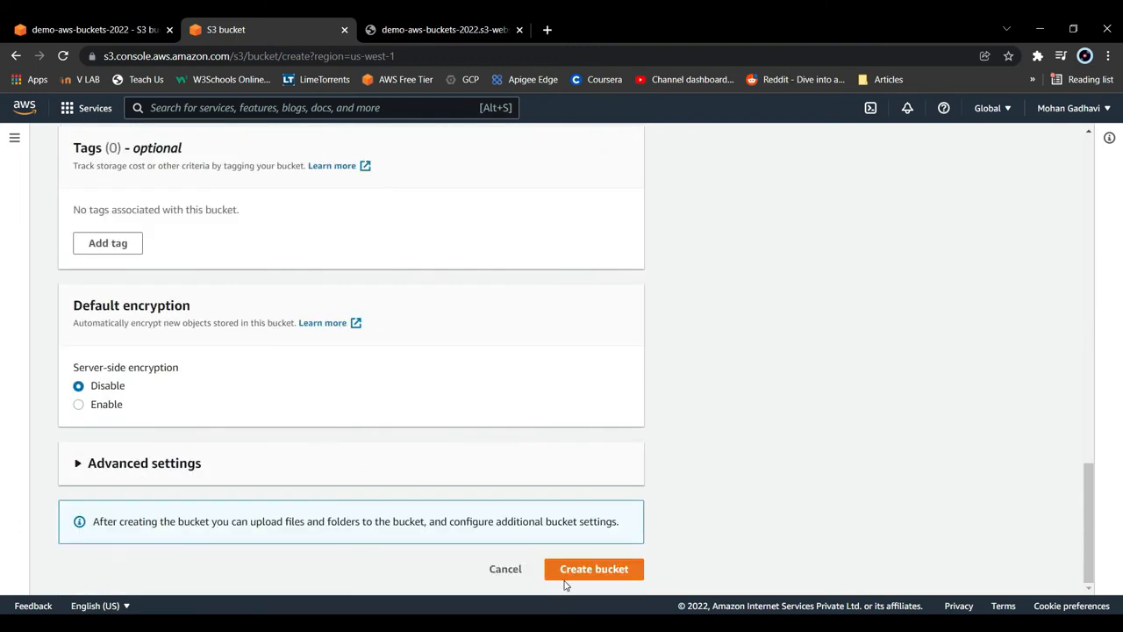
{"action": "left_click", "coordinate": [566, 571]}
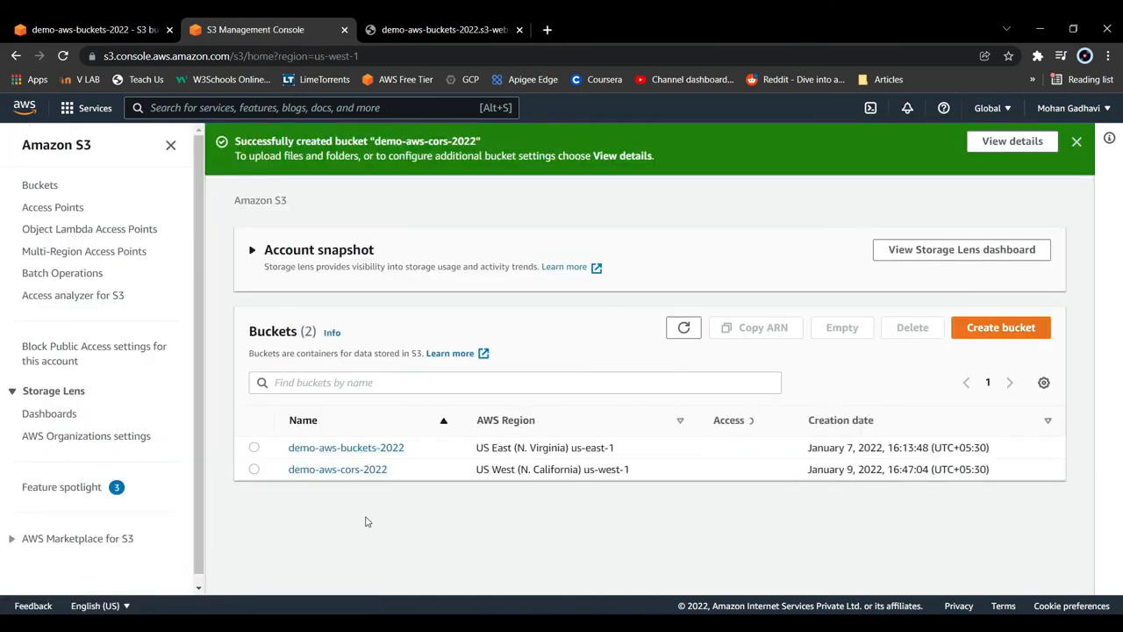
- Open the static website hosting settings of the bucket demo-aws-cors-2022 and enable hosting
{"action": "left_click", "coordinate": [347, 472]}
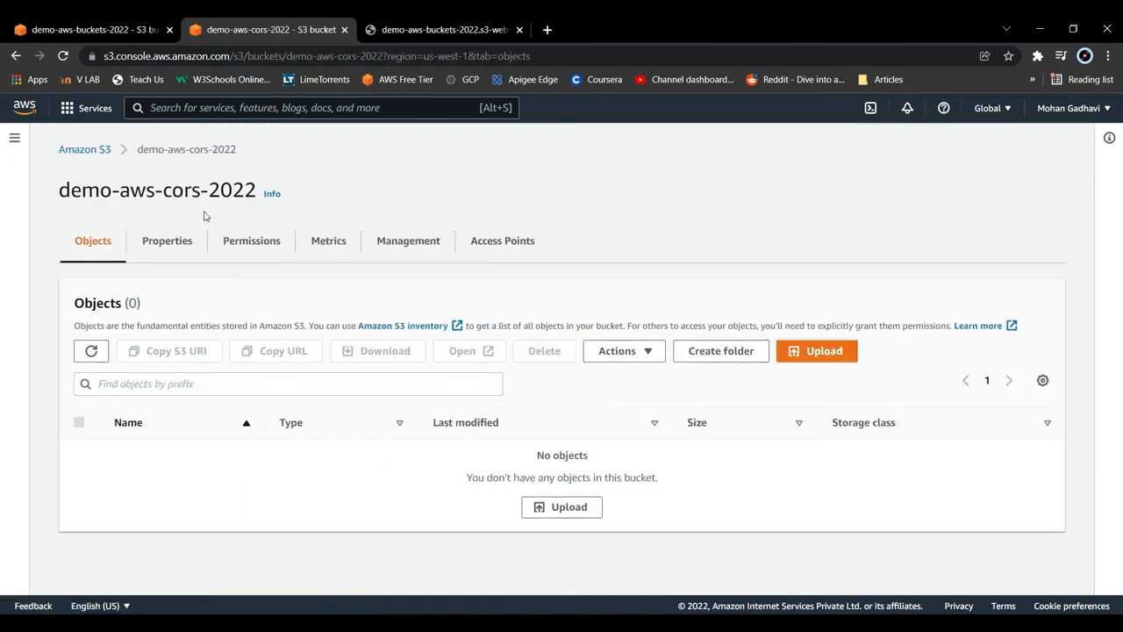
{"action": "left_click", "coordinate": [175, 246]}
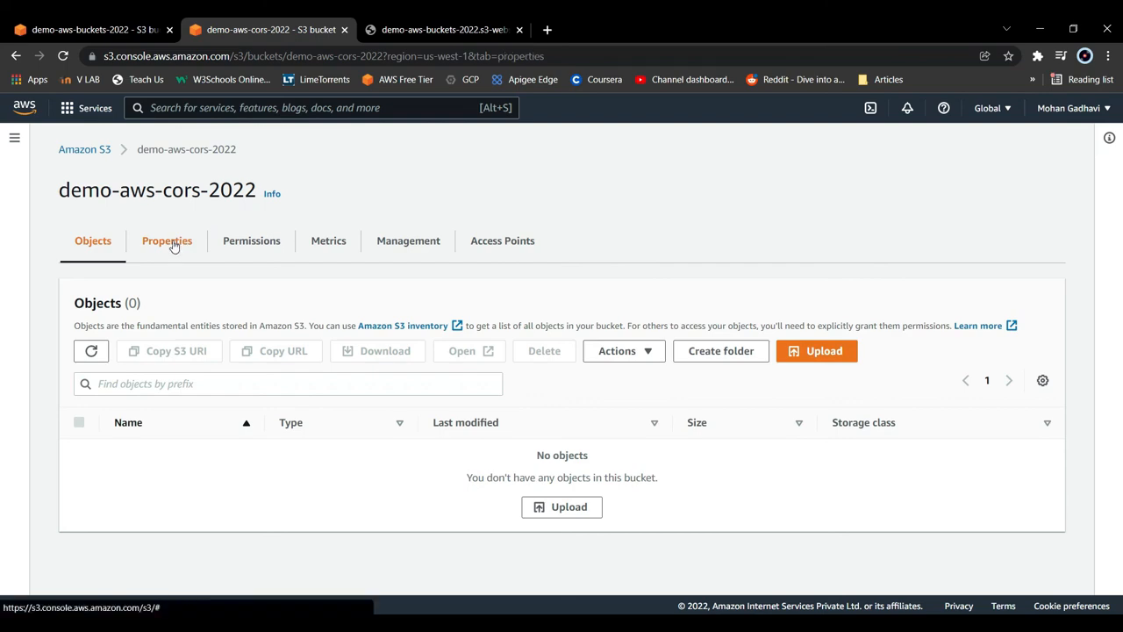
{"action": "scroll", "coordinate": [263, 412], "scroll_direction": "down", "scroll_amount": 10}
{"action": "scroll", "coordinate": [270, 430], "scroll_direction": "down", "scroll_amount": 10}
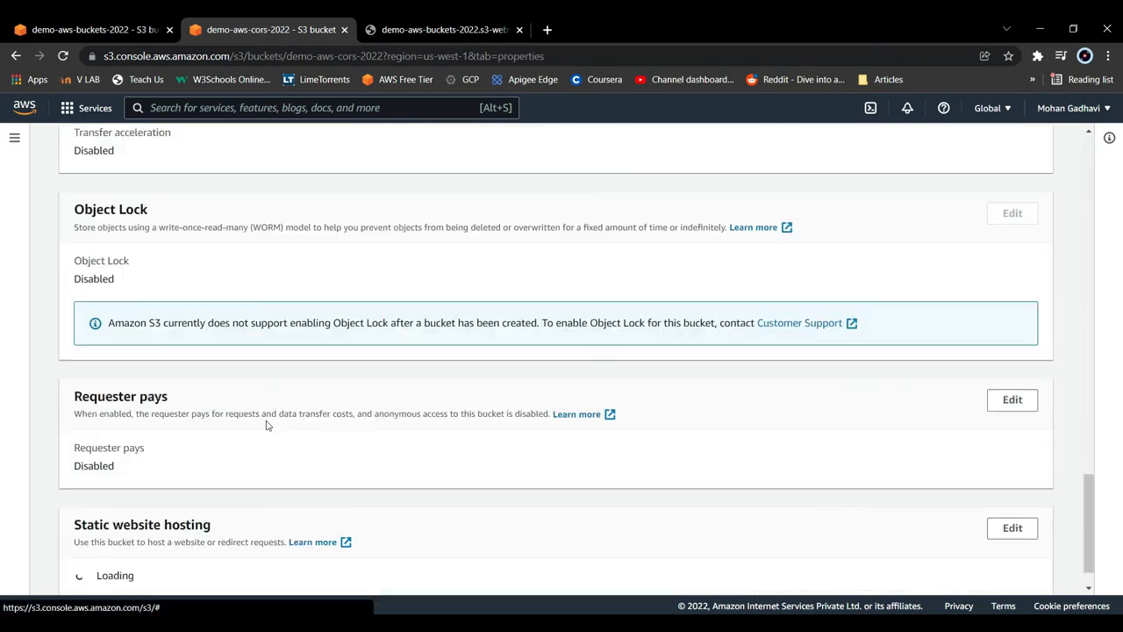
{"action": "scroll", "coordinate": [256, 421], "scroll_direction": "down", "scroll_amount": 1}
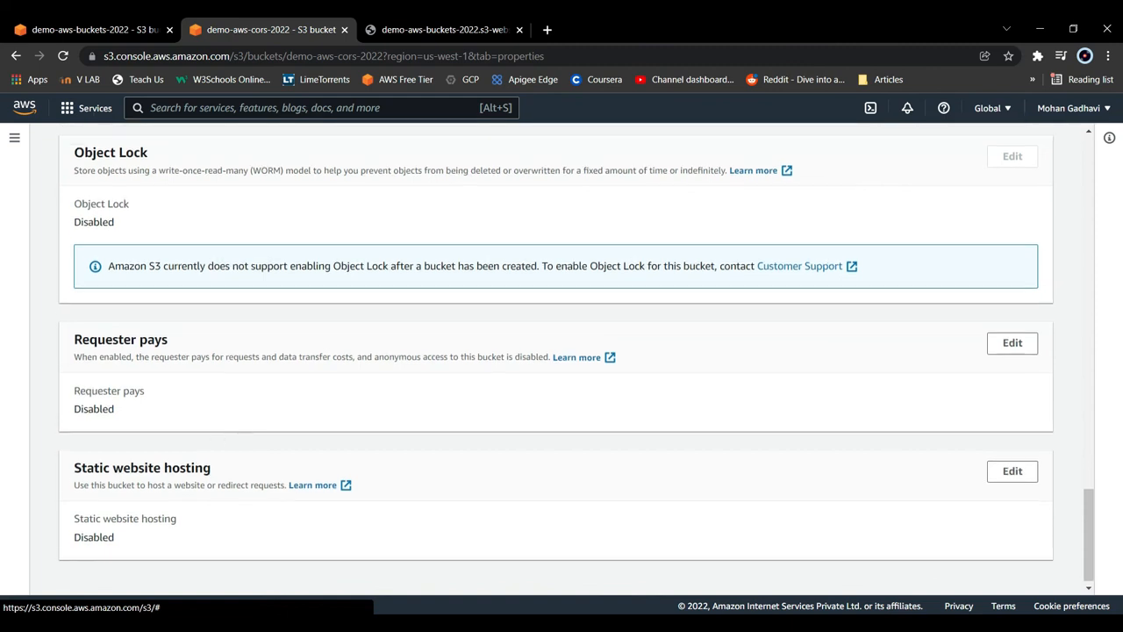
{"action": "left_click", "coordinate": [992, 465]}
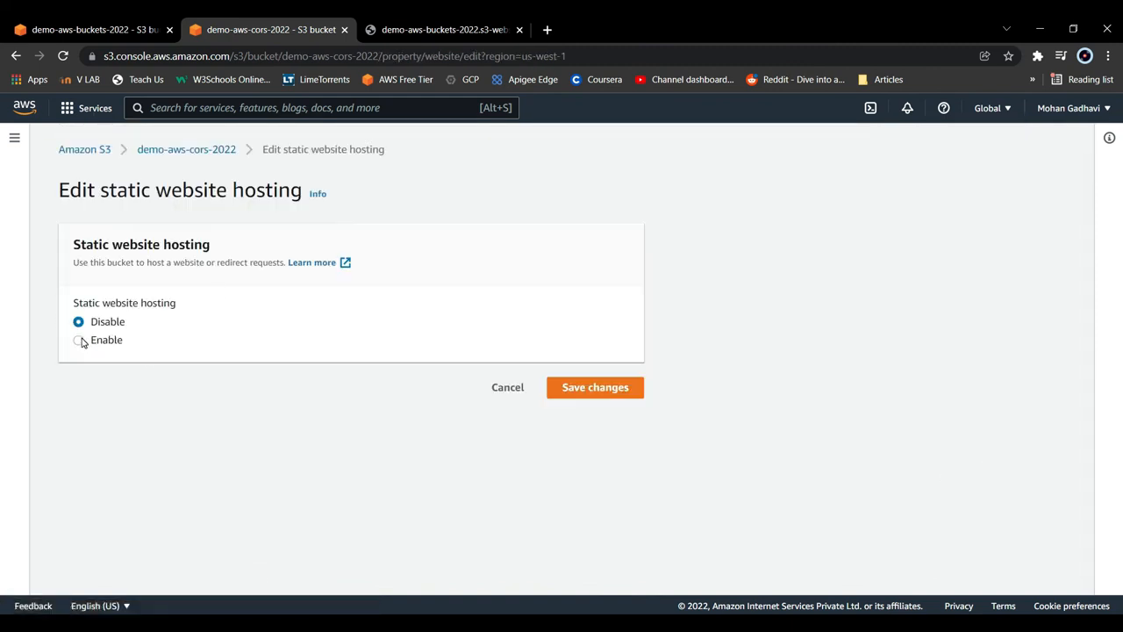
{"action": "left_click", "coordinate": [79, 341]}
- Set the index document to index.html and the error document to error.html, and save the static website hosting settings
{"action": "scroll", "coordinate": [412, 380], "scroll_direction": "down", "scroll_amount": 5}
{"action": "scroll", "coordinate": [399, 383], "scroll_direction": "up", "scroll_amount": 3}
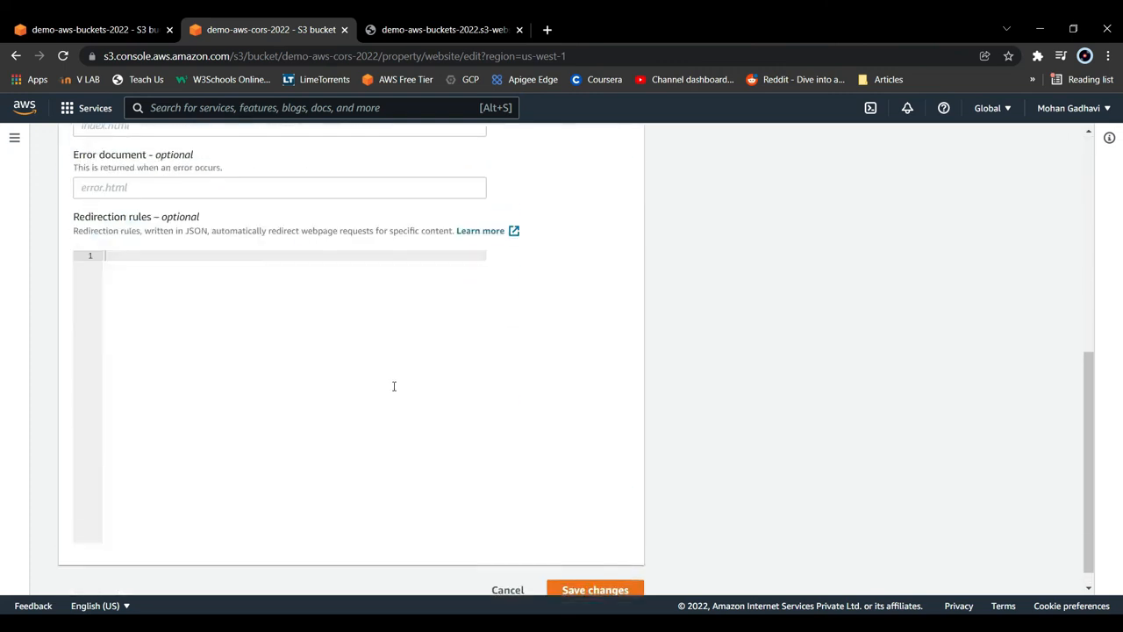
{"action": "left_click", "coordinate": [176, 253]}
{"action": "type", "text": "index.html"}
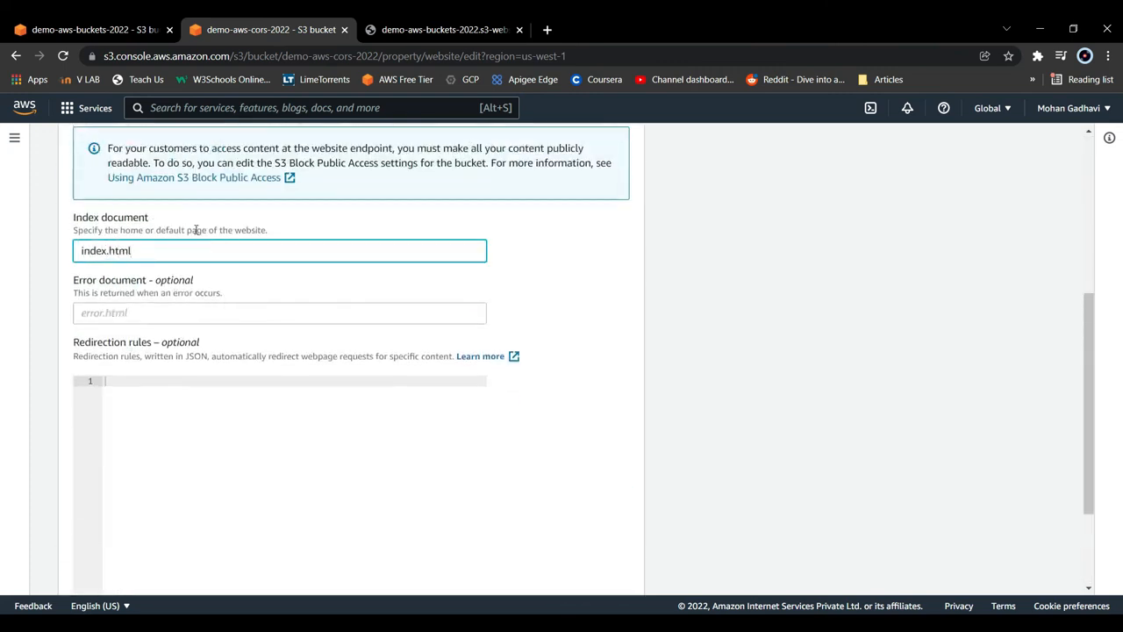
{"action": "left_click", "coordinate": [107, 310]}
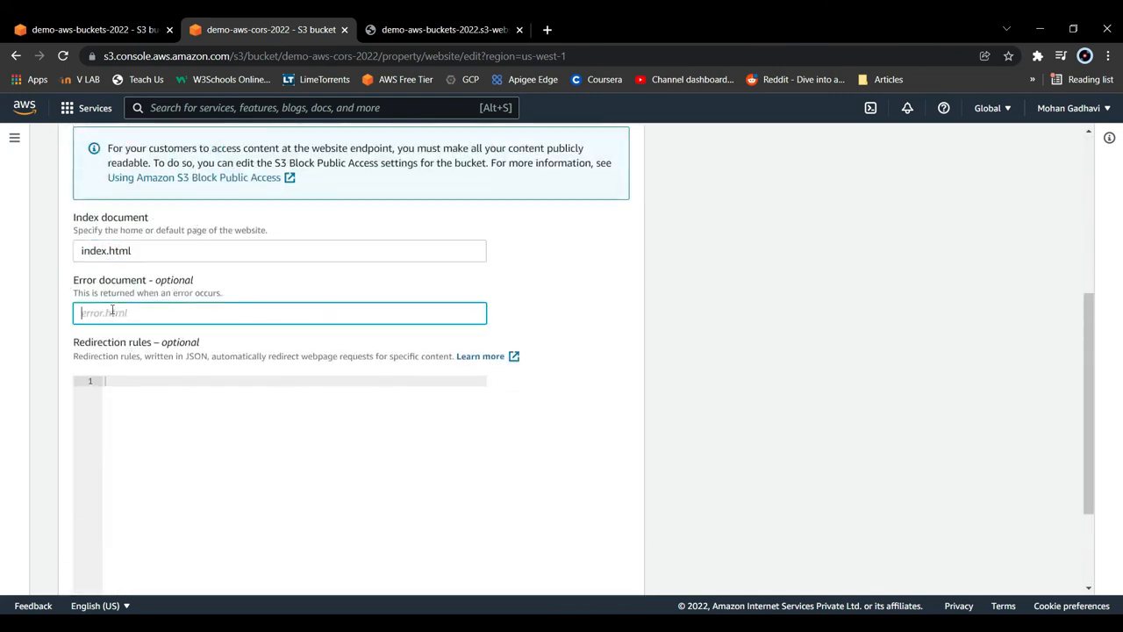
{"action": "type", "text": "error.html"}
{"action": "scroll", "coordinate": [180, 422], "scroll_direction": "down", "scroll_amount": 2}
{"action": "left_click", "coordinate": [575, 571]}
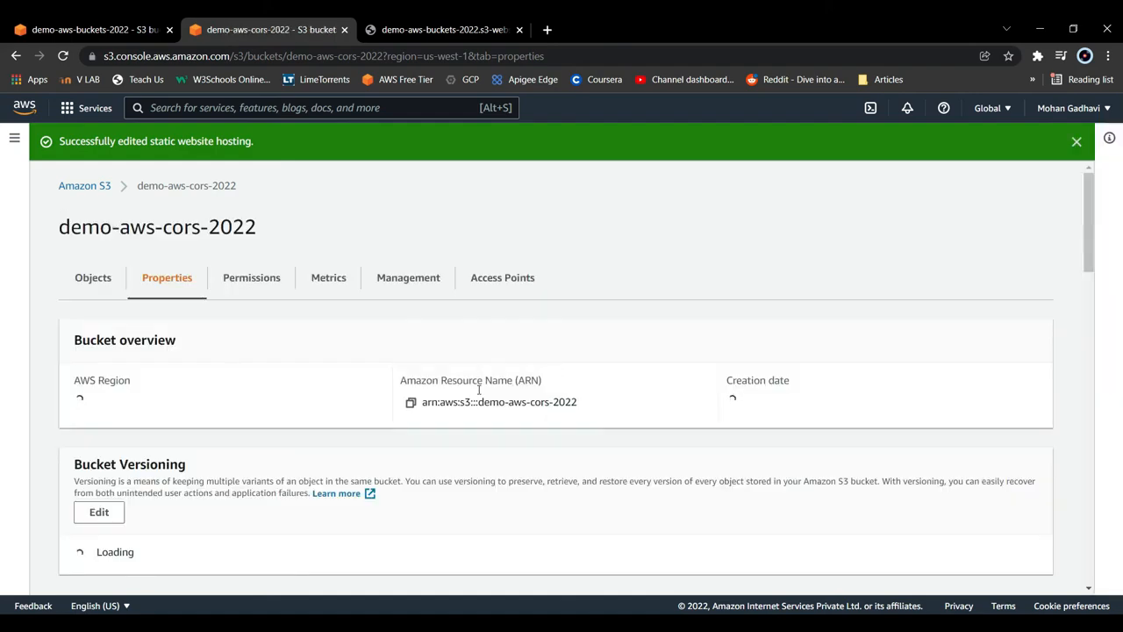
- Find the bucket website endpoint of demo-aws-cors-2022 and open it in a new browser tab
{"action": "scroll", "coordinate": [476, 401], "scroll_direction": "down", "scroll_amount": 10}
{"action": "scroll", "coordinate": [468, 408], "scroll_direction": "down", "scroll_amount": 10}
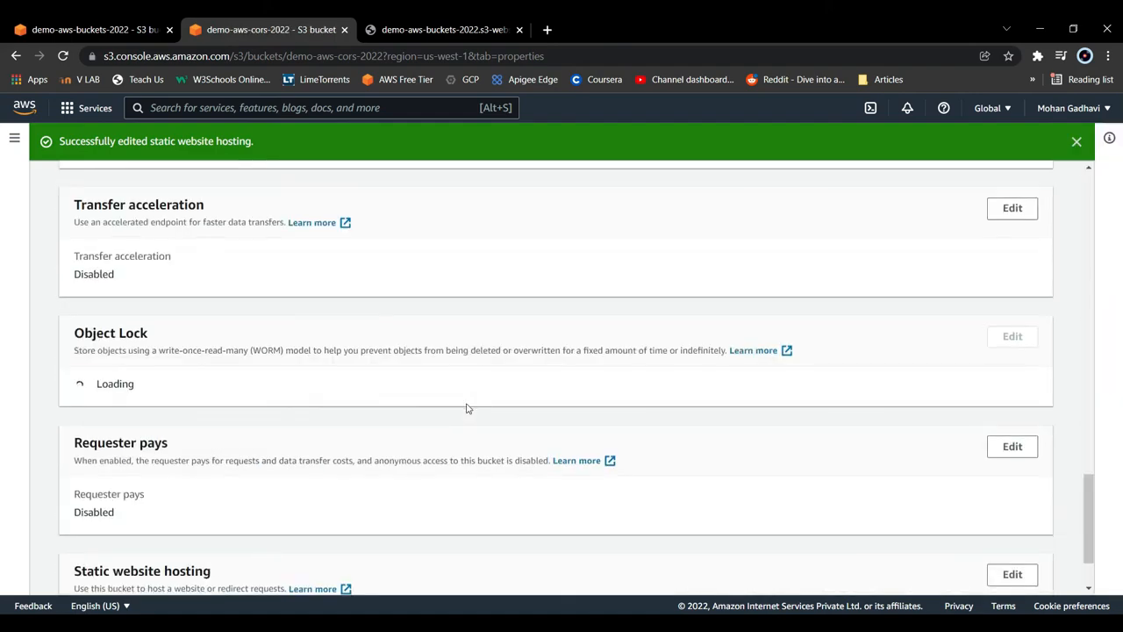
{"action": "scroll", "coordinate": [458, 408], "scroll_direction": "down", "scroll_amount": 2}
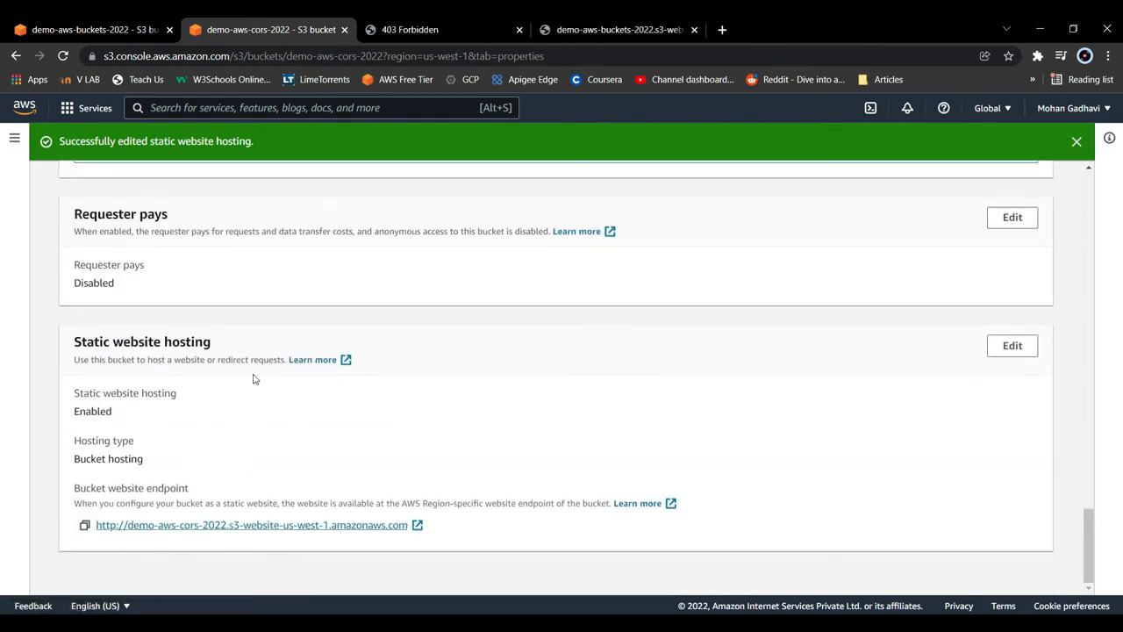
- Open the bucket policy of demo-aws-cors-2022 for editing from its permissions
{"action": "scroll", "coordinate": [259, 372], "scroll_direction": "up", "scroll_amount": 20}
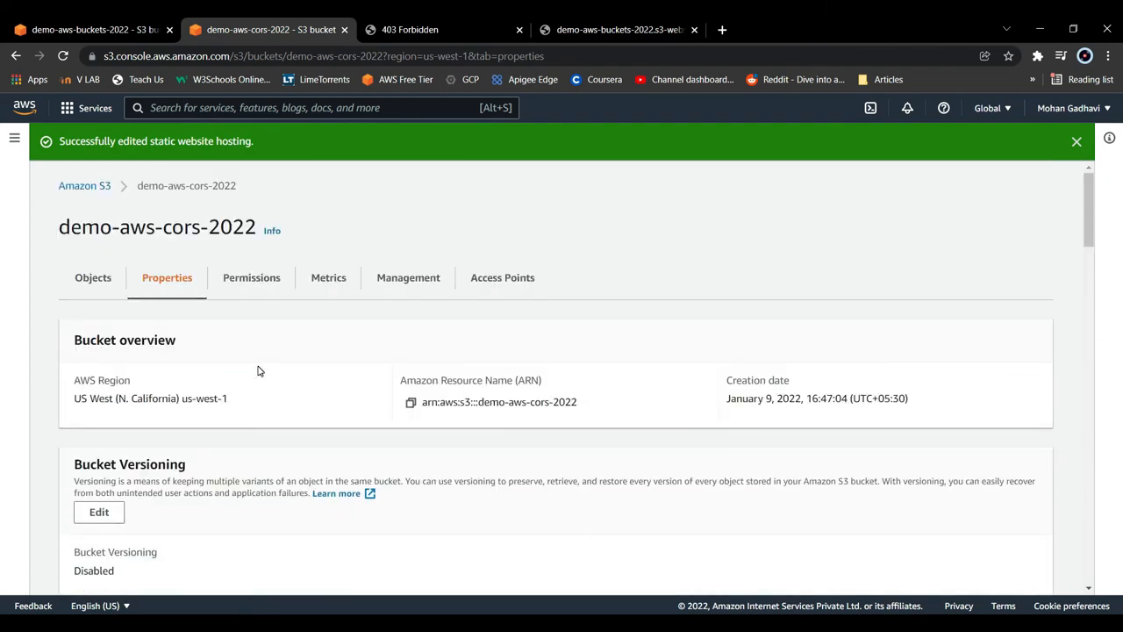
{"action": "left_click", "coordinate": [254, 290]}
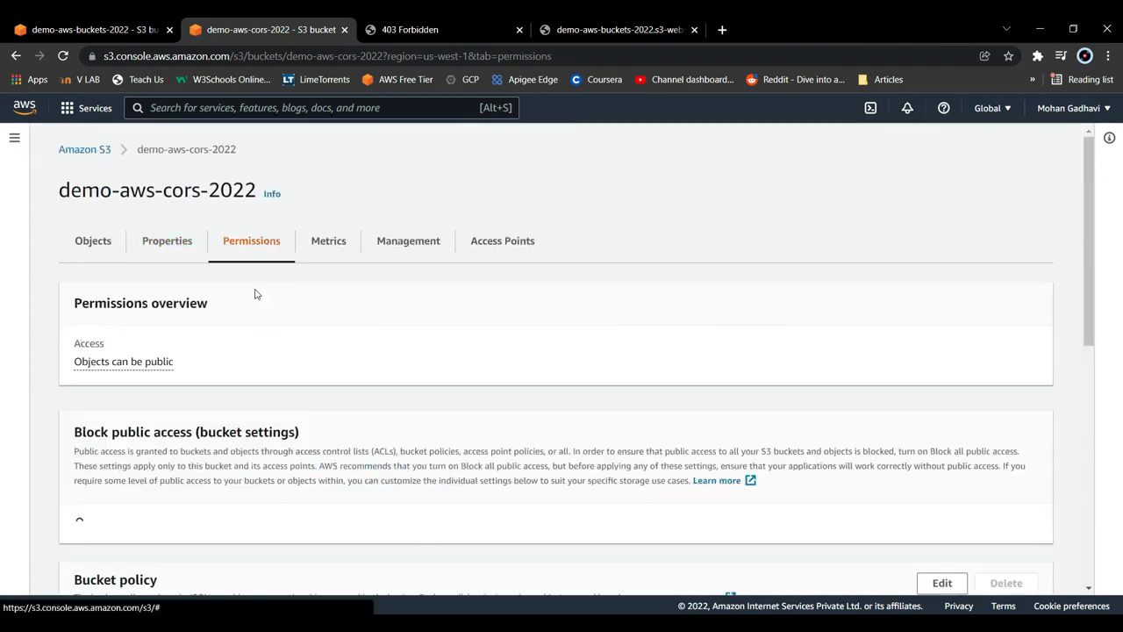
{"action": "scroll", "coordinate": [400, 369], "scroll_direction": "down", "scroll_amount": 4}
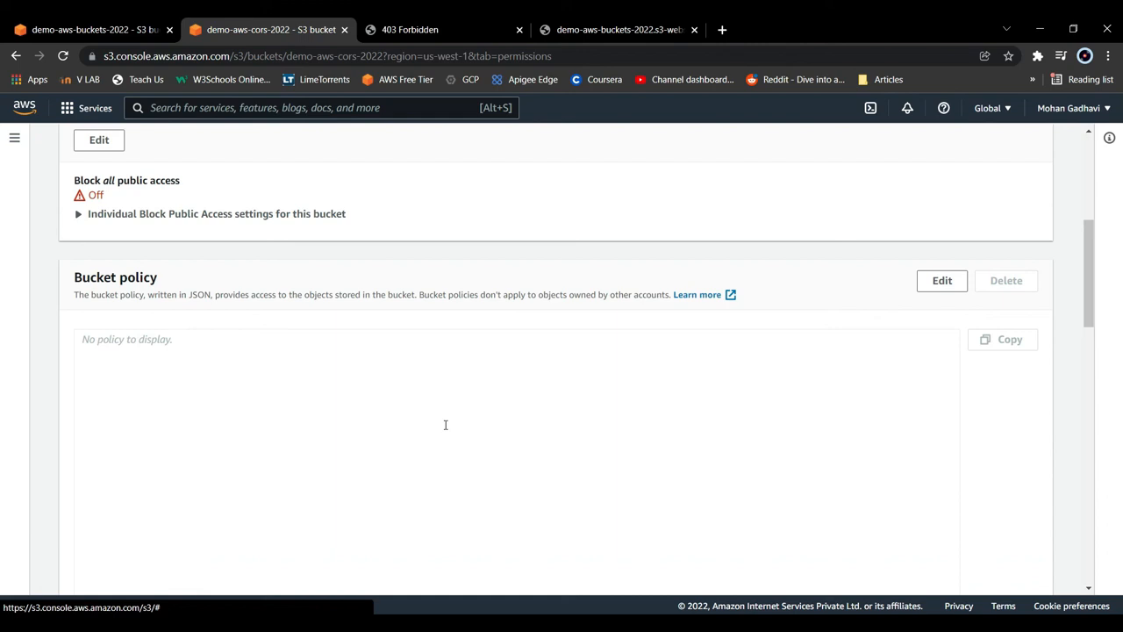
{"action": "left_click", "coordinate": [938, 289]}
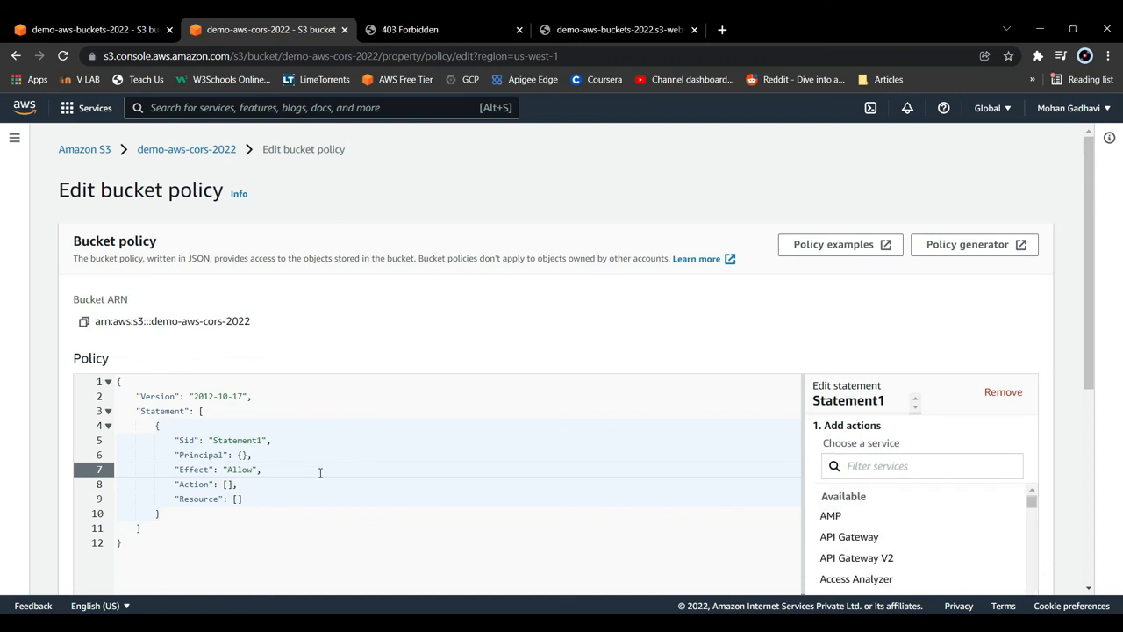
- Replace the whole default policy text with the bucket policy copied from the permissions of demo-aws-buckets-2022
{"action": "left_click_drag", "start_coordinate": [161, 561], "coordinate": [119, 379]}
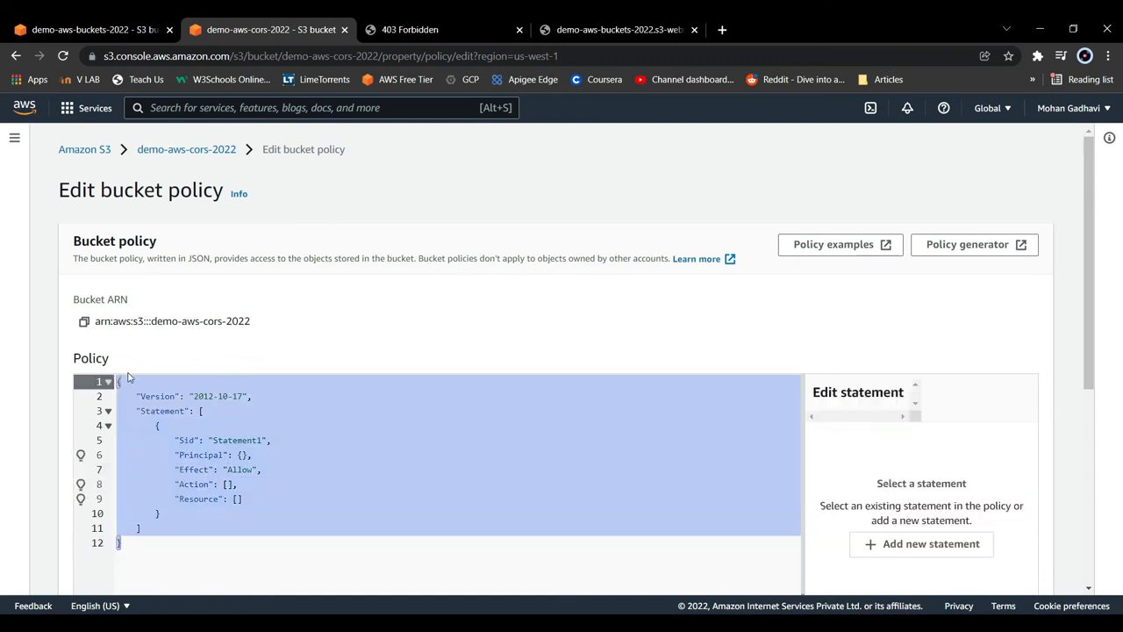
{"action": "left_click", "coordinate": [97, 28]}
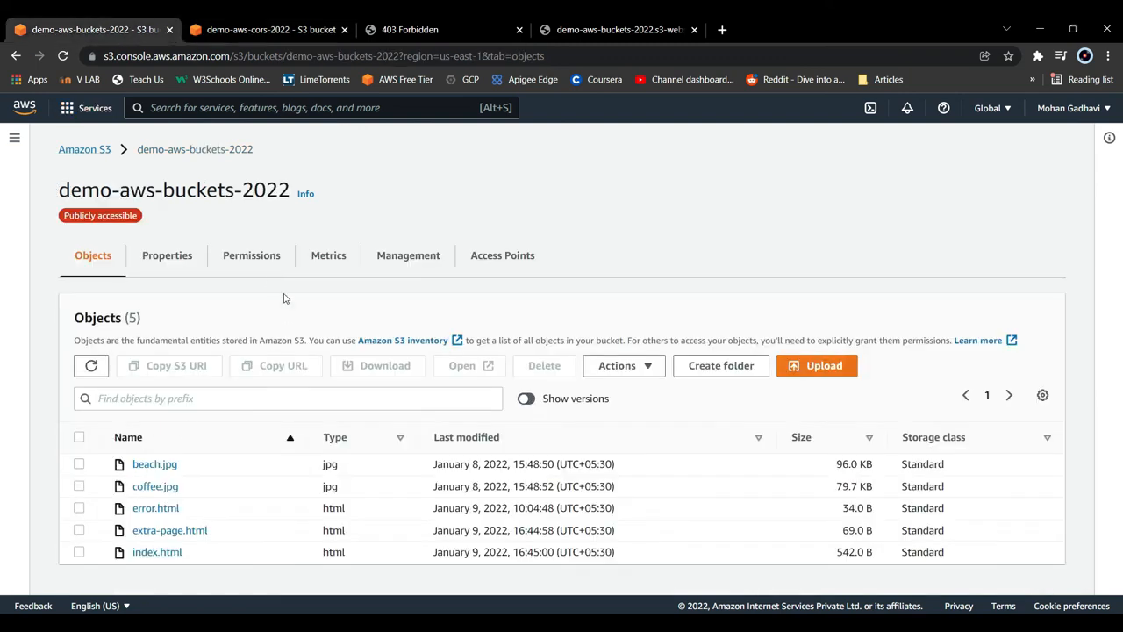
{"action": "left_click", "coordinate": [233, 263]}
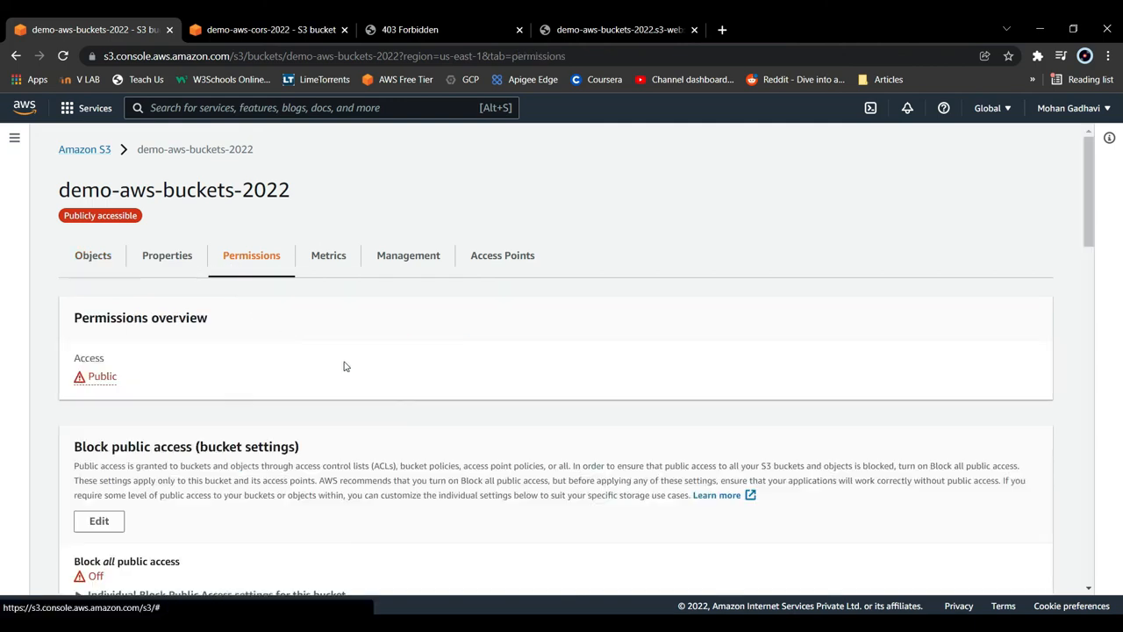
{"action": "scroll", "coordinate": [339, 386], "scroll_direction": "down", "scroll_amount": 5}
{"action": "scroll", "coordinate": [337, 384], "scroll_direction": "down", "scroll_amount": 1}
{"action": "left_click_drag", "start_coordinate": [118, 509], "coordinate": [50, 287]}
{"action": "key", "text": "ctrl+c"}
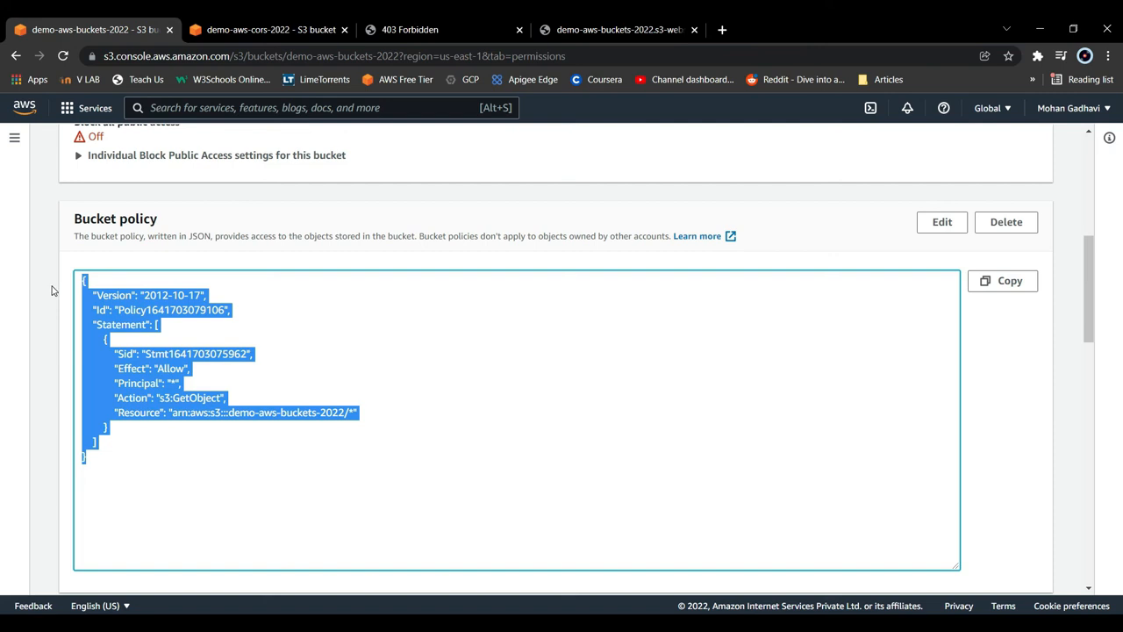
{"action": "left_click", "coordinate": [217, 27]}
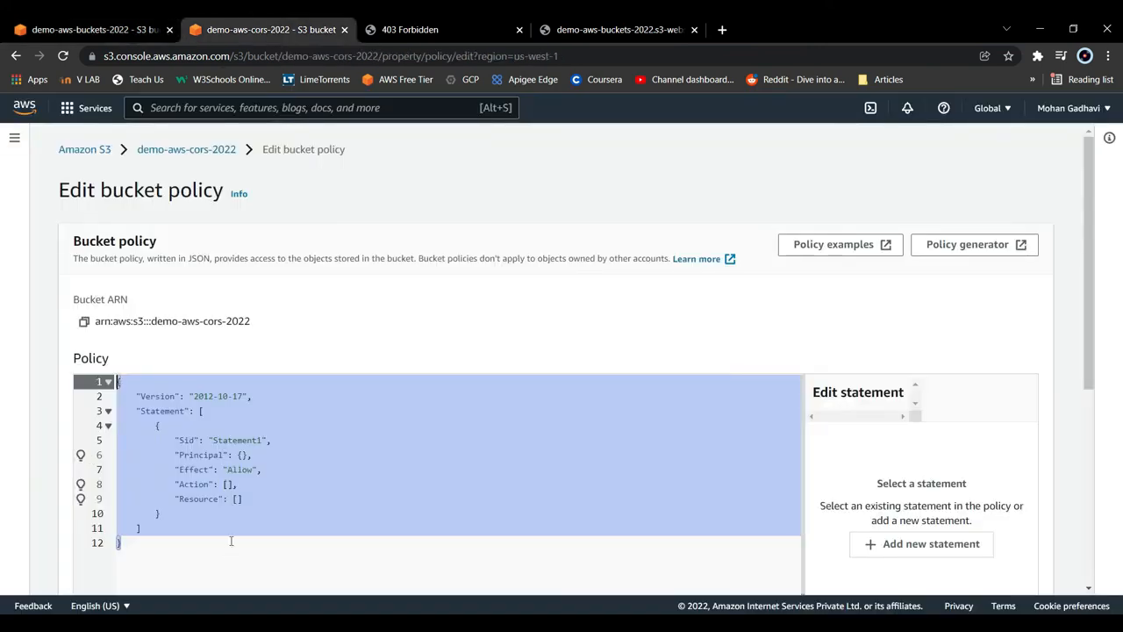
{"action": "key", "text": "ctrl+v"}
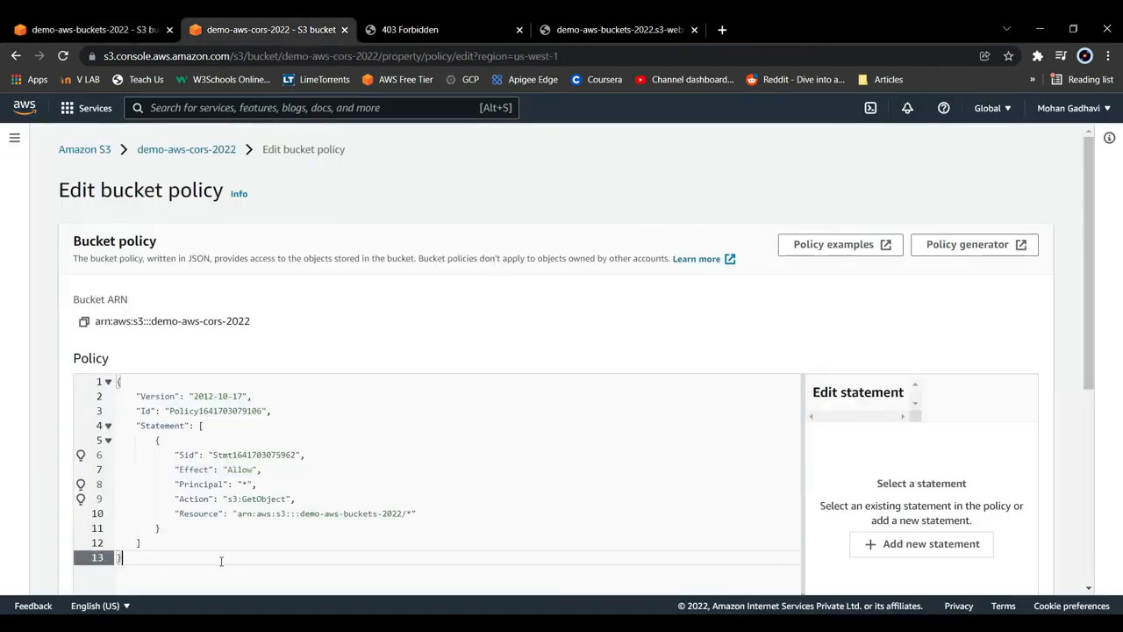
- Change the policy's Resource to arn:aws:s3:::demo-aws-cors-2022/* using the copied bucket ARN, and save the policy
{"action": "left_click", "coordinate": [85, 322]}
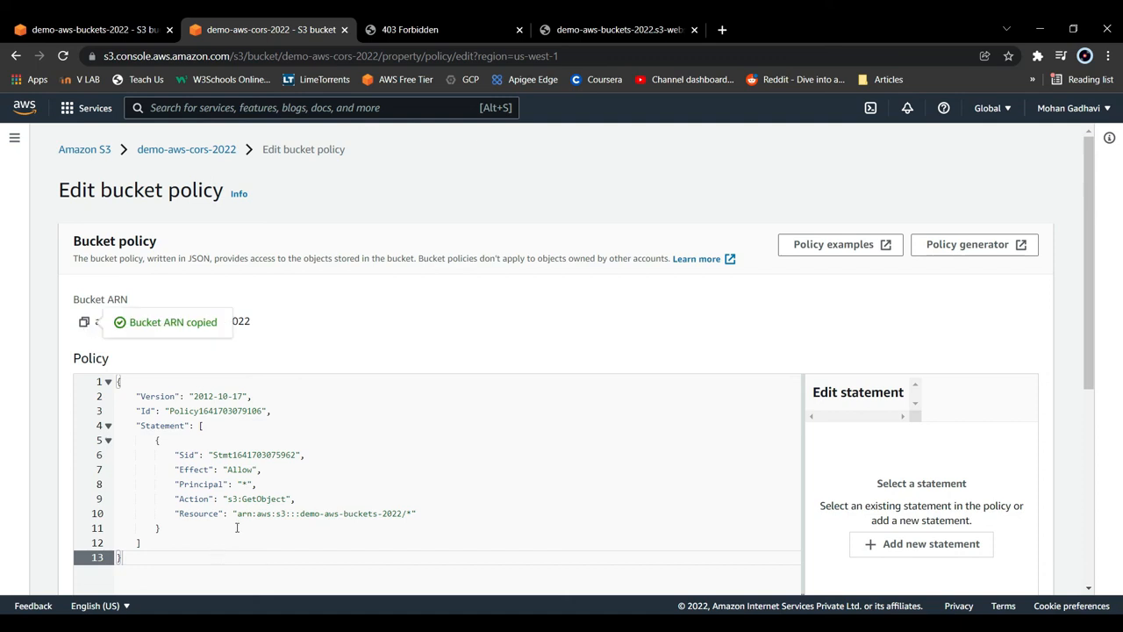
{"action": "left_click_drag", "start_coordinate": [236, 514], "coordinate": [402, 513]}
{"action": "key", "text": "ctrl+v"}
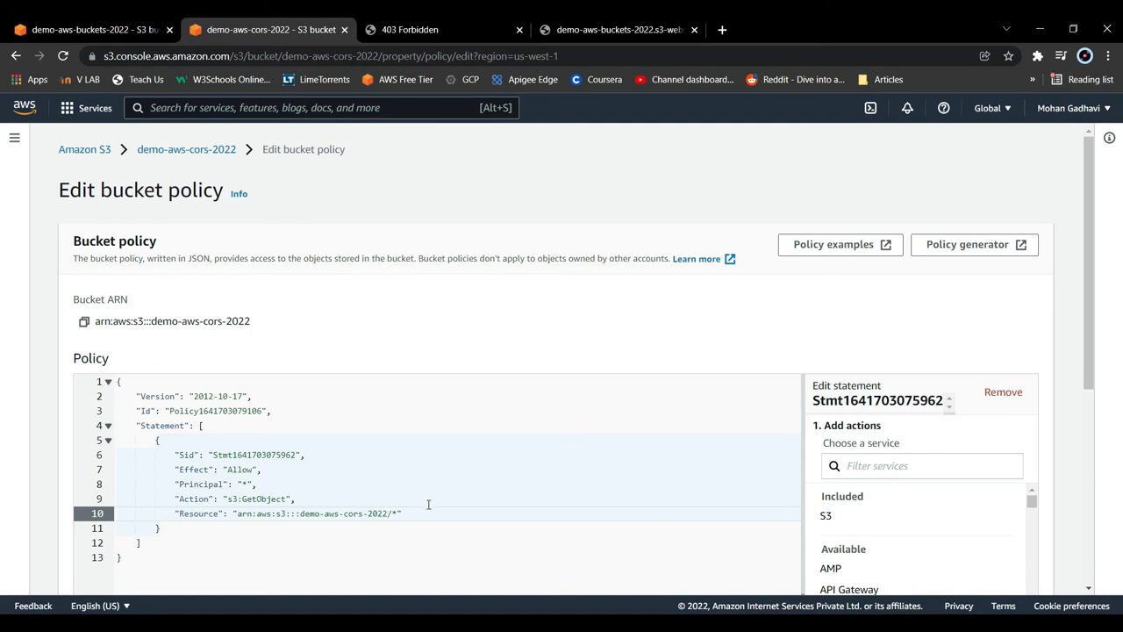
{"action": "scroll", "coordinate": [428, 505], "scroll_direction": "down", "scroll_amount": 4}
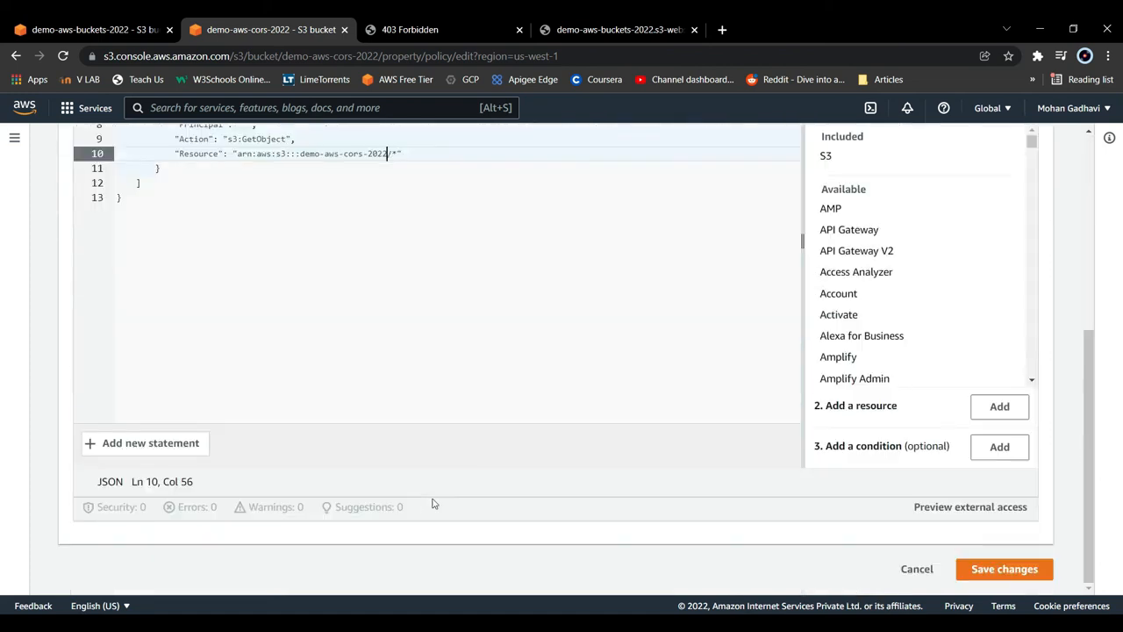
{"action": "left_click", "coordinate": [1006, 572]}
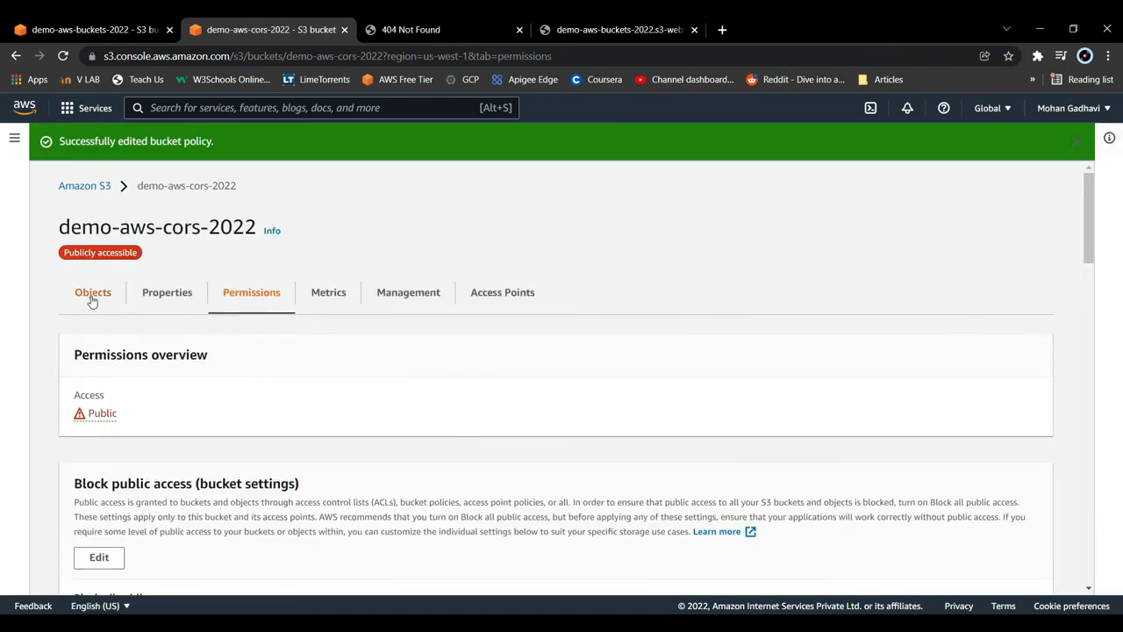
- Upload extra-page.html from the Desktop S3 folder to demo-aws-cors-2022 and close the upload status page
{"action": "left_click", "coordinate": [92, 298]}
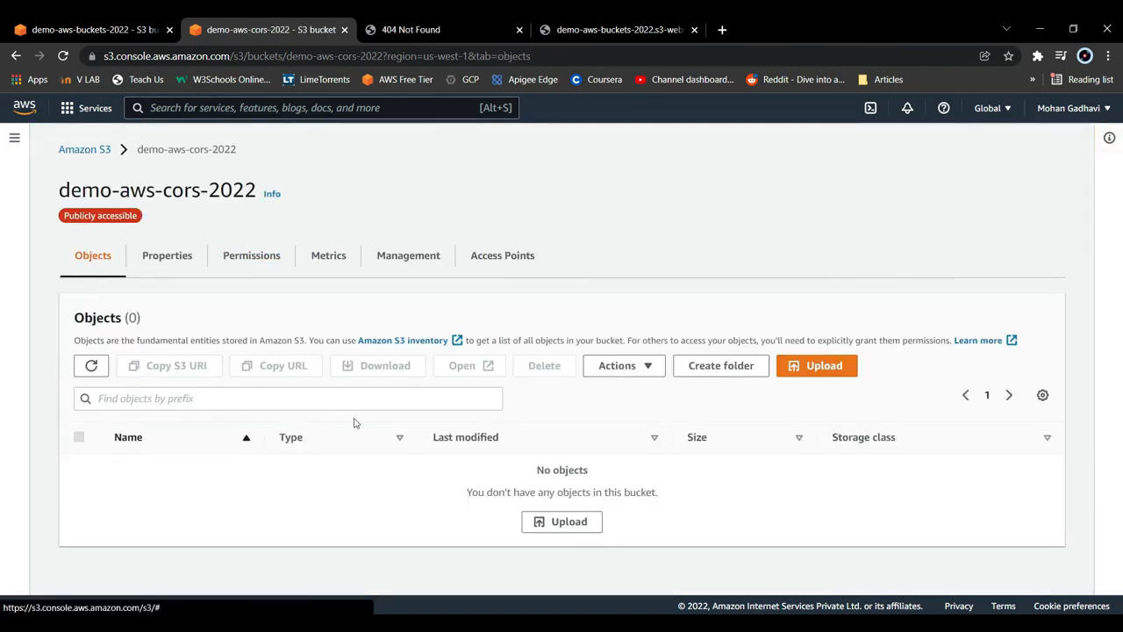
{"action": "left_click", "coordinate": [797, 366]}
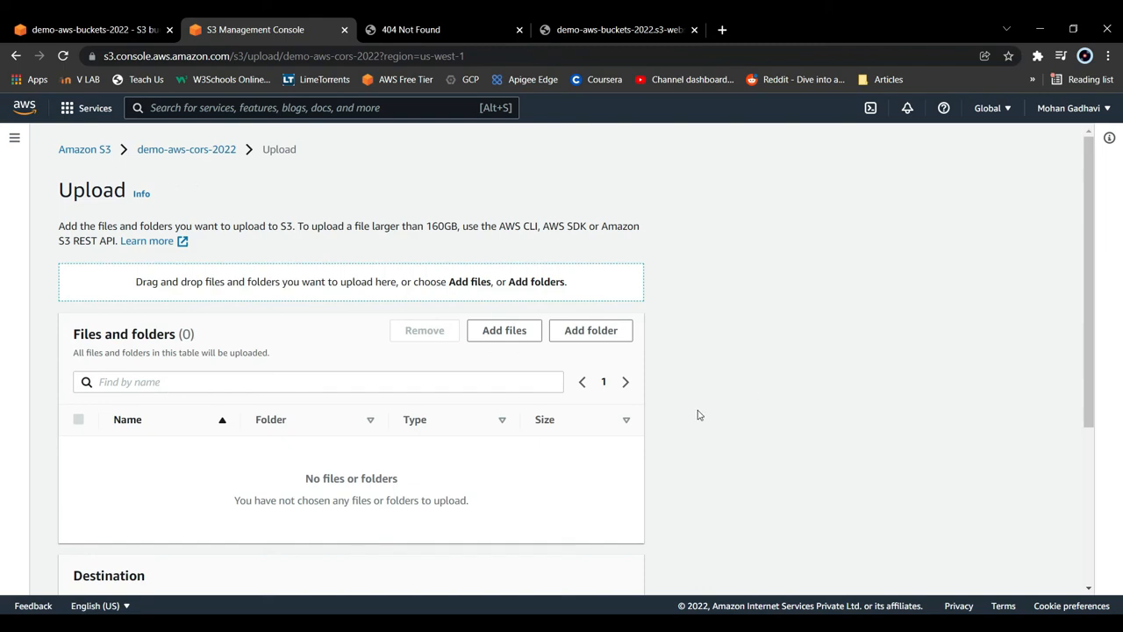
{"action": "left_click", "coordinate": [506, 331]}
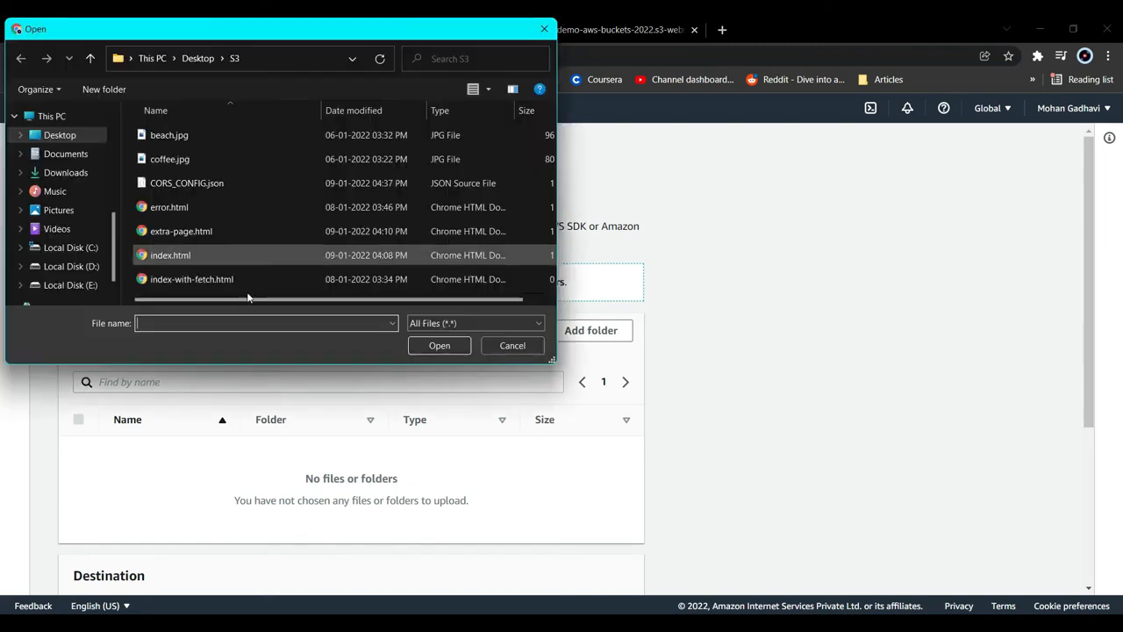
{"action": "left_click", "coordinate": [242, 232]}
{"action": "left_click", "coordinate": [439, 345]}
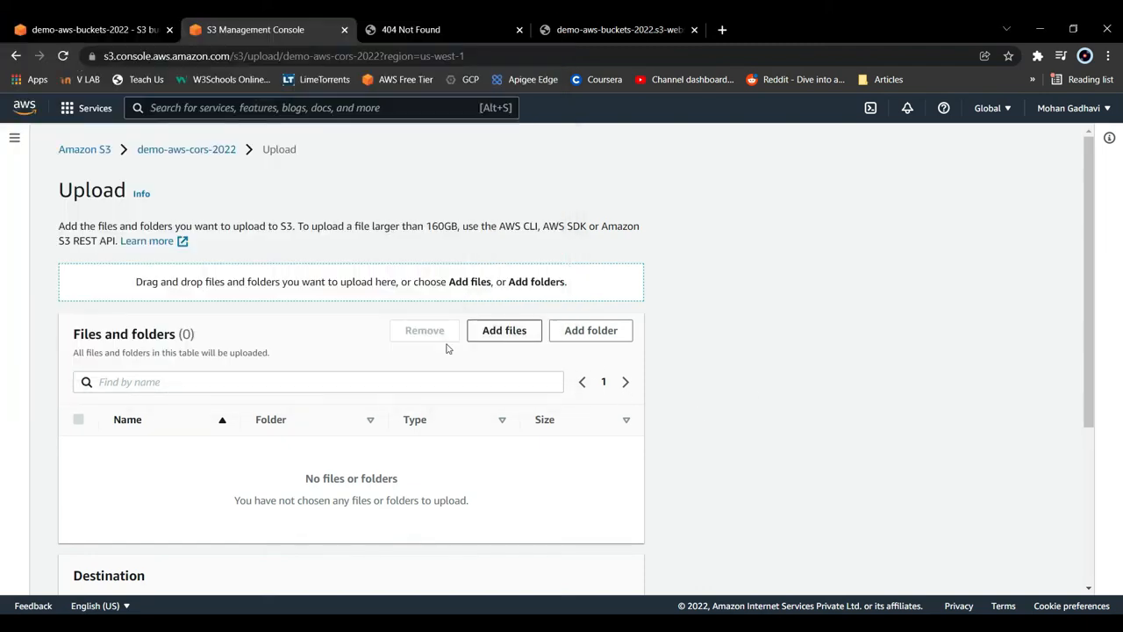
{"action": "scroll", "coordinate": [491, 452], "scroll_direction": "down", "scroll_amount": 2}
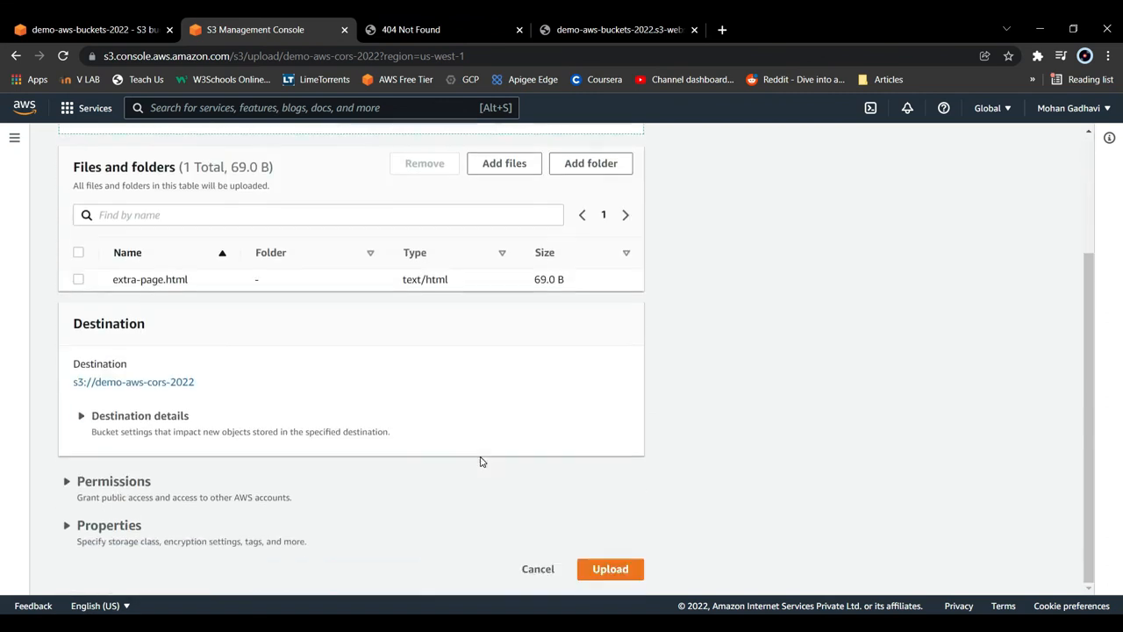
{"action": "left_click", "coordinate": [640, 573]}
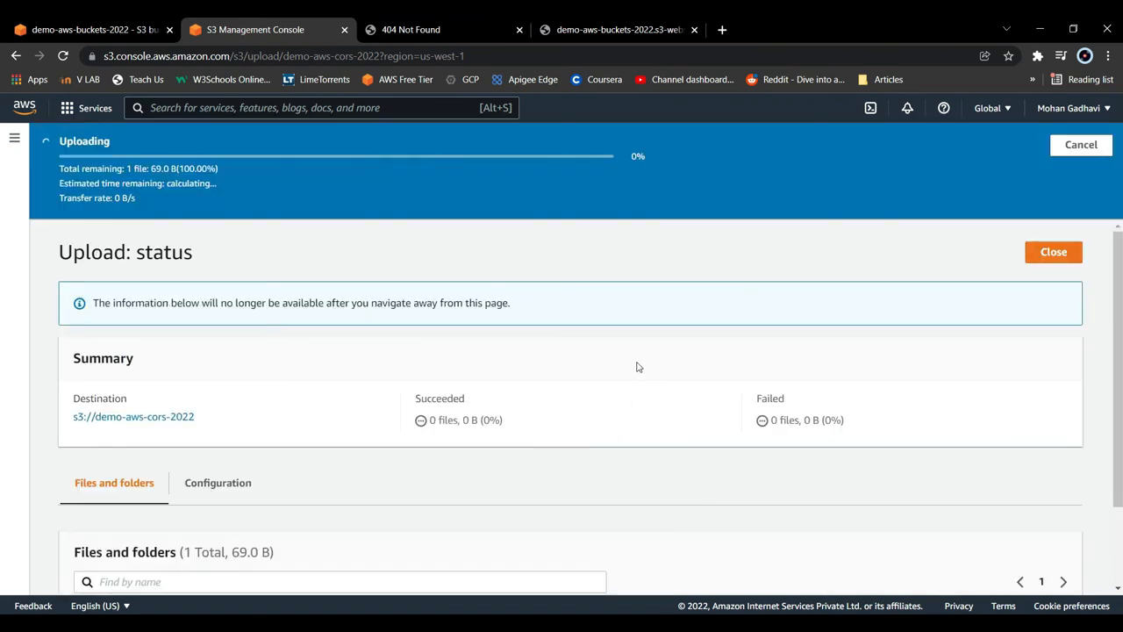
{"action": "left_click", "coordinate": [1053, 208]}
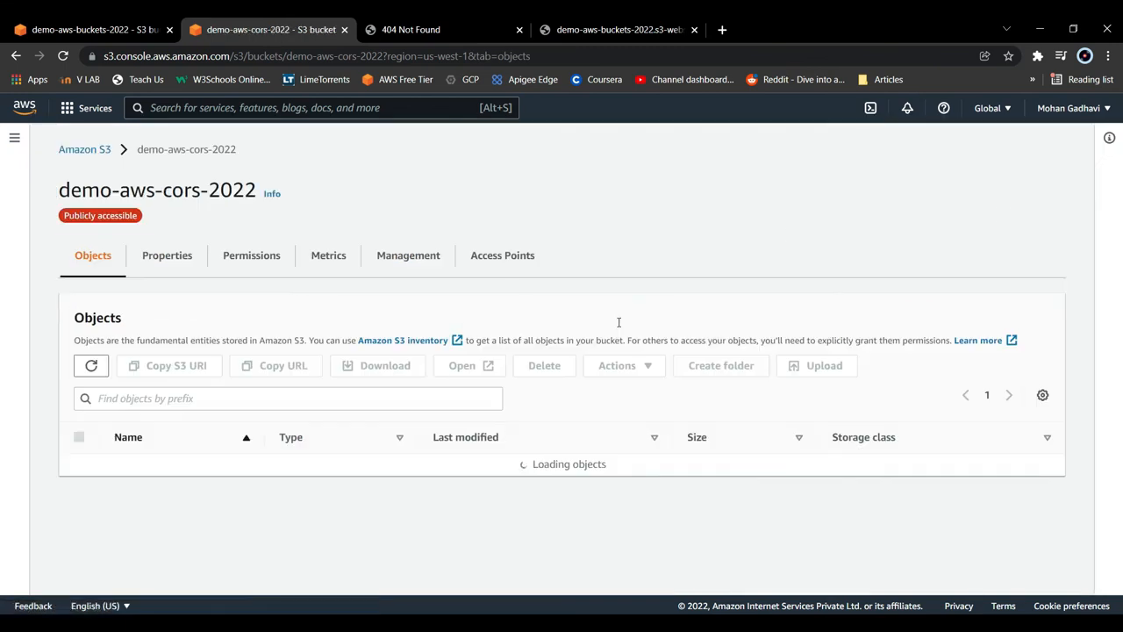
- Reload /extra-page.html on the demo-aws-cors-2022 website to check that the uploaded page is served
{"action": "left_click", "coordinate": [483, 24]}
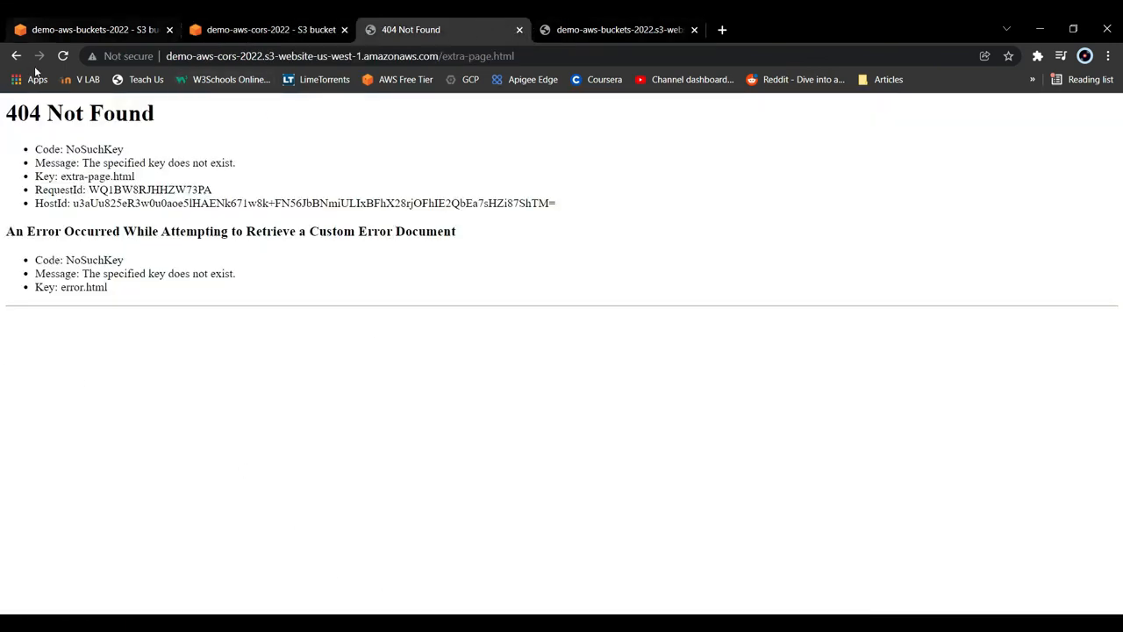
{"action": "left_click", "coordinate": [64, 56]}
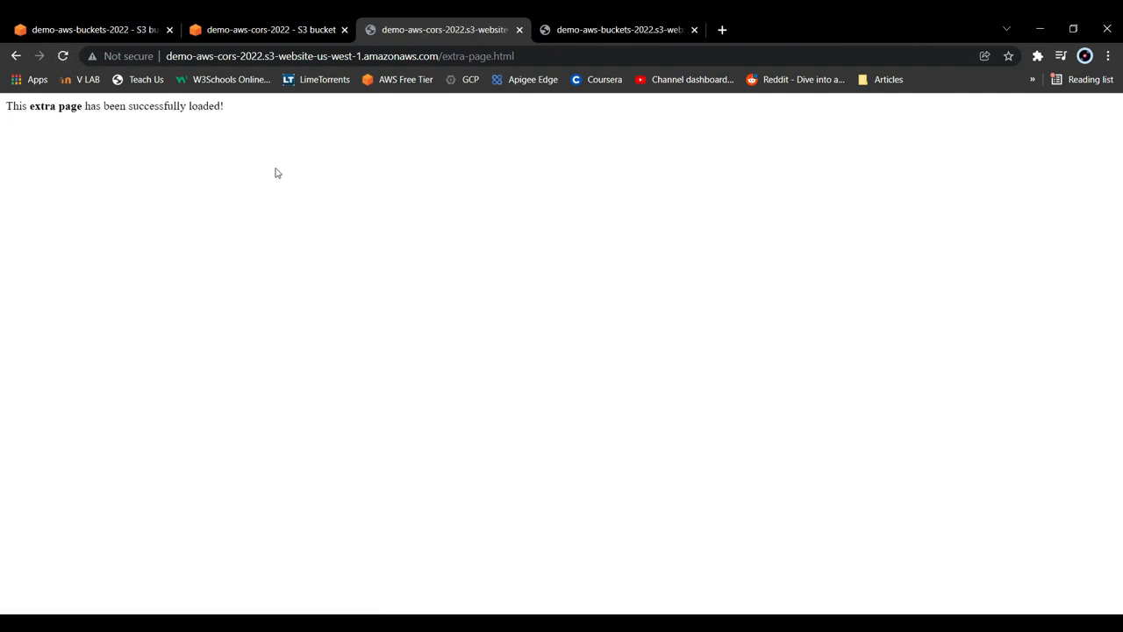
- Load the root page of the demo-aws-buckets-2022 website without /extra-page.html and compare it with extra-page.html on the demo-aws-cors-2022 website
{"action": "left_click", "coordinate": [581, 26]}
{"action": "double_click", "coordinate": [518, 56]}
{"action": "left_click_drag", "start_coordinate": [518, 56], "coordinate": [453, 56]}
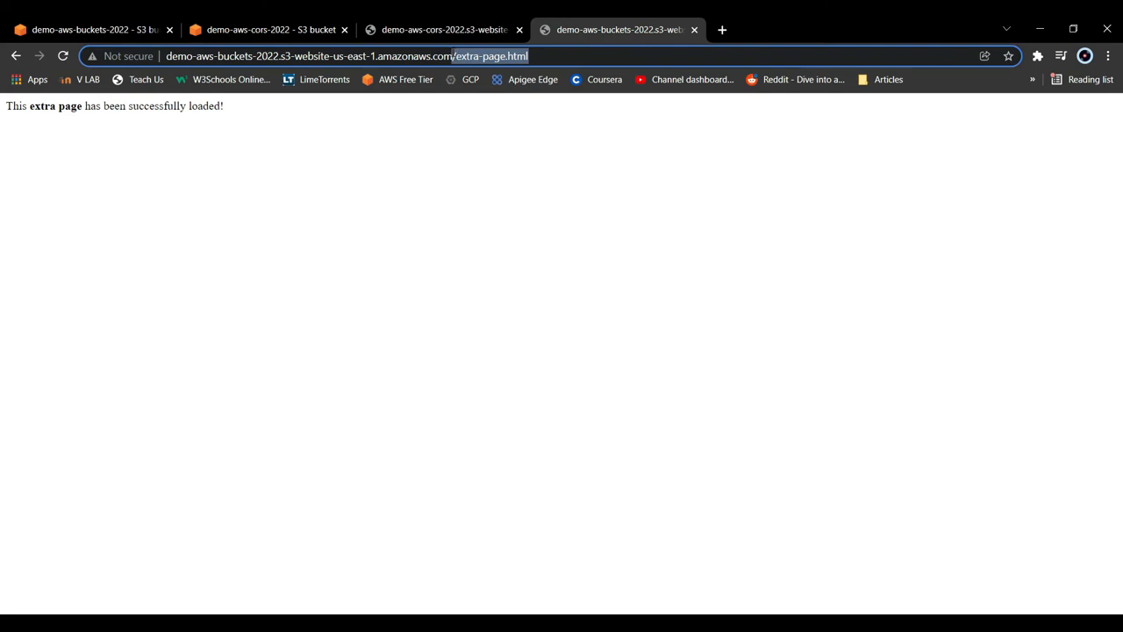
{"action": "key", "text": "BackSpace"}
{"action": "key", "text": "Return"}
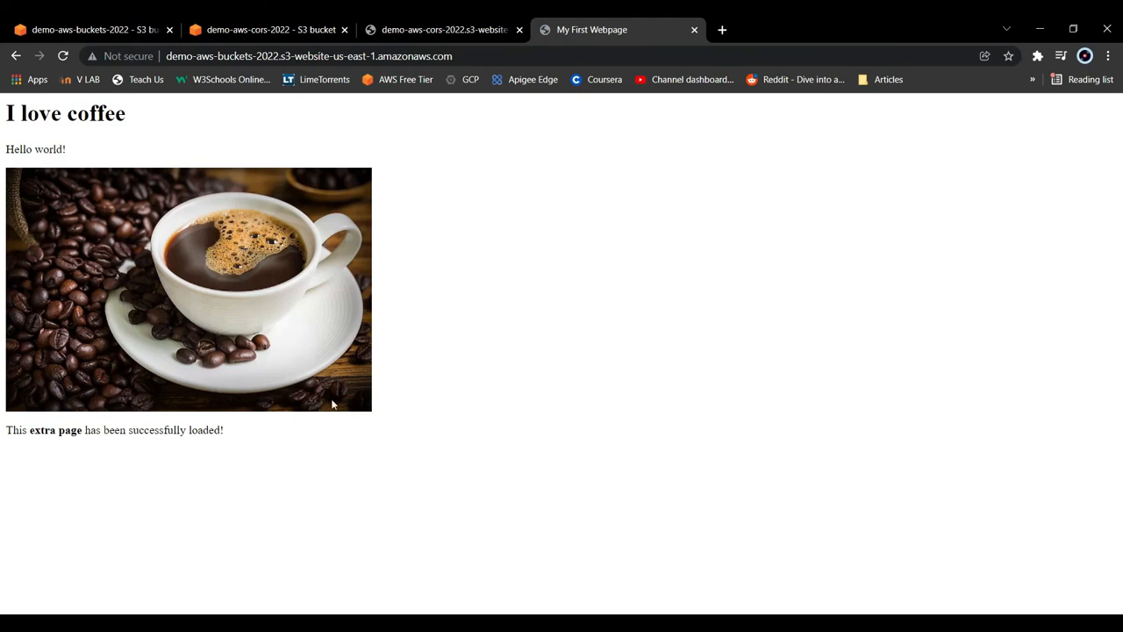
{"action": "left_click", "coordinate": [446, 22]}
{"action": "left_click", "coordinate": [571, 23]}
{"action": "left_click", "coordinate": [456, 24]}
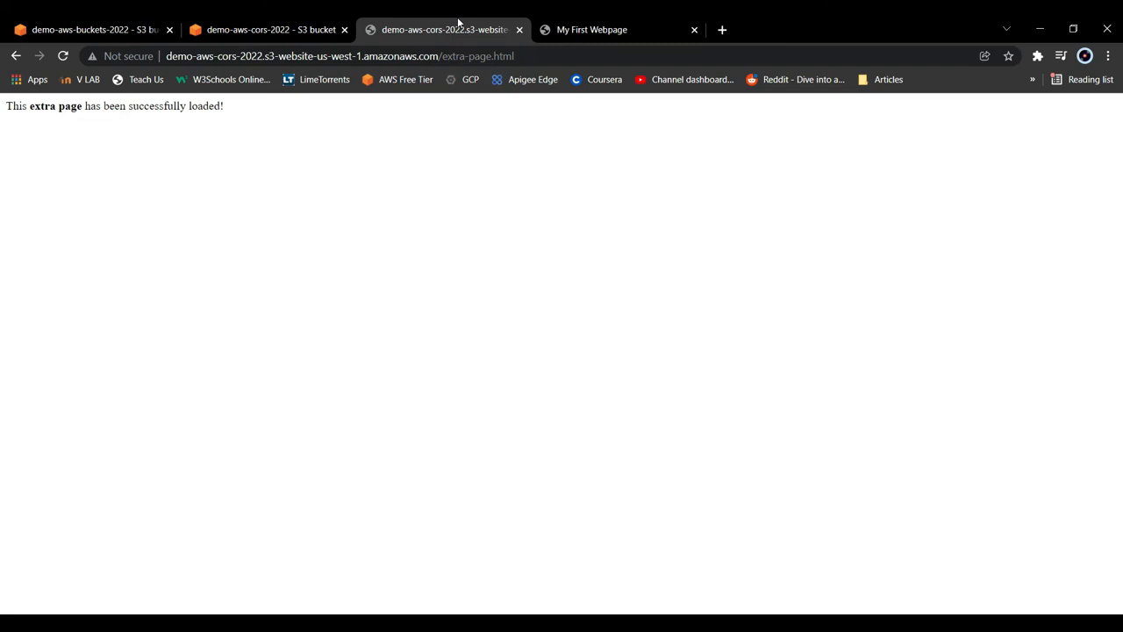
- Permanently confirm deleting extra-page.html from demo-aws-buckets-2022 with "delete", close the status page, and reload that bucket's website
{"action": "left_click", "coordinate": [12, 26]}
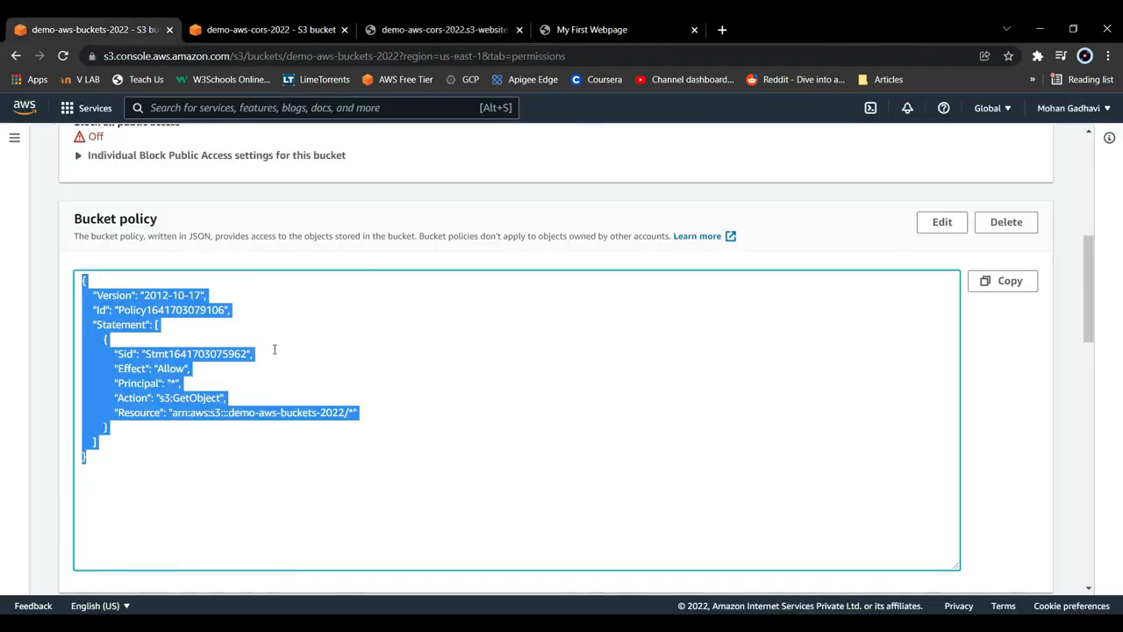
{"action": "scroll", "coordinate": [274, 349], "scroll_direction": "up", "scroll_amount": 5}
{"action": "left_click", "coordinate": [99, 256]}
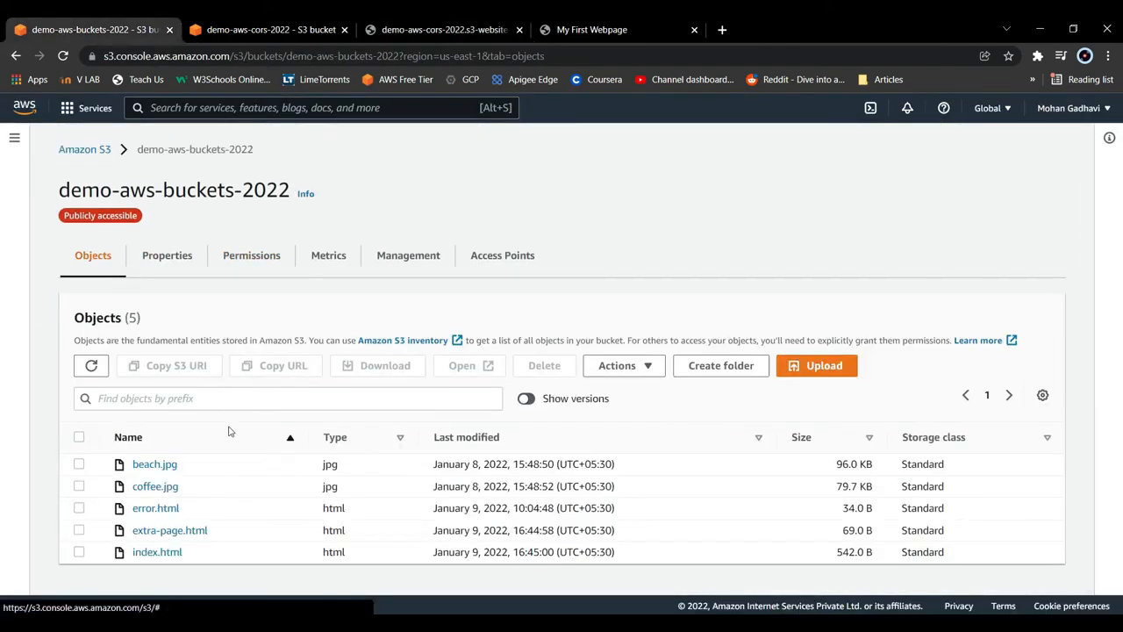
{"action": "left_click", "coordinate": [80, 532]}
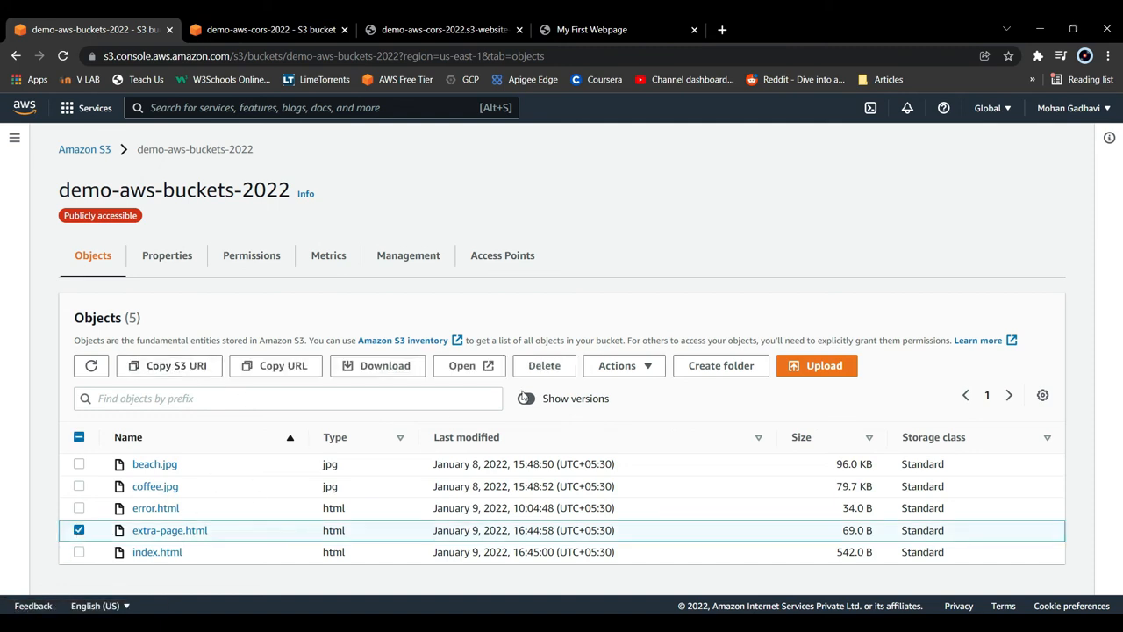
{"action": "left_click", "coordinate": [543, 367]}
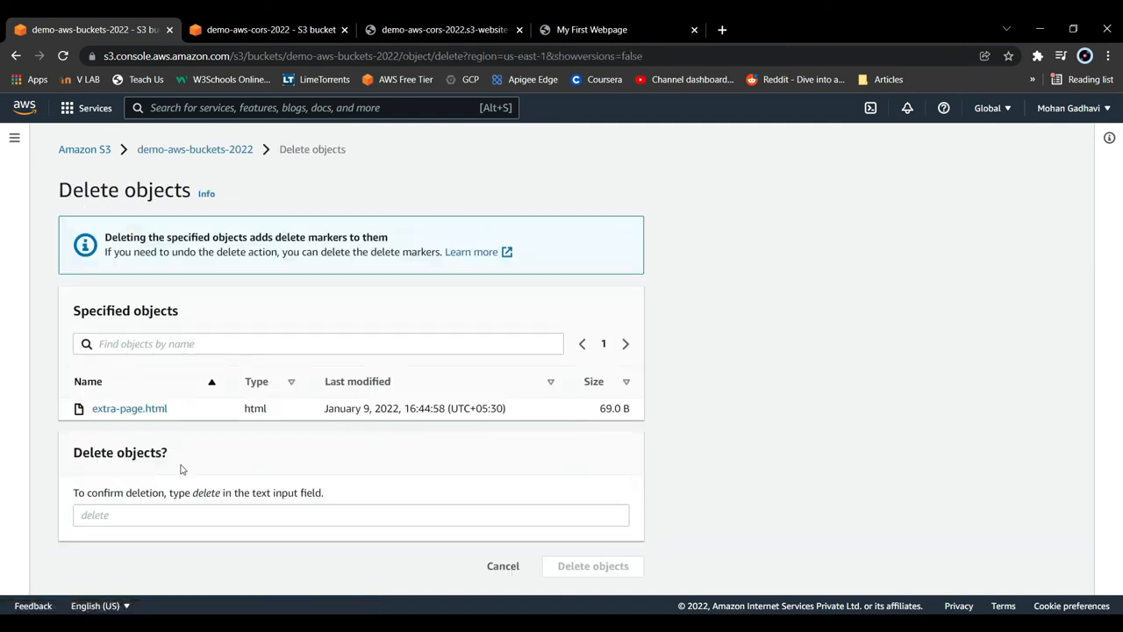
{"action": "left_click", "coordinate": [91, 515]}
{"action": "type", "text": "dele"}
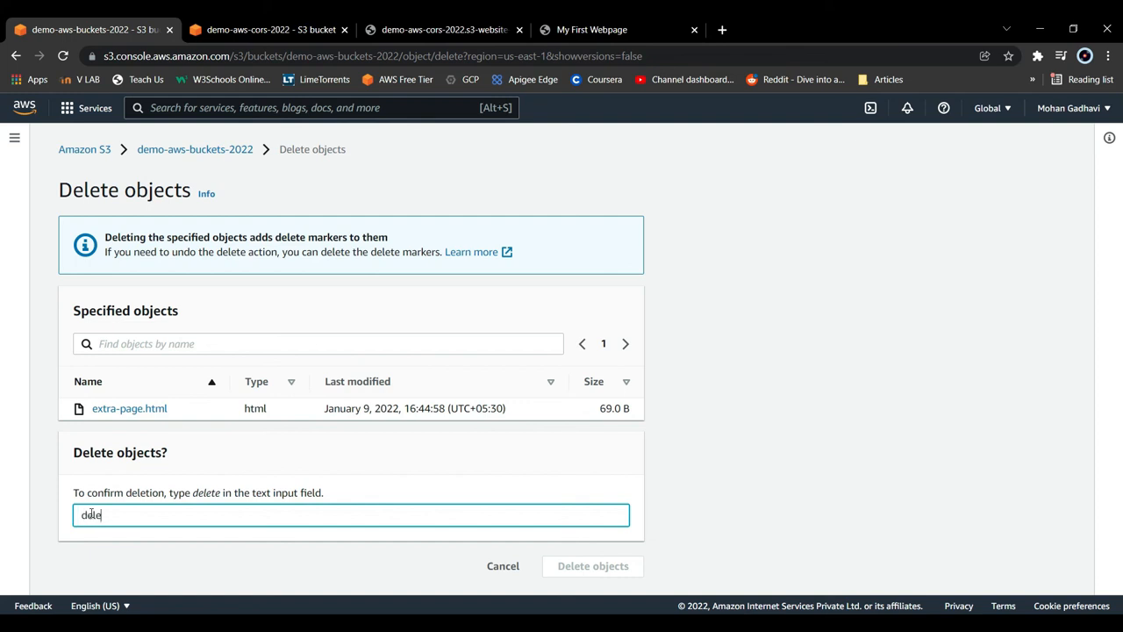
{"action": "type", "text": "te"}
{"action": "left_click", "coordinate": [632, 571]}
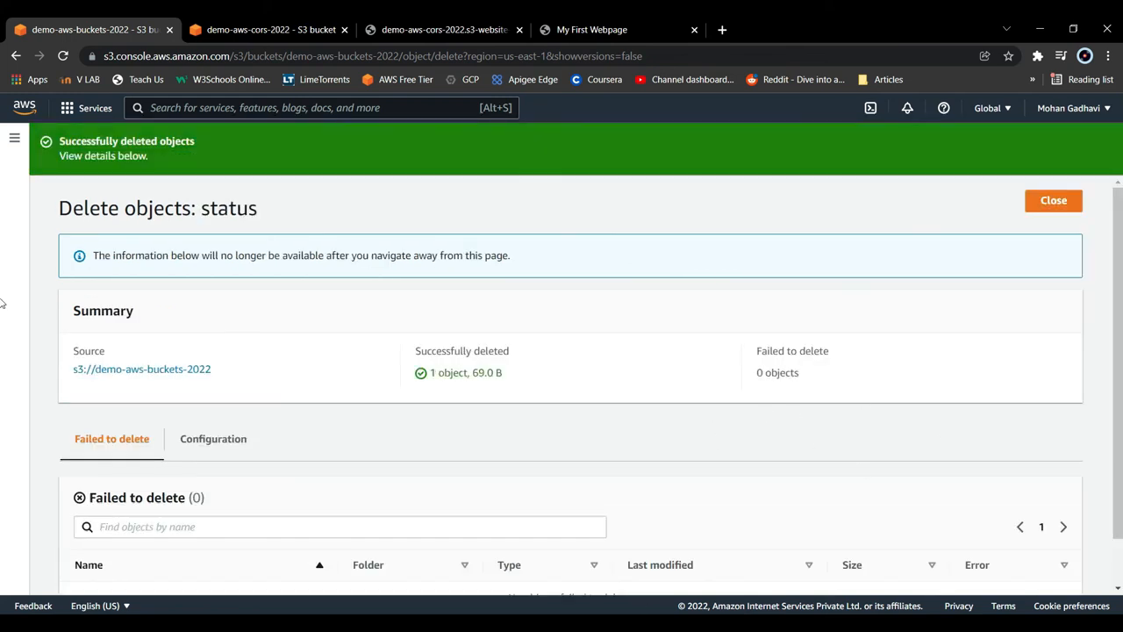
{"action": "left_click", "coordinate": [1063, 203]}
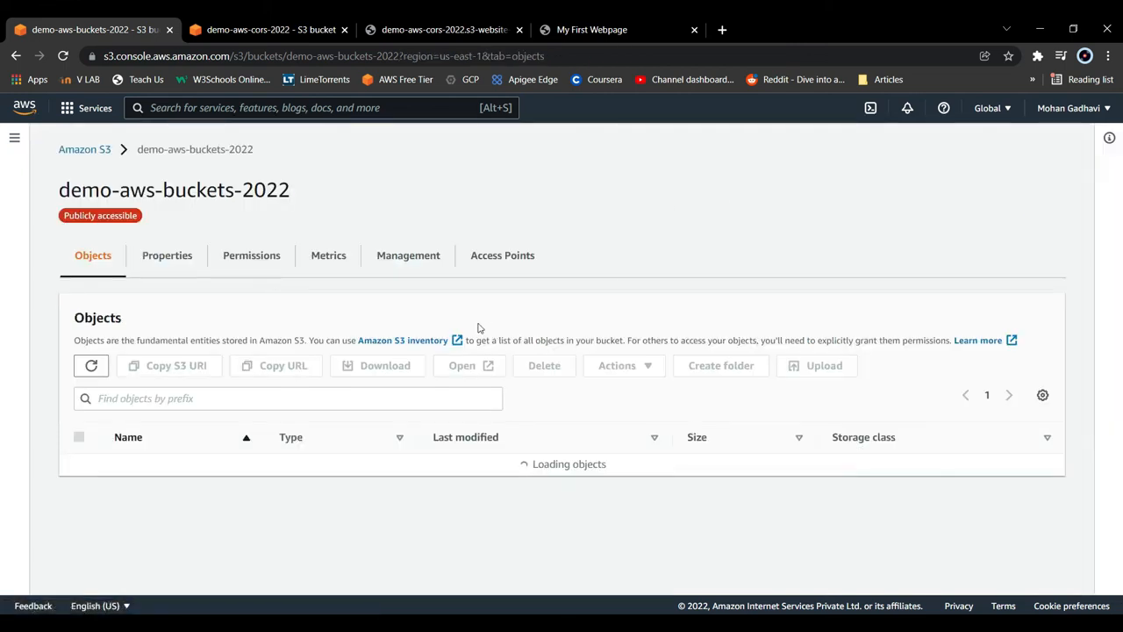
{"action": "left_click", "coordinate": [619, 26]}
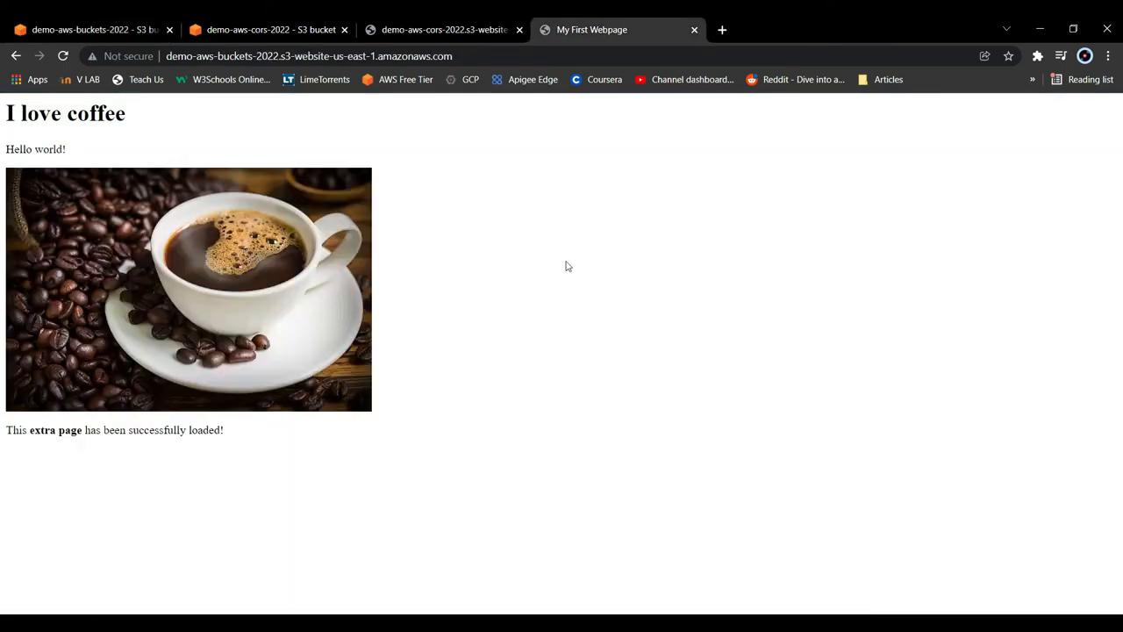
{"action": "left_click", "coordinate": [63, 56]}
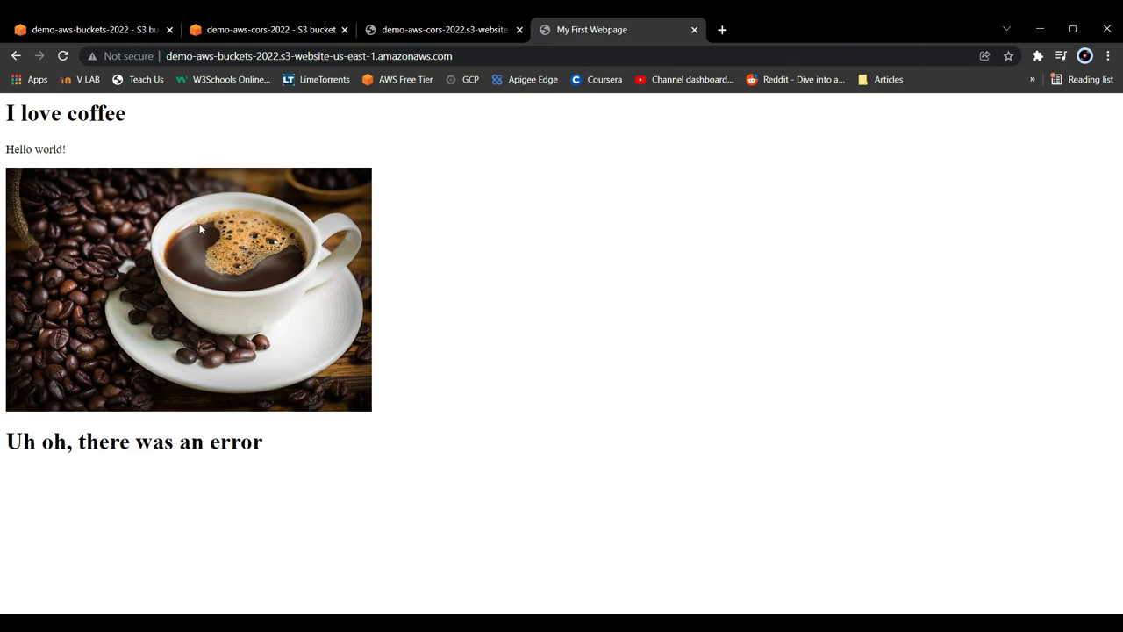
{"action": "left_click", "coordinate": [395, 26]}
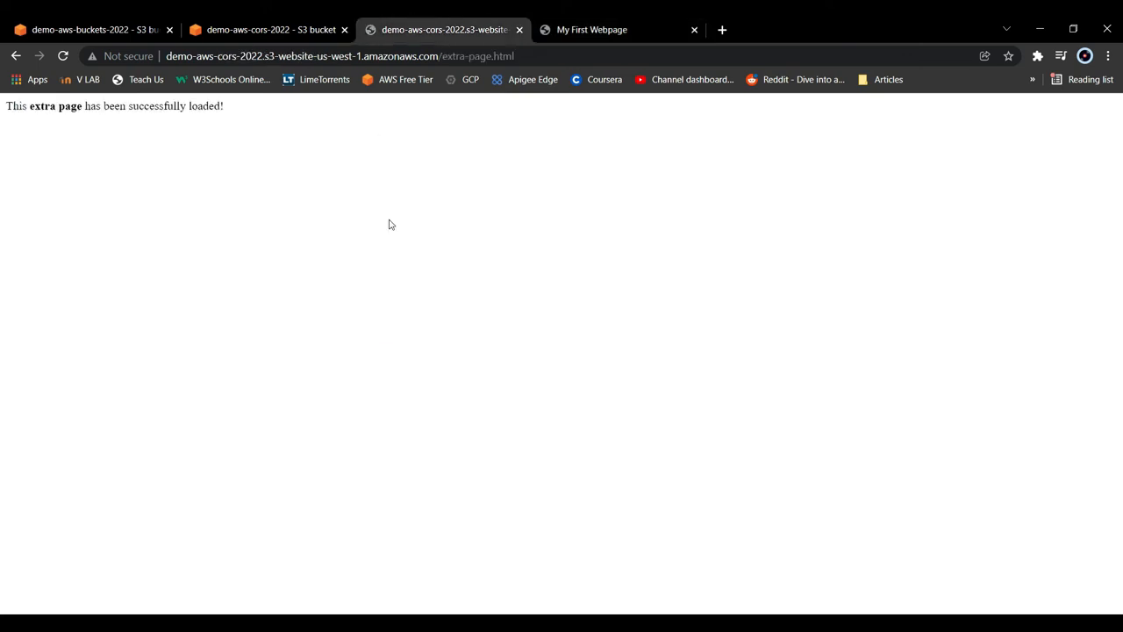
{"action": "left_click", "coordinate": [526, 56]}
{"action": "key", "text": "ctrl+c"}
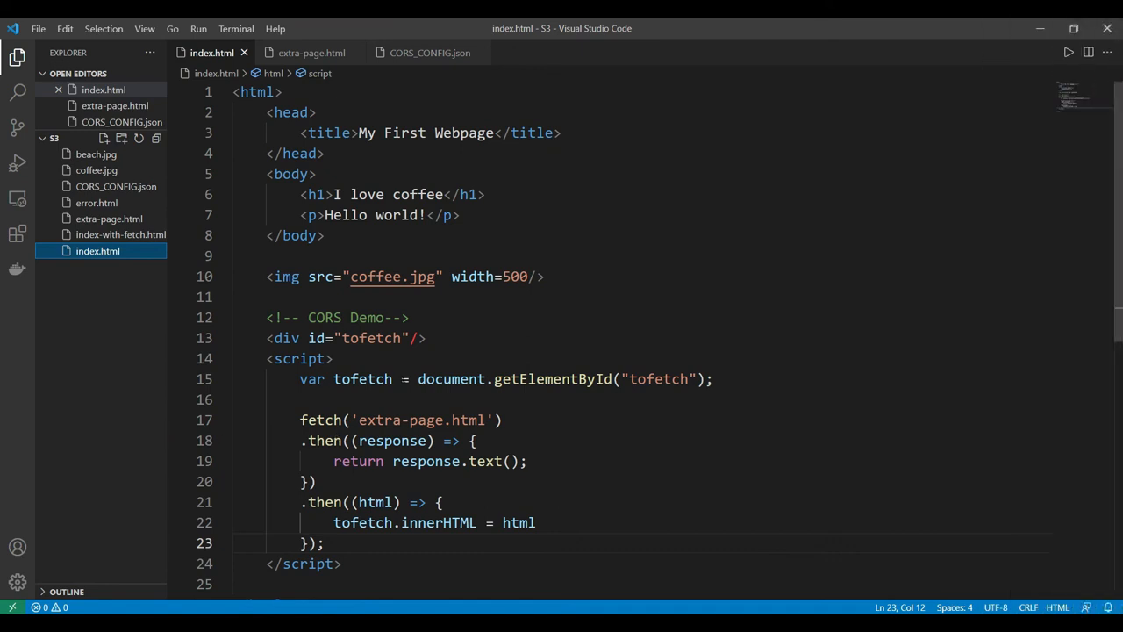
{"action": "left_click_drag", "start_coordinate": [358, 420], "coordinate": [487, 420]}
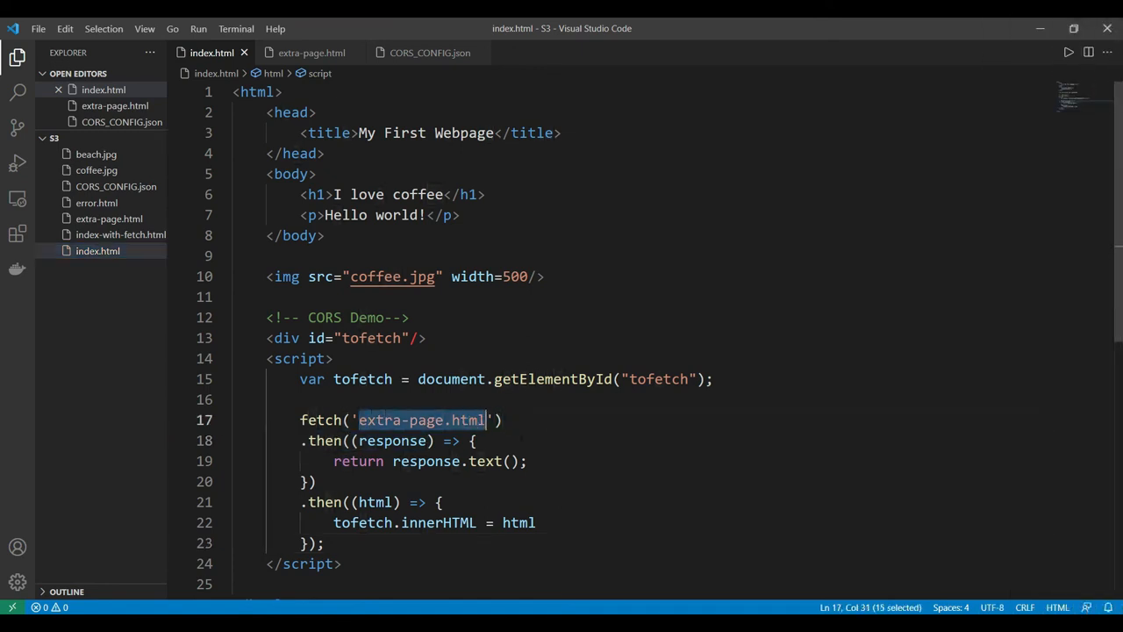
{"action": "key", "text": "ctrl+v"}
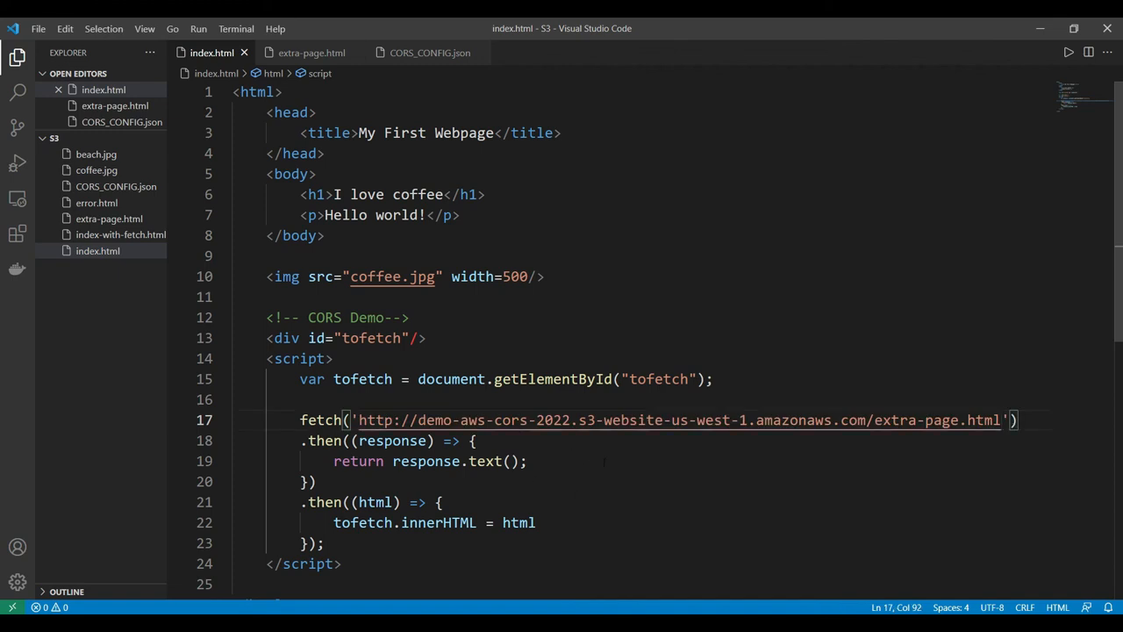
{"action": "left_click", "coordinate": [605, 463]}
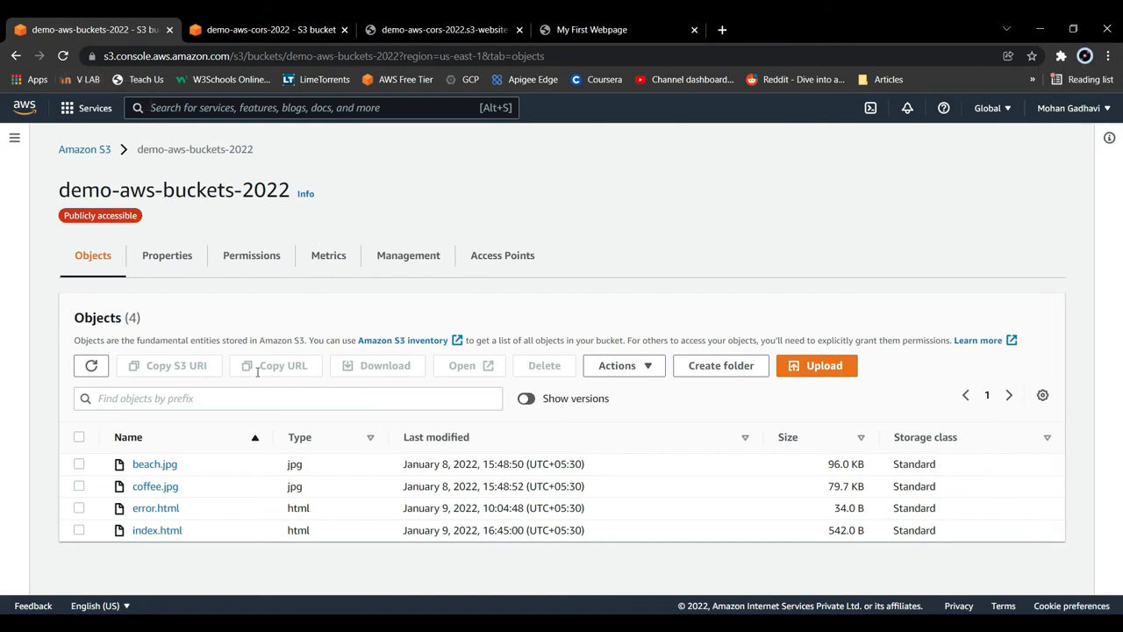
- In the browser, upload the edited index.html from the Desktop S3 folder to demo-aws-buckets-2022, close the upload status, and reload that bucket's website
{"action": "left_click", "coordinate": [791, 366]}
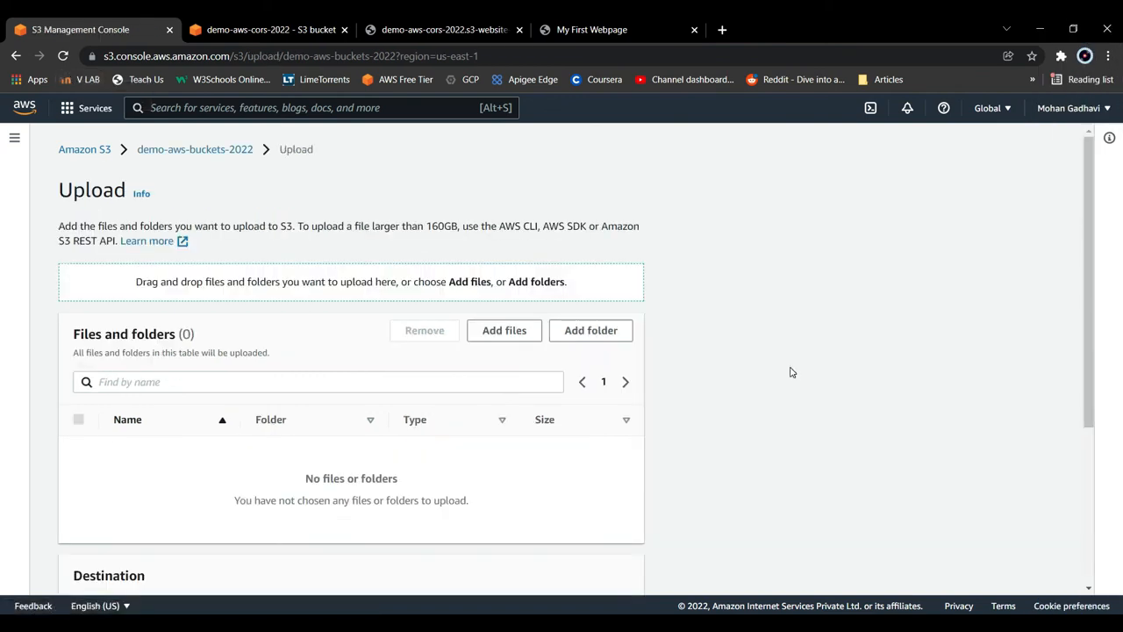
{"action": "left_click", "coordinate": [535, 340]}
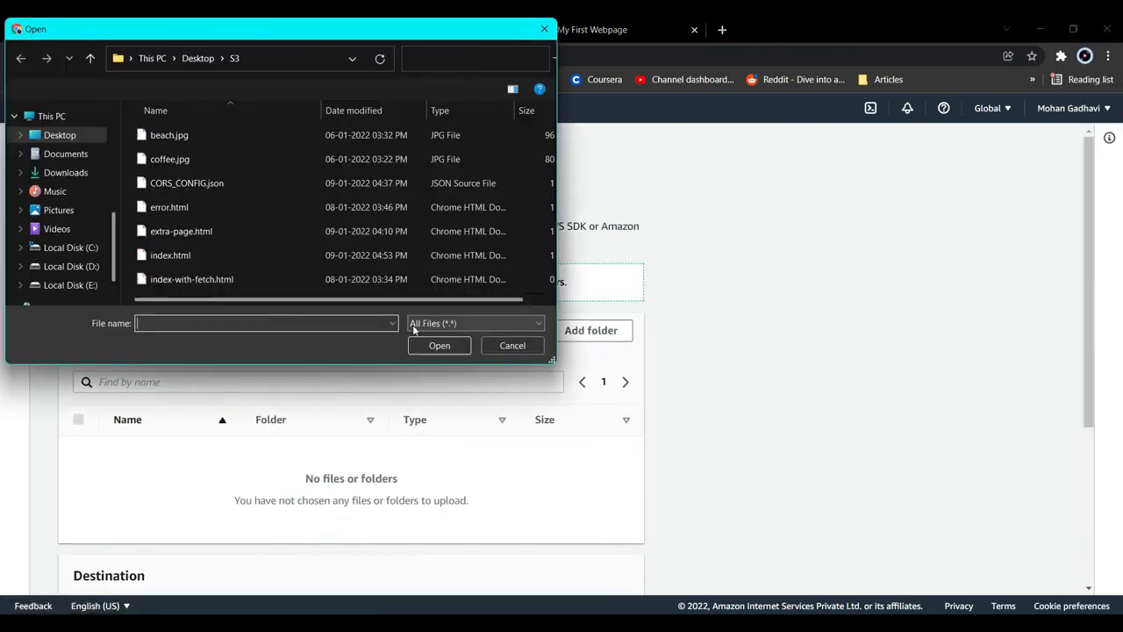
{"action": "left_click", "coordinate": [186, 263]}
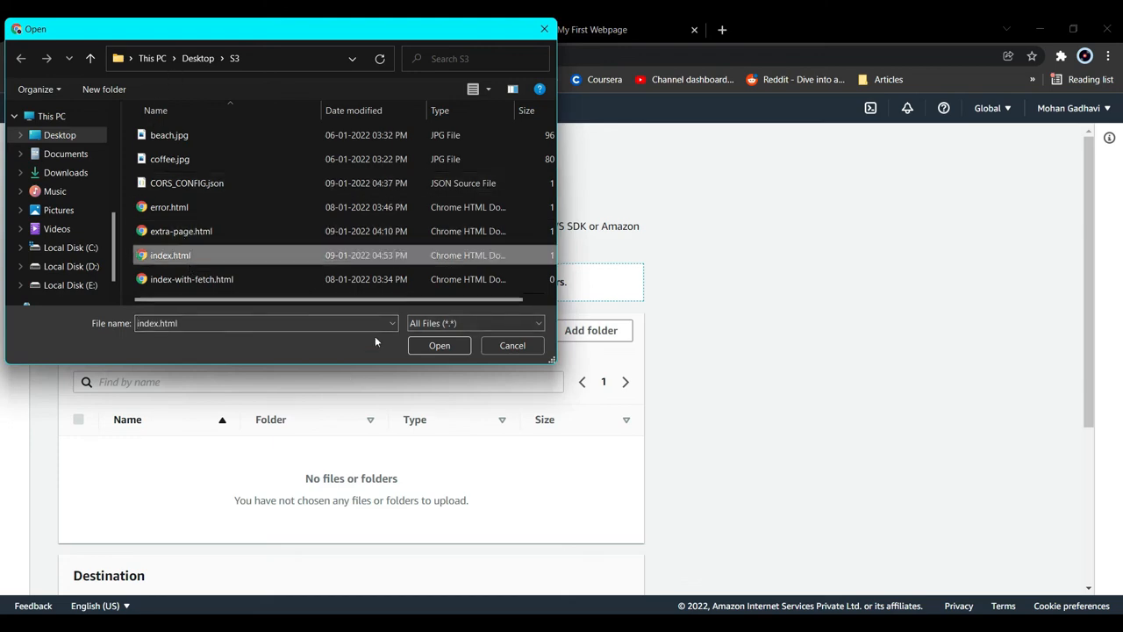
{"action": "left_click", "coordinate": [440, 345]}
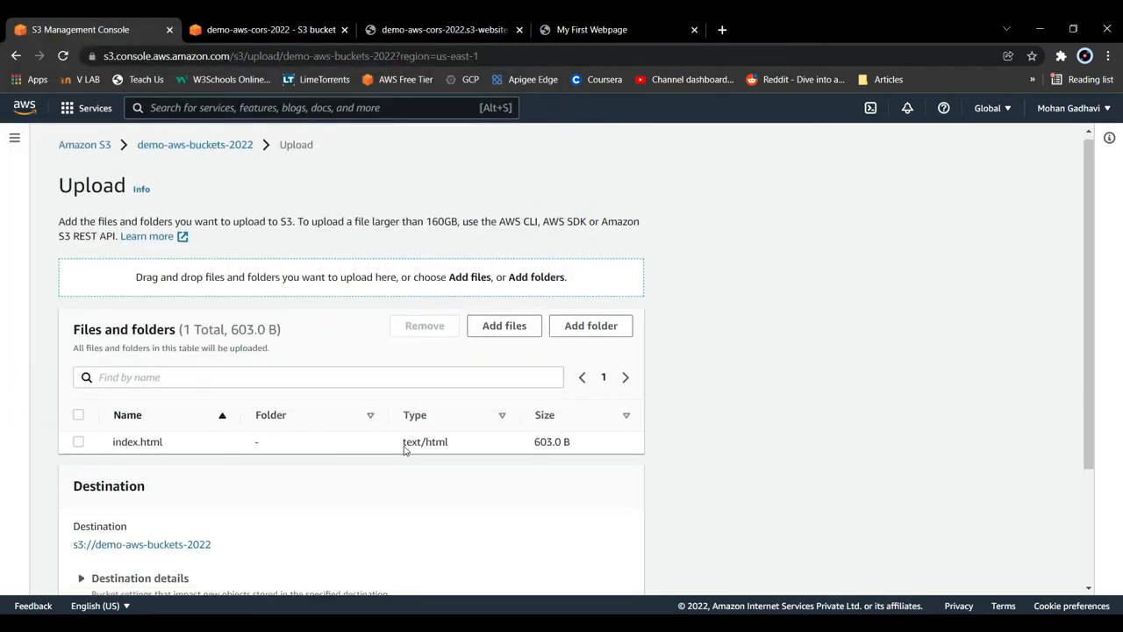
{"action": "scroll", "coordinate": [405, 449], "scroll_direction": "down", "scroll_amount": 3}
{"action": "left_click", "coordinate": [626, 575]}
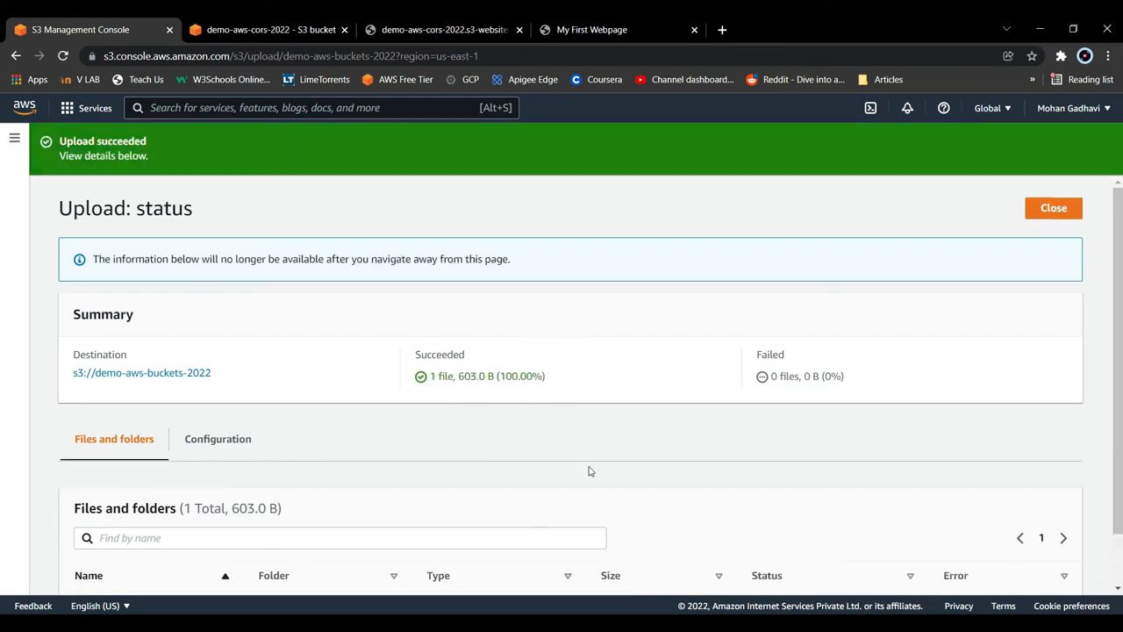
{"action": "left_click", "coordinate": [1059, 213]}
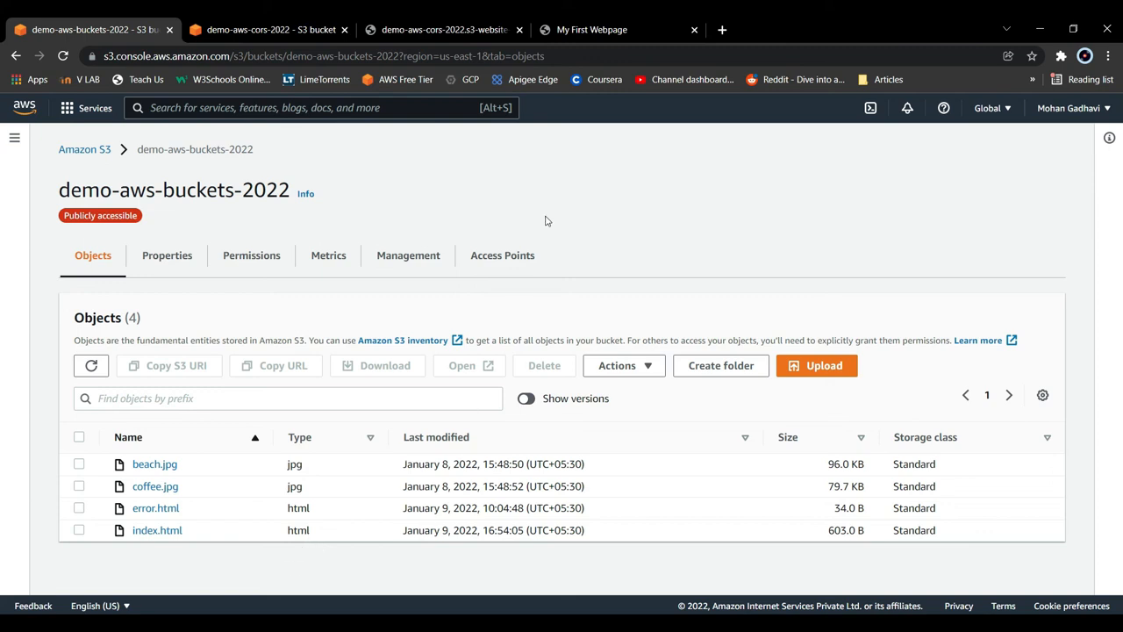
{"action": "left_click", "coordinate": [579, 29]}
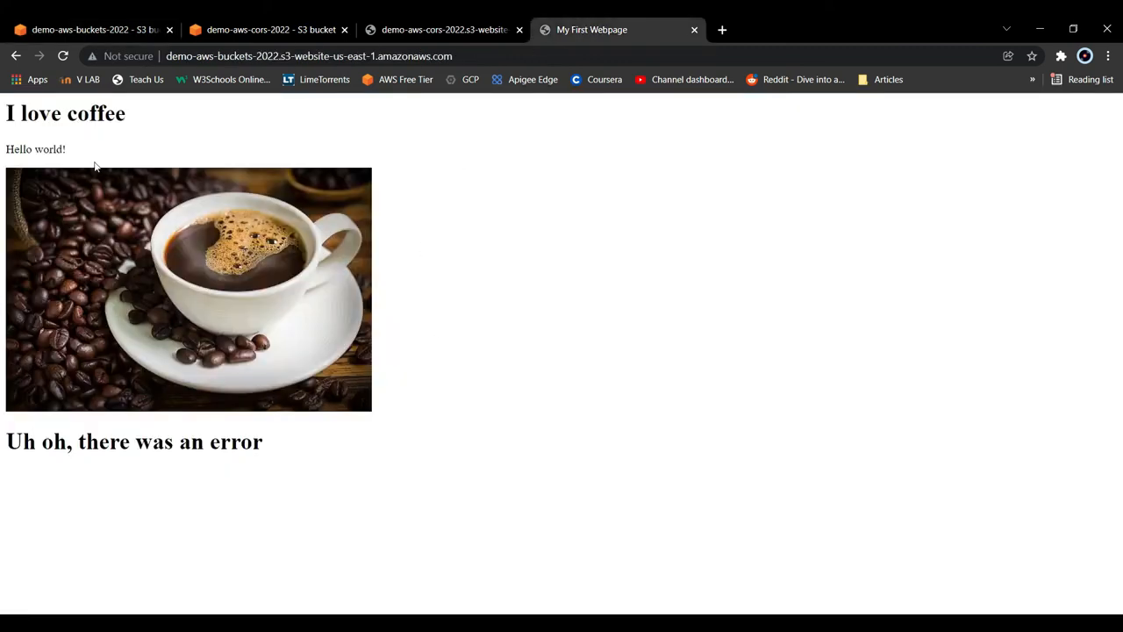
{"action": "left_click", "coordinate": [65, 54]}
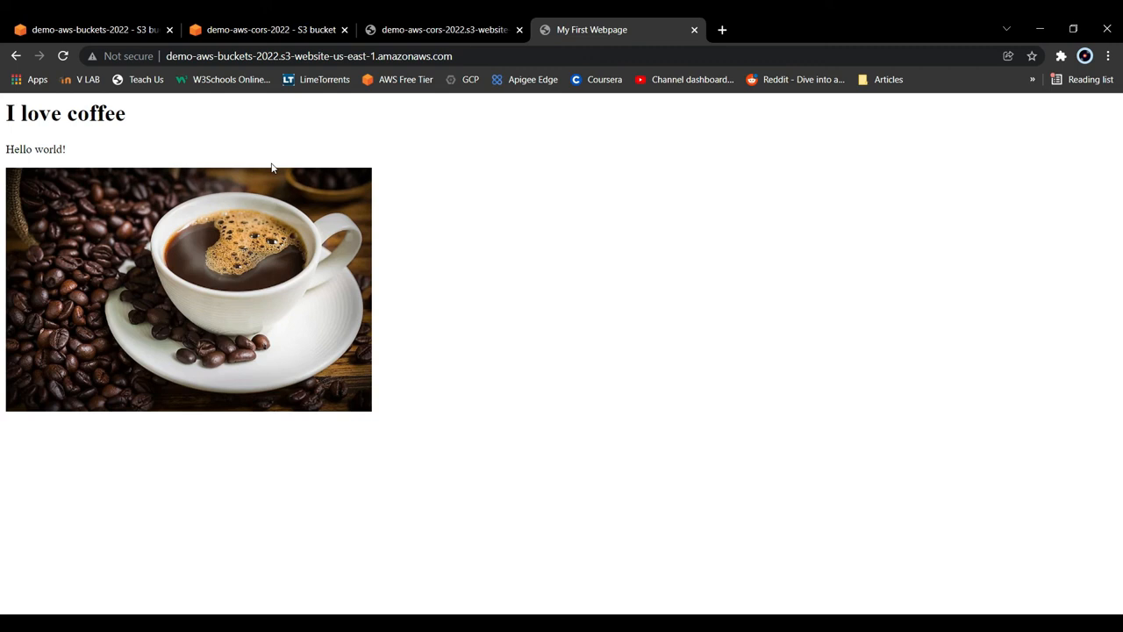
- Open the cross-origin resource sharing (CORS) configuration of demo-aws-cors-2022 for editing from the bucket's permissions
{"action": "left_click", "coordinate": [295, 26]}
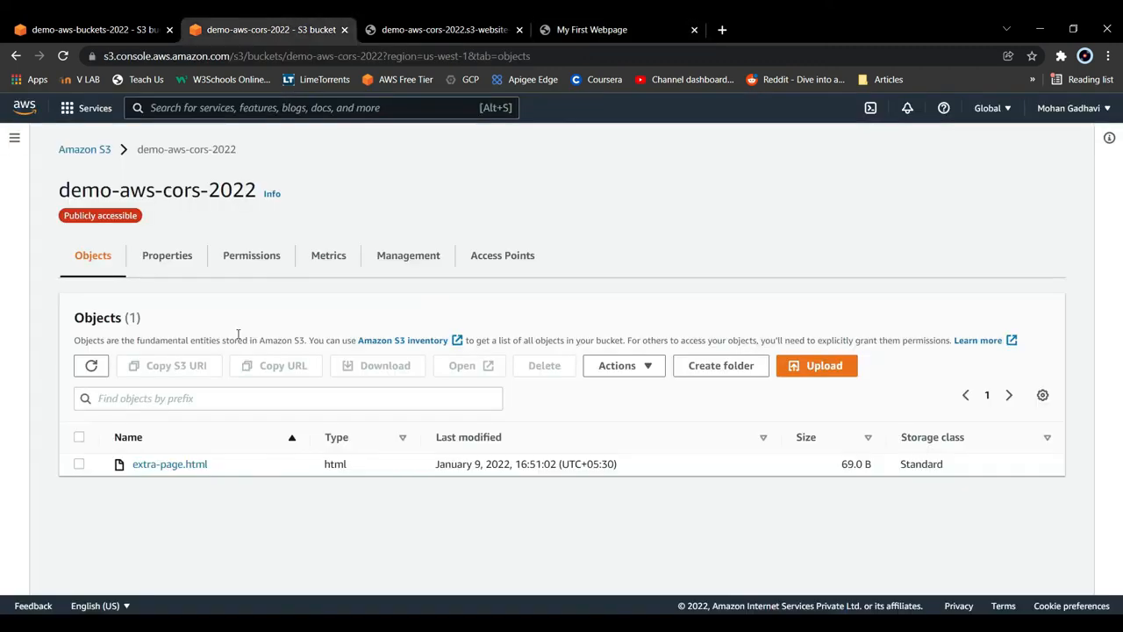
{"action": "left_click", "coordinate": [247, 263]}
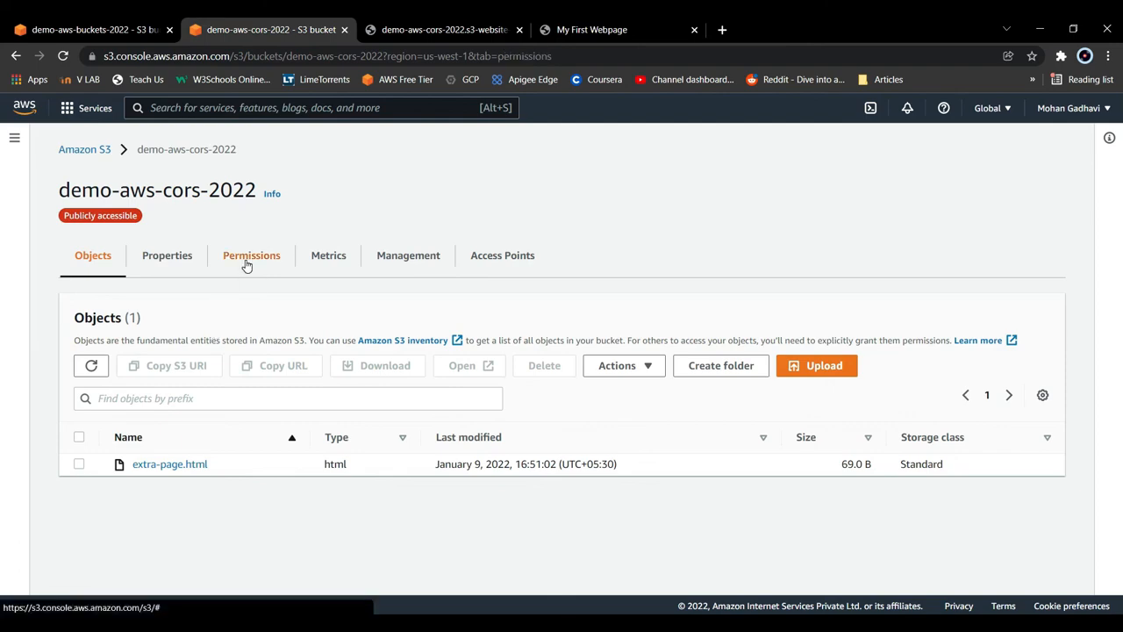
{"action": "scroll", "coordinate": [448, 411], "scroll_direction": "down", "scroll_amount": 7}
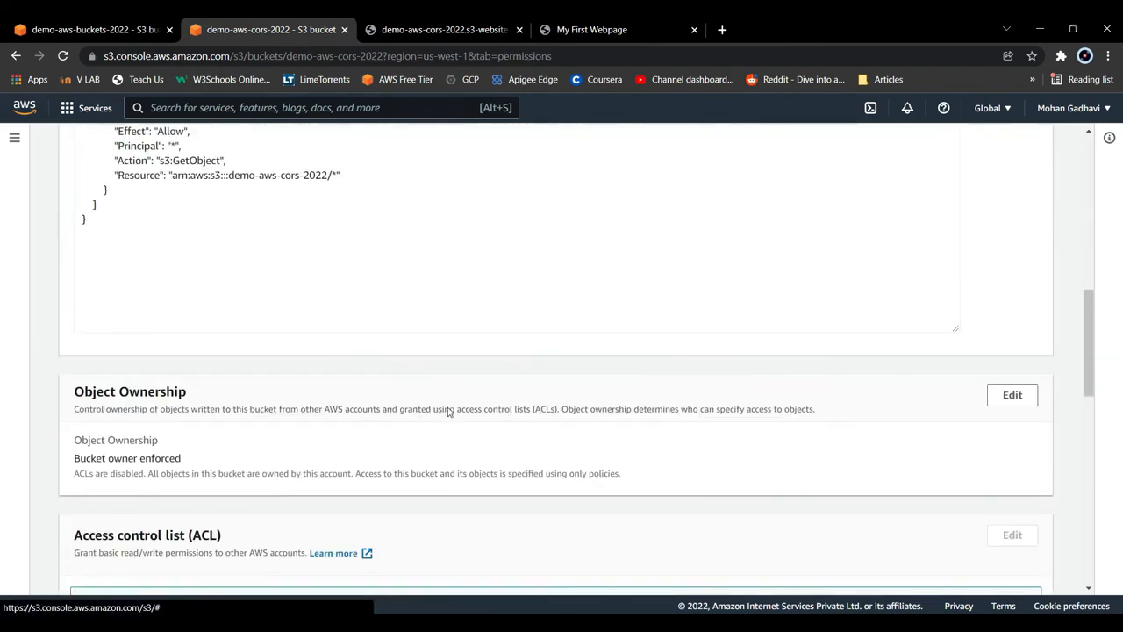
{"action": "scroll", "coordinate": [448, 412], "scroll_direction": "down", "scroll_amount": 8}
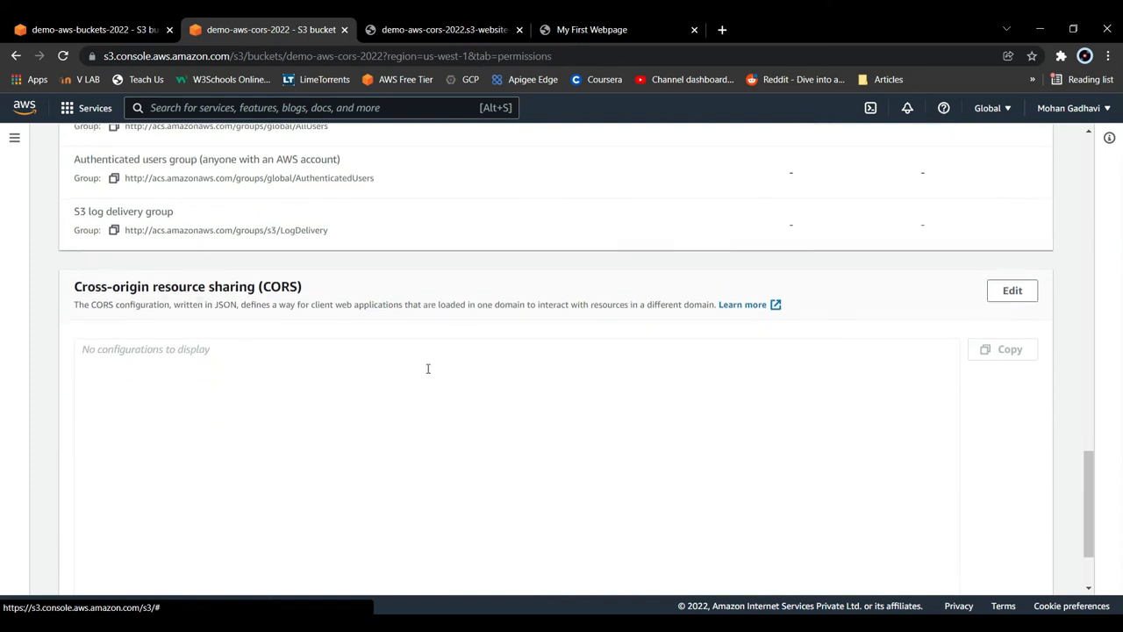
{"action": "scroll", "coordinate": [428, 369], "scroll_direction": "down", "scroll_amount": 2}
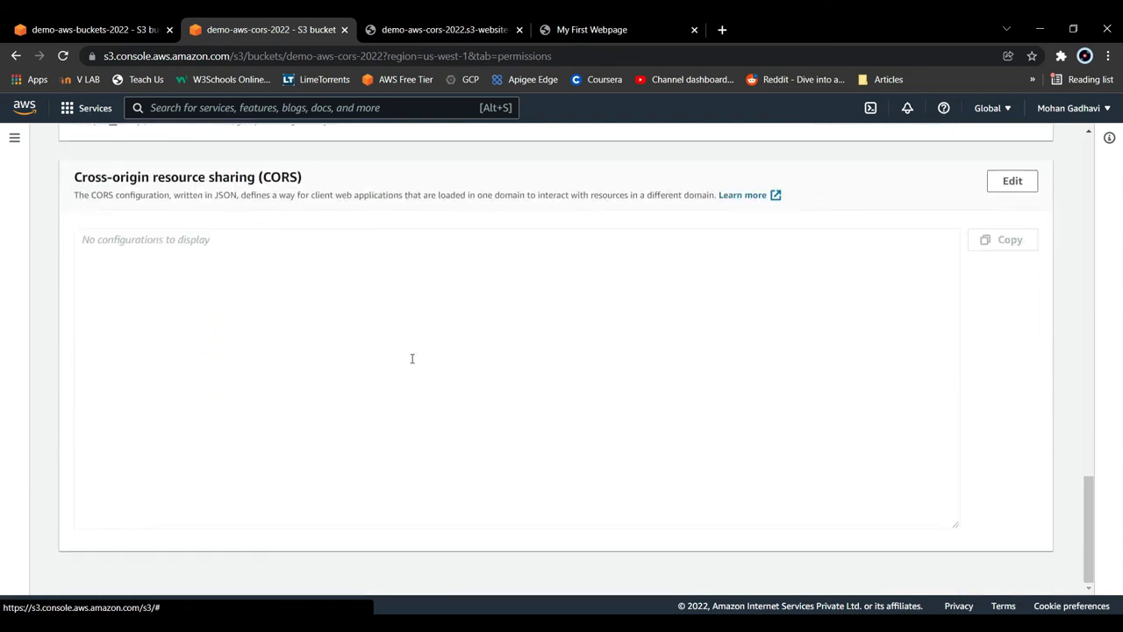
{"action": "double_click", "coordinate": [1016, 180]}
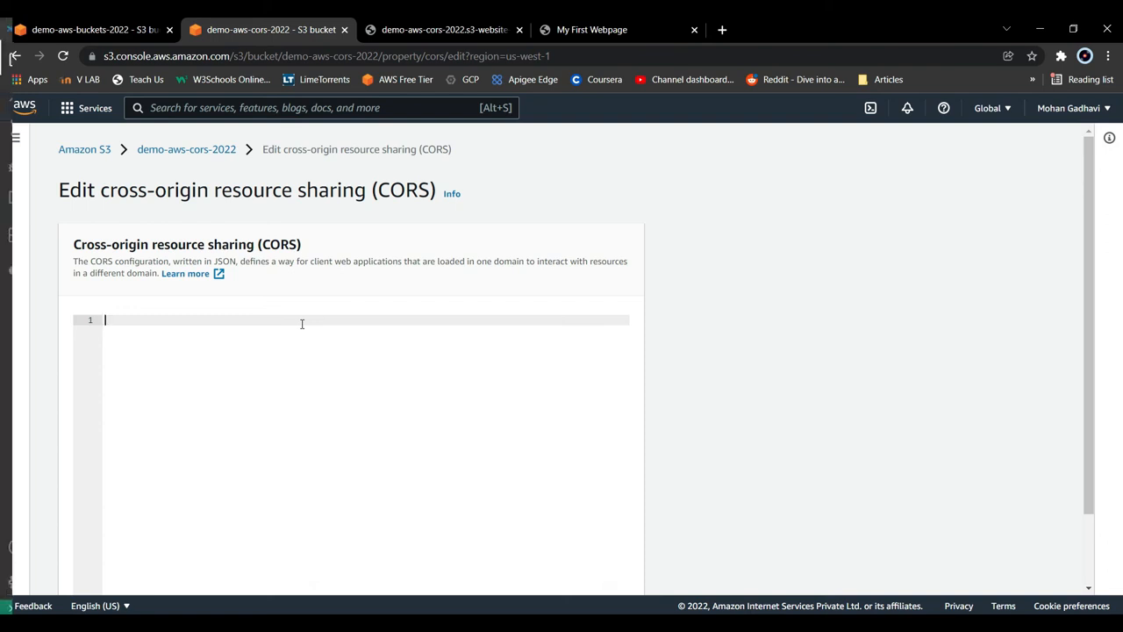
- Copy the entire contents of CORS_CONFIG.json in Visual Studio Code and paste them into the CORS editor of demo-aws-cors-2022 in the browser
{"action": "key", "text": "alt+Tab"}
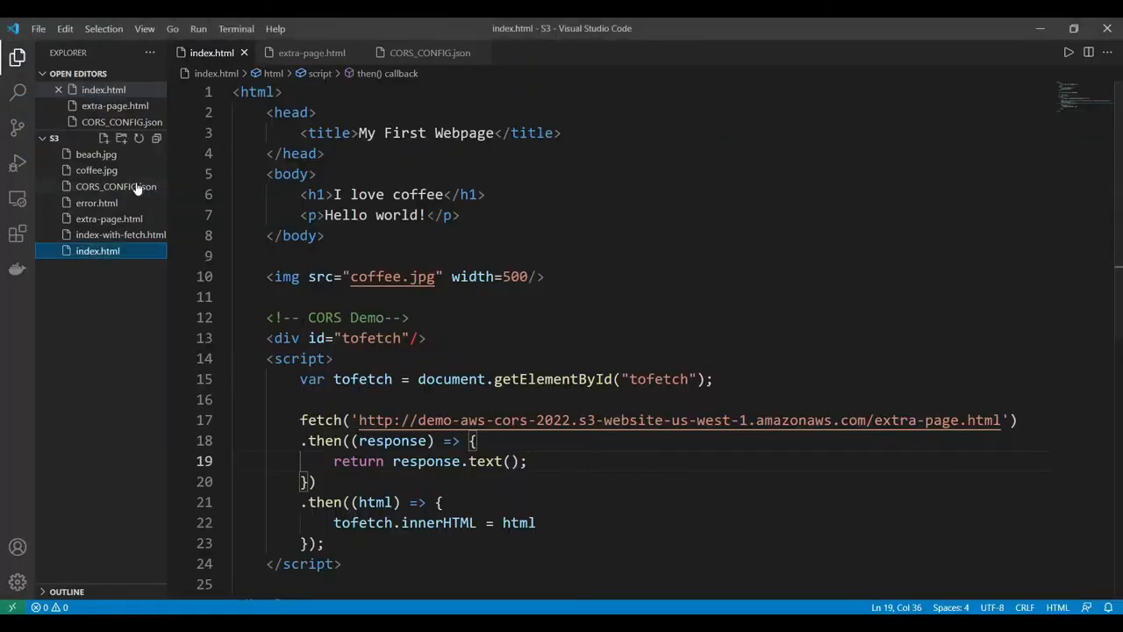
{"action": "left_click", "coordinate": [136, 187]}
{"action": "left_click", "coordinate": [403, 416]}
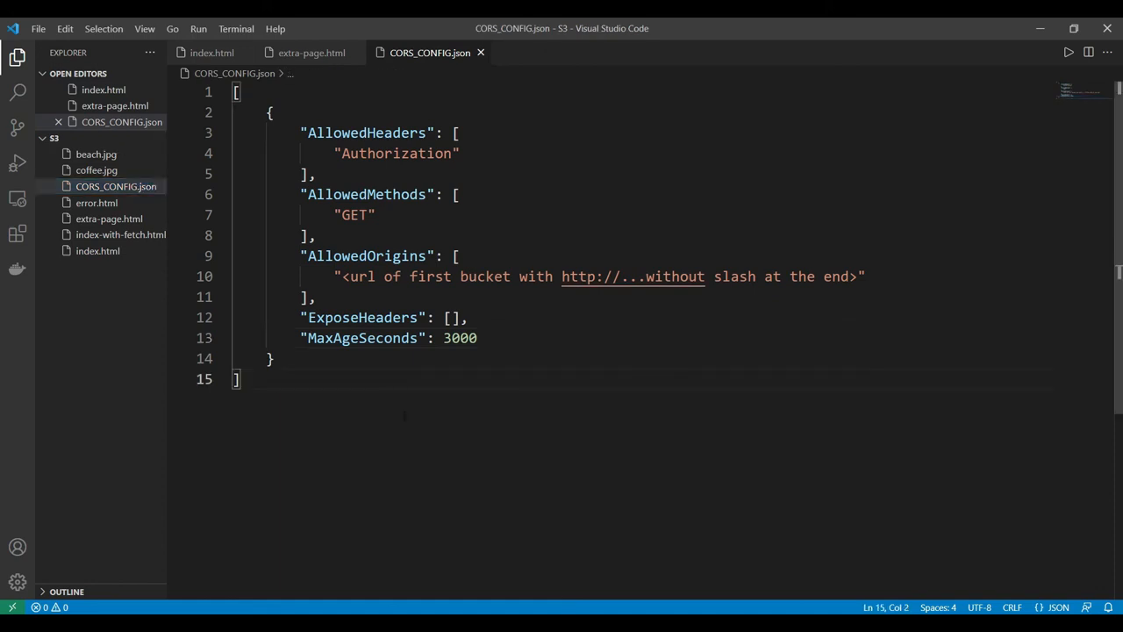
{"action": "key", "text": "ctrl+a"}
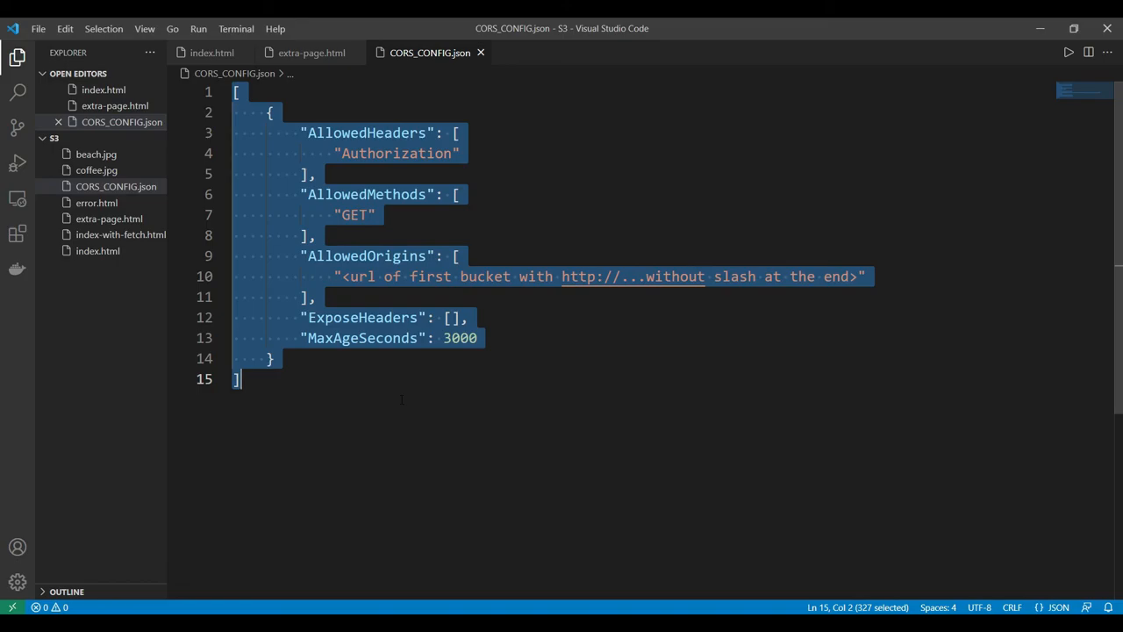
{"action": "key", "text": "ctrl+c"}
{"action": "key", "text": "alt+Tab"}
{"action": "key", "text": "ctrl+v"}
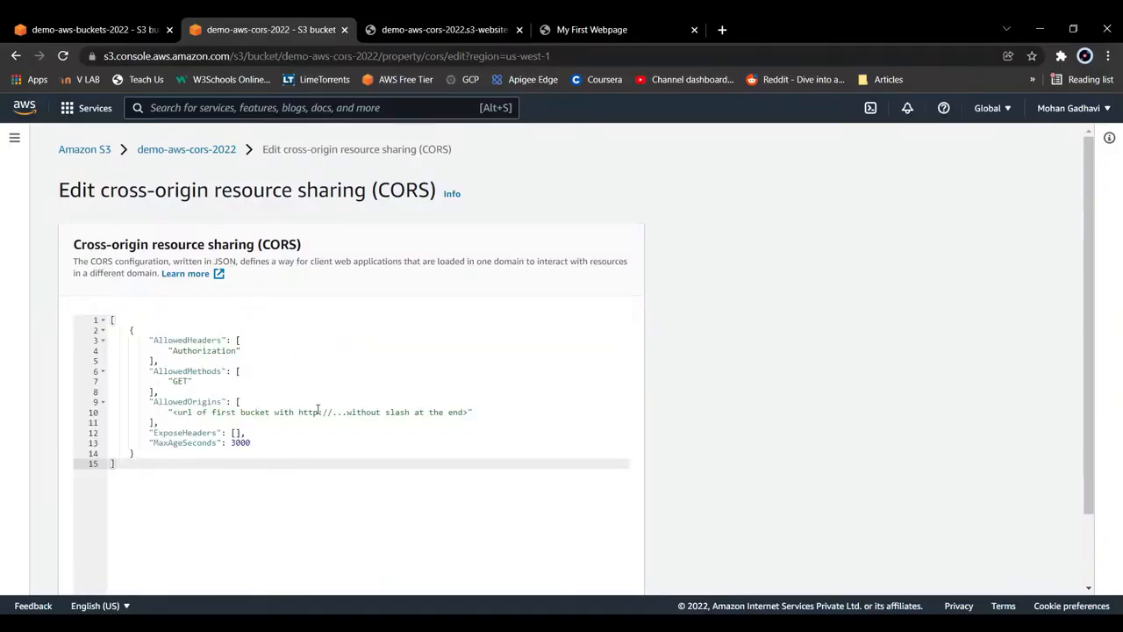
{"action": "left_click", "coordinate": [268, 412]}
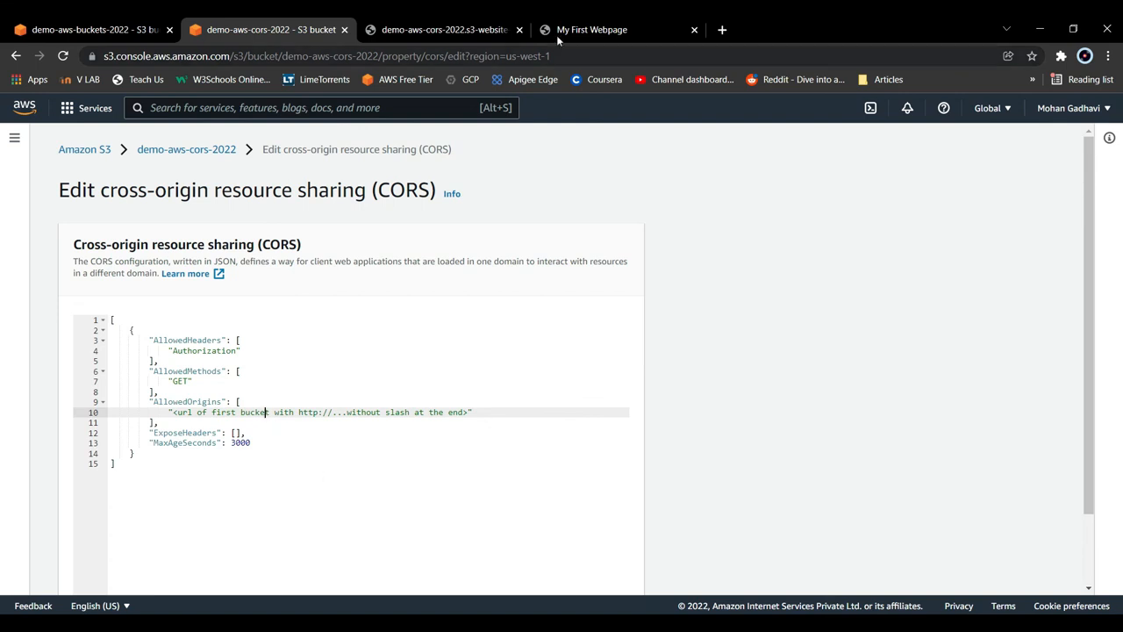
{"action": "left_click", "coordinate": [619, 27]}
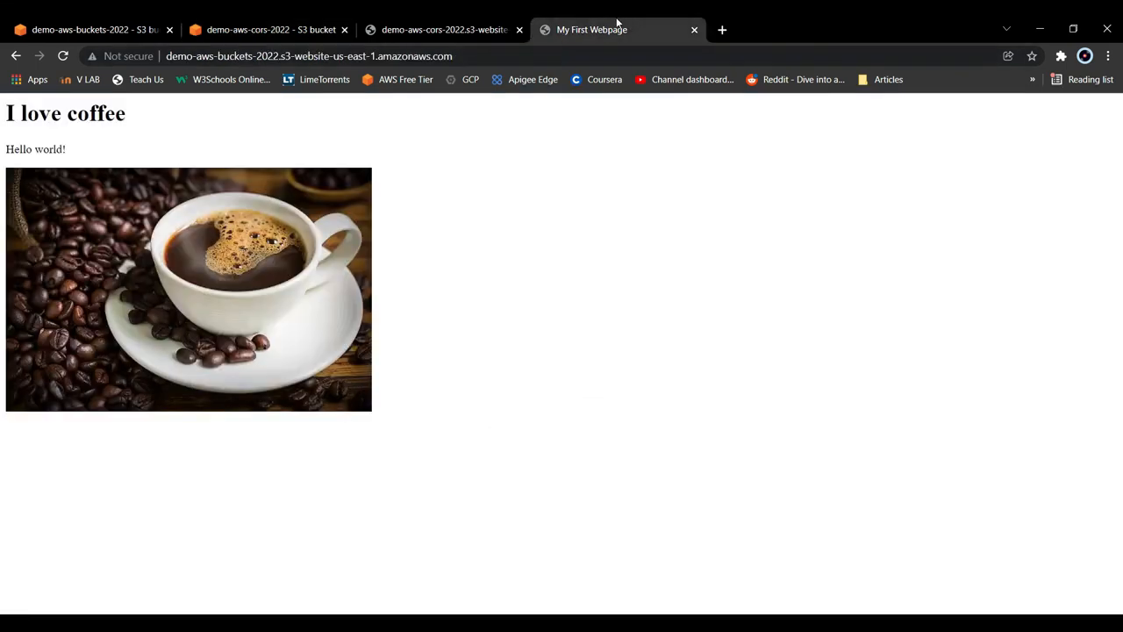
{"action": "left_click", "coordinate": [479, 56]}
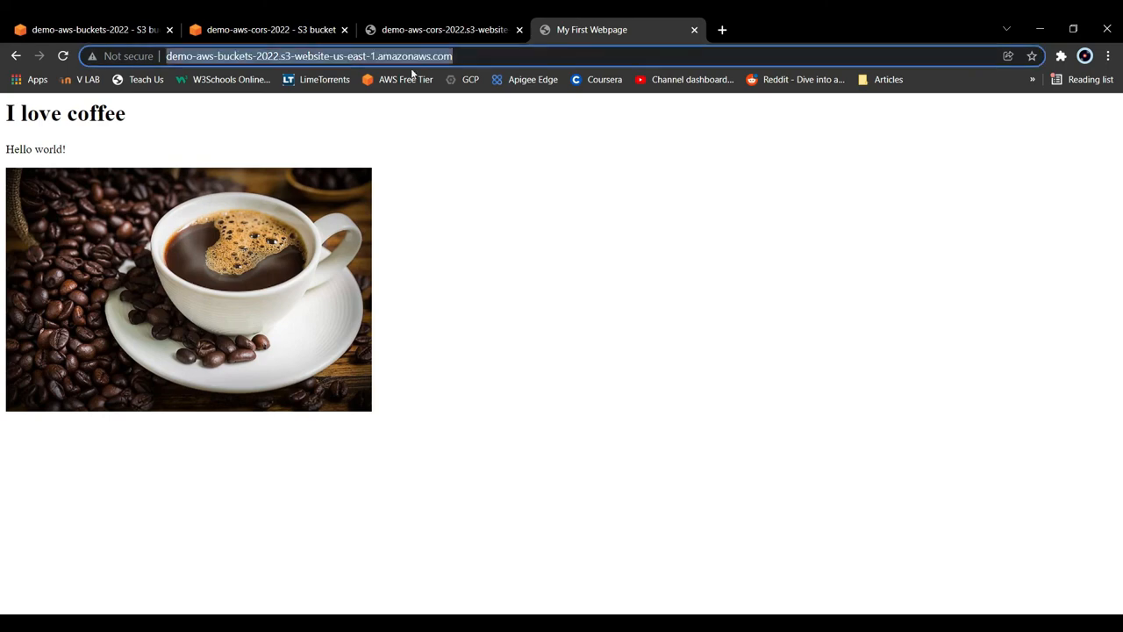
{"action": "left_click", "coordinate": [325, 24]}
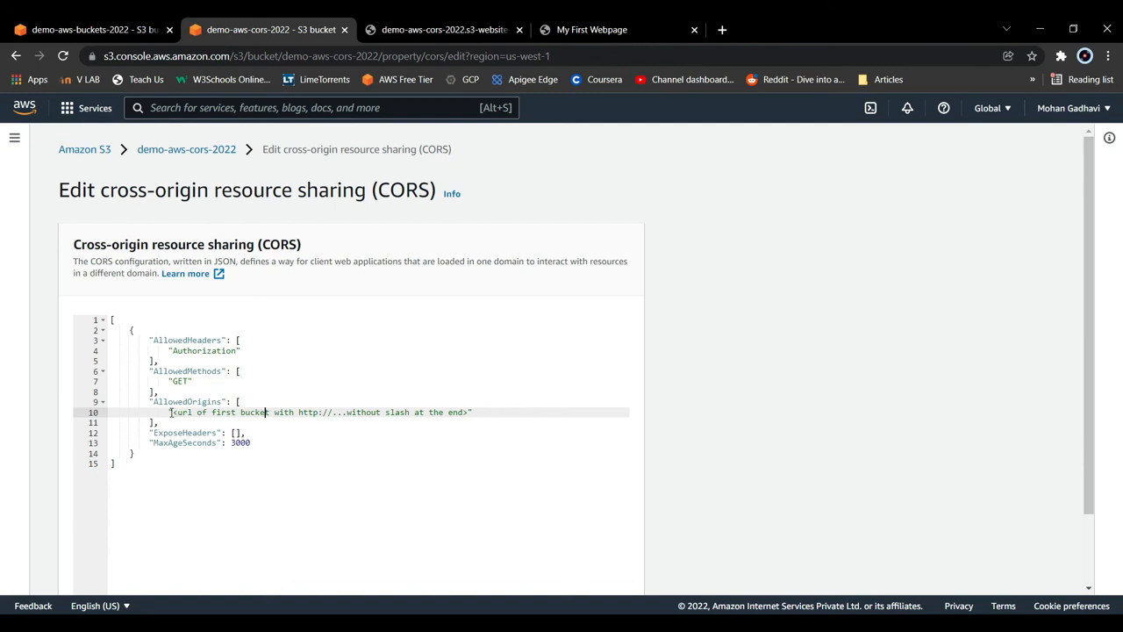
{"action": "left_click_drag", "start_coordinate": [171, 412], "coordinate": [468, 412]}
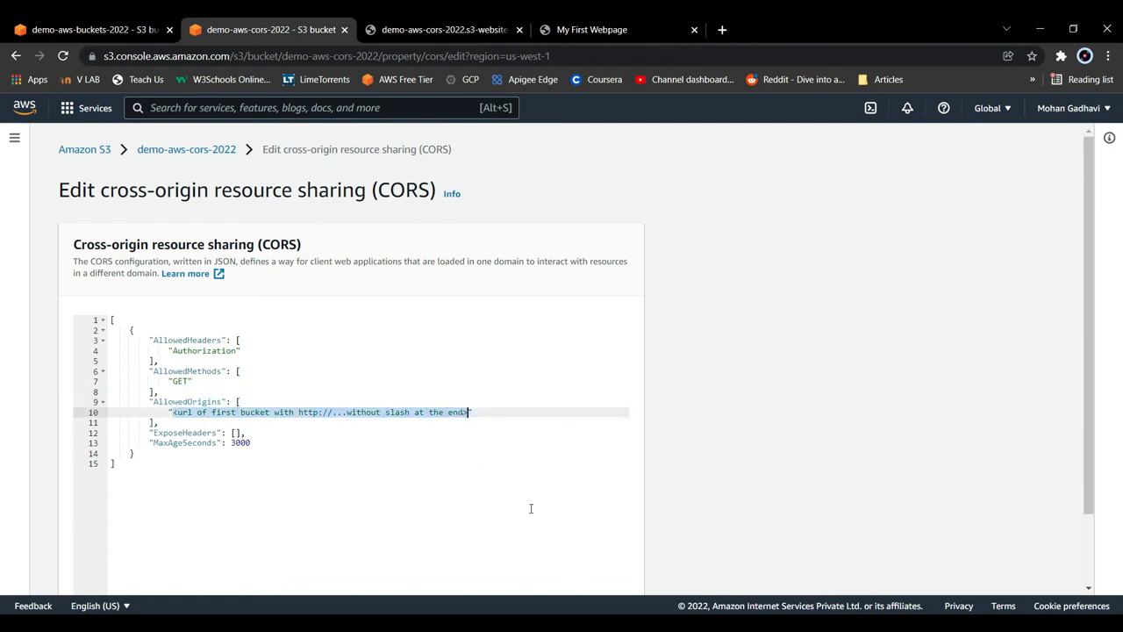
{"action": "key", "text": "ctrl+v"}
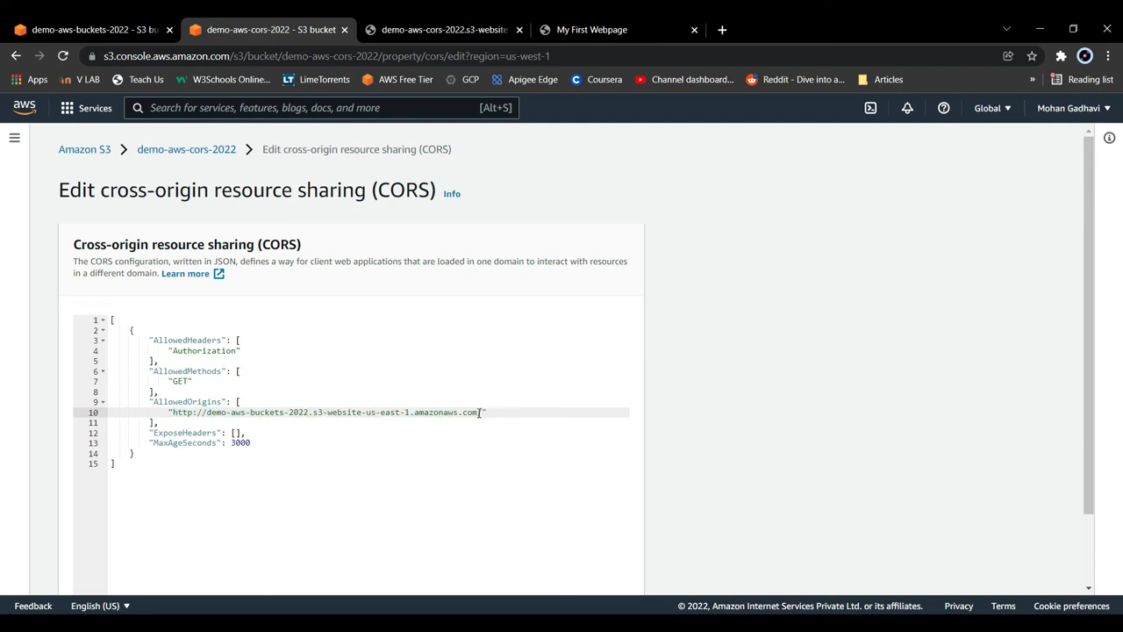
{"action": "key", "text": "BackSpace"}
- Save the CORS configuration of demo-aws-cors-2022 and review the saved JSON in the bucket's permissions
{"action": "scroll", "coordinate": [556, 470], "scroll_direction": "down", "scroll_amount": 2}
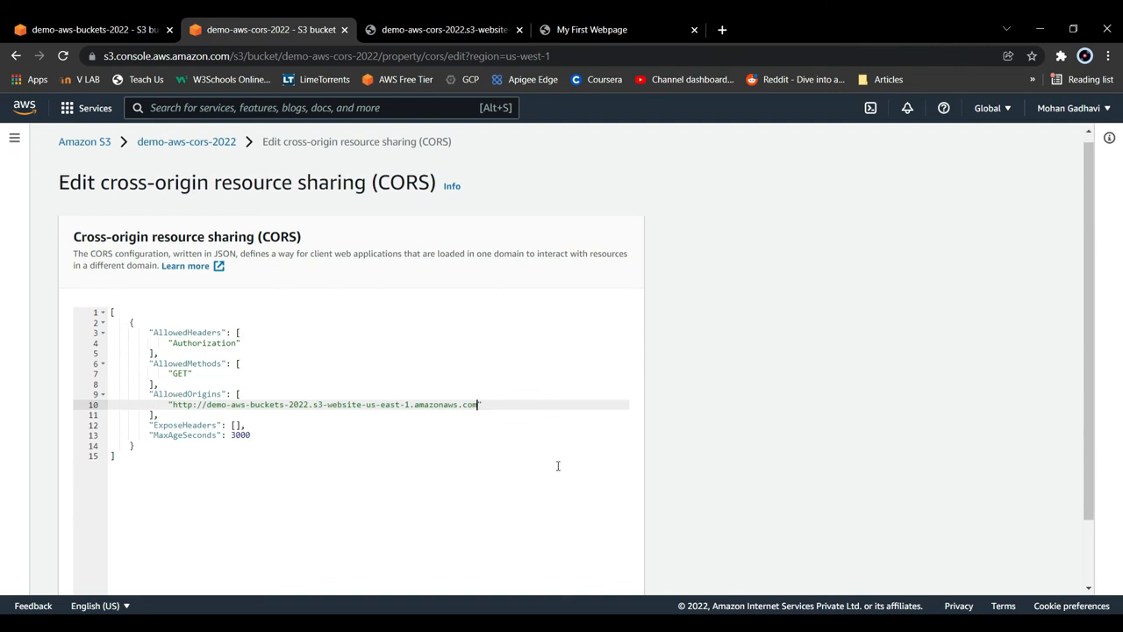
{"action": "left_click", "coordinate": [581, 569]}
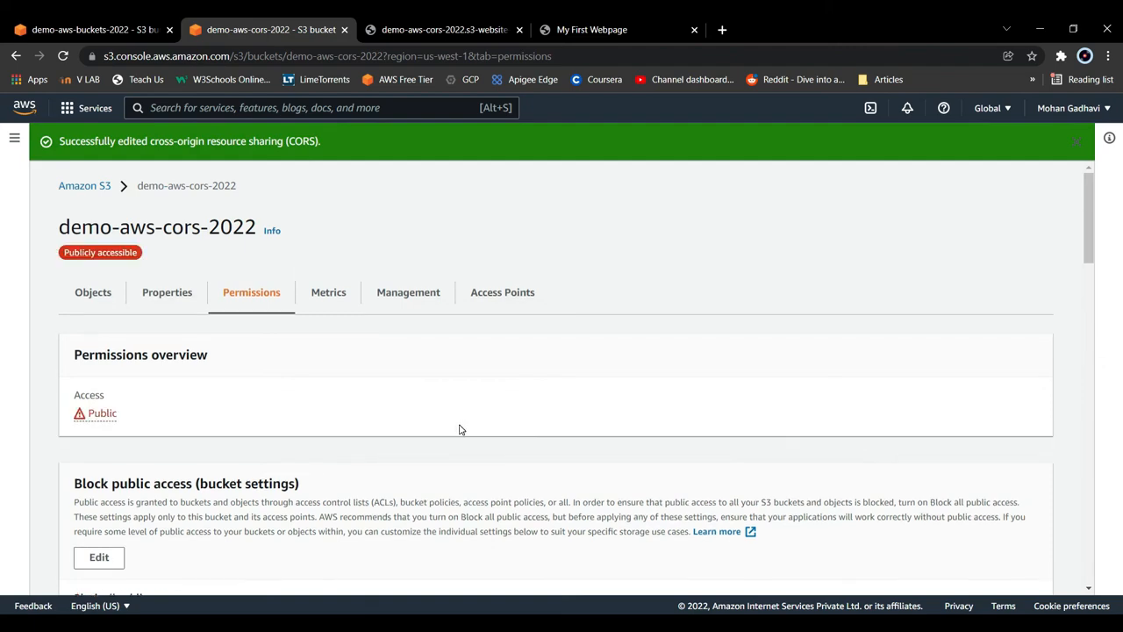
{"action": "scroll", "coordinate": [456, 445], "scroll_direction": "down", "scroll_amount": 4}
{"action": "scroll", "coordinate": [457, 446], "scroll_direction": "down", "scroll_amount": 1}
{"action": "left_click", "coordinate": [444, 469]}
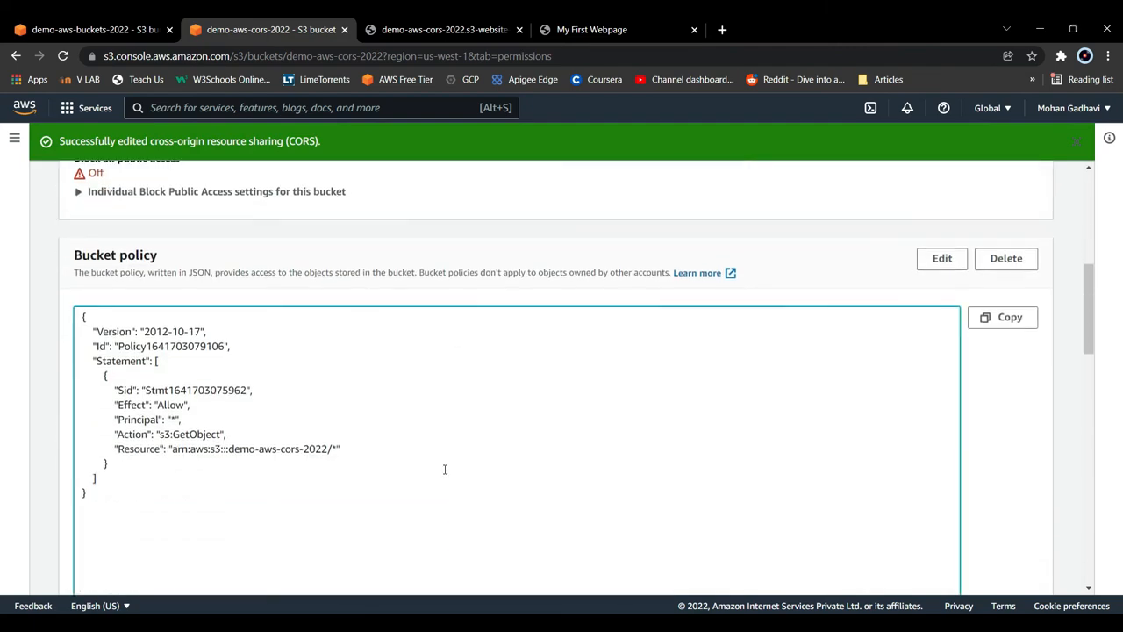
{"action": "scroll", "coordinate": [445, 469], "scroll_direction": "down", "scroll_amount": 12}
{"action": "left_click", "coordinate": [446, 471]}
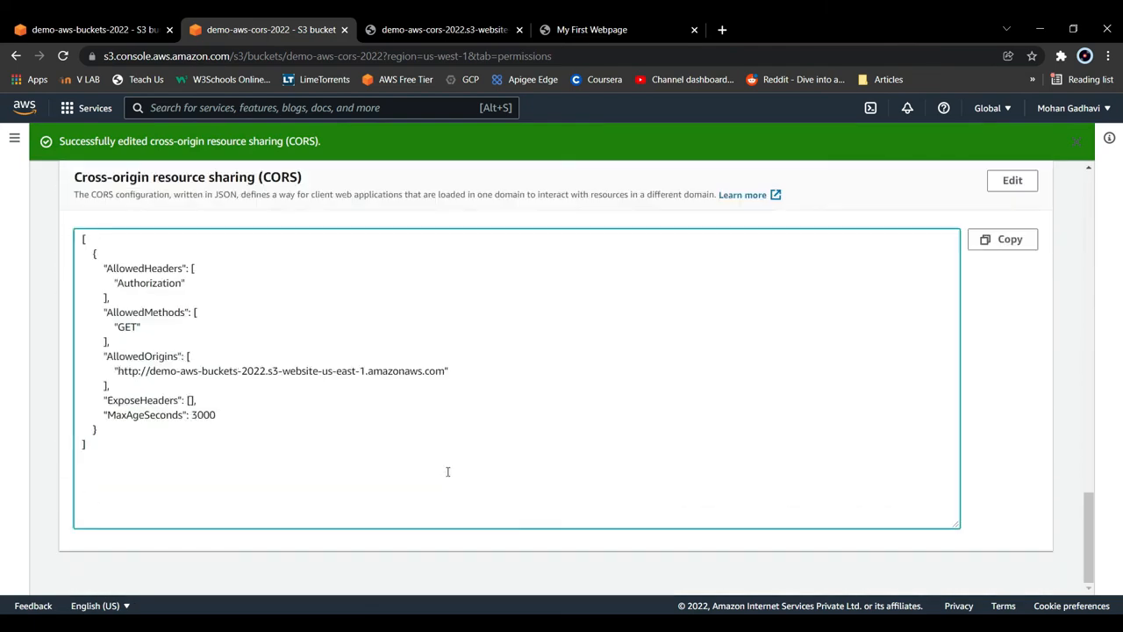
- Reload the demo-aws-buckets-2022 website to test the cross-origin fetch, and return to that bucket's object list in the S3 console
{"action": "left_click", "coordinate": [611, 26]}
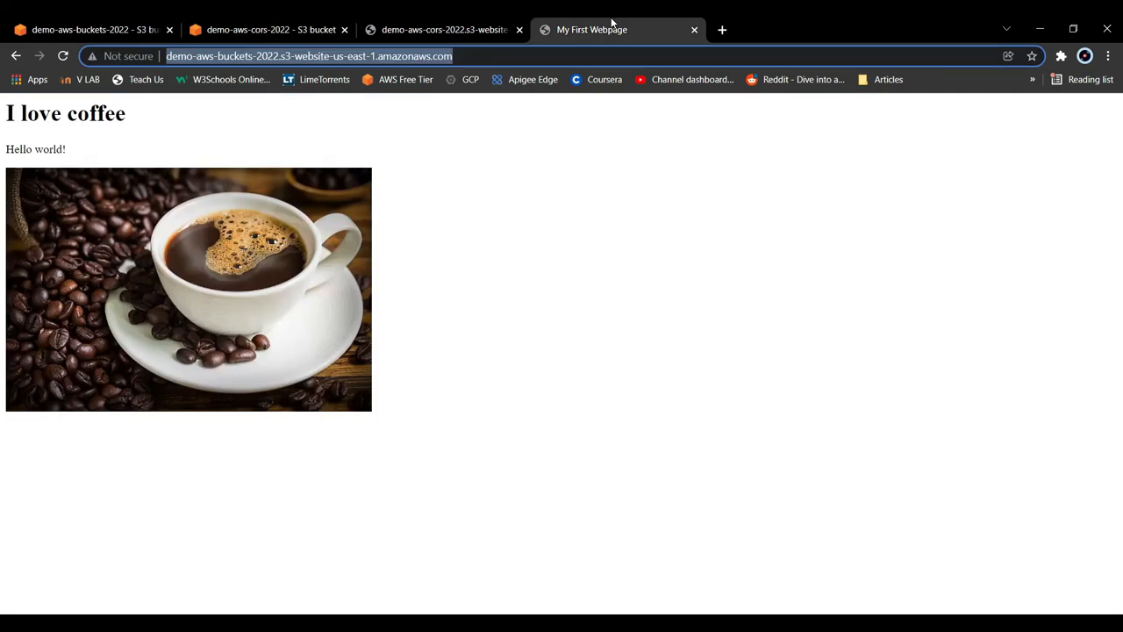
{"action": "left_click", "coordinate": [65, 58]}
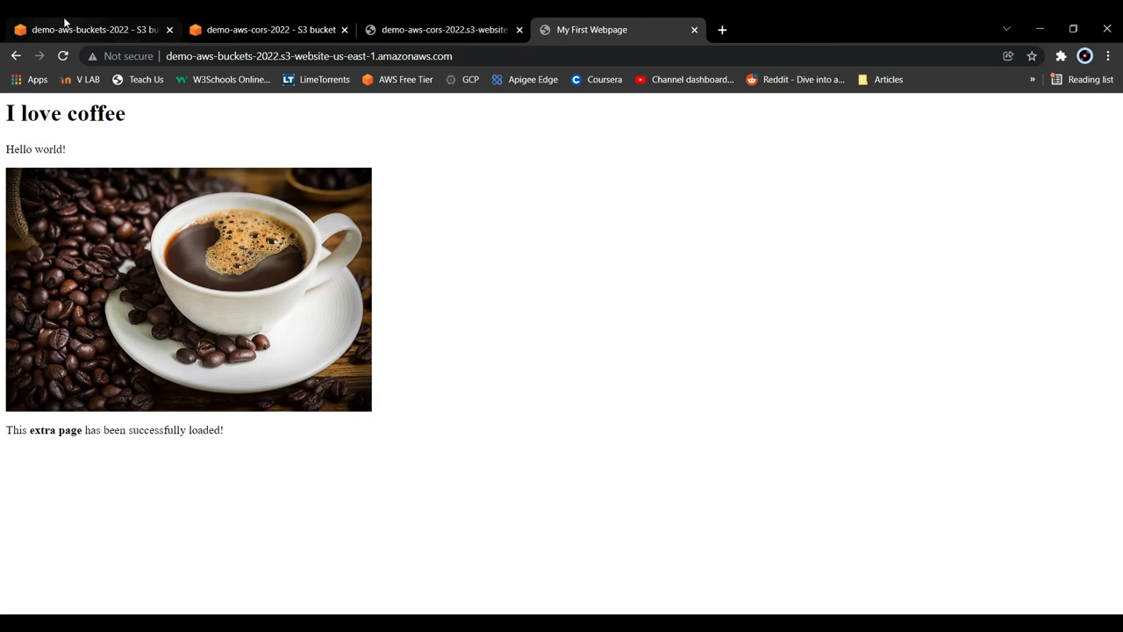
{"action": "left_click", "coordinate": [64, 24]}
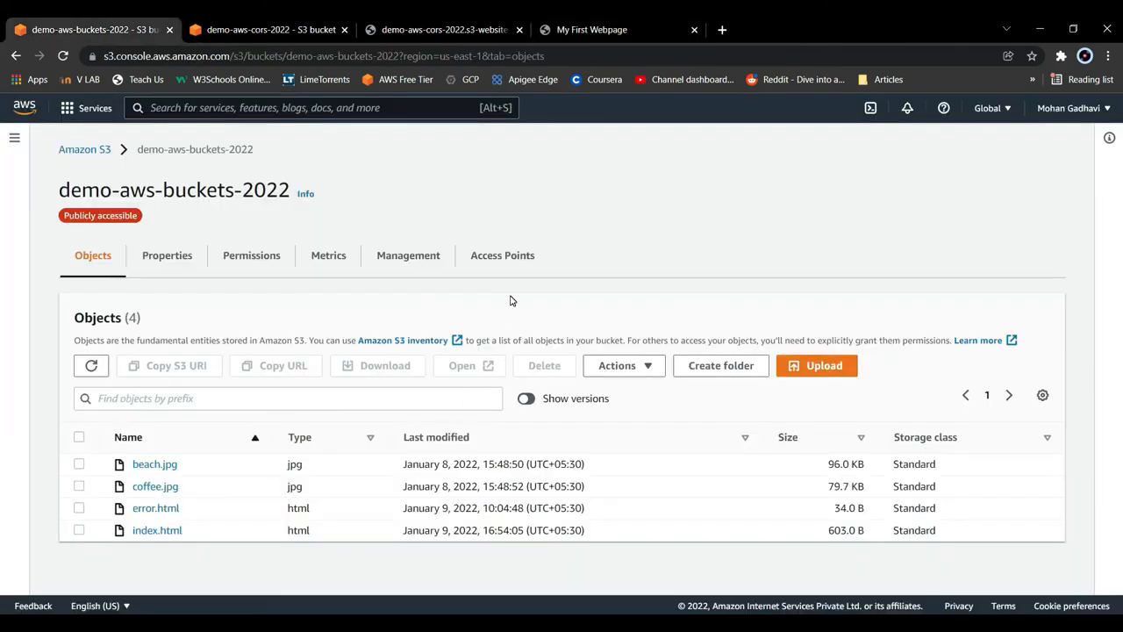